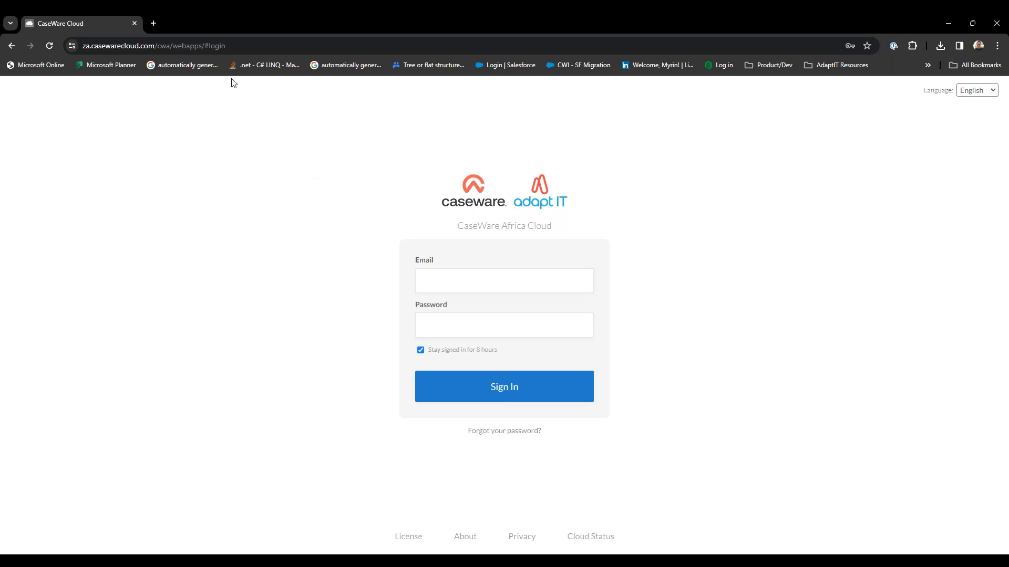
# Examine the region prefix, domain and path in the sign-in page's web address.
pyautogui.click(196, 46)
pyautogui.click(117, 49)
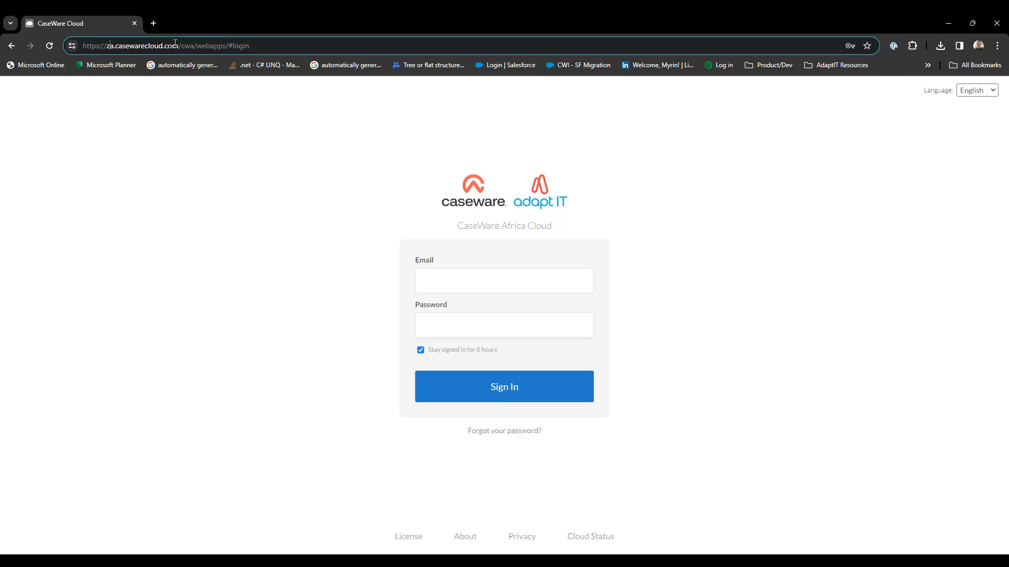
pyautogui.moveTo(181, 46); pyautogui.dragTo(198, 47)
pyautogui.click(237, 125)
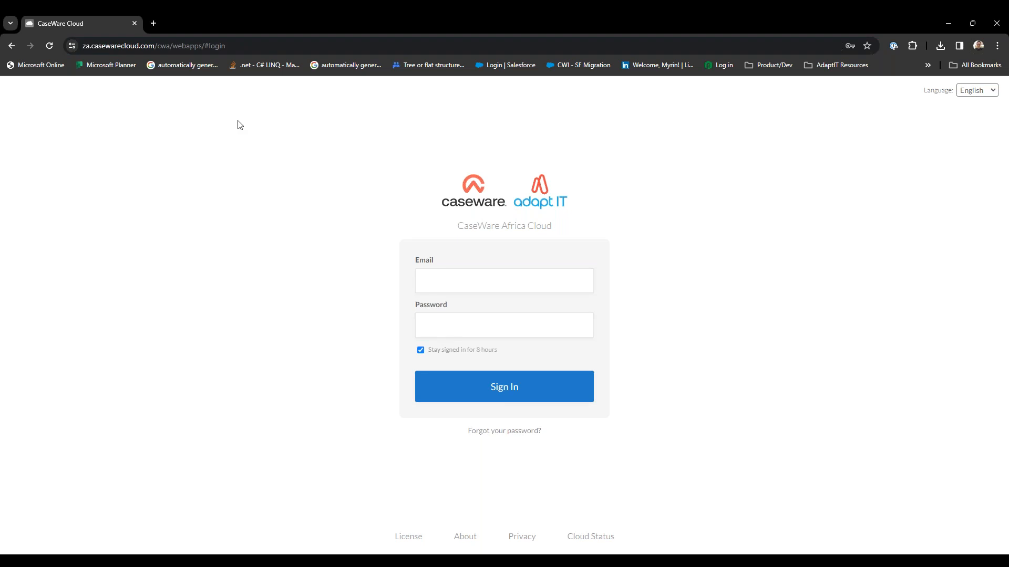
# Sign in to the cloud site with the saved account e-mail and password, completing the Windows Security verification.
pyautogui.click(504, 272)
pyautogui.press('Down')
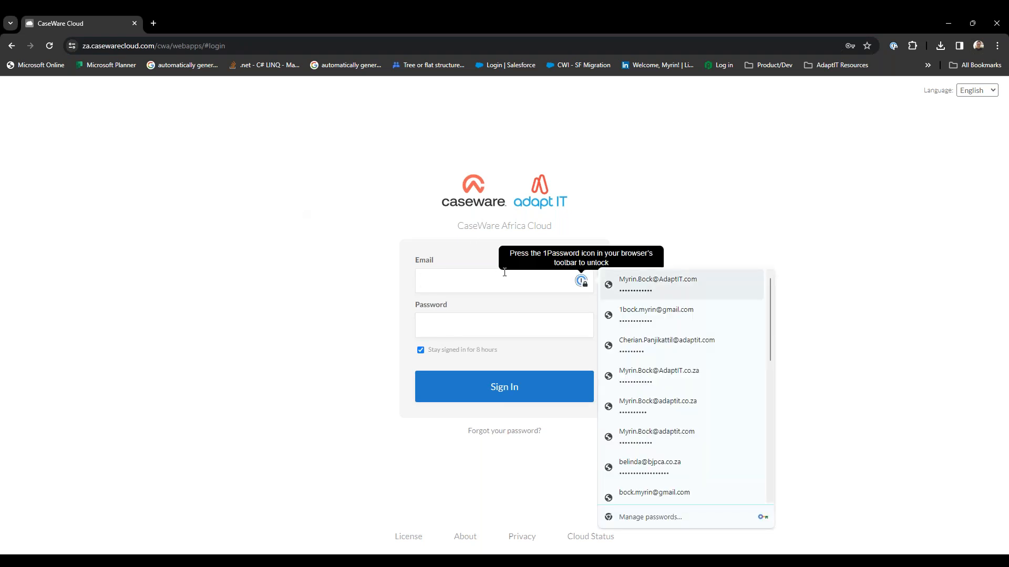
pyautogui.press('Return')
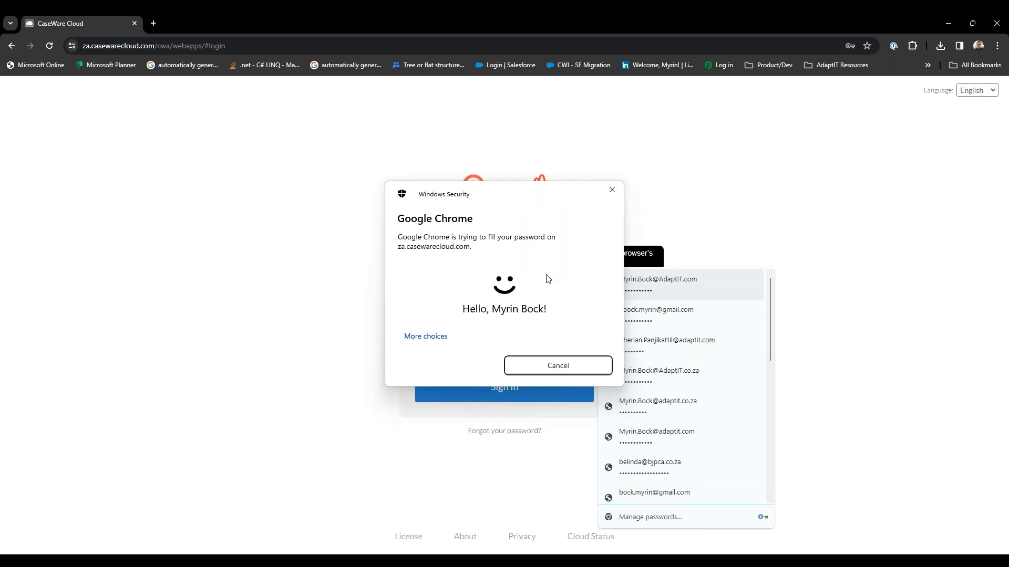
pyautogui.press('Return')
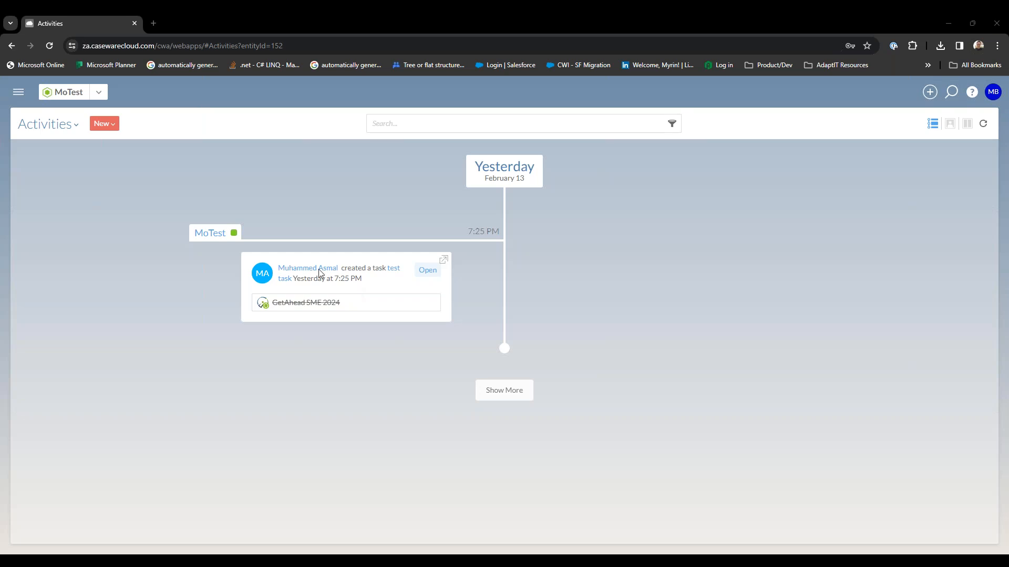
# Look through the list of cloud apps available in the main navigation.
pyautogui.click(19, 92)
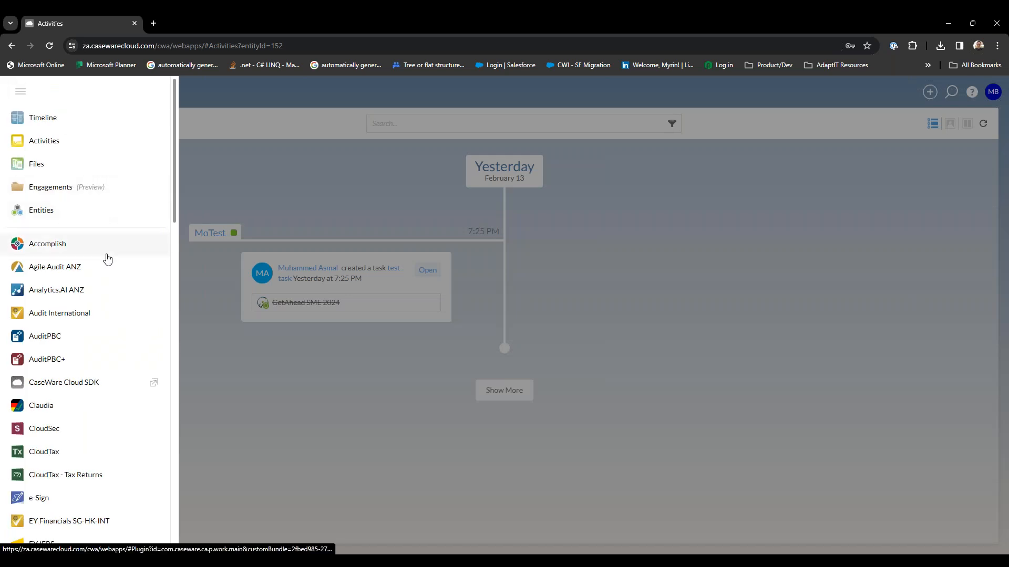
pyautogui.scroll(-9, 108, 258)
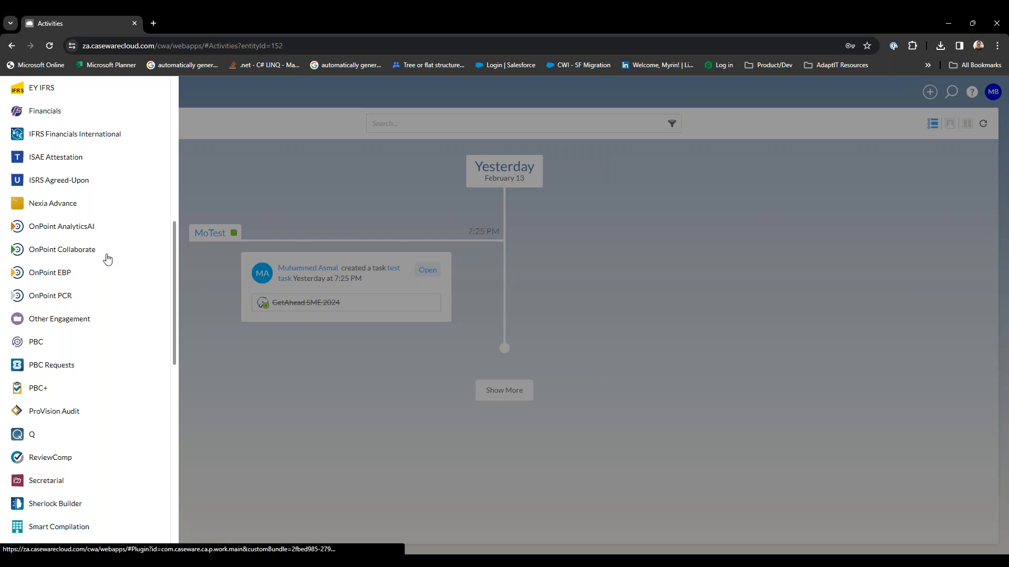
pyautogui.scroll(-1, 108, 259)
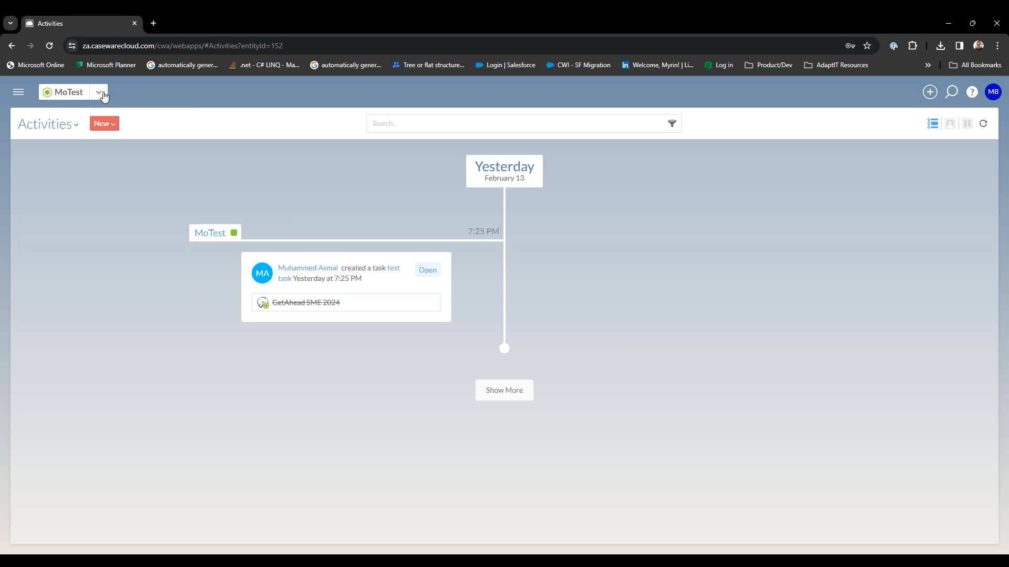
# Switch the active entity from the recently accessed ones to What's New (Pty) Ltd.
pyautogui.click(99, 93)
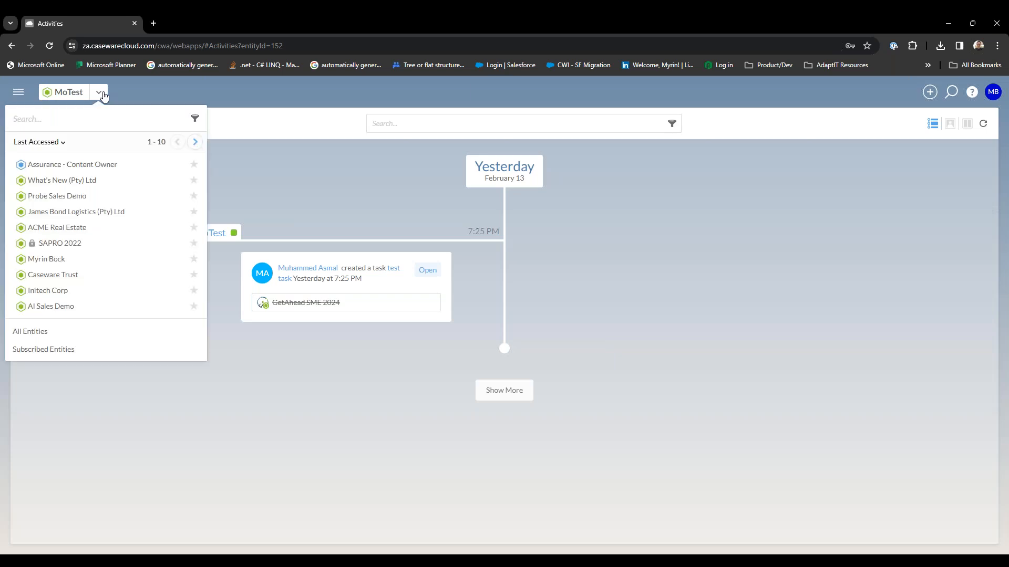
pyautogui.click(93, 182)
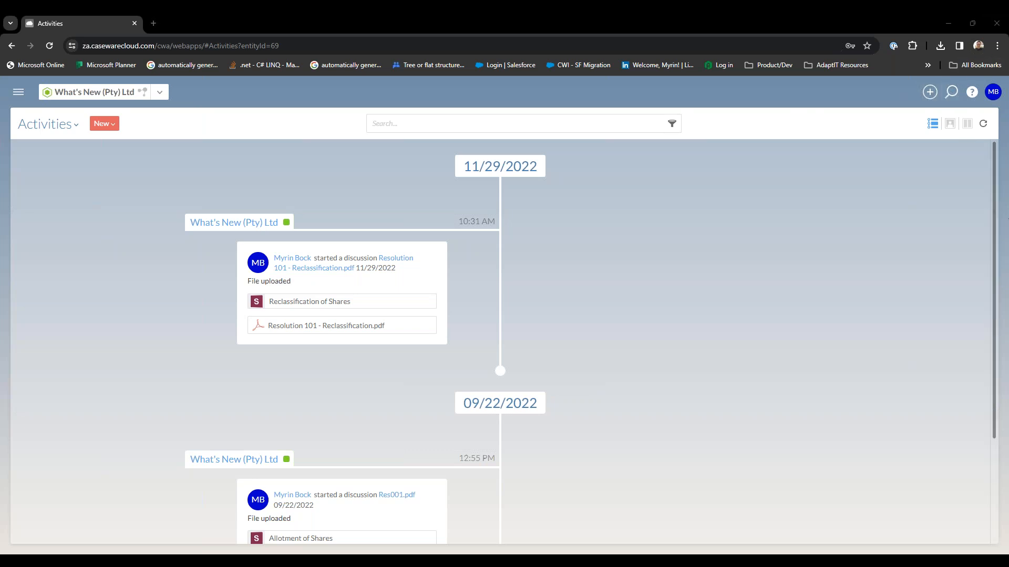
# Look through the types of items and engagements that can be created for the entity.
pyautogui.click(930, 93)
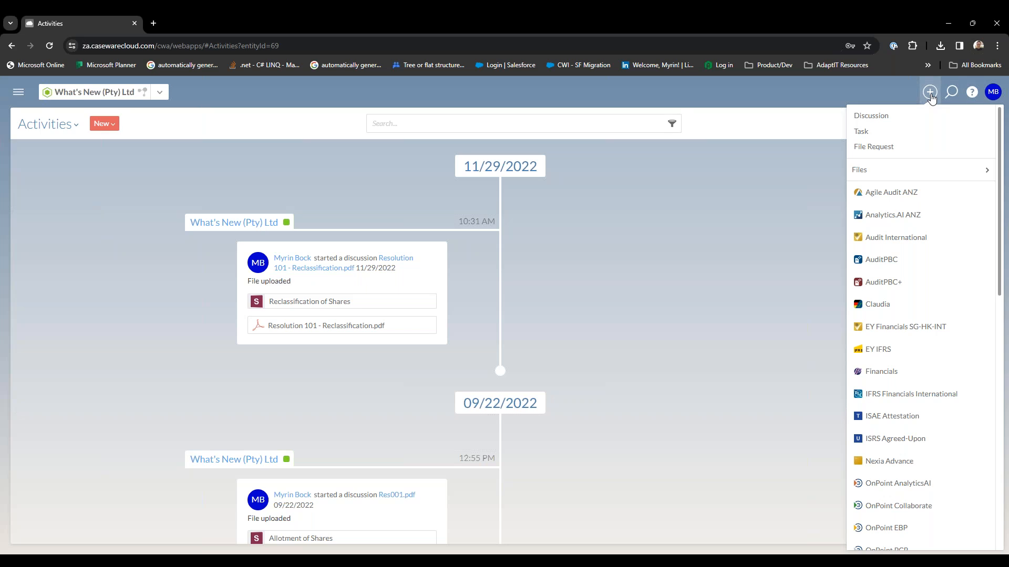
pyautogui.scroll(-5, 920, 192)
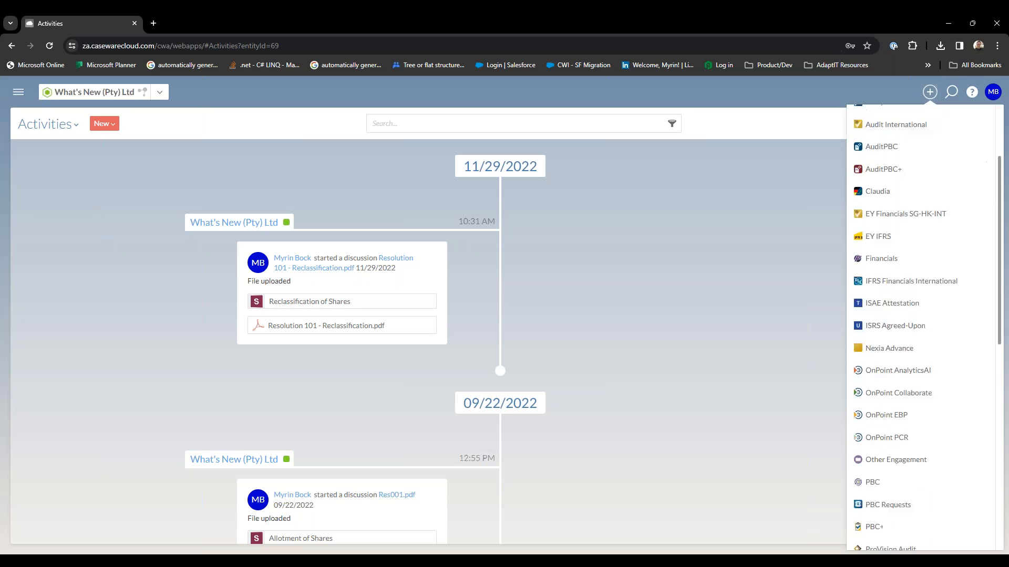
pyautogui.scroll(-3, 919, 316)
pyautogui.scroll(10, 919, 315)
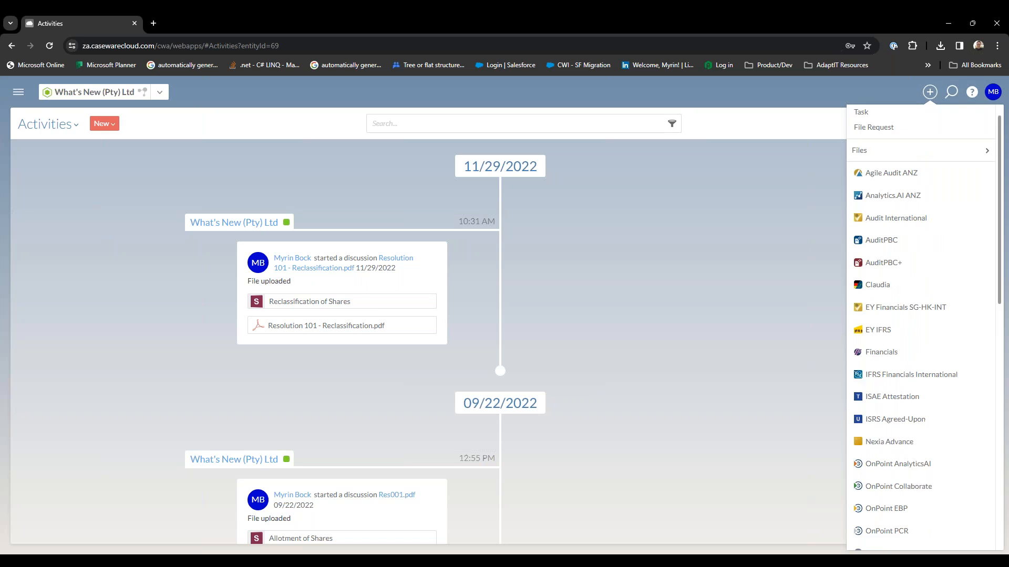
pyautogui.click(878, 90)
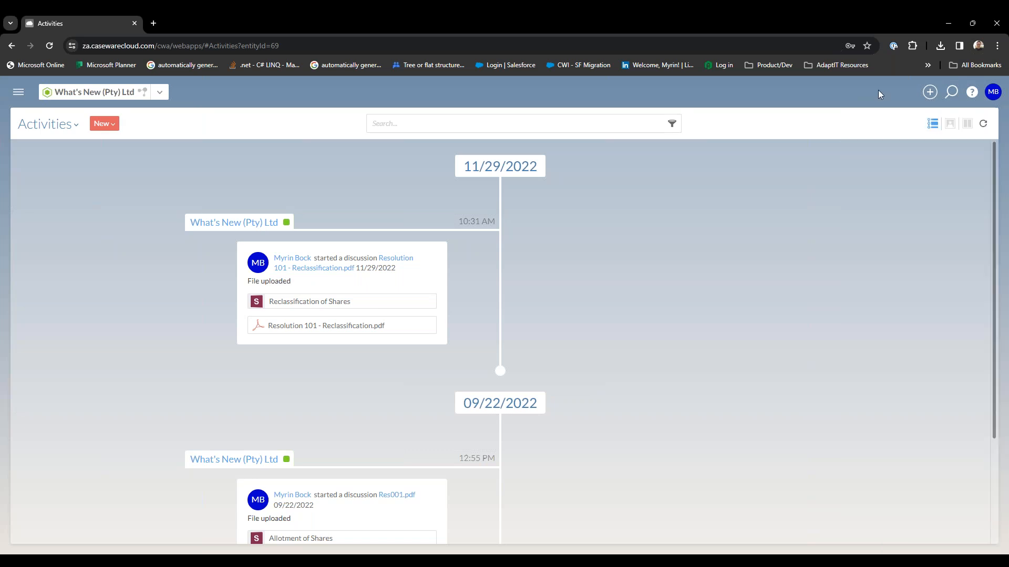
# Search the whole cloud site for a person's first name, and close the search after viewing the matches.
pyautogui.click(952, 93)
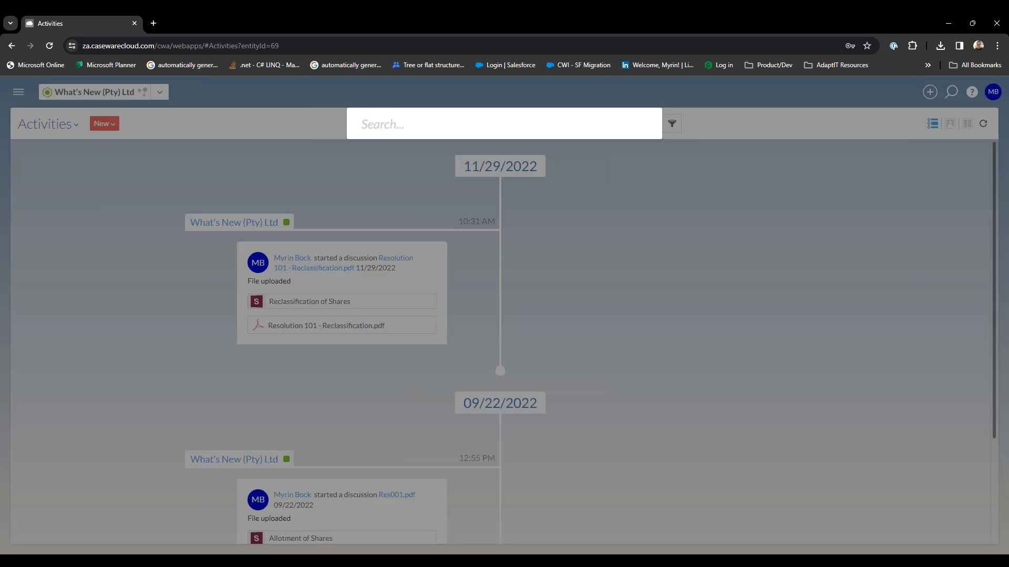
pyautogui.write('myrin')
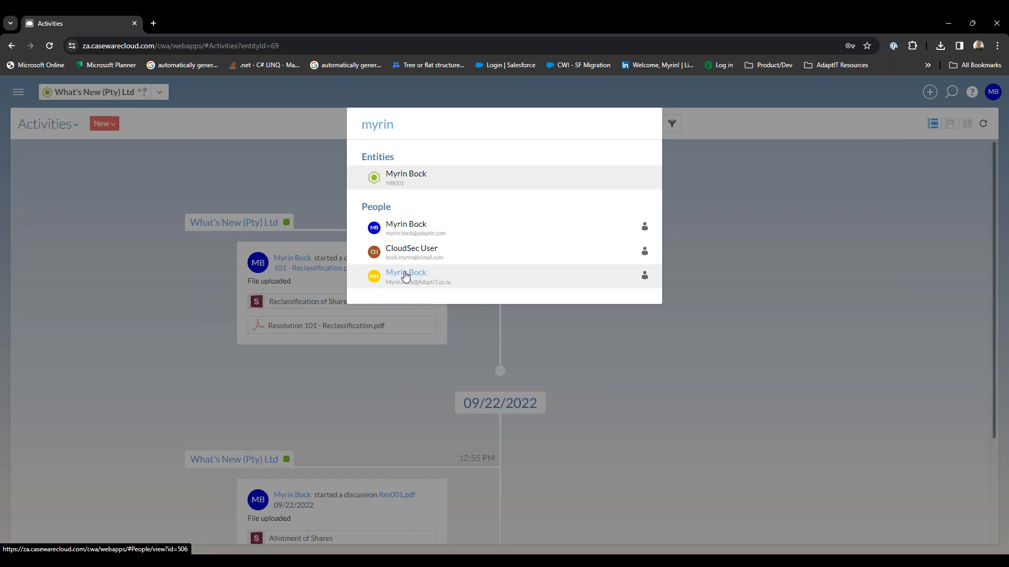
pyautogui.click(759, 236)
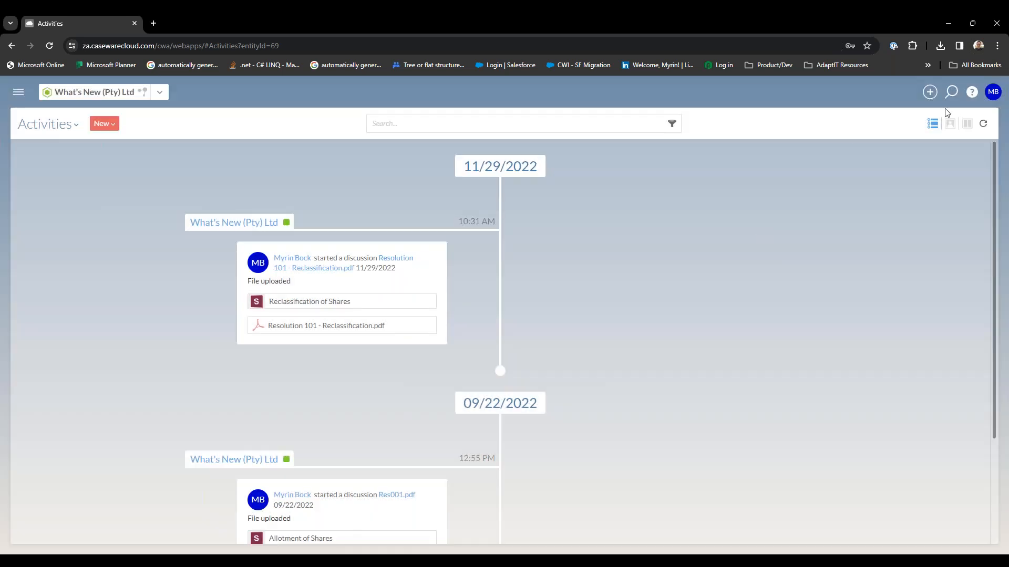
# Open the online help index, select its Entities topic, and return to the Activities page.
pyautogui.click(969, 94)
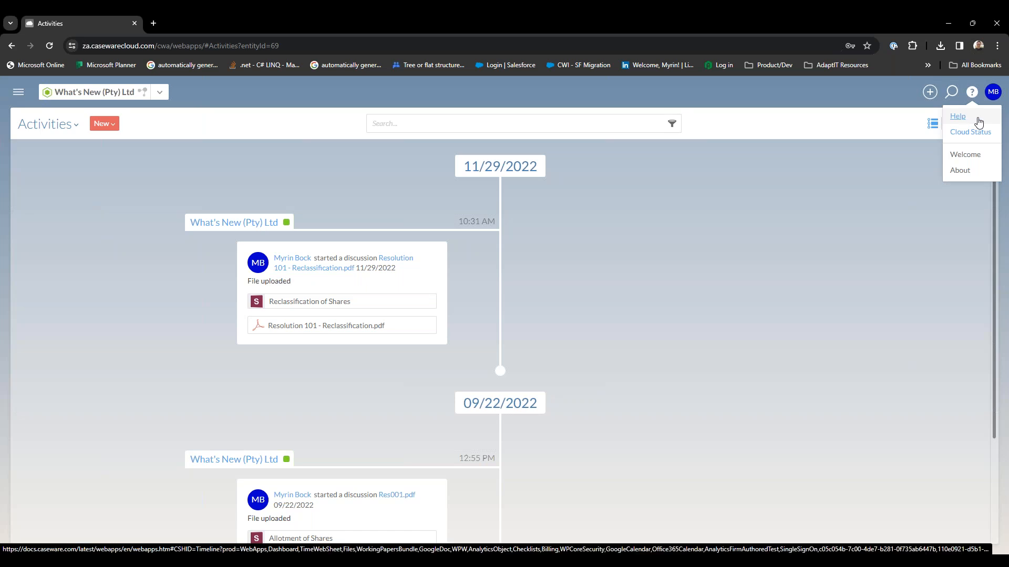
pyautogui.click(979, 122)
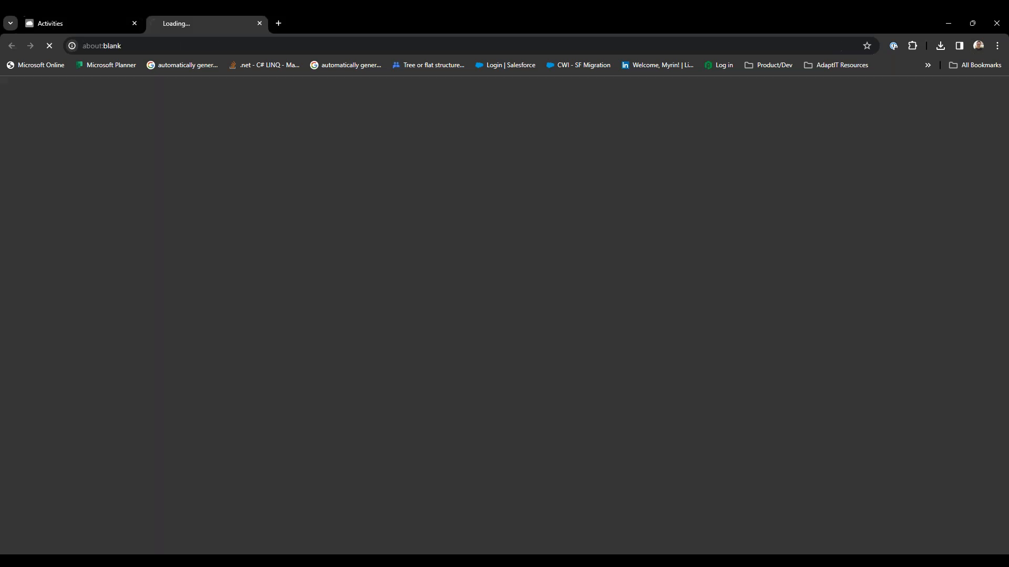
pyautogui.click(96, 22)
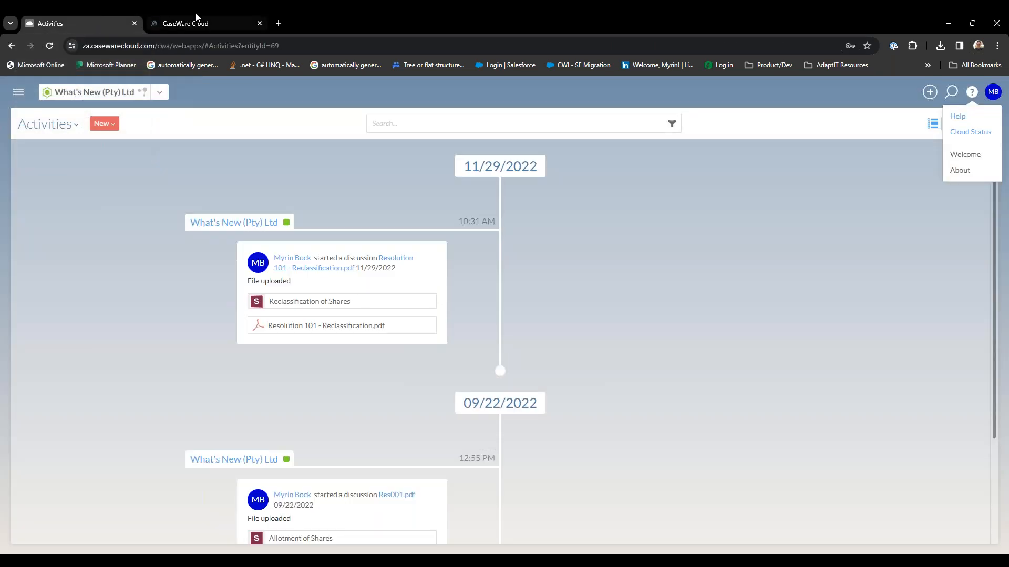
pyautogui.click(203, 17)
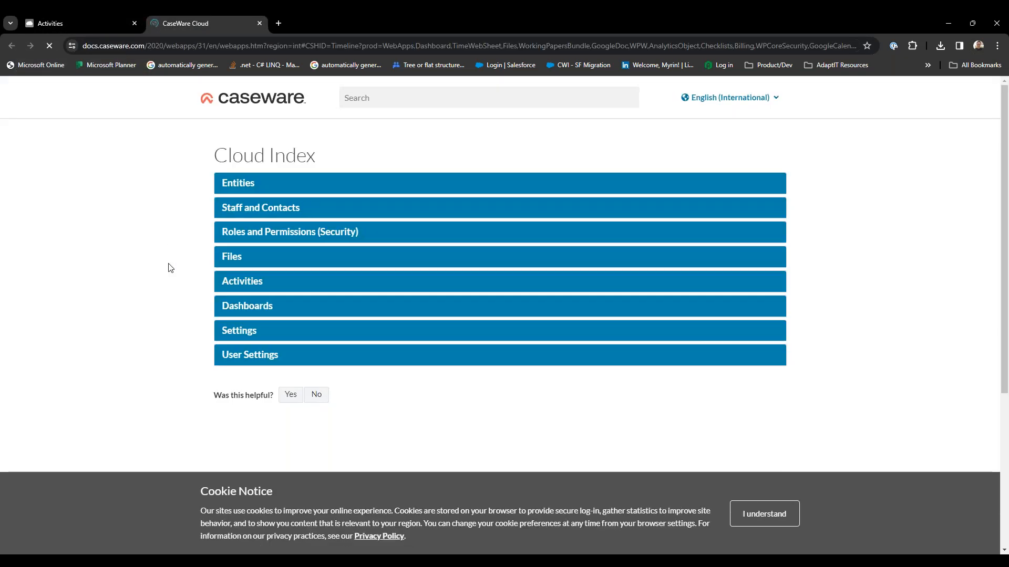
pyautogui.click(249, 188)
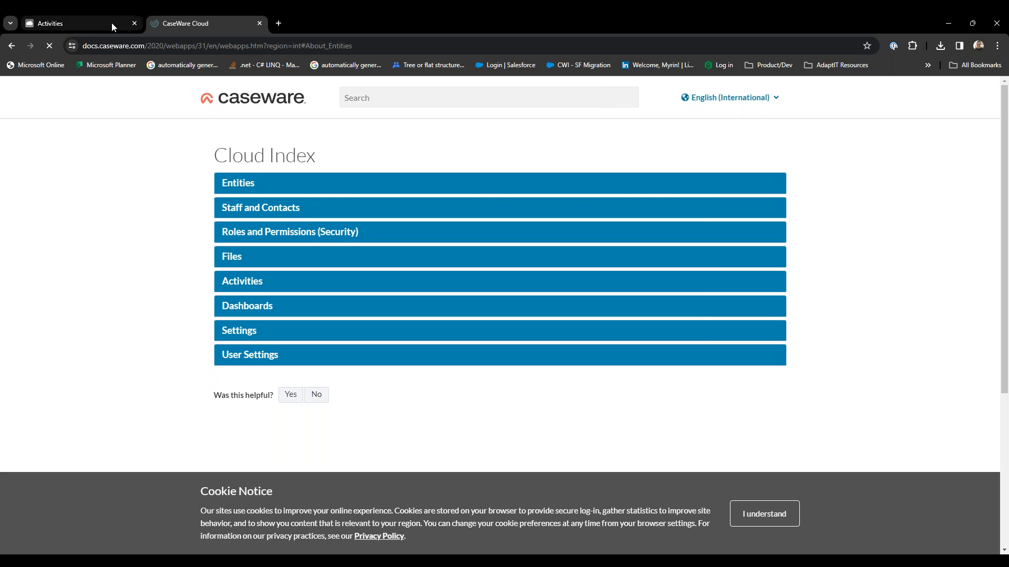
pyautogui.moveTo(111, 23)
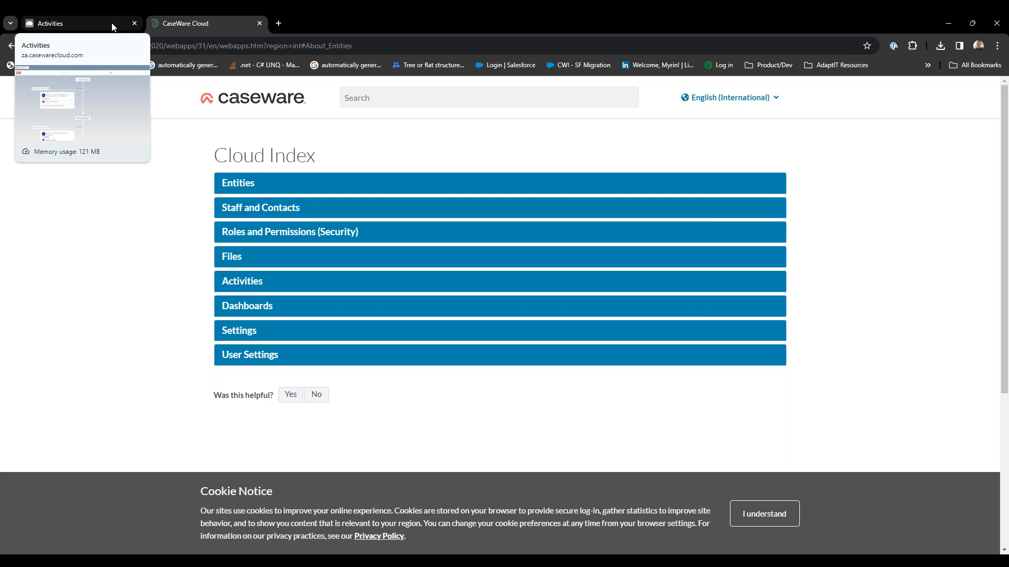
pyautogui.click(111, 23)
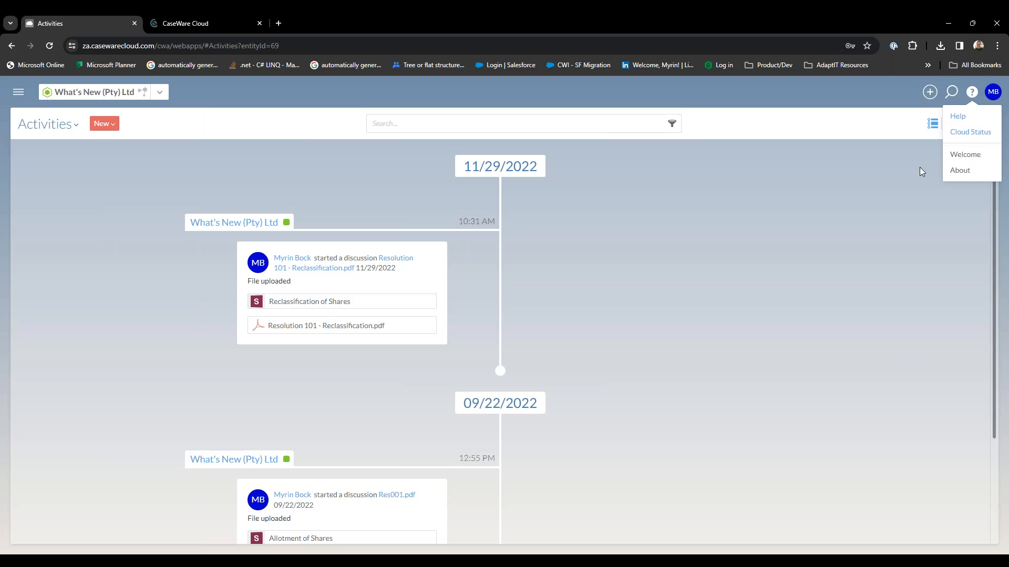
# Check the Cloud Status page's scheduled maintenance and the individual services under Europe (EU), and return to the Activities page.
pyautogui.click(984, 138)
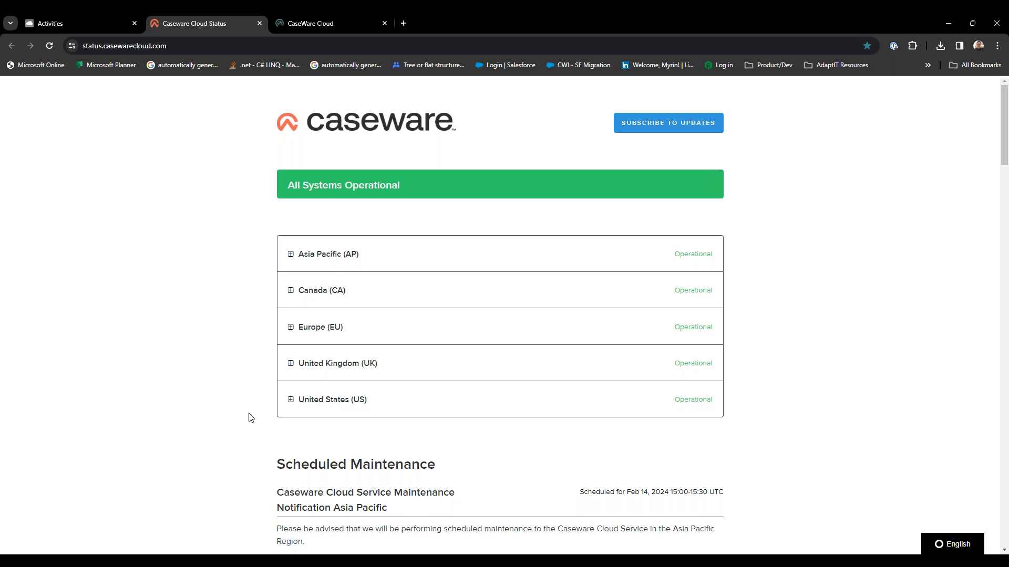
pyautogui.scroll(-2, 251, 418)
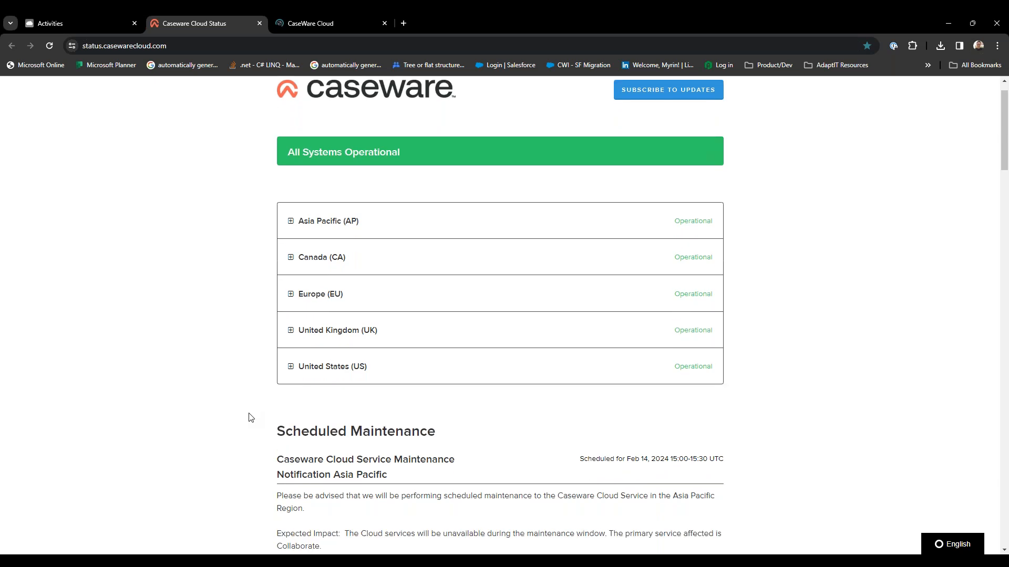
pyautogui.scroll(-4, 251, 418)
pyautogui.scroll(2, 251, 418)
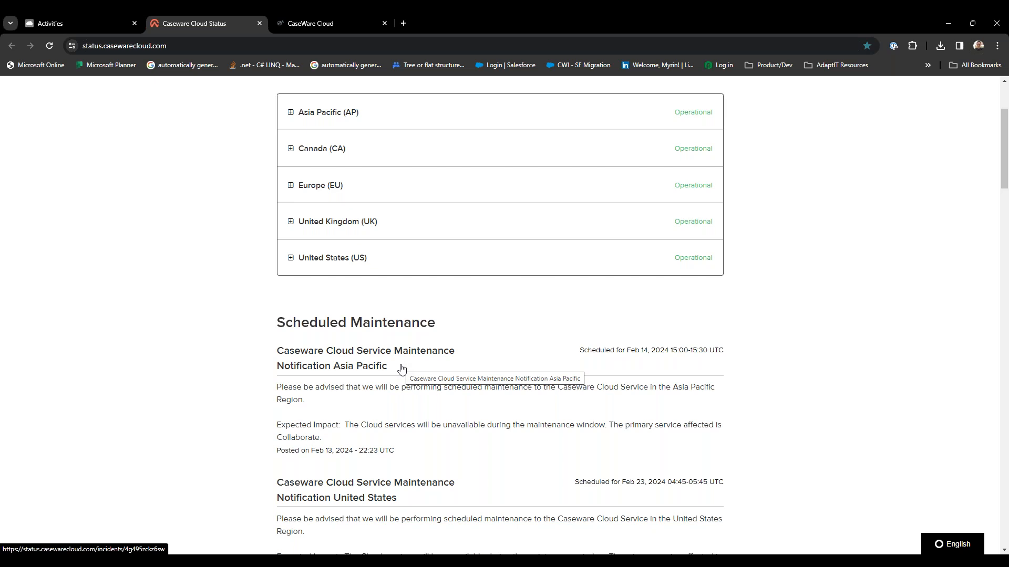
pyautogui.scroll(2, 401, 368)
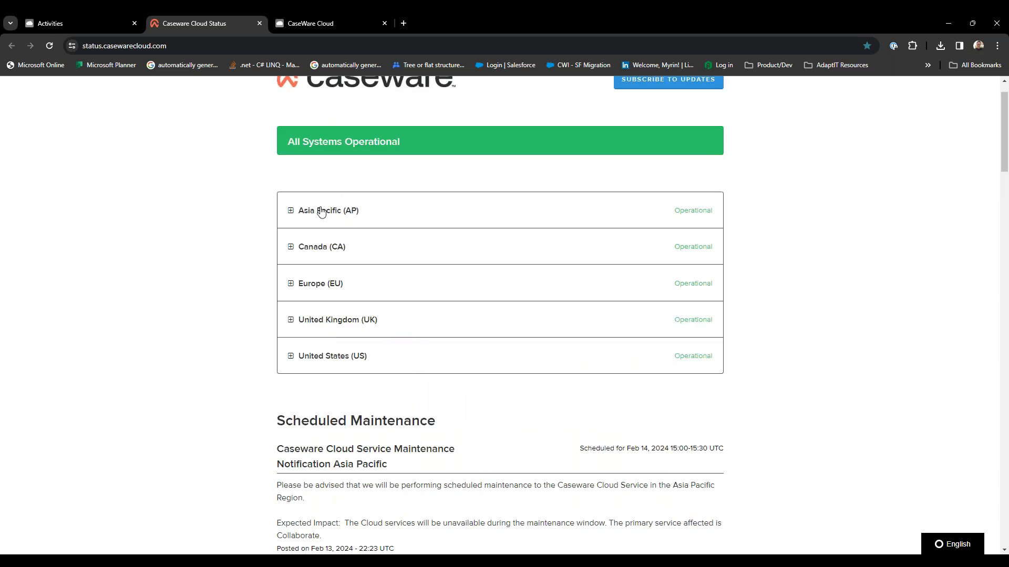
pyautogui.click(291, 285)
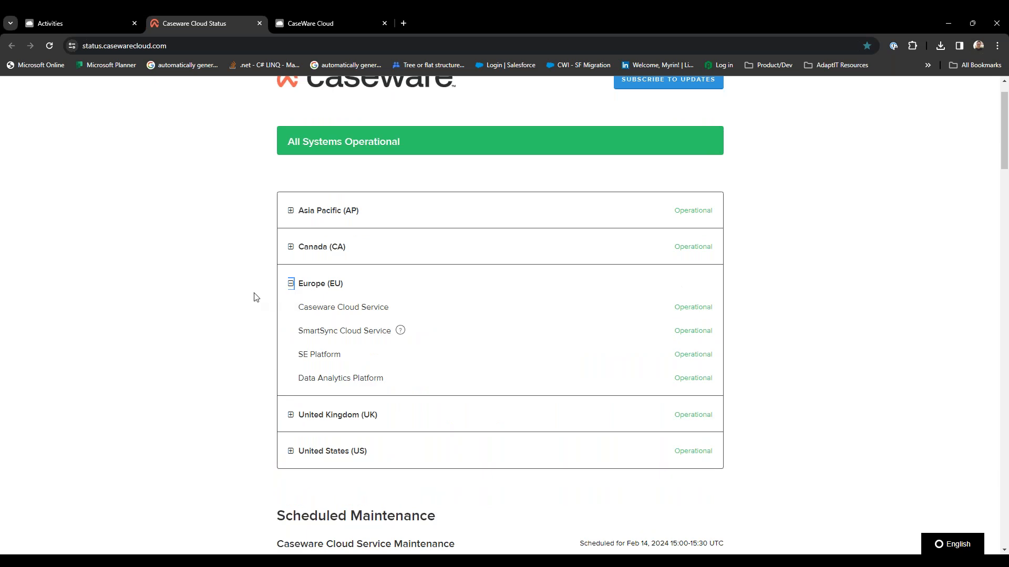
pyautogui.scroll(-1, 255, 295)
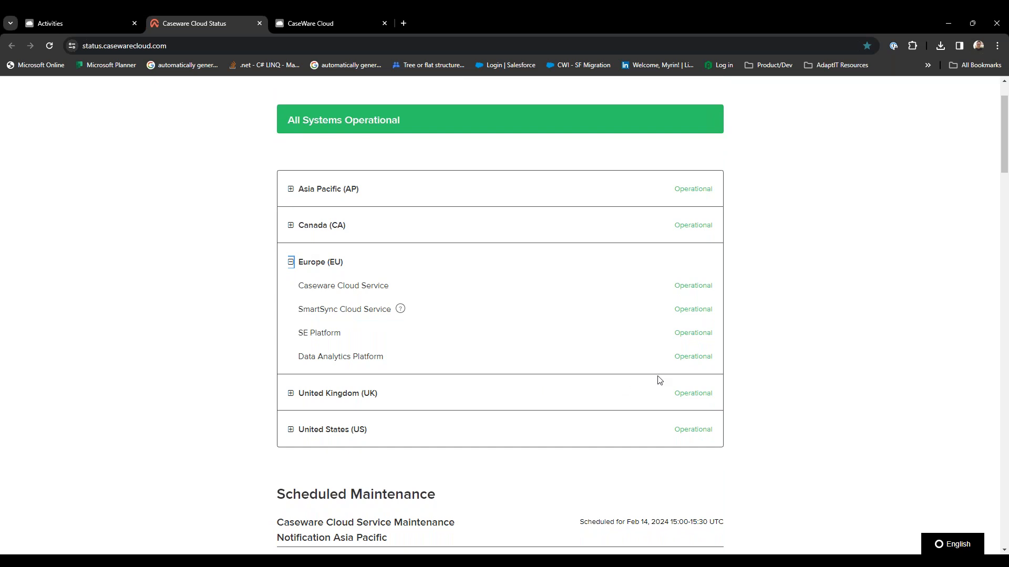
pyautogui.scroll(3, 630, 410)
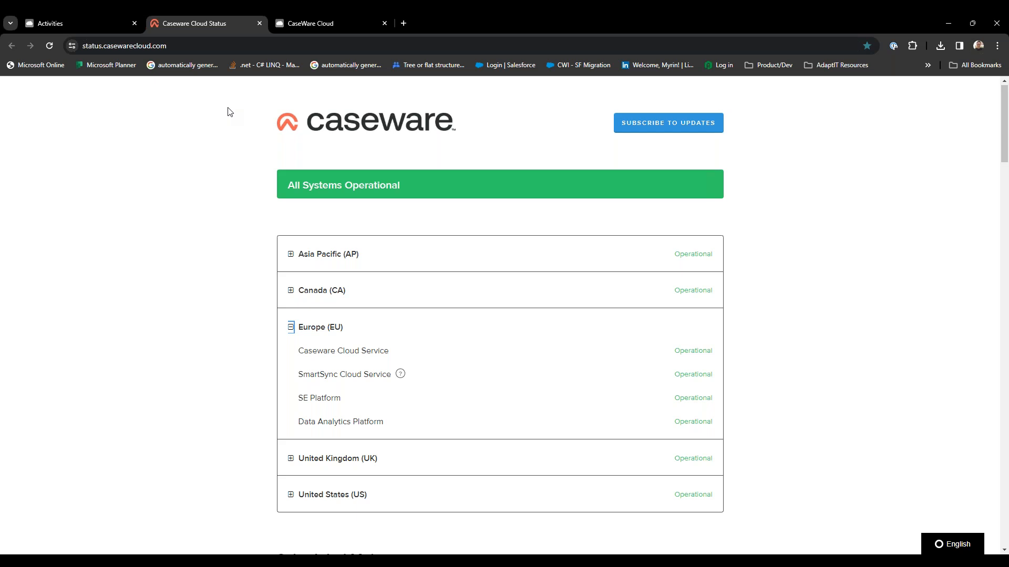
pyautogui.click(96, 21)
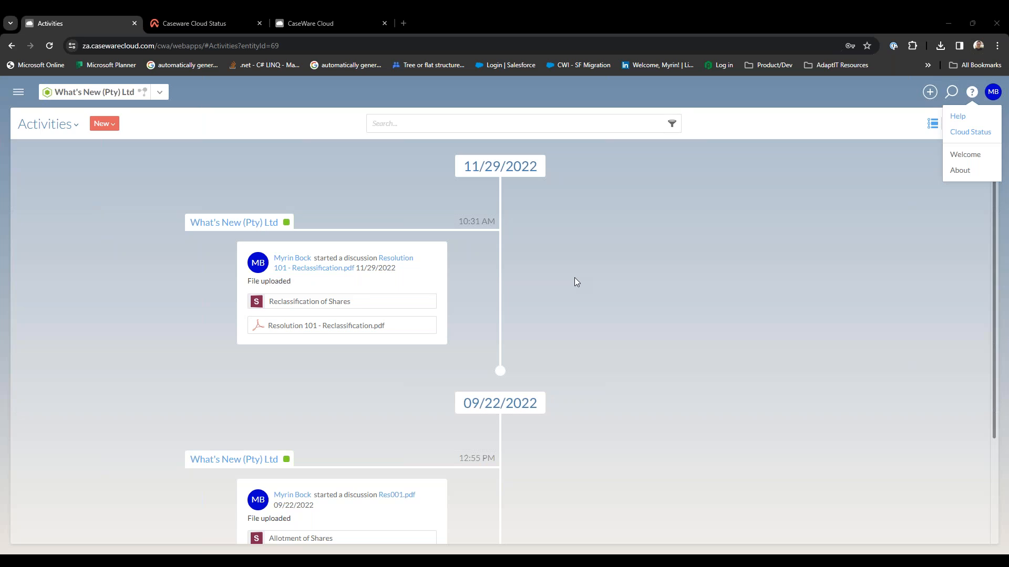
# Open the Welcome guide to view its Getting Started topics.
pyautogui.click(781, 263)
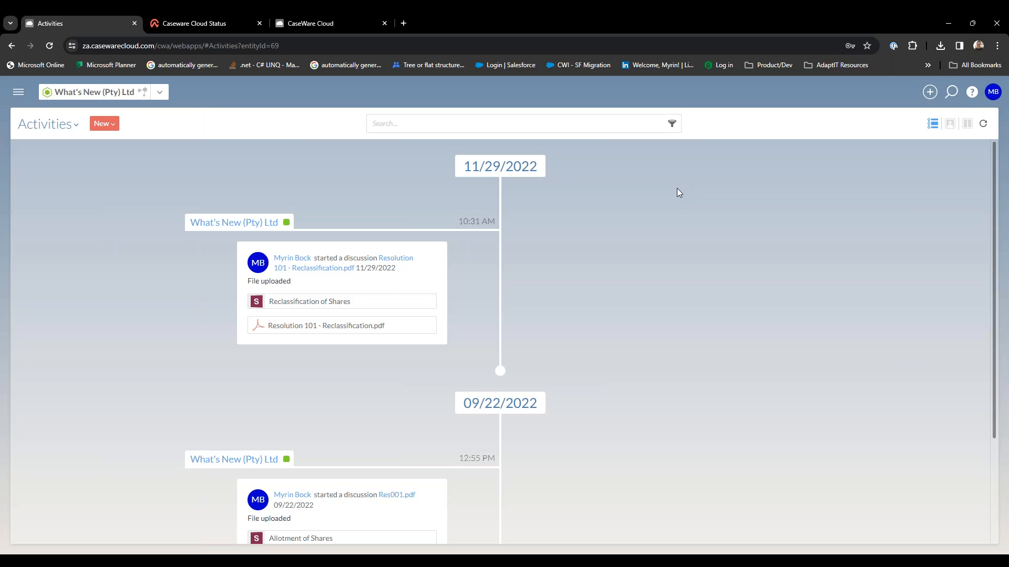
pyautogui.click(972, 92)
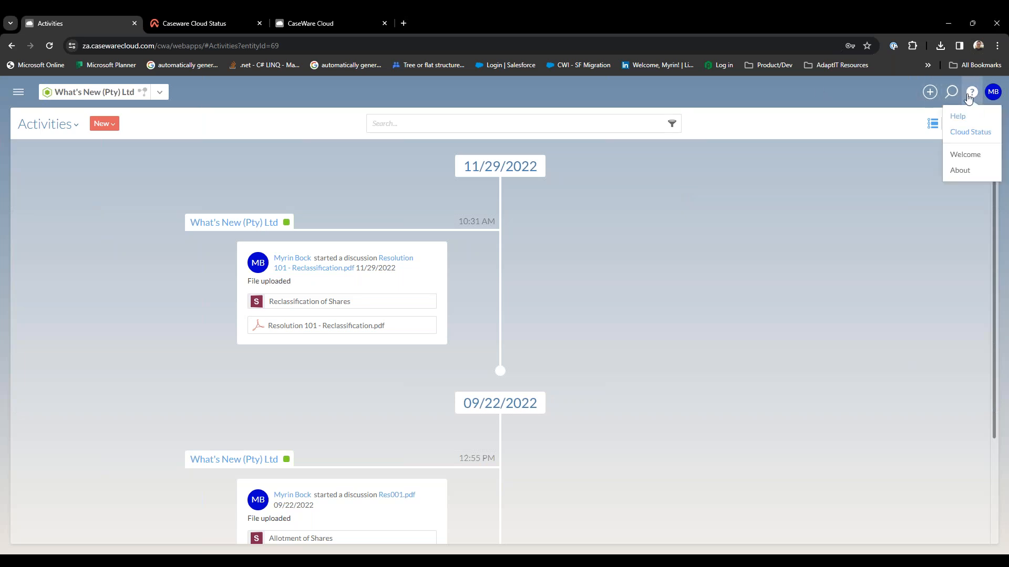
pyautogui.click(978, 156)
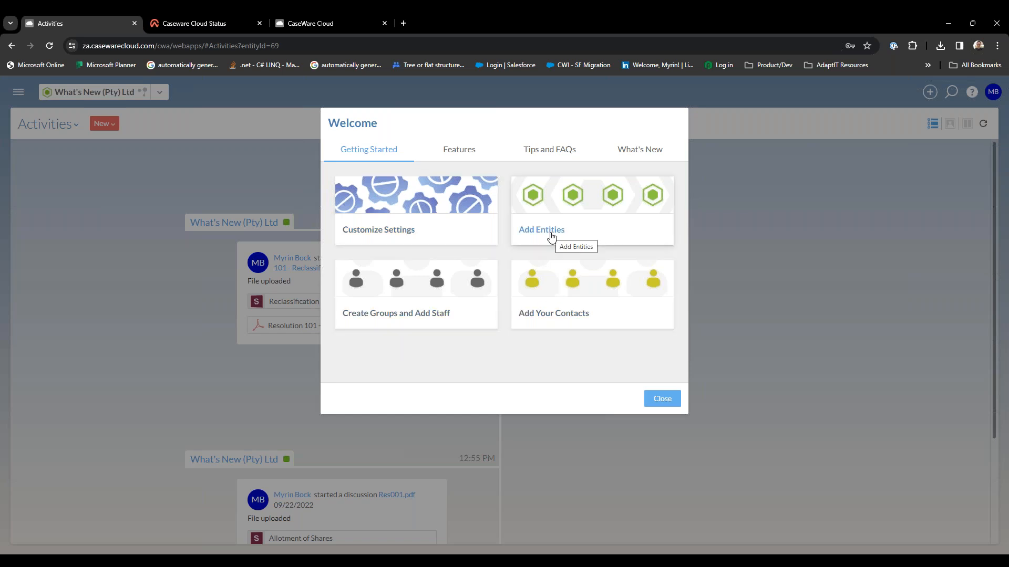
# Browse the product updates and resources listed under Features in the Welcome guide.
pyautogui.click(460, 153)
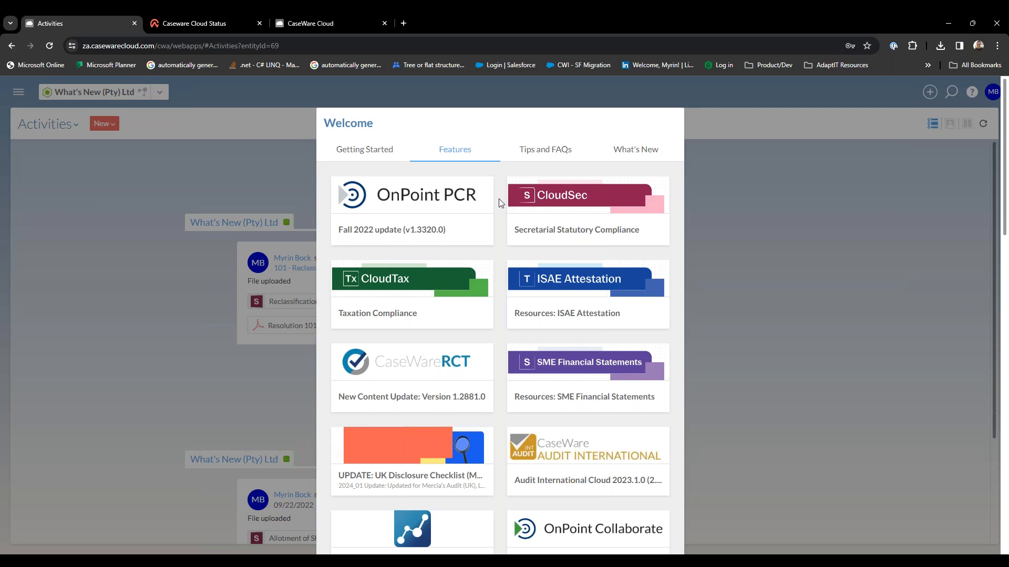
pyautogui.scroll(-2, 499, 199)
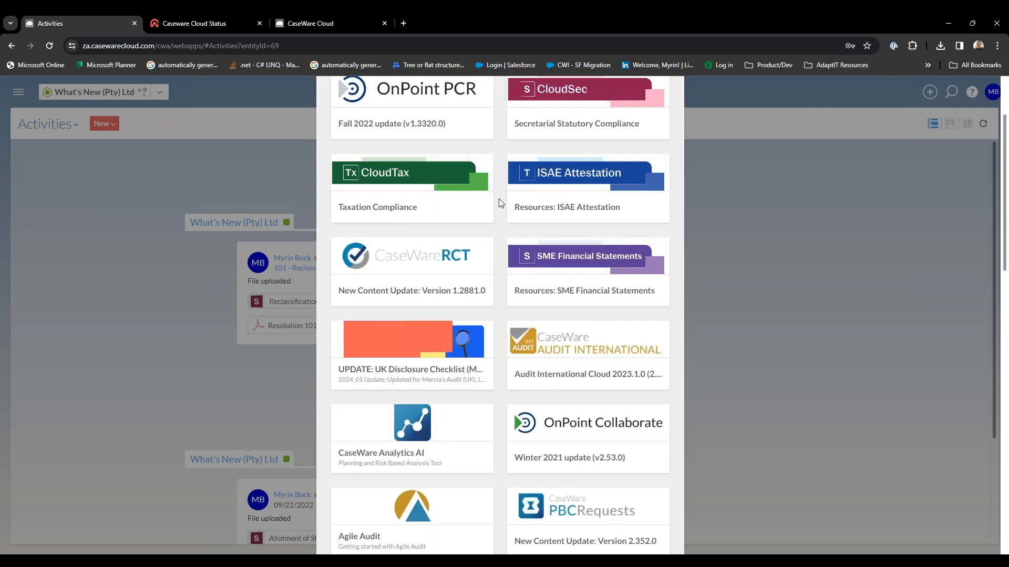
pyautogui.scroll(-2, 499, 198)
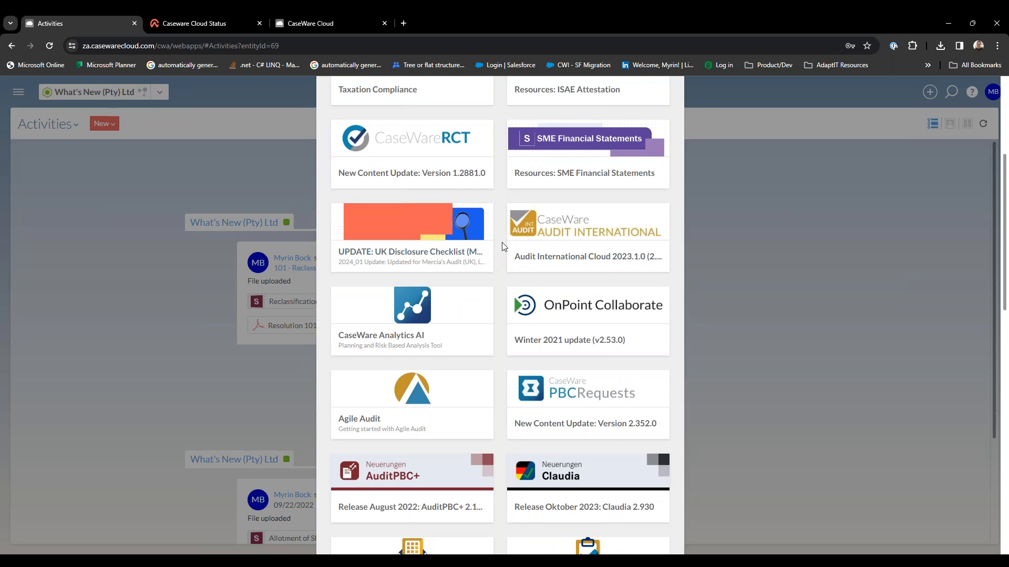
pyautogui.scroll(-6, 502, 241)
pyautogui.scroll(-2, 503, 242)
pyautogui.scroll(12, 558, 124)
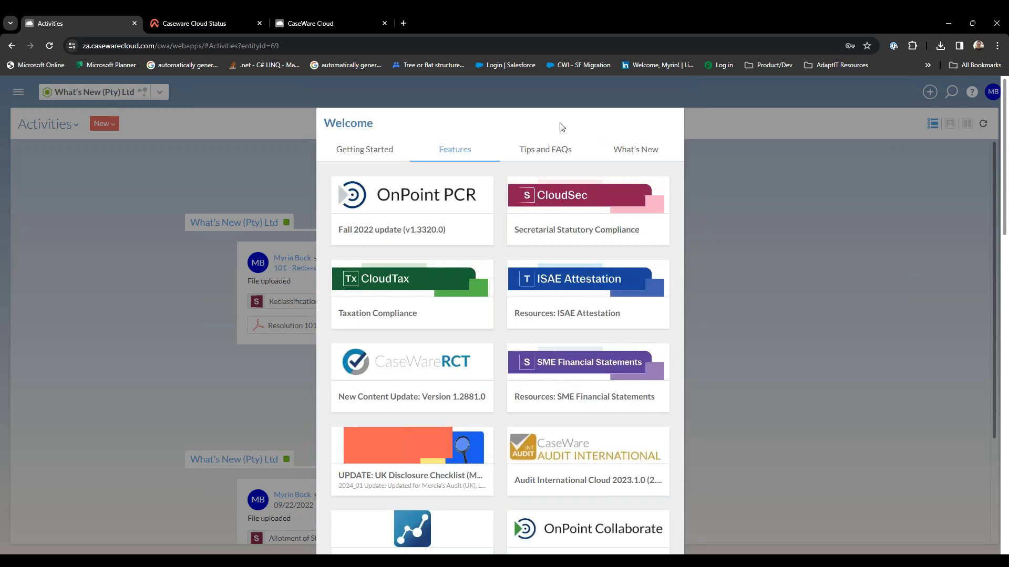
# View the Welcome guide's Tips and FAQs and read the What's New notes for version 32.5, and close the guide.
pyautogui.click(561, 152)
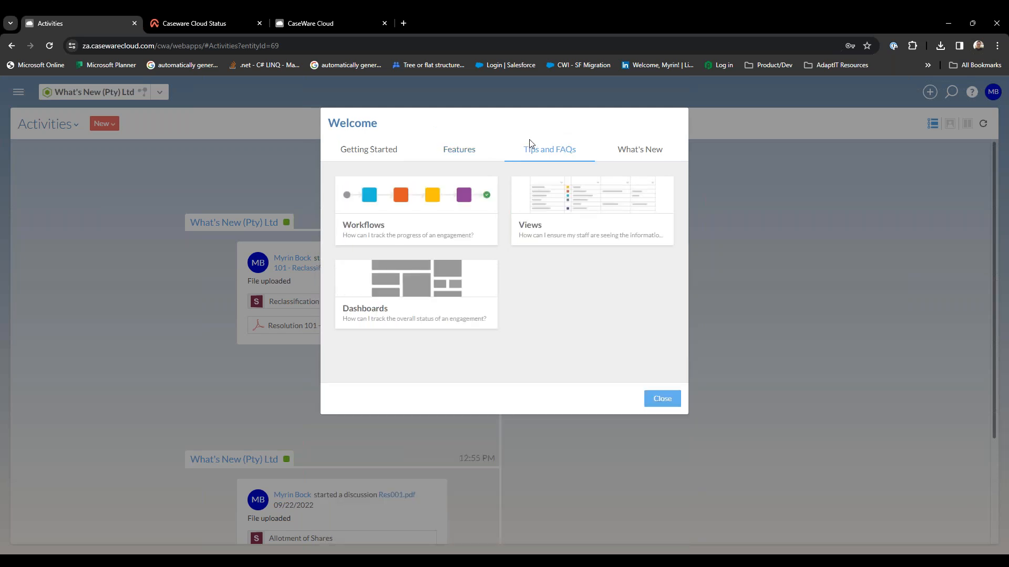
pyautogui.click(633, 160)
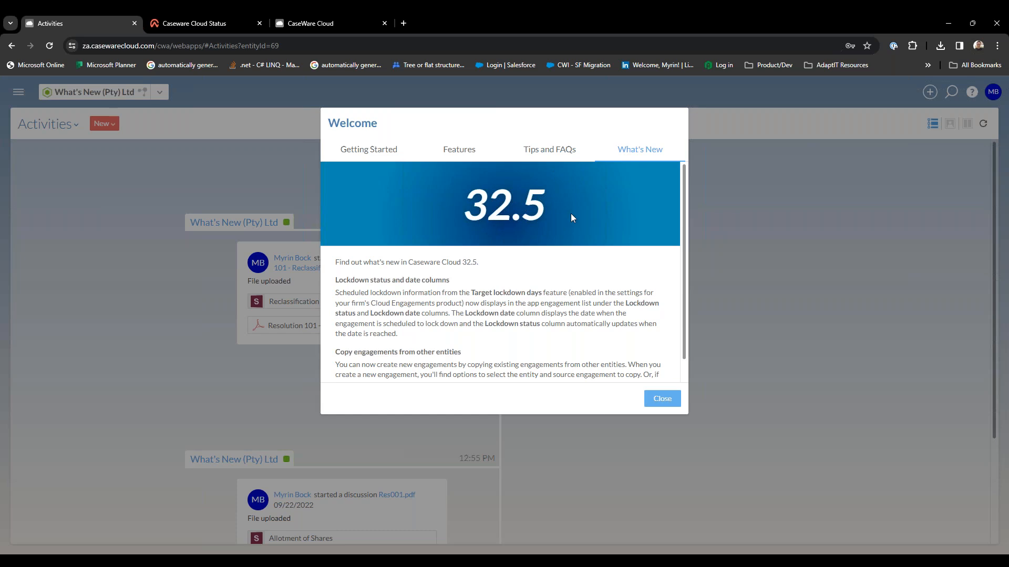
pyautogui.scroll(-1, 490, 277)
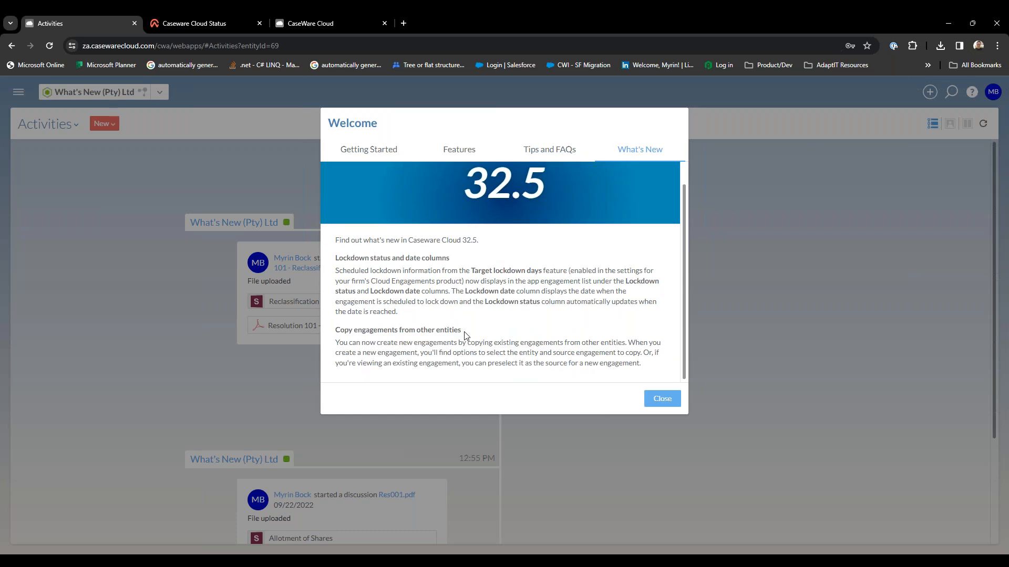
pyautogui.click(670, 400)
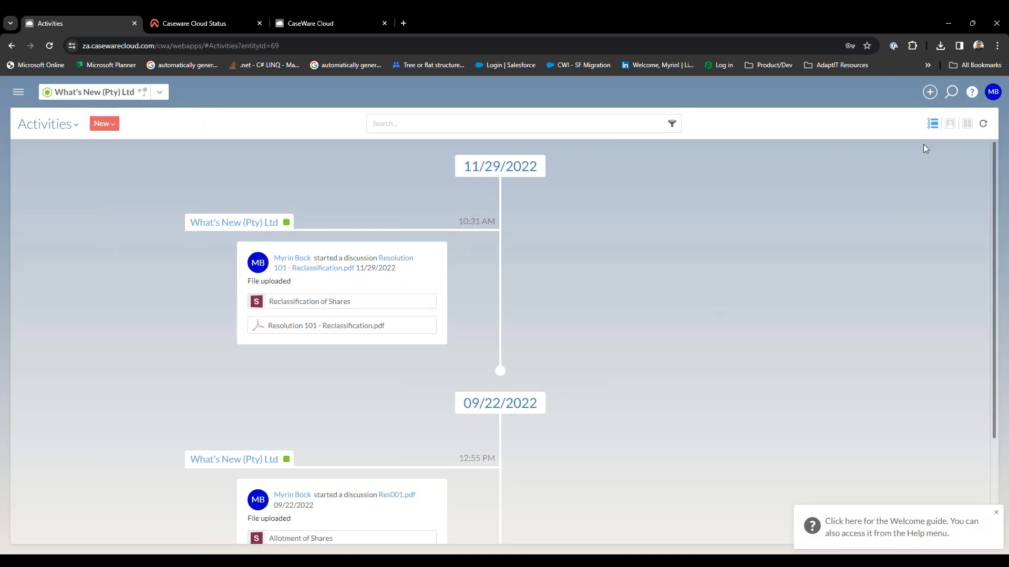
# Open your own user profile and examine its status, roles, app permissions and activity timeline.
pyautogui.click(999, 92)
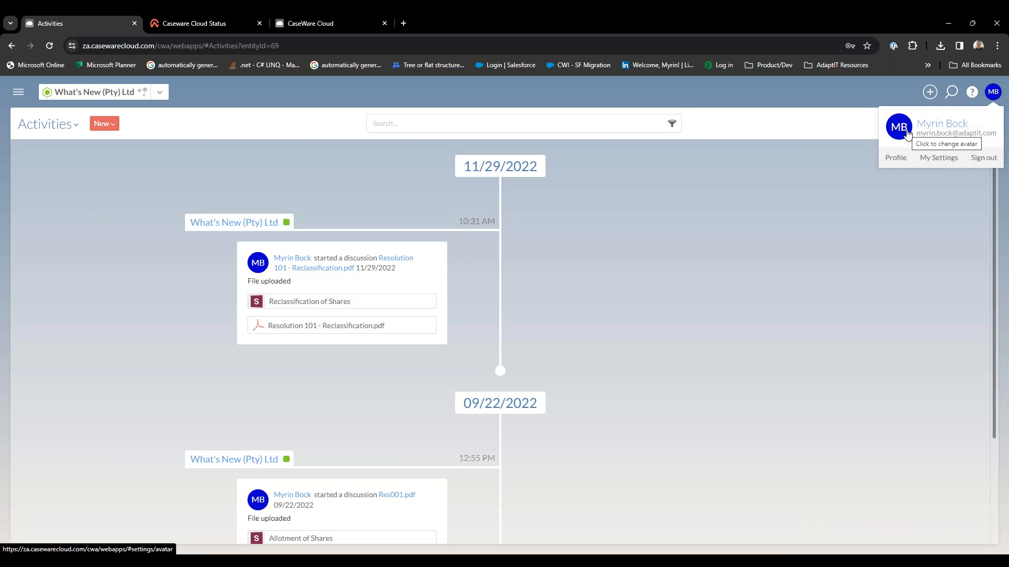
pyautogui.click(894, 158)
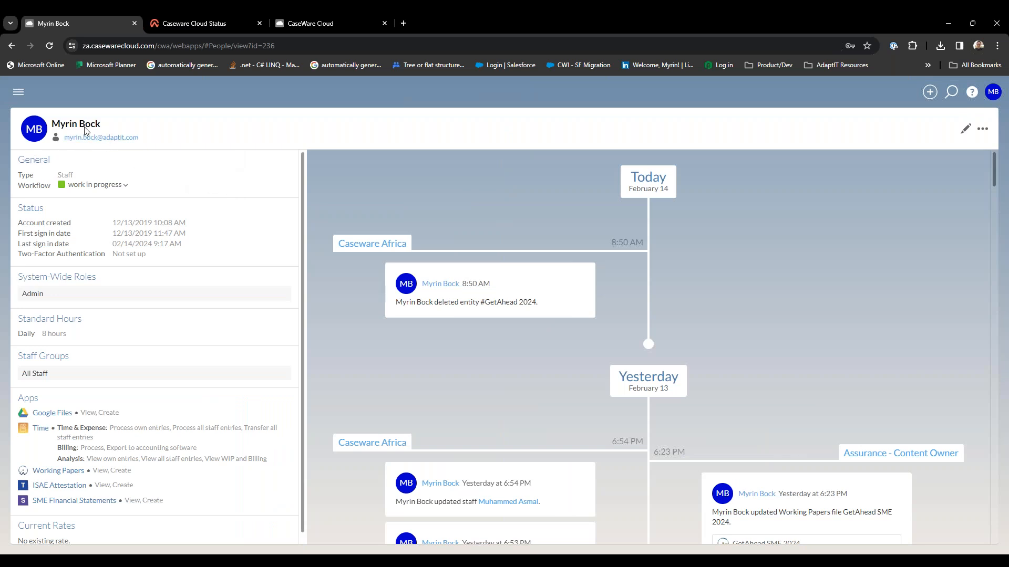
pyautogui.scroll(-1, 224, 226)
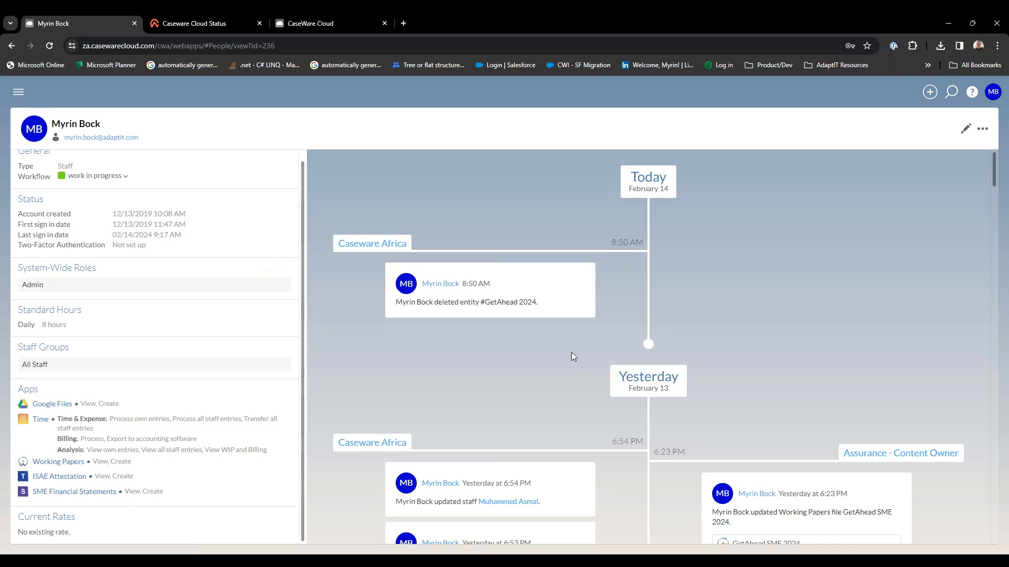
pyautogui.scroll(-1, 572, 353)
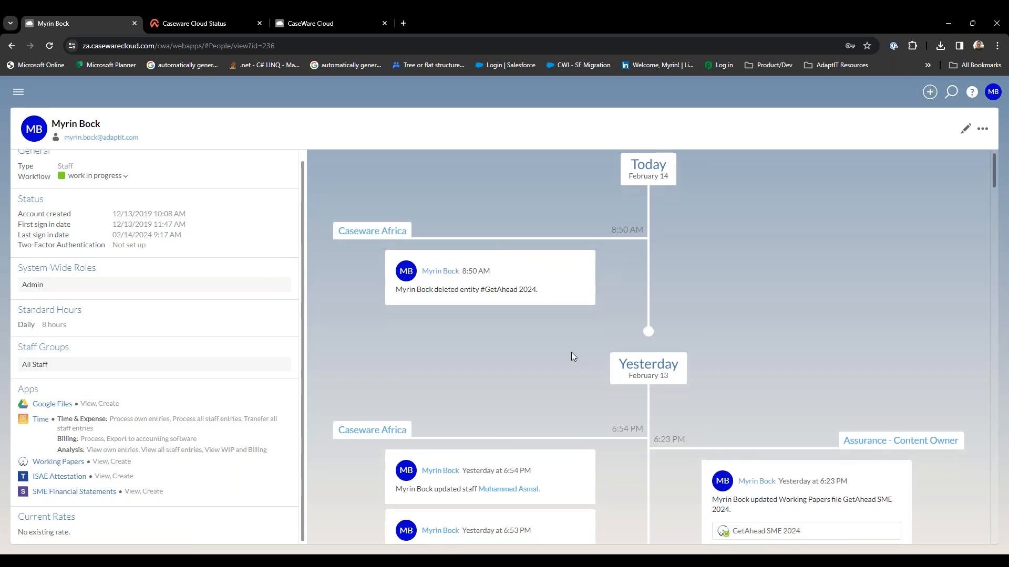
pyautogui.scroll(-2, 572, 353)
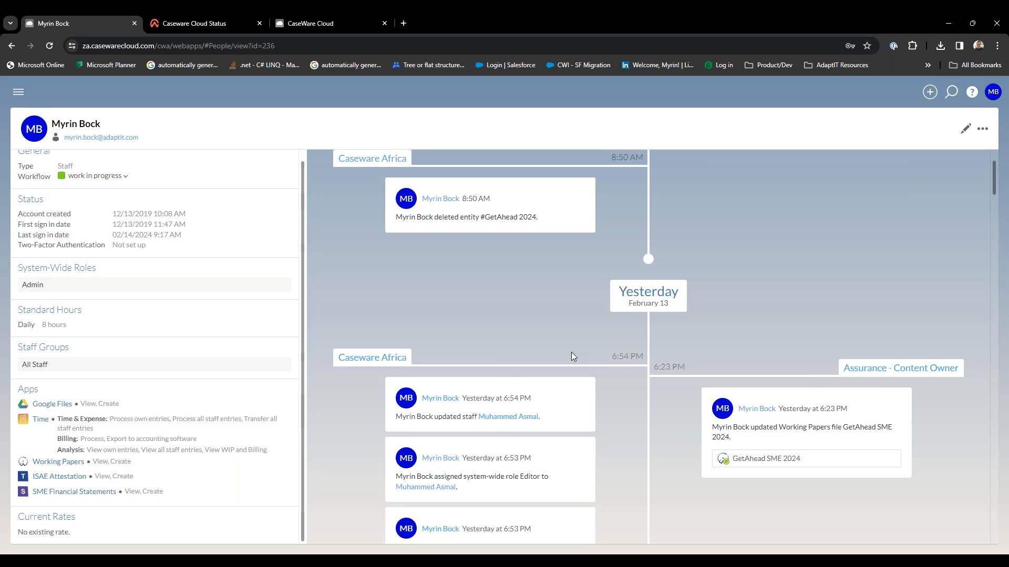
pyautogui.scroll(-8, 572, 352)
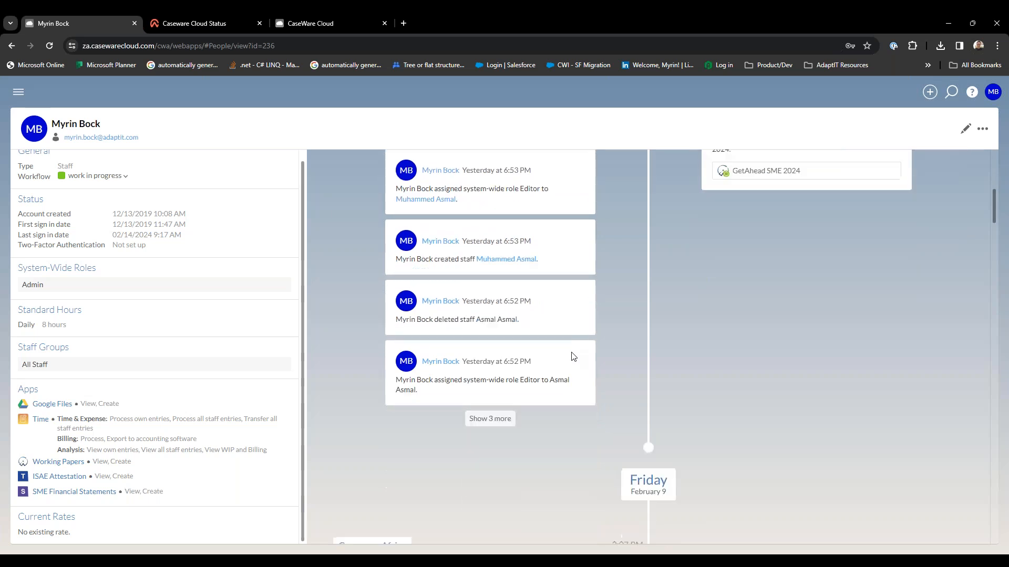
pyautogui.scroll(10, 571, 355)
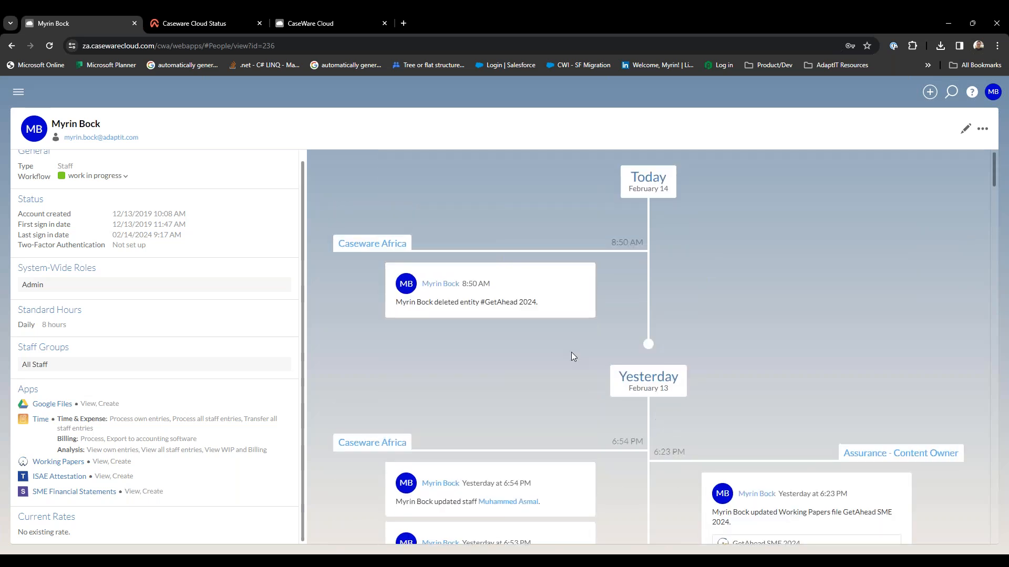
# Open My Settings at Global Notifications and try toggling the system-wide Create subscription for Activities on and off.
pyautogui.click(993, 100)
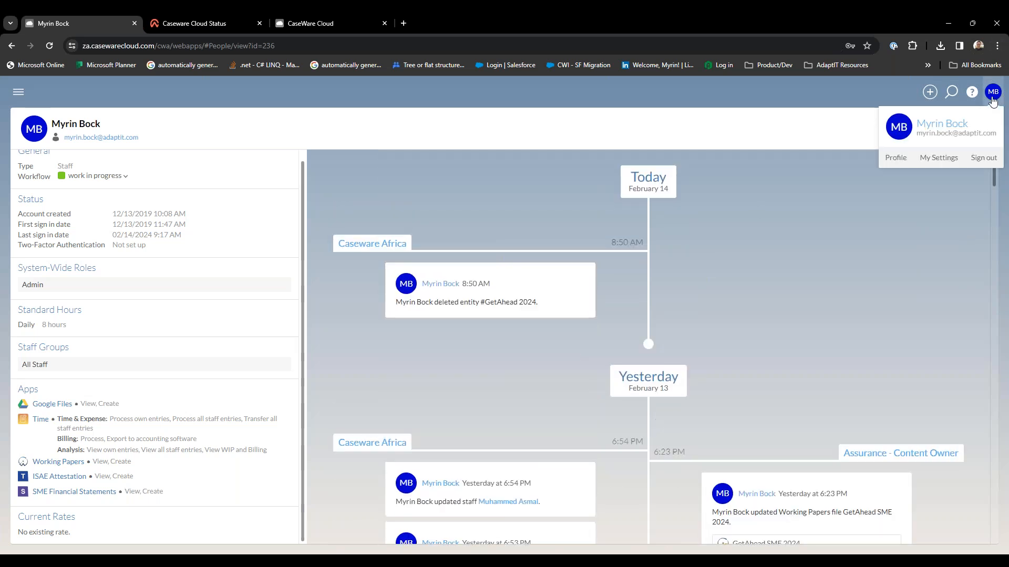
pyautogui.click(938, 157)
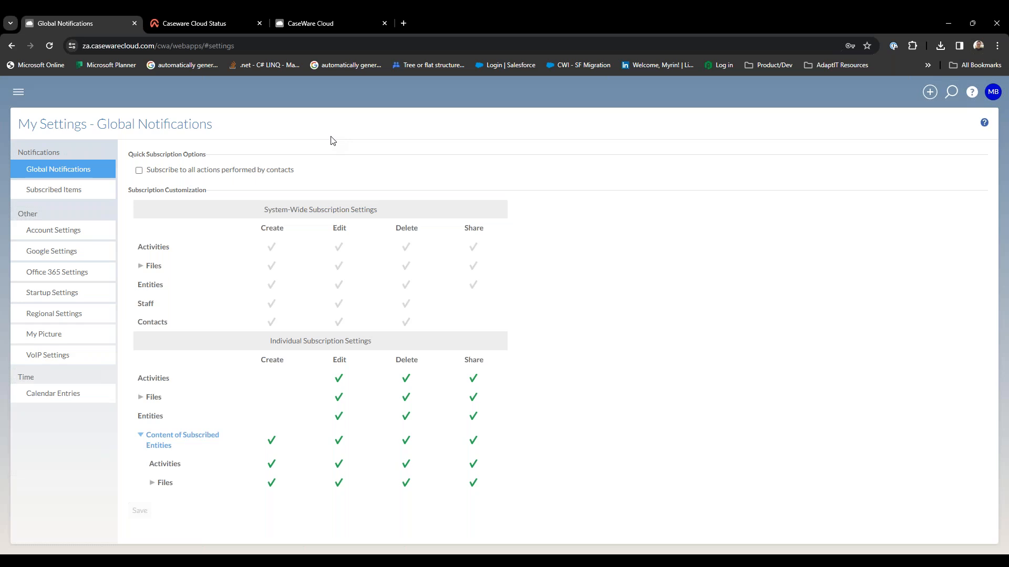
pyautogui.click(271, 253)
pyautogui.click(271, 249)
# View the Subscribed Items, Account Settings, Google Settings and Office 365 Settings pages of My Settings.
pyautogui.click(76, 190)
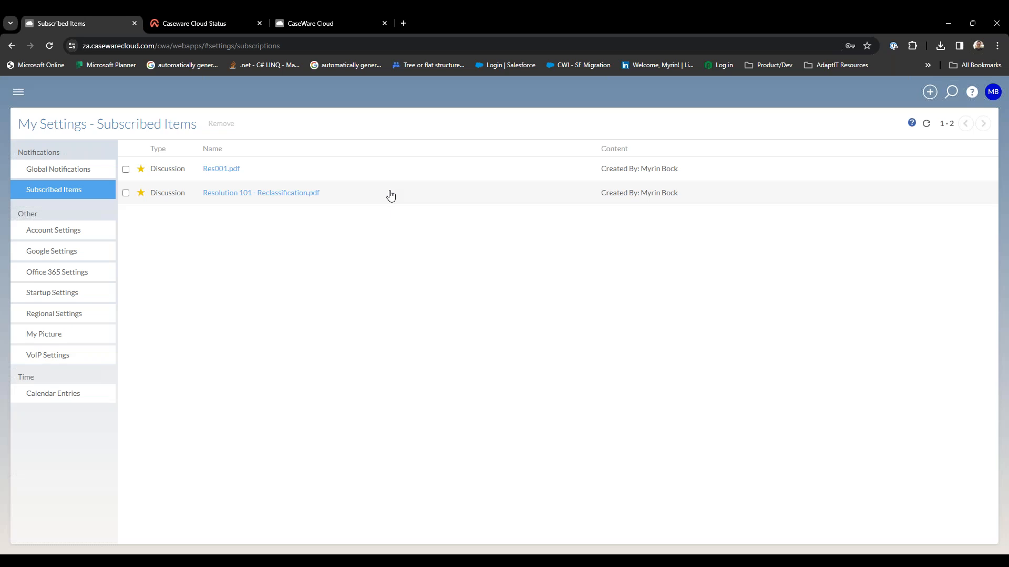
pyautogui.click(81, 233)
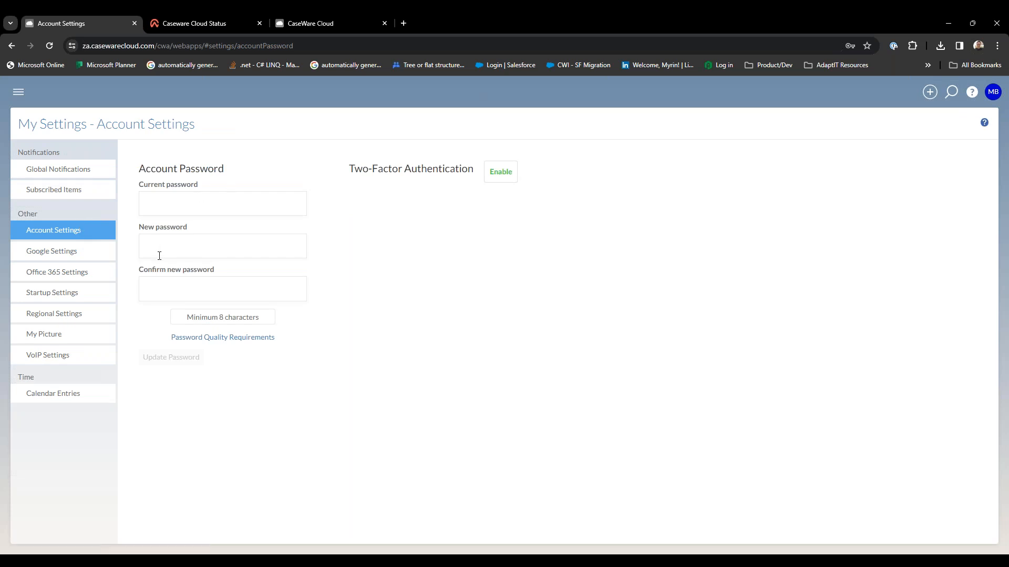
pyautogui.click(84, 253)
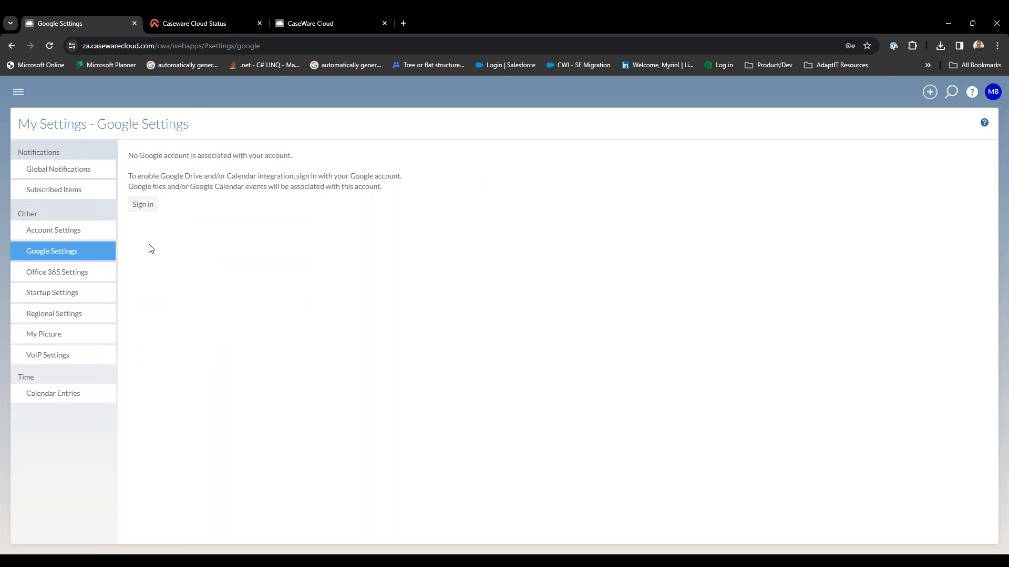
pyautogui.click(81, 277)
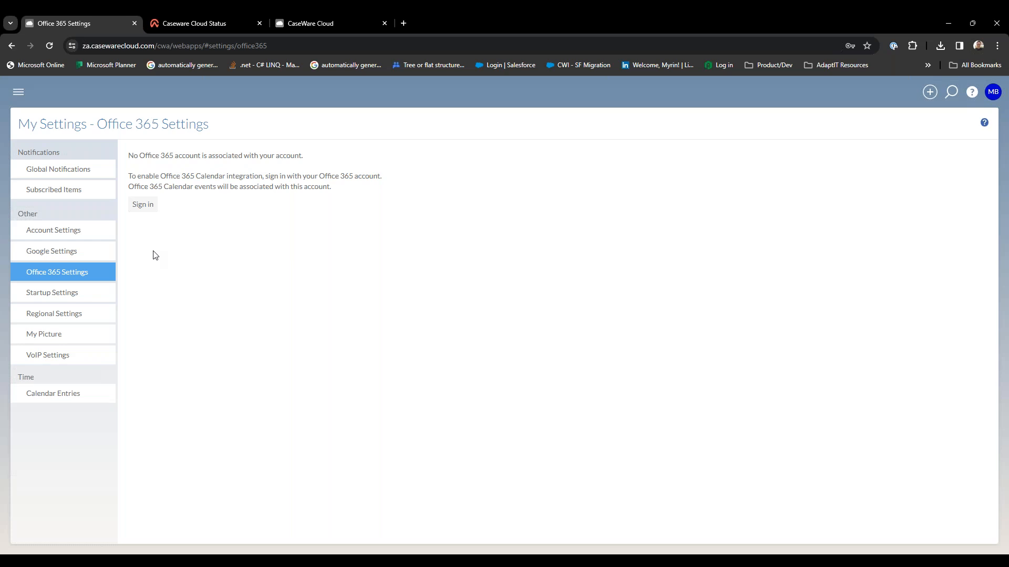
# View the available start up apps in Startup Settings without choosing a different one.
pyautogui.click(84, 293)
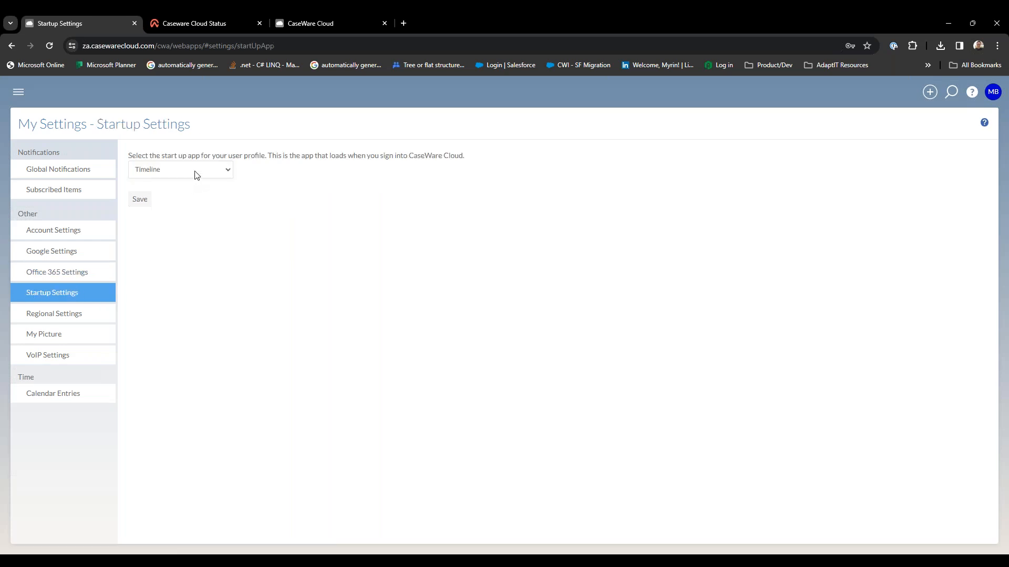
pyautogui.click(196, 174)
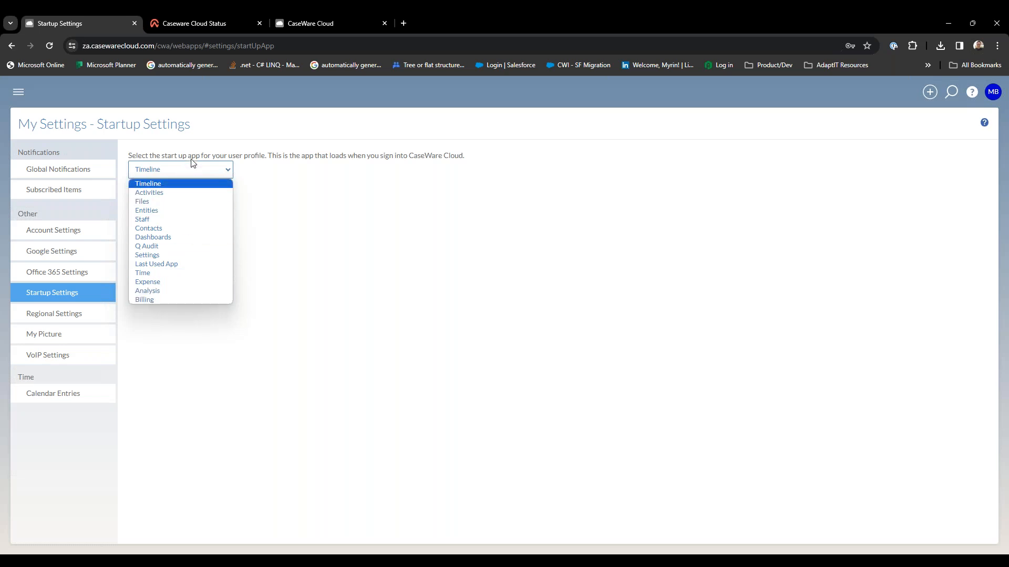
pyautogui.click(302, 248)
# View the Regional Settings, My Picture, VoIP Settings and Calendar Entries pages of My Settings.
pyautogui.click(79, 316)
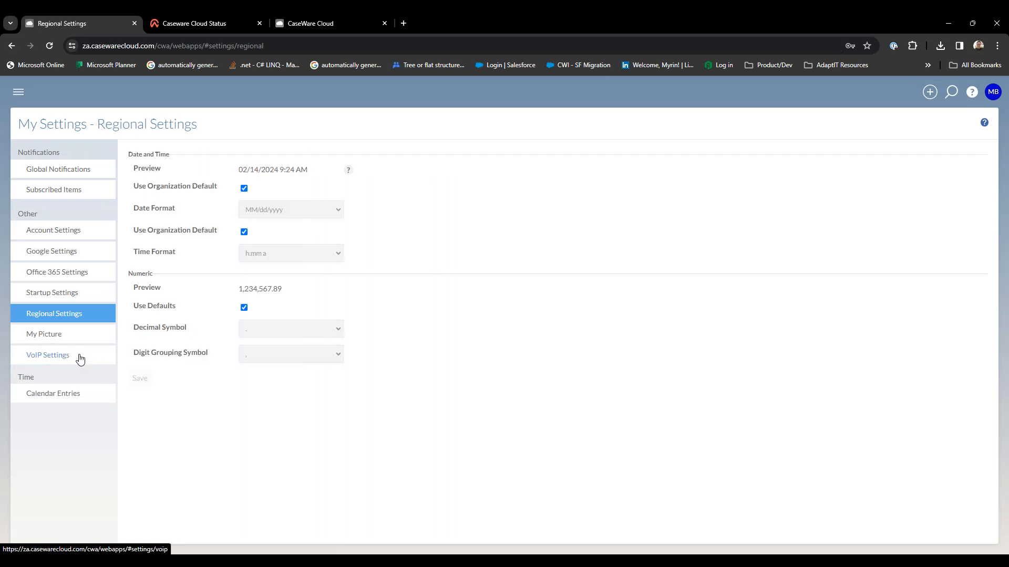
pyautogui.click(72, 339)
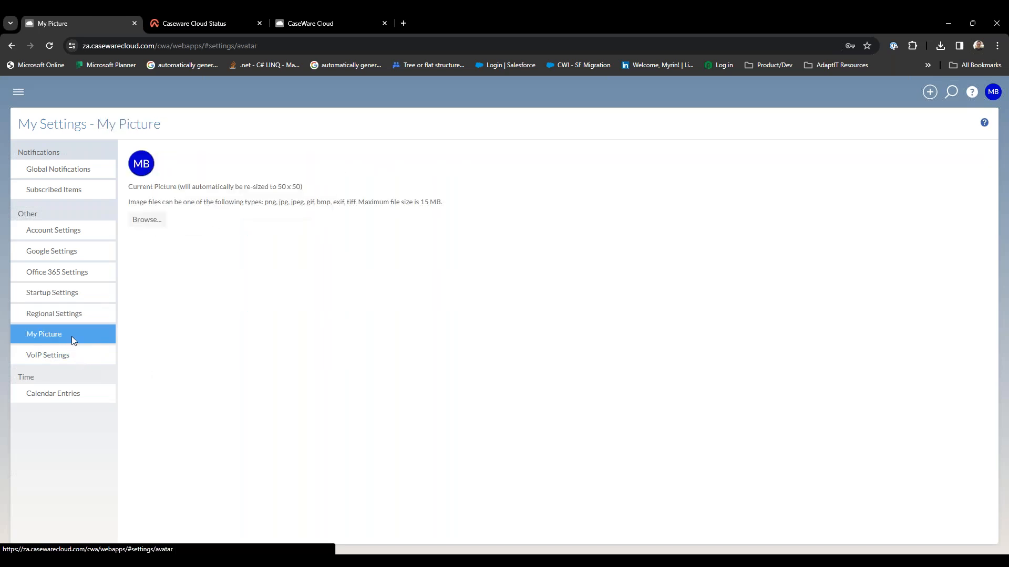
pyautogui.click(82, 356)
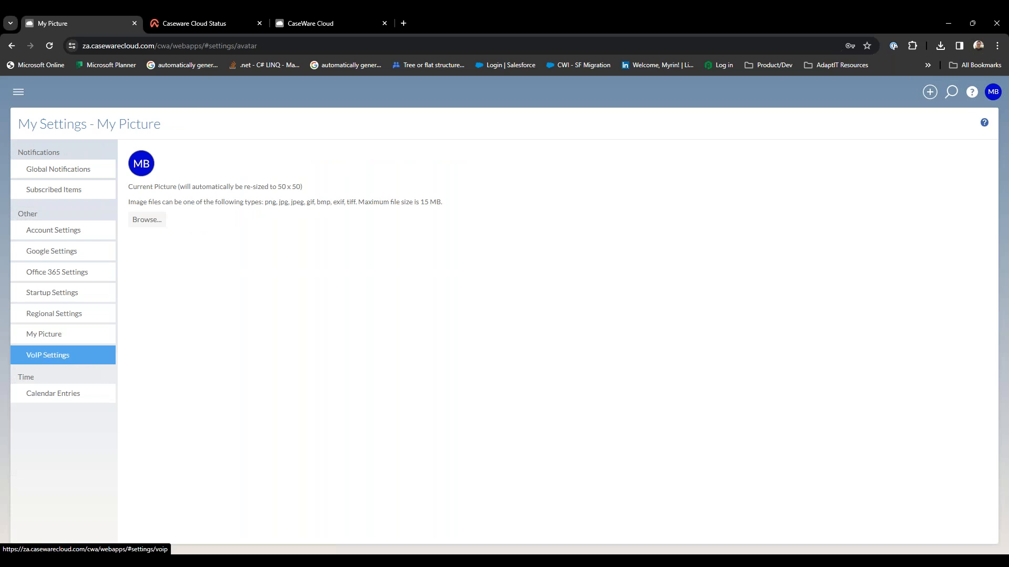
pyautogui.click(90, 399)
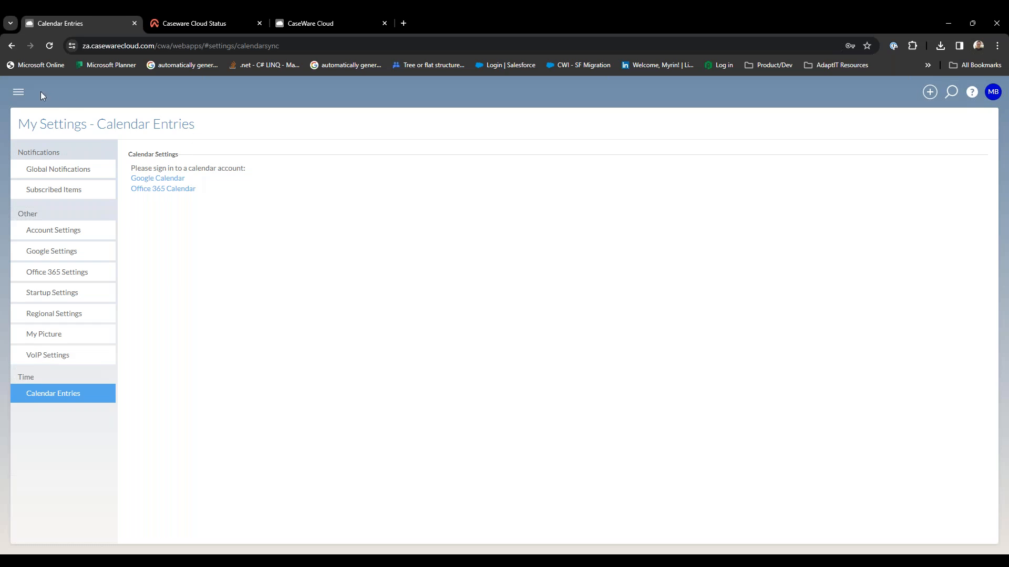
# Return to the Activities page for What's New (Pty) Ltd and look over the apps in the main navigation.
pyautogui.click(27, 98)
pyautogui.click(41, 117)
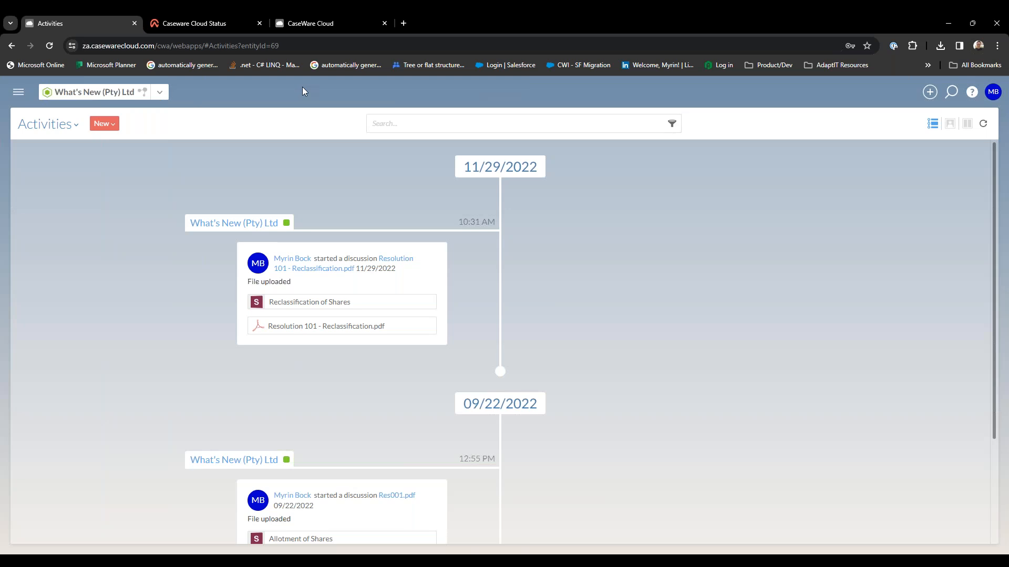
pyautogui.click(20, 93)
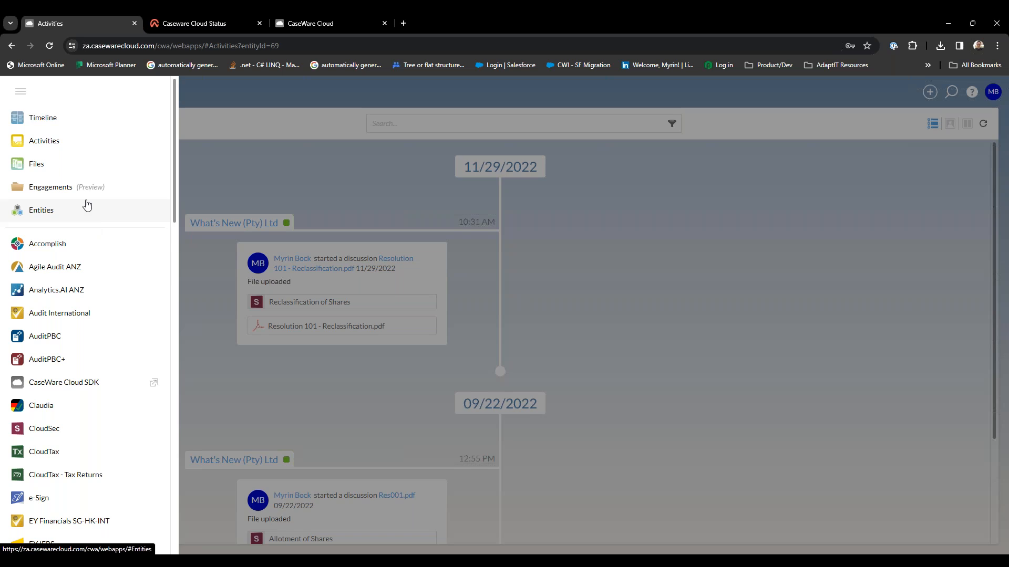
pyautogui.click(258, 172)
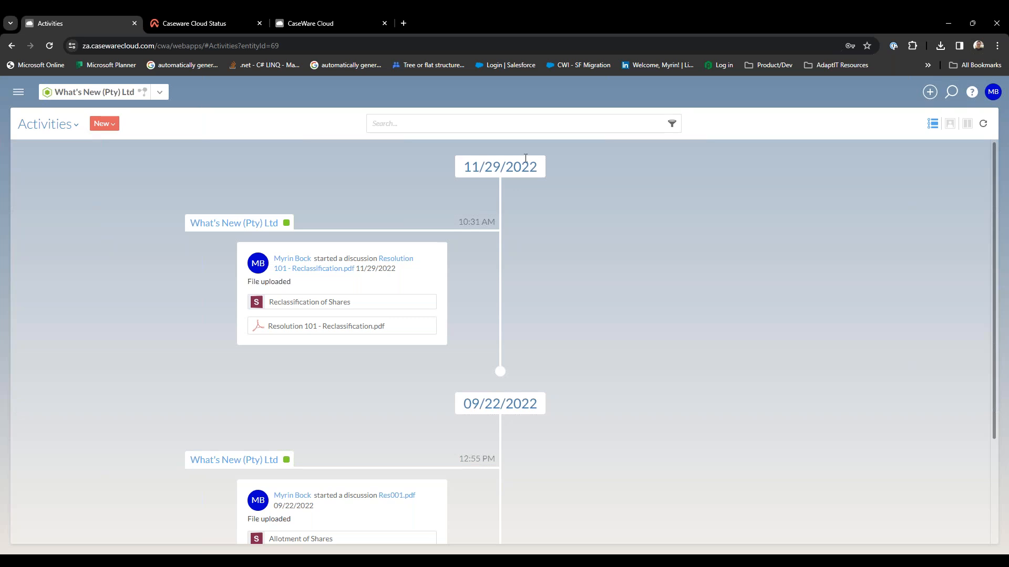
pyautogui.click(20, 93)
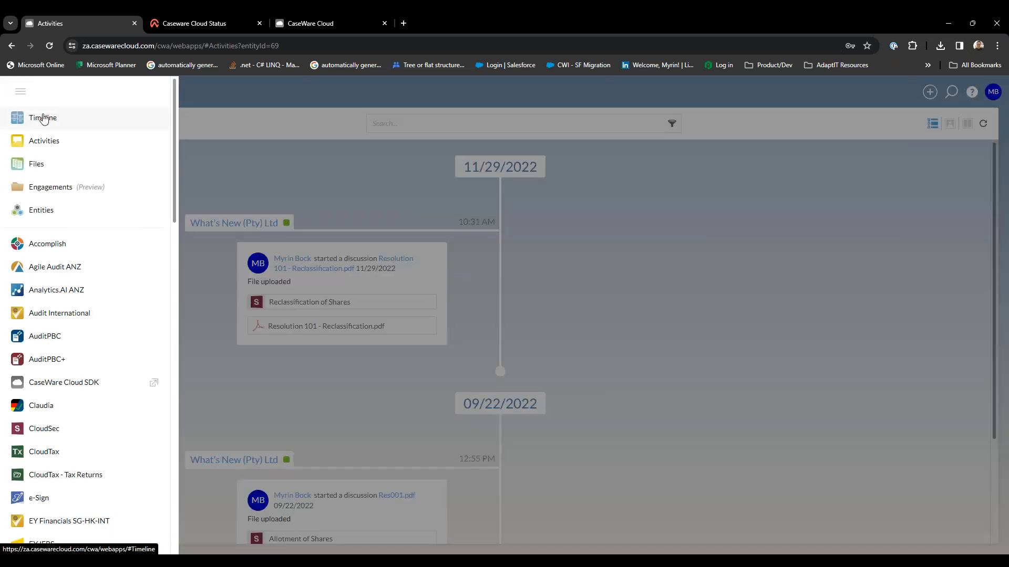
pyautogui.click(274, 403)
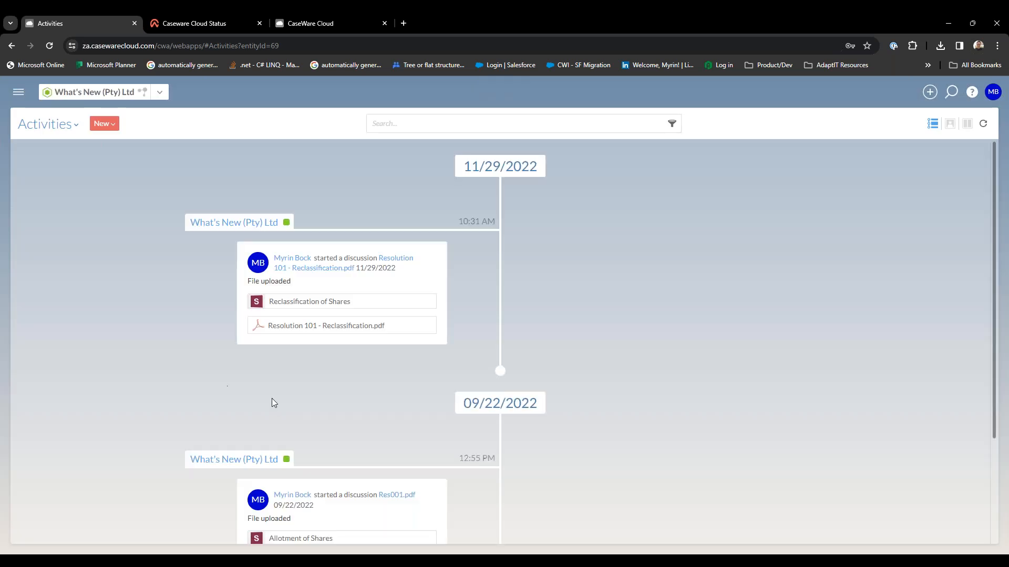
# Compare the card and split list layouts of Activities, and view its Discussions, Tasks and File Requests pages.
pyautogui.click(950, 124)
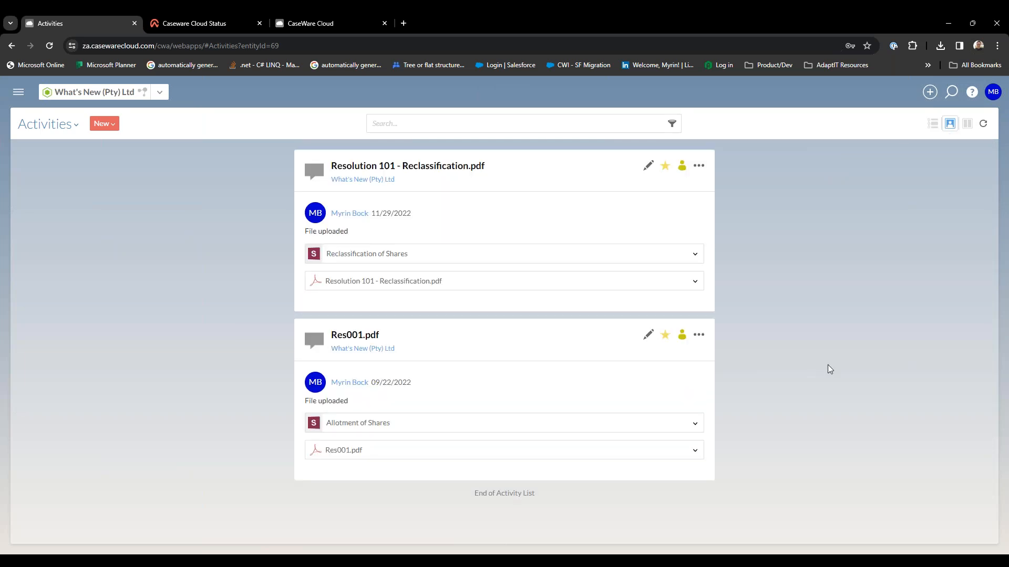
pyautogui.click(966, 125)
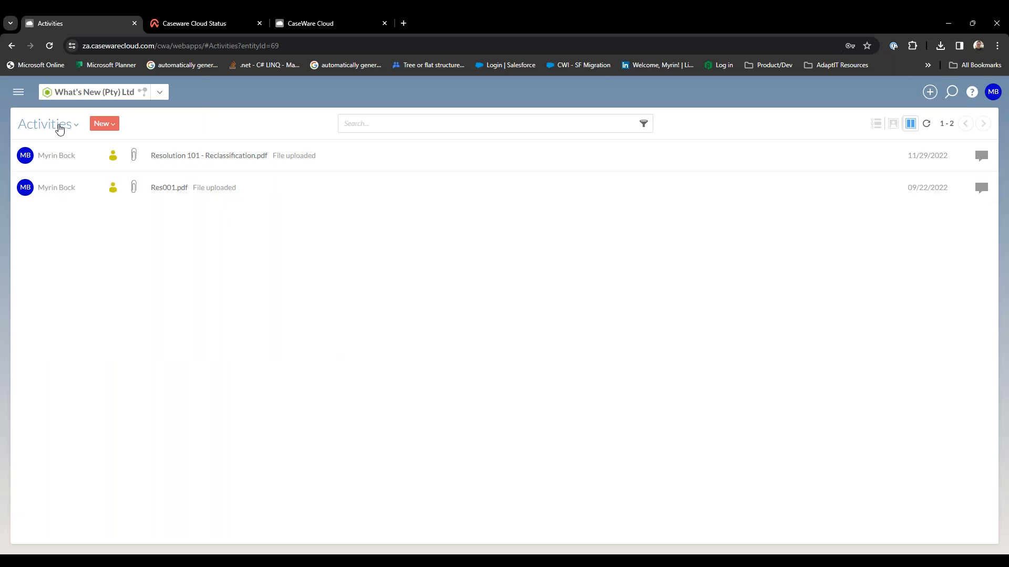
pyautogui.click(59, 126)
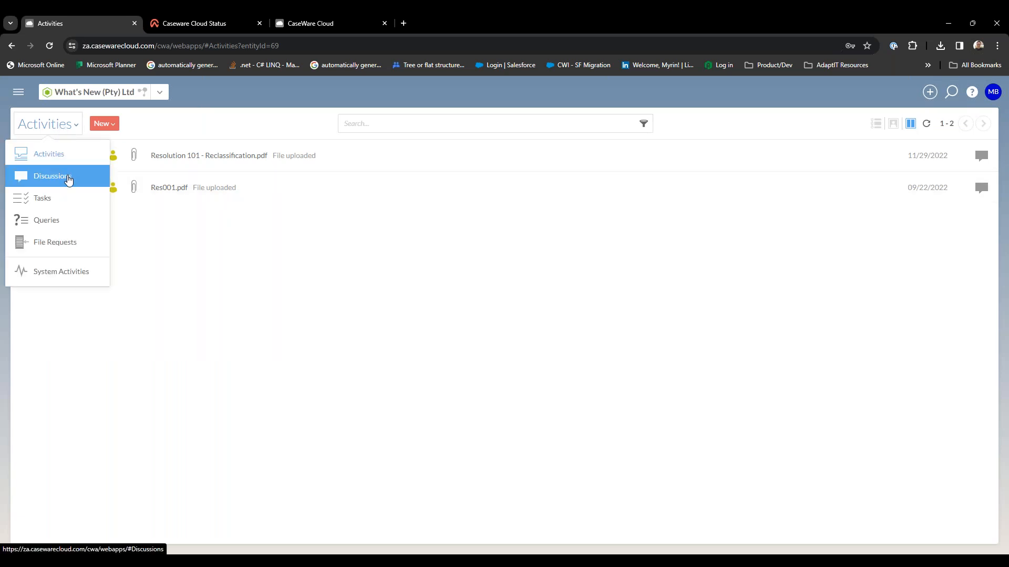
pyautogui.click(67, 176)
pyautogui.click(89, 124)
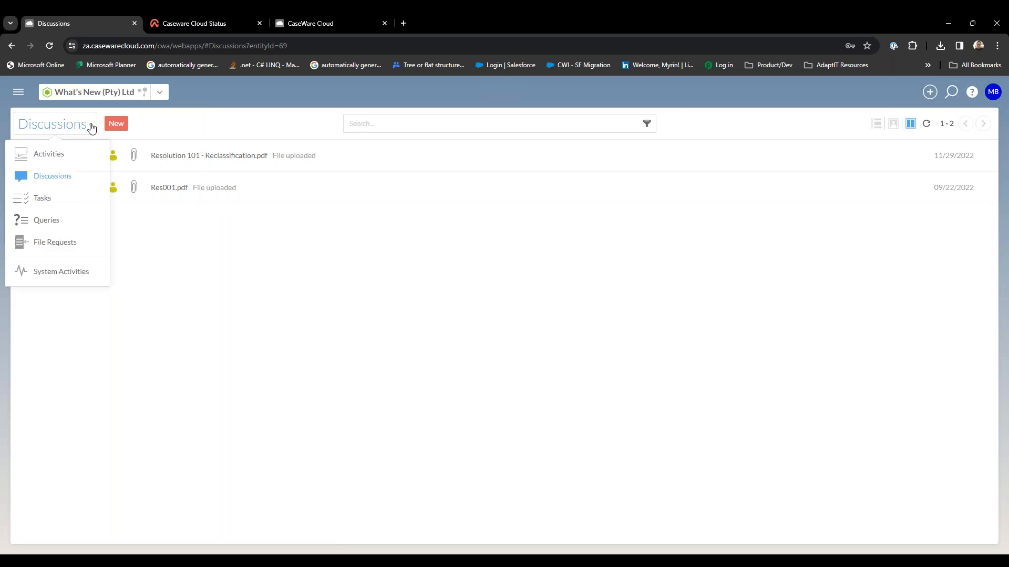
pyautogui.click(79, 210)
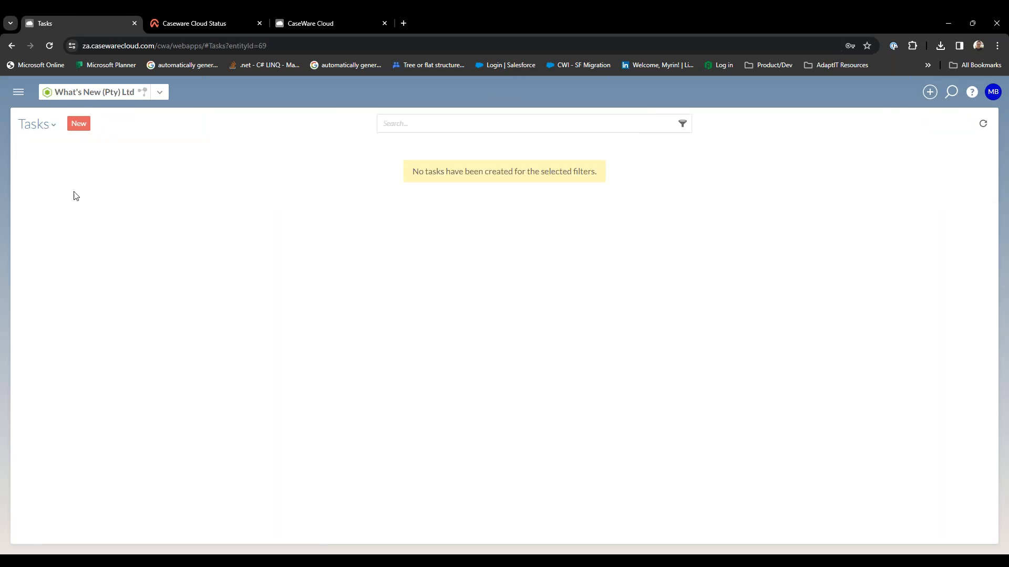
pyautogui.click(49, 126)
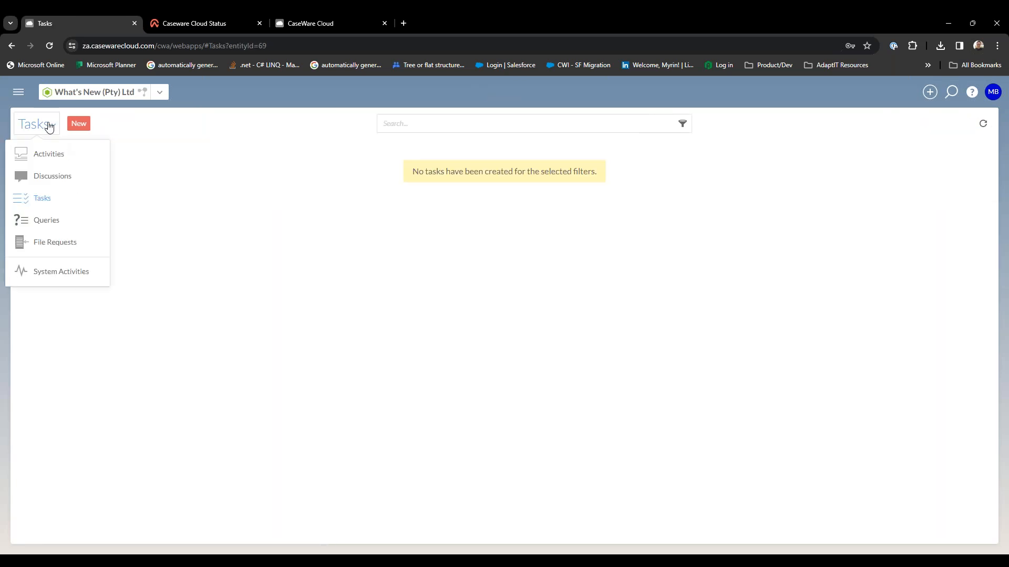
pyautogui.click(71, 242)
# Start a new discussion on the Discussions page with the subject "New Discussion with" followed by the colleague's first name.
pyautogui.click(96, 127)
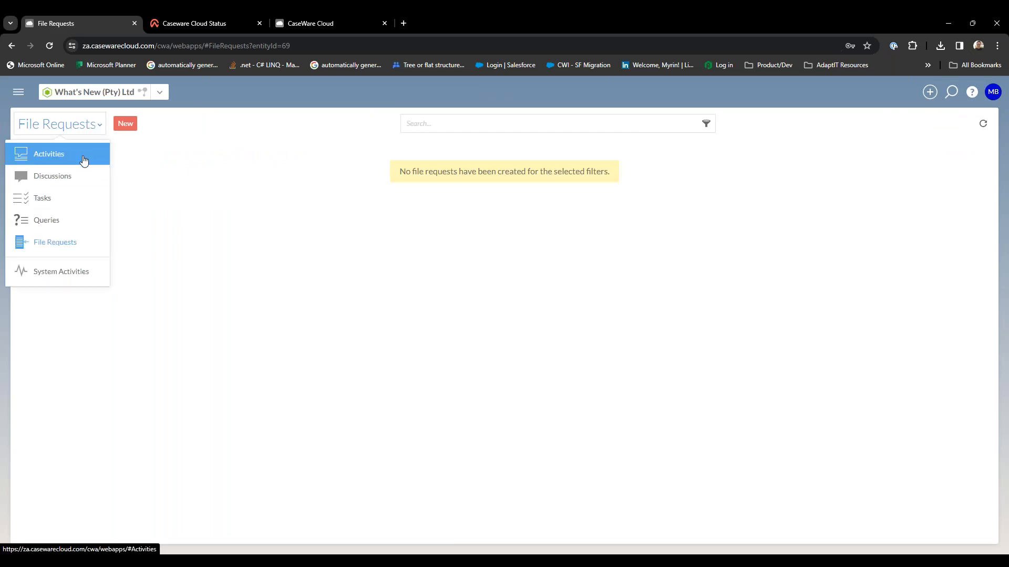
pyautogui.click(91, 177)
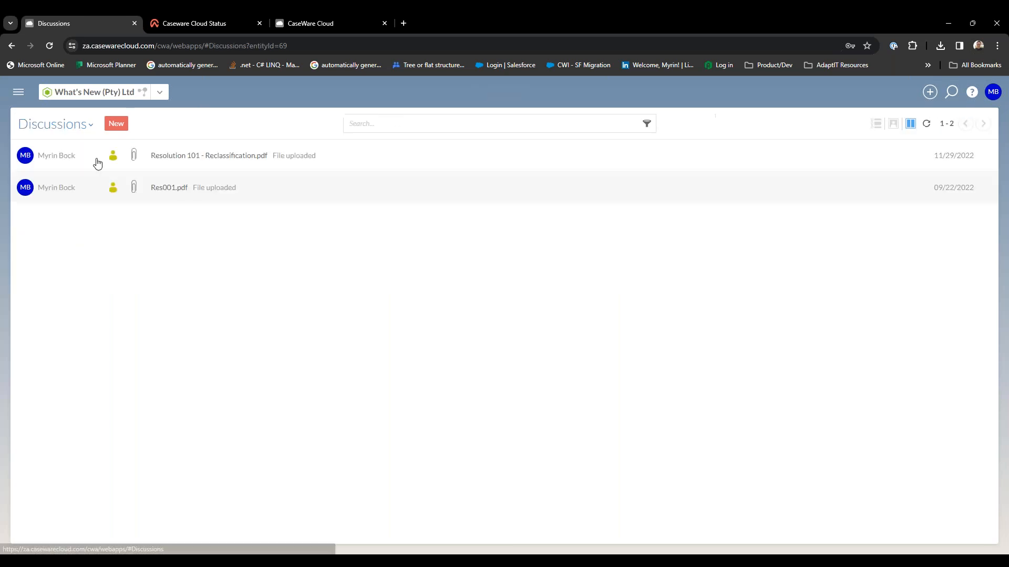
pyautogui.click(116, 124)
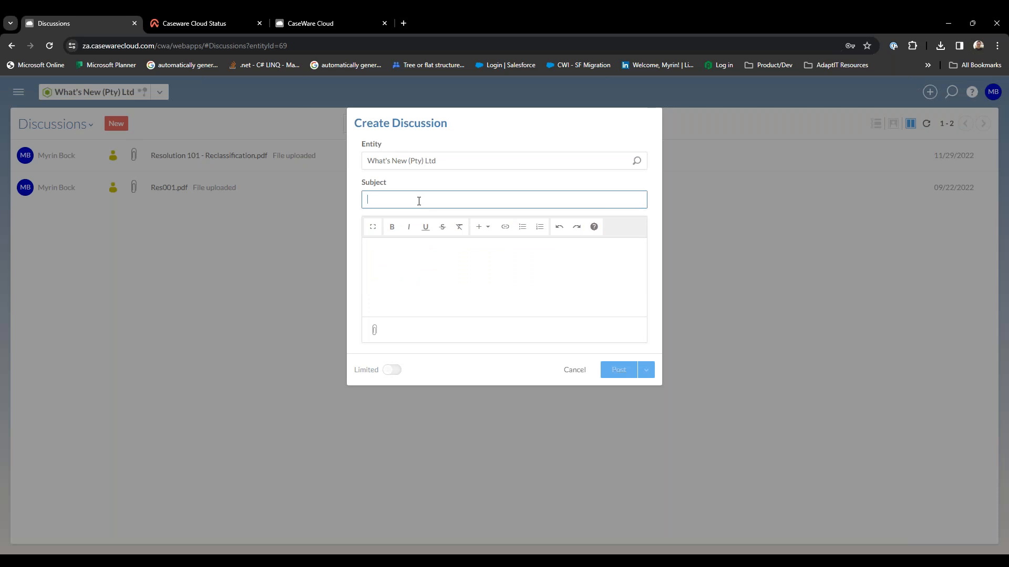
pyautogui.write('New')
pyautogui.hotkey('ctrl', 'a')
pyautogui.click(418, 201)
pyautogui.write('Discussion with Muhammad')
# Begin the discussion message with "Hi" and an @-mention of the colleague.
pyautogui.click(420, 274)
pyautogui.write('Hi @muh')
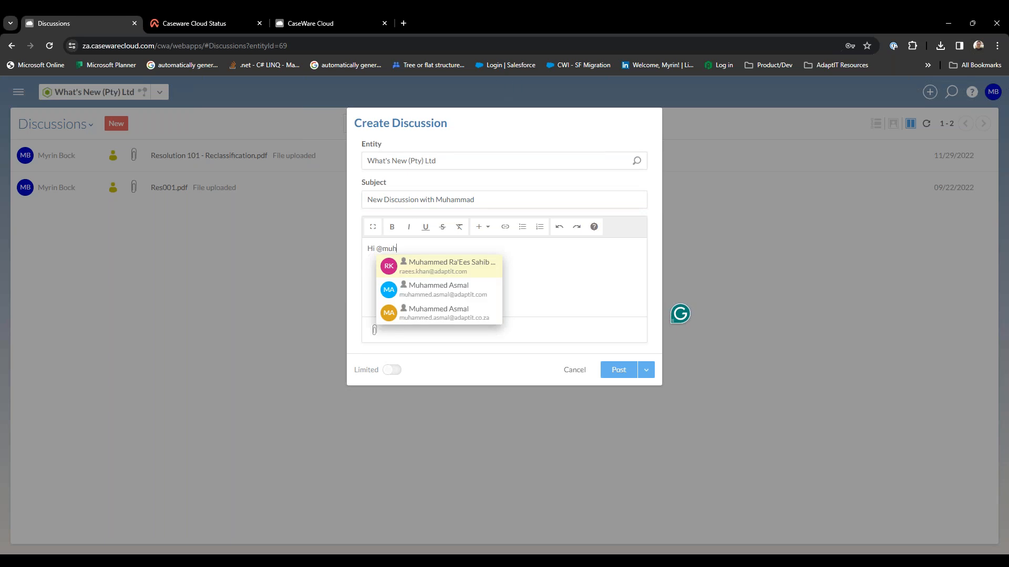
pyautogui.click(460, 288)
pyautogui.press('Return')
# Add the request "Please upload the latest asset register." to the message and post the discussion.
pyautogui.write('Please upload the latest asset register.')
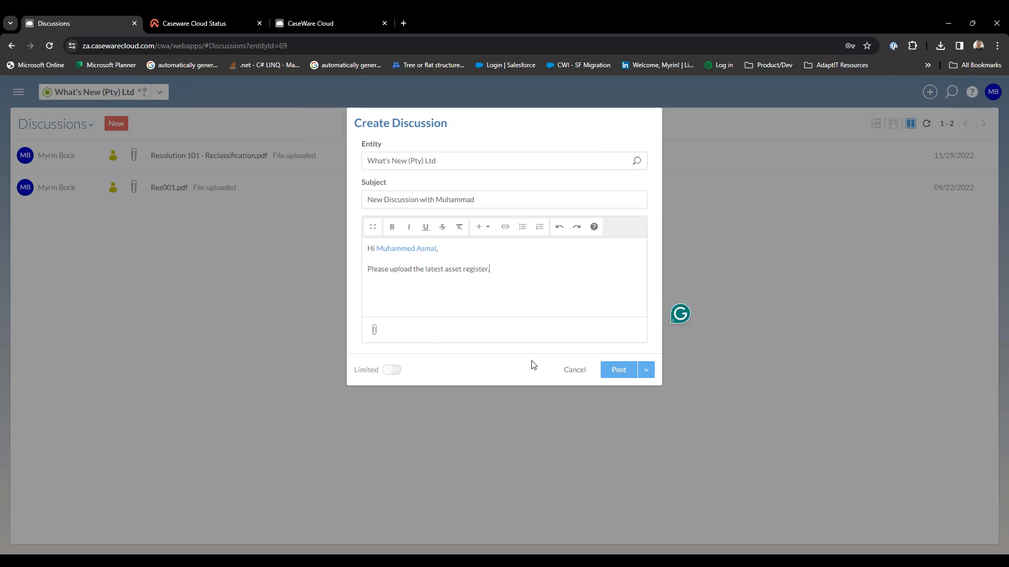
pyautogui.click(625, 373)
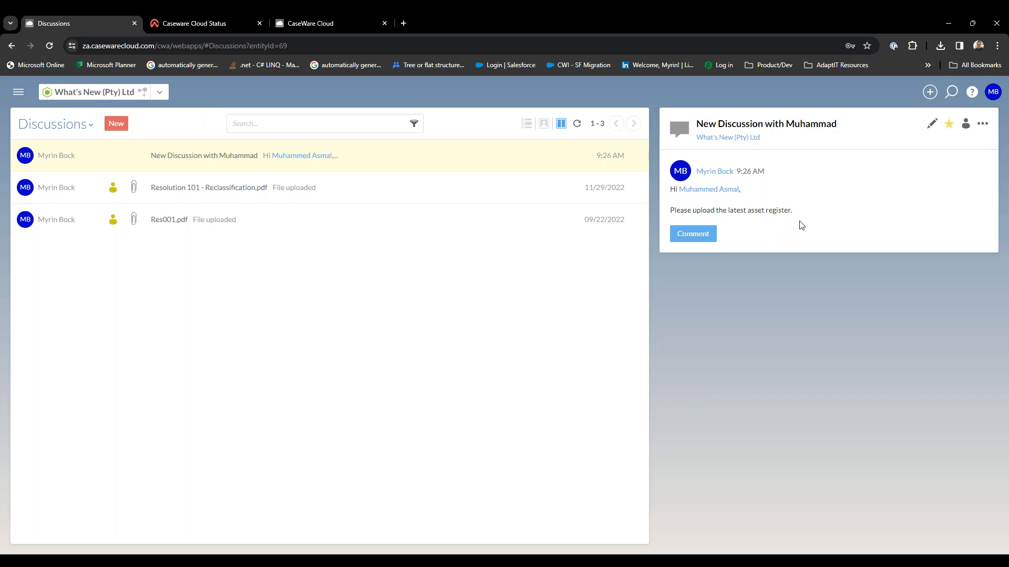
# Start a new task for What's New (Pty) Ltd on the Tasks page with the subject "Updated TB".
pyautogui.click(90, 129)
pyautogui.click(88, 204)
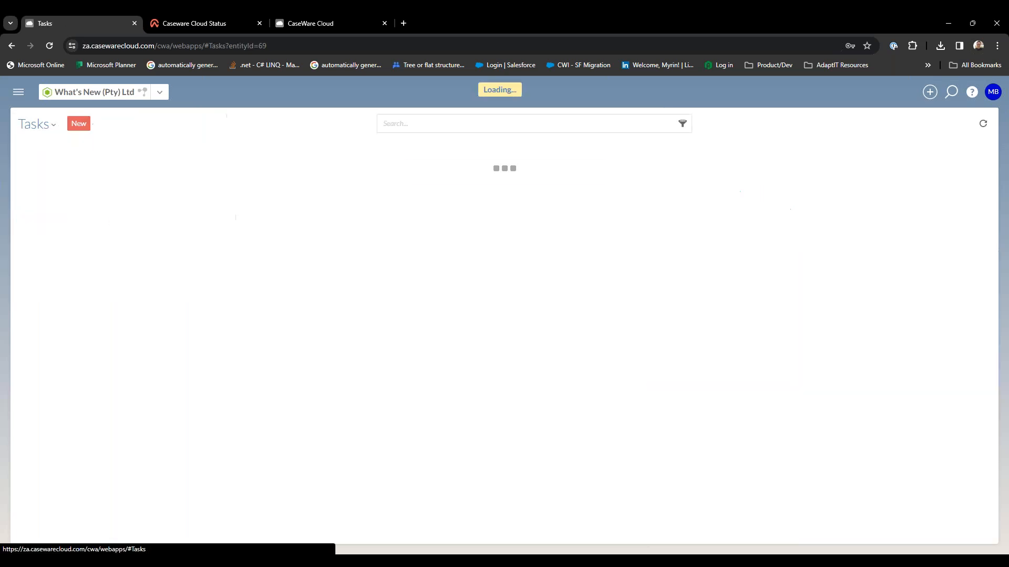
pyautogui.click(79, 124)
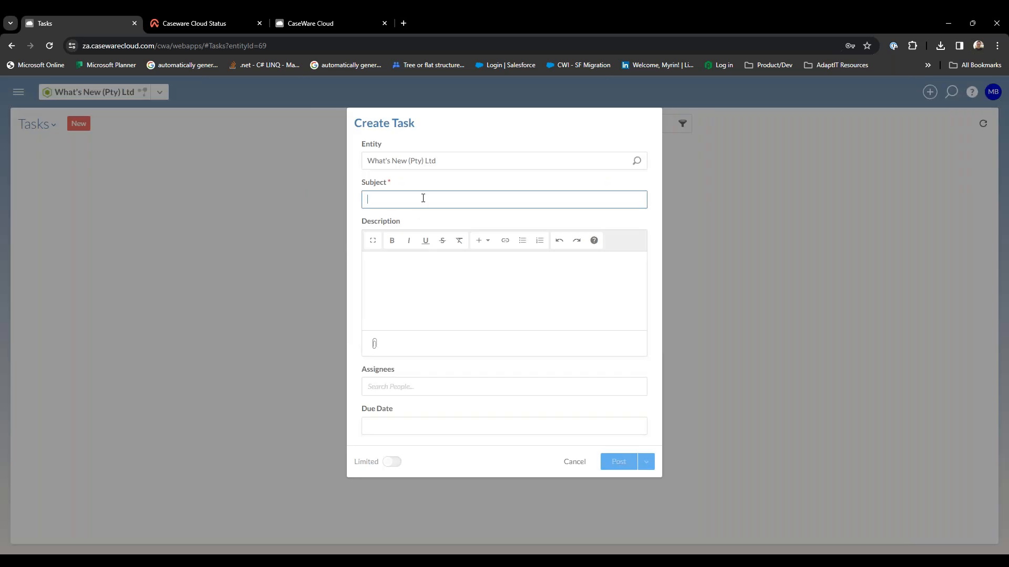
pyautogui.write('Updte')
pyautogui.write('ted TB')
# Begin the task description with "Hi" and @-mentions of two colleagues joined by "and".
pyautogui.press('Tab')
pyautogui.write('Hi')
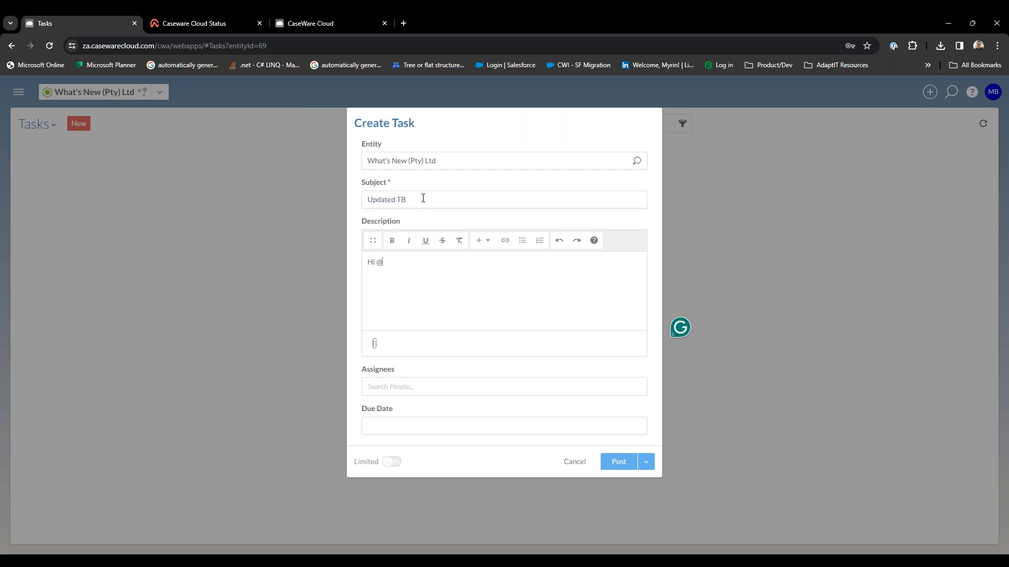
pyautogui.write(' @muham')
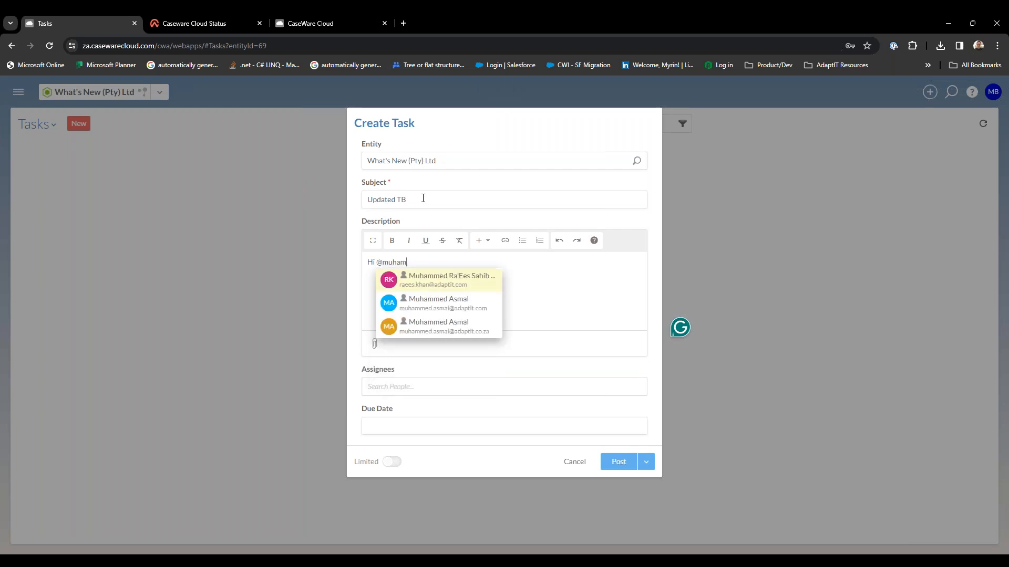
pyautogui.click(448, 304)
pyautogui.write('and @sand')
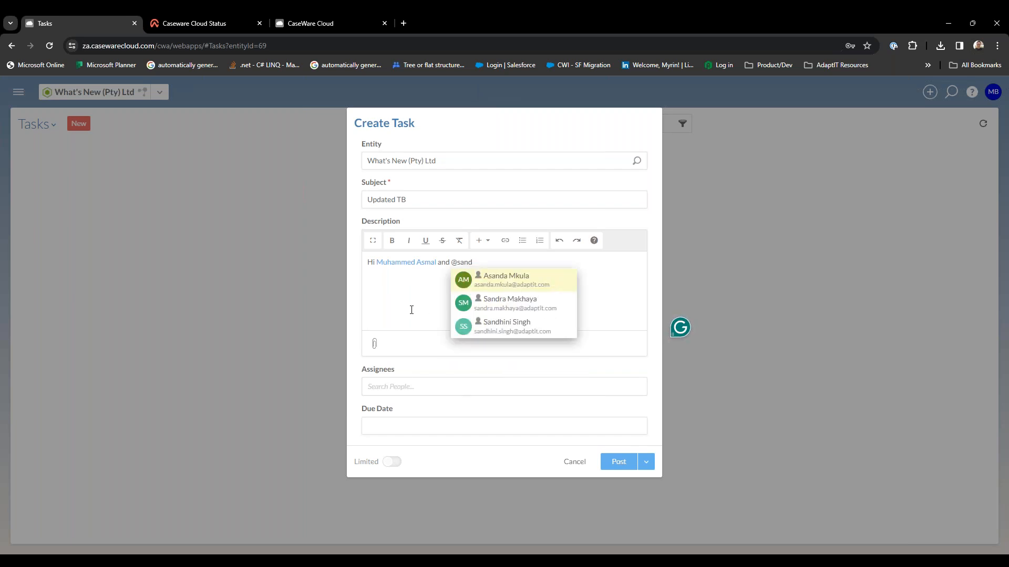
pyautogui.click(506, 303)
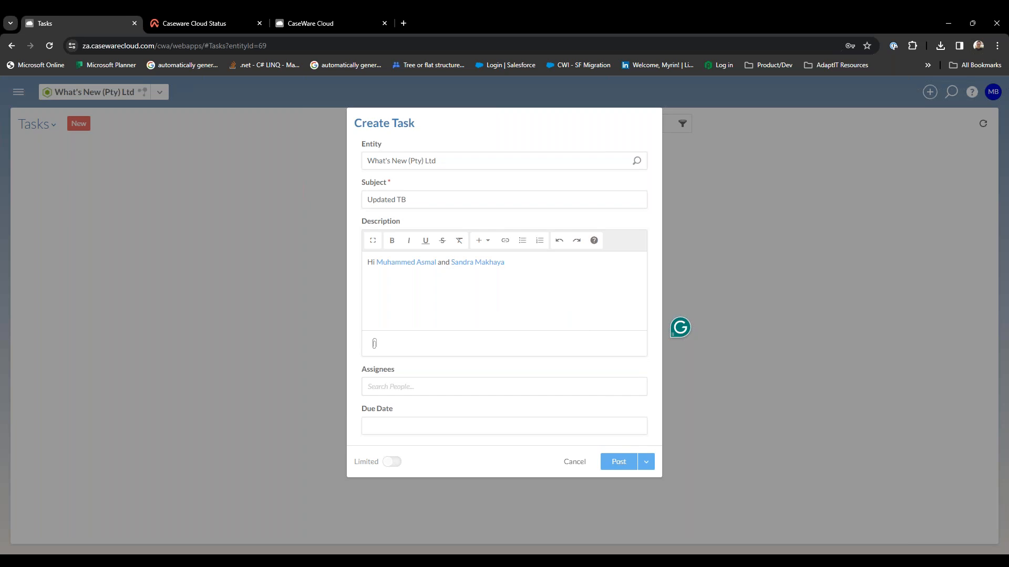
# Add the request "Please upload the latest version of the TB, including adjustments." to the task description.
pyautogui.write('Please upload the')
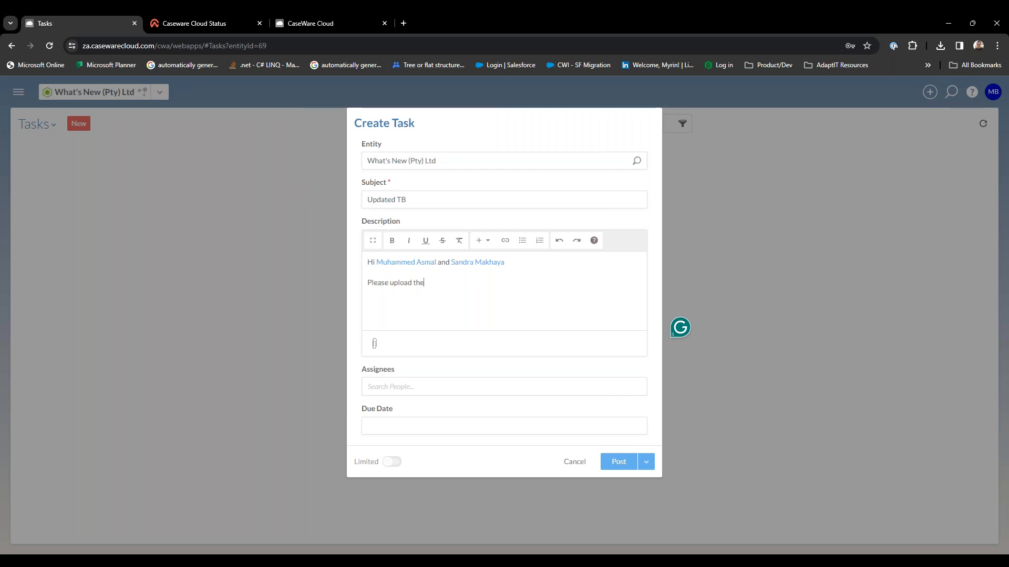
pyautogui.write(' latest version of hte')
pyautogui.press('BackSpace')
pyautogui.press('BackSpace')
pyautogui.press('BackSpace')
pyautogui.press('BackSpace')
pyautogui.write('the TB, including adjustments.')
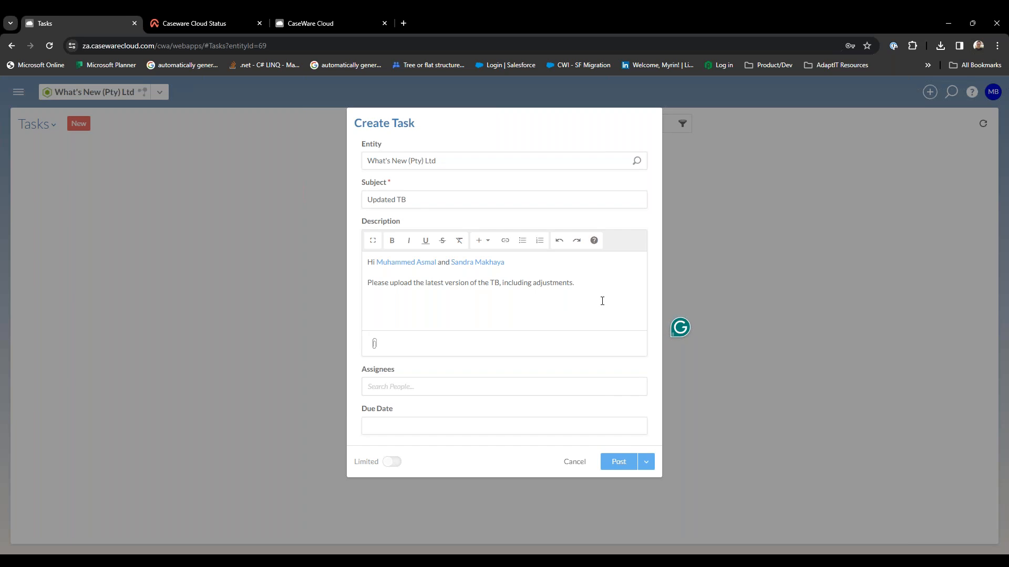
# Add a closing "FYI -" line to the task description that @-mentions an external contact.
pyautogui.click(554, 262)
pyautogui.click(606, 311)
pyautogui.press('Return')
pyautogui.write('FYI - @myr')
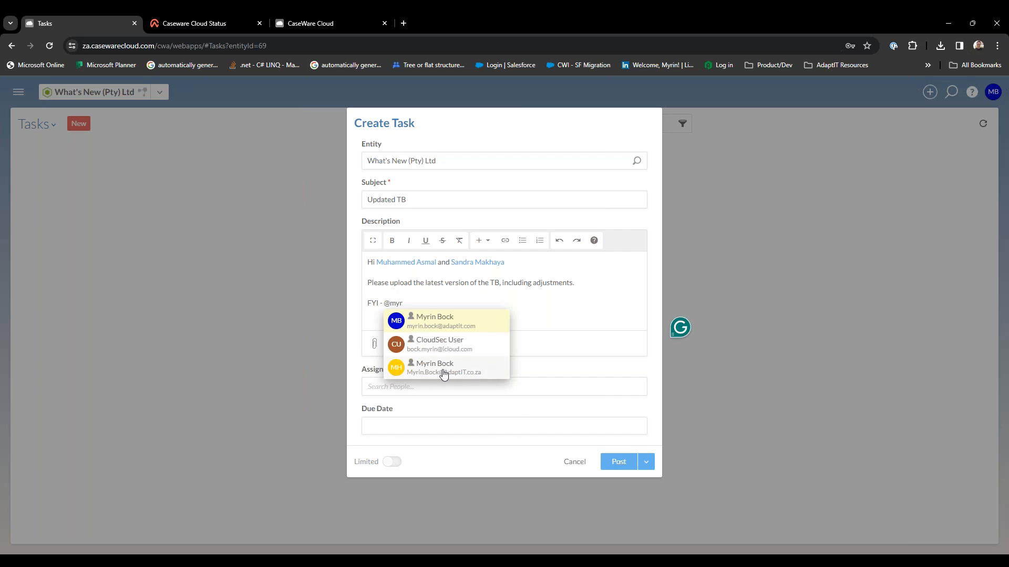
pyautogui.press('BackSpace')
pyautogui.press('BackSpace')
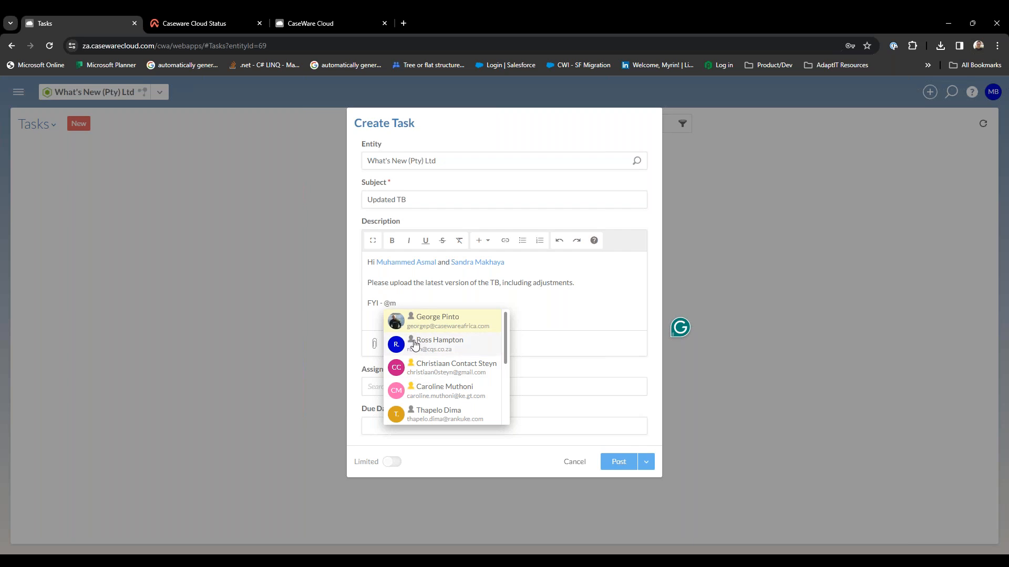
pyautogui.click(417, 369)
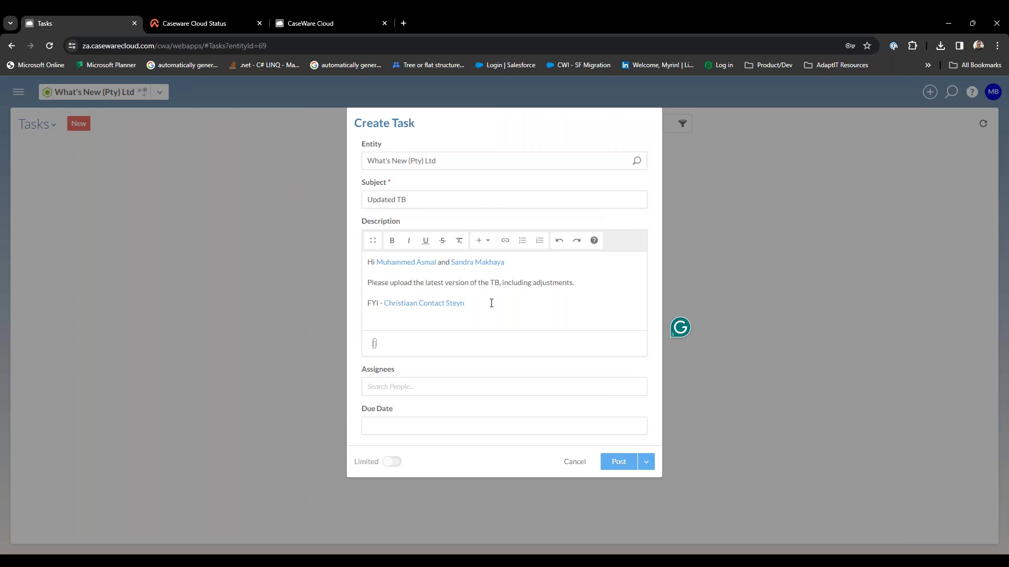
# Assign the task to the first mentioned colleague and set its due date to 02/16/2024.
pyautogui.click(403, 387)
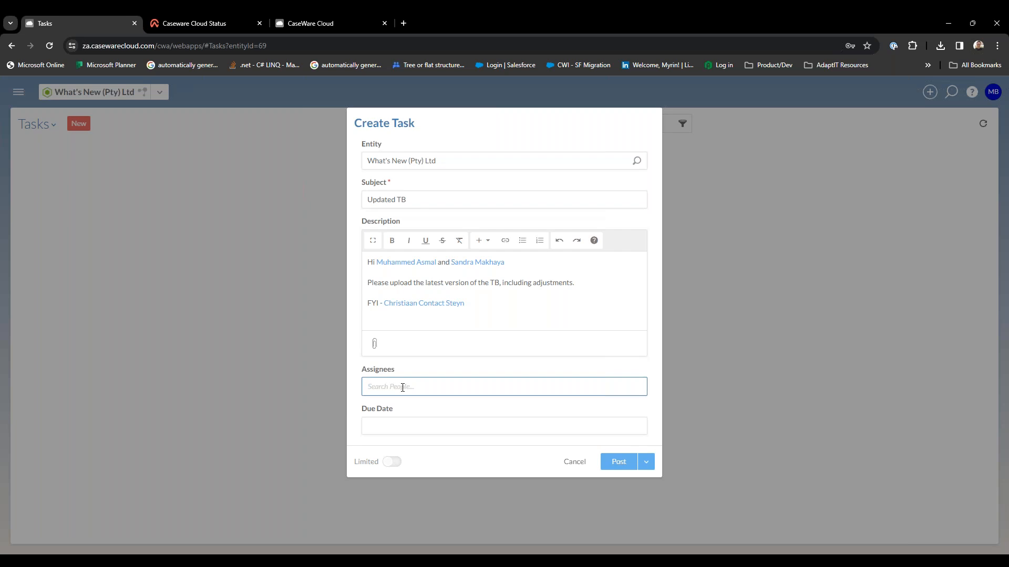
pyautogui.write('muham')
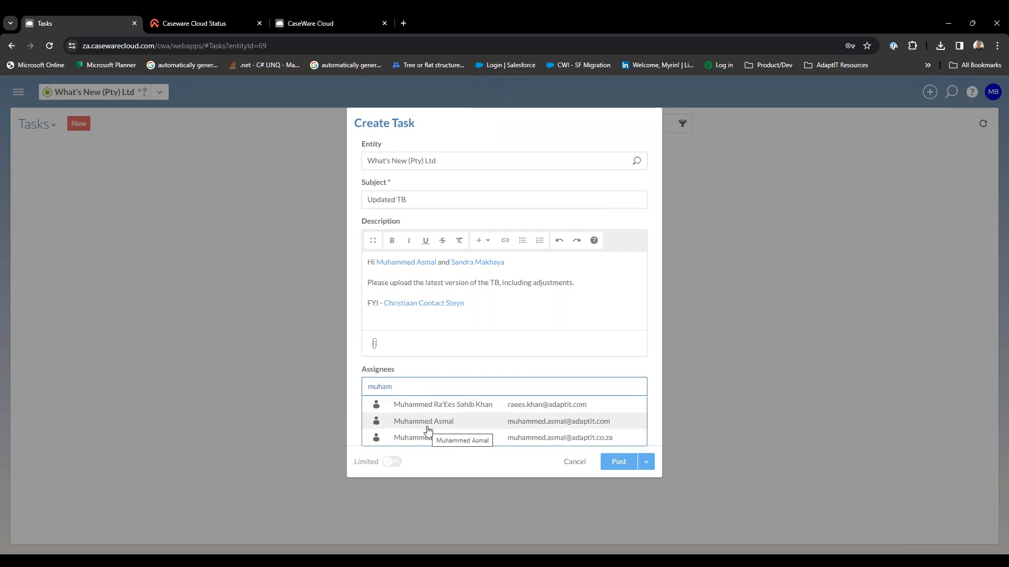
pyautogui.click(427, 429)
pyautogui.click(412, 427)
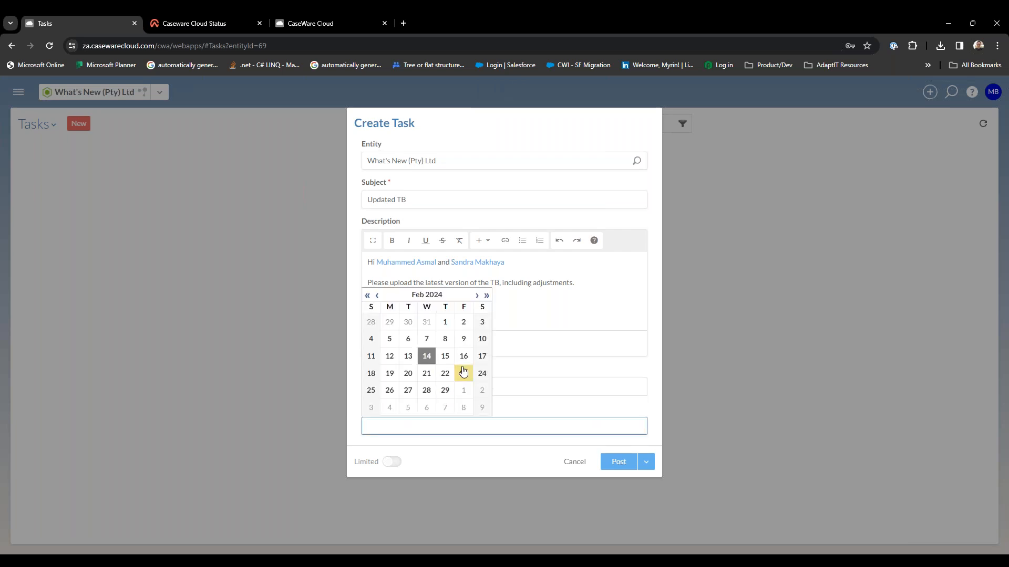
pyautogui.click(464, 354)
# Post the task and share the activity and entity with Staff Only.
pyautogui.click(617, 462)
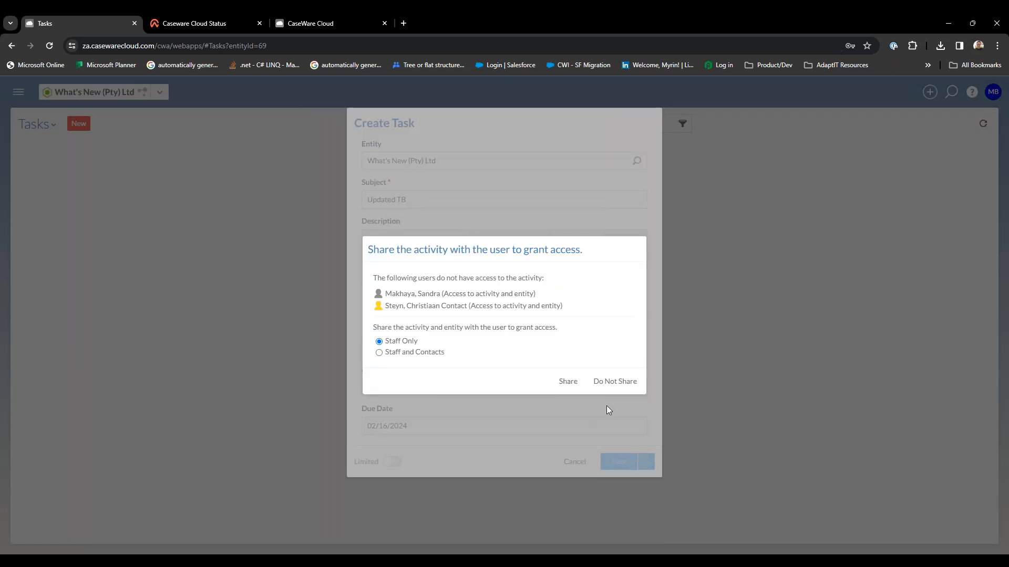
pyautogui.click(568, 383)
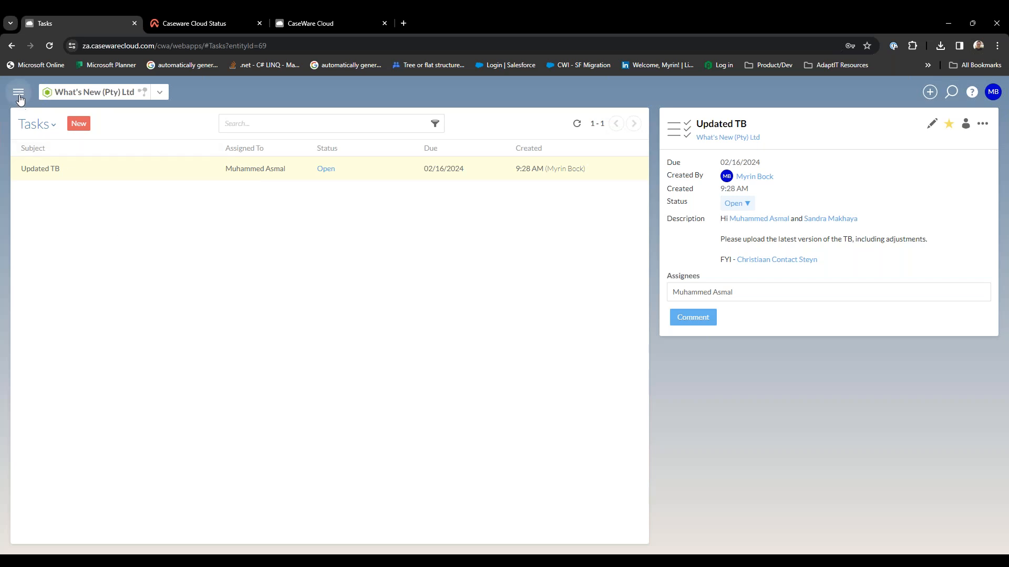
# Return to the full Activities list and display it in the timeline layout.
pyautogui.click(49, 126)
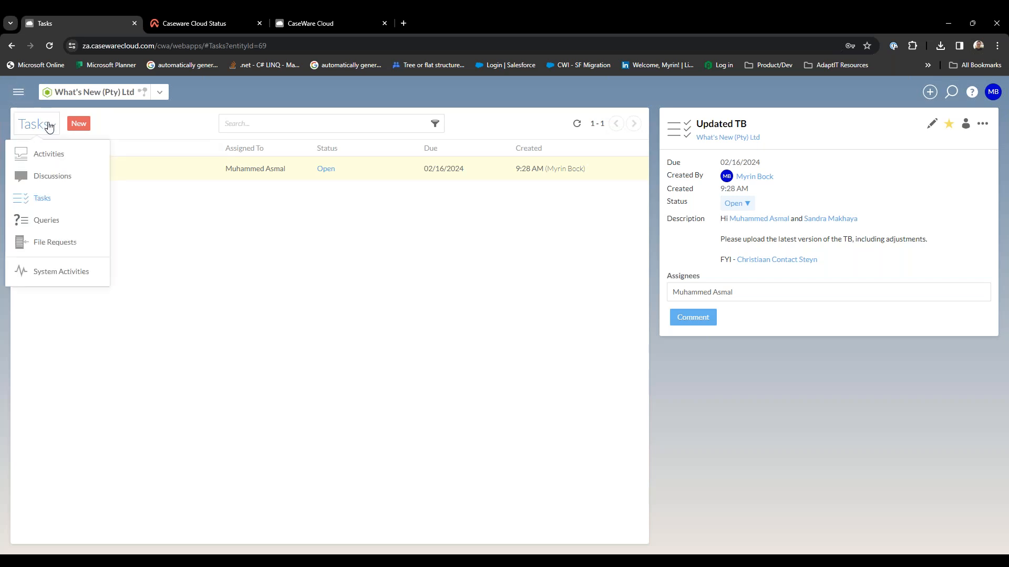
pyautogui.click(53, 154)
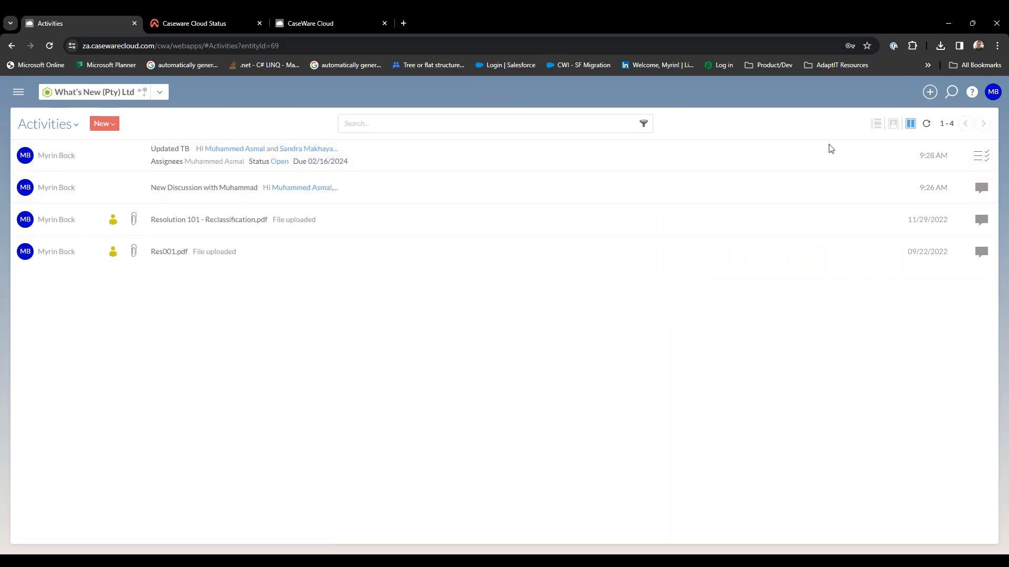
pyautogui.click(876, 124)
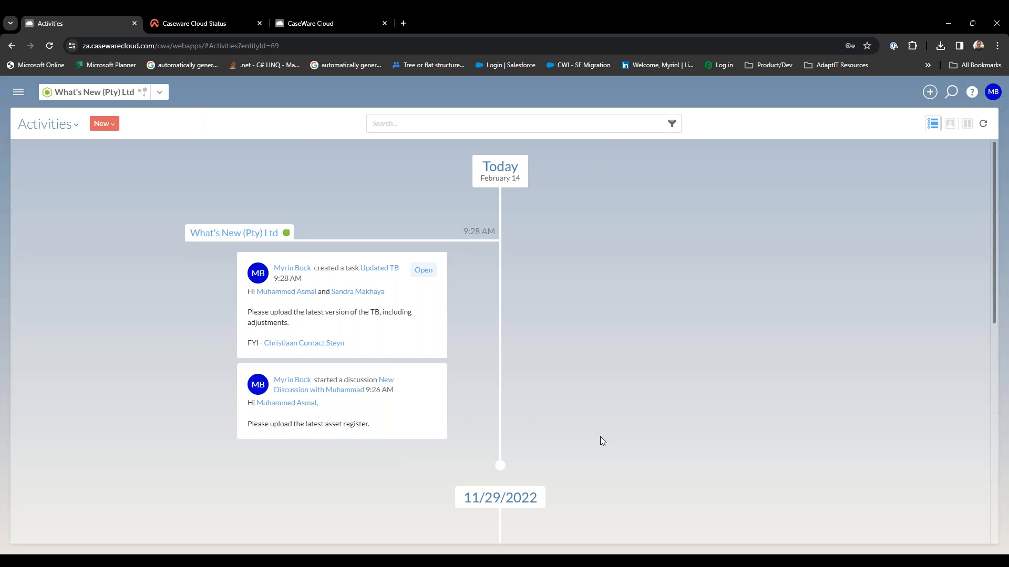
# Review the available activity type pages and the kinds of new activity that can be created.
pyautogui.click(74, 129)
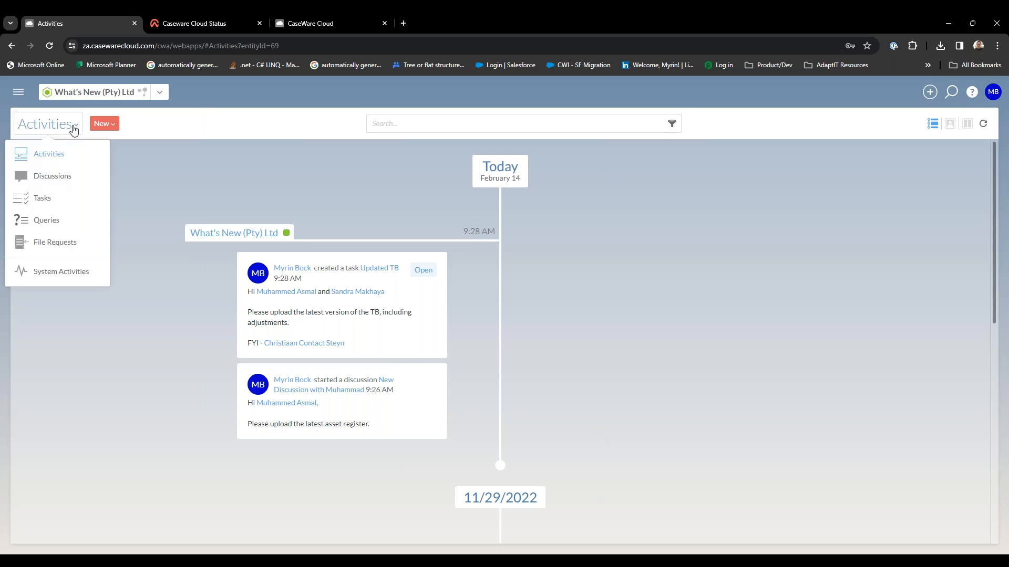
pyautogui.click(113, 124)
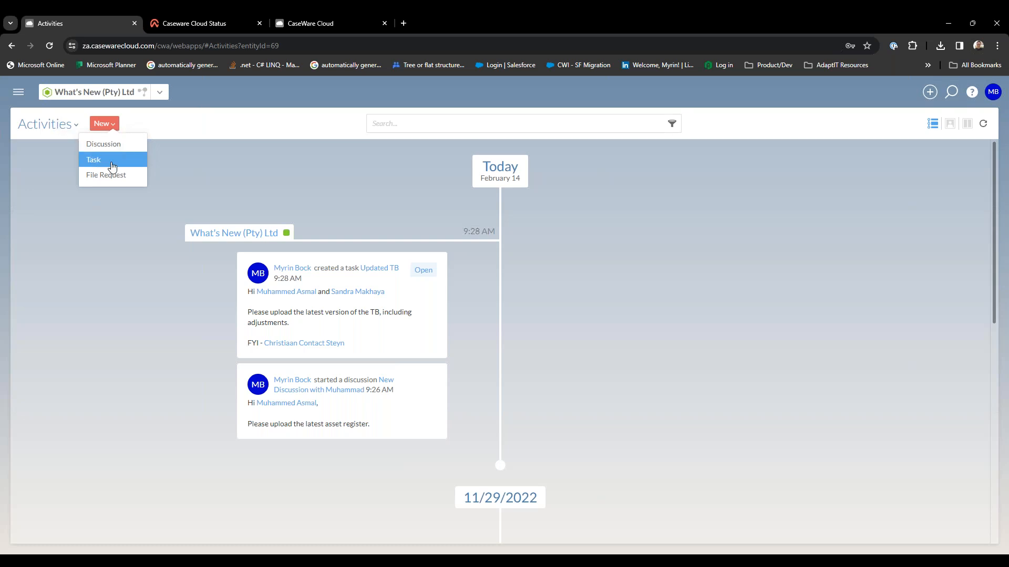
pyautogui.click(71, 130)
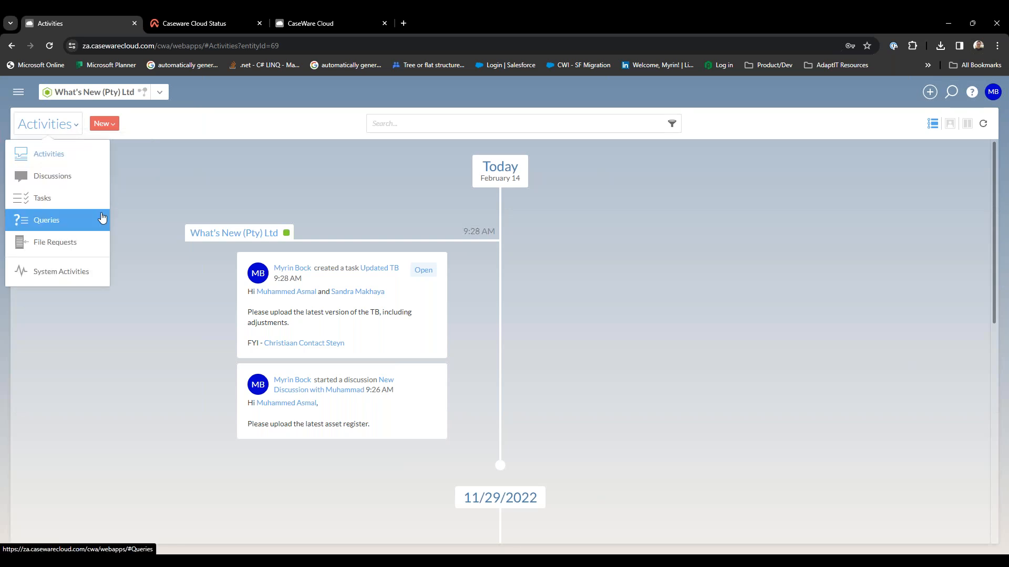
pyautogui.click(210, 186)
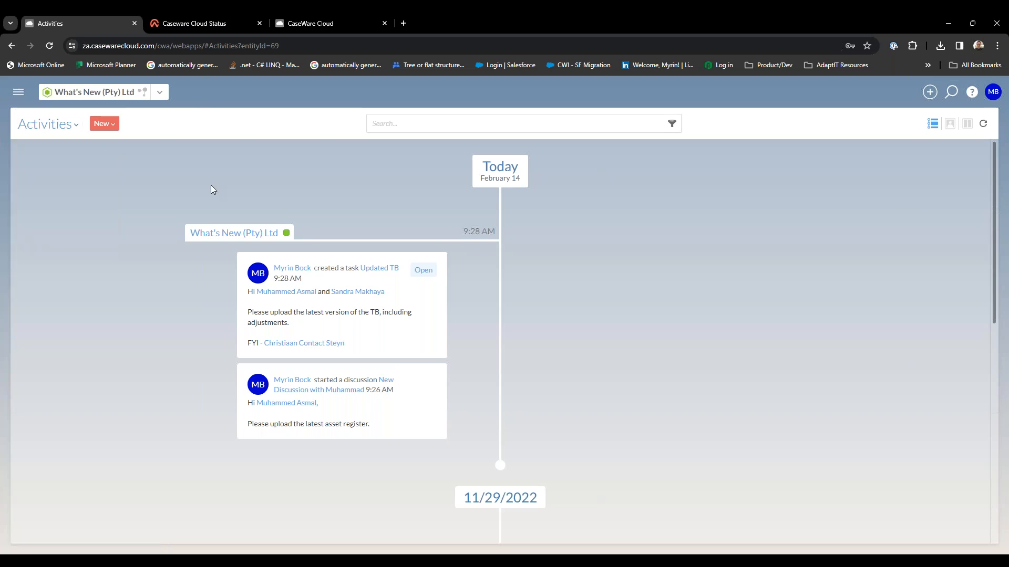
# Open the details of the What's New (Pty) Ltd entity and review its general information, contacts, discussions, tasks and files.
pyautogui.click(231, 235)
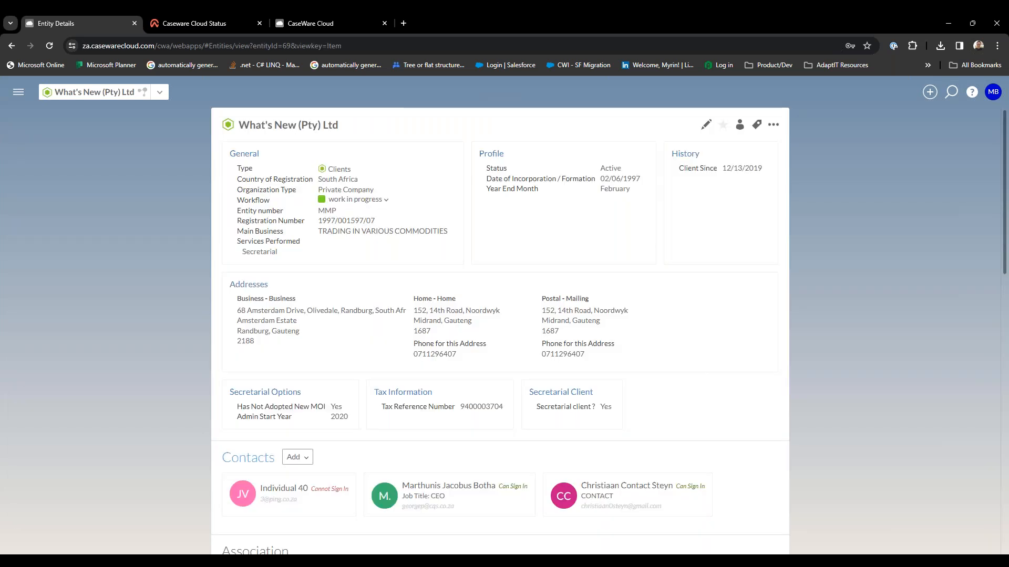
pyautogui.scroll(-3, 178, 379)
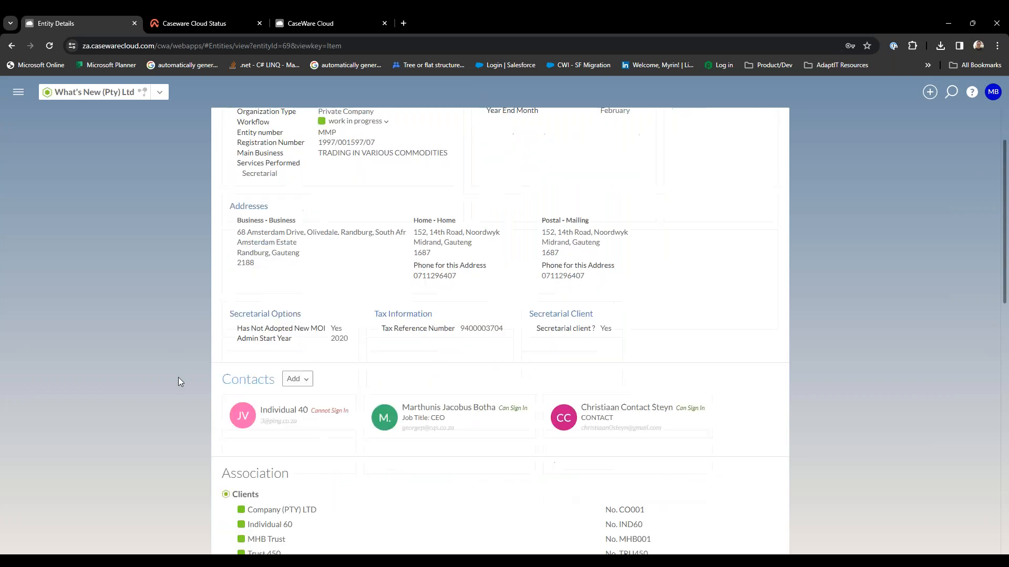
pyautogui.scroll(-7, 178, 382)
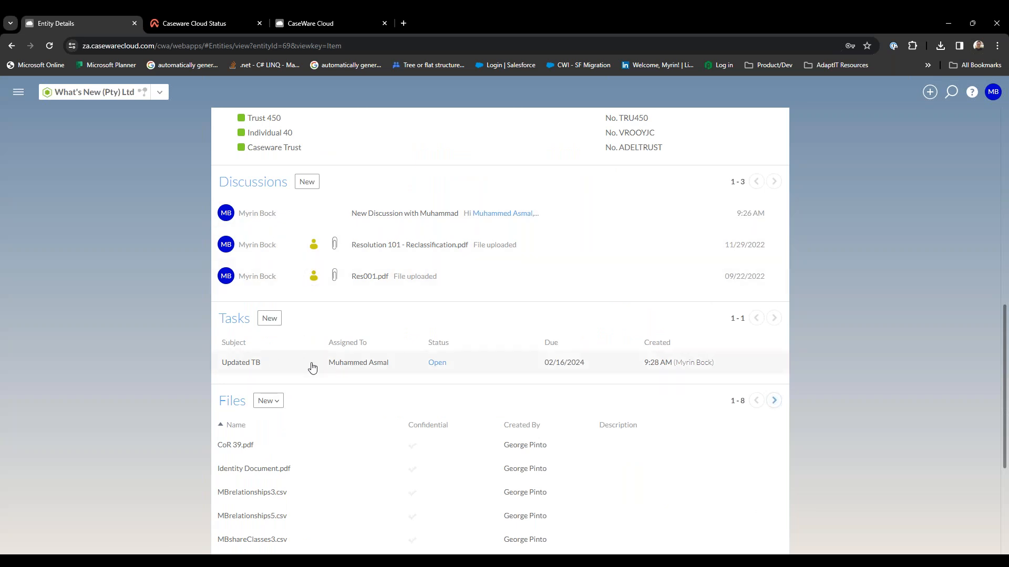
pyautogui.scroll(-4, 311, 367)
pyautogui.scroll(2, 312, 368)
pyautogui.scroll(9, 312, 368)
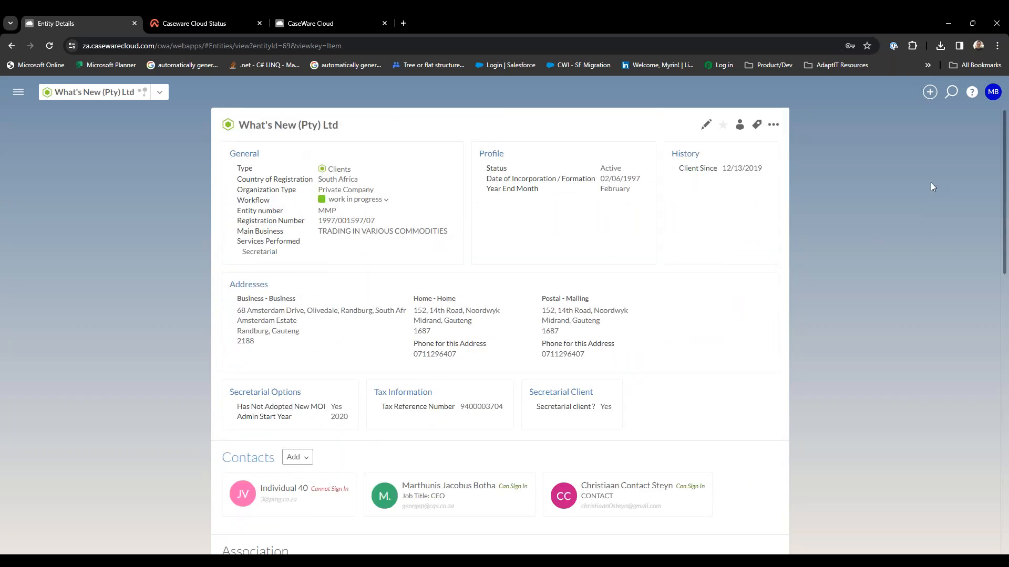
# Start creating a new client entity with Private Company as its organization type.
pyautogui.click(928, 90)
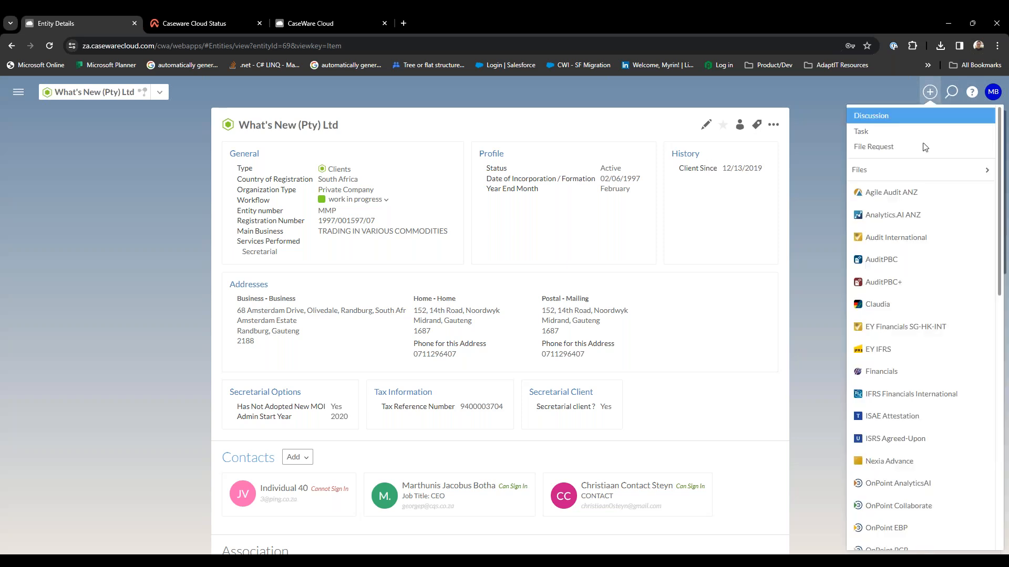
pyautogui.scroll(-10, 923, 232)
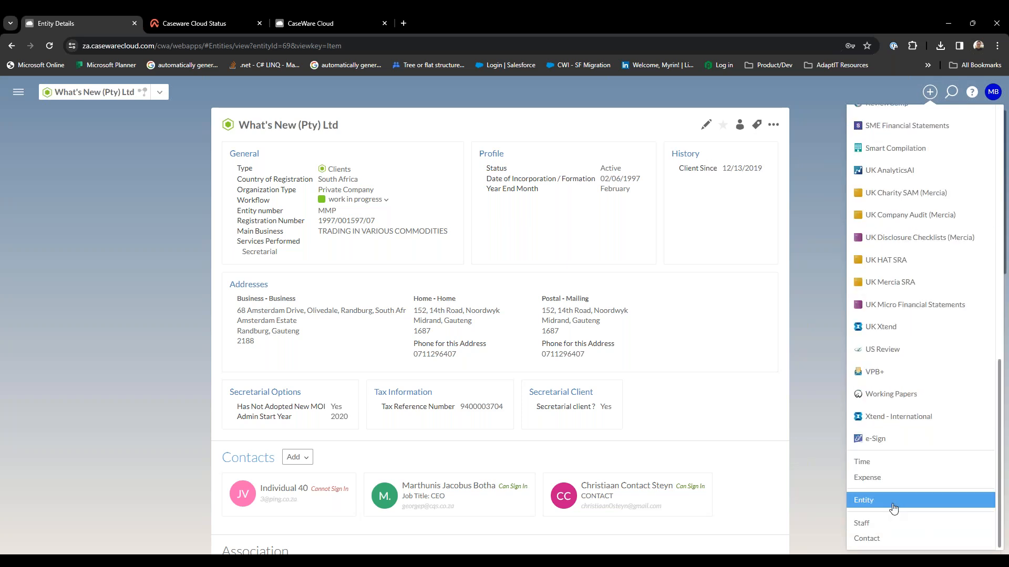
pyautogui.click(892, 505)
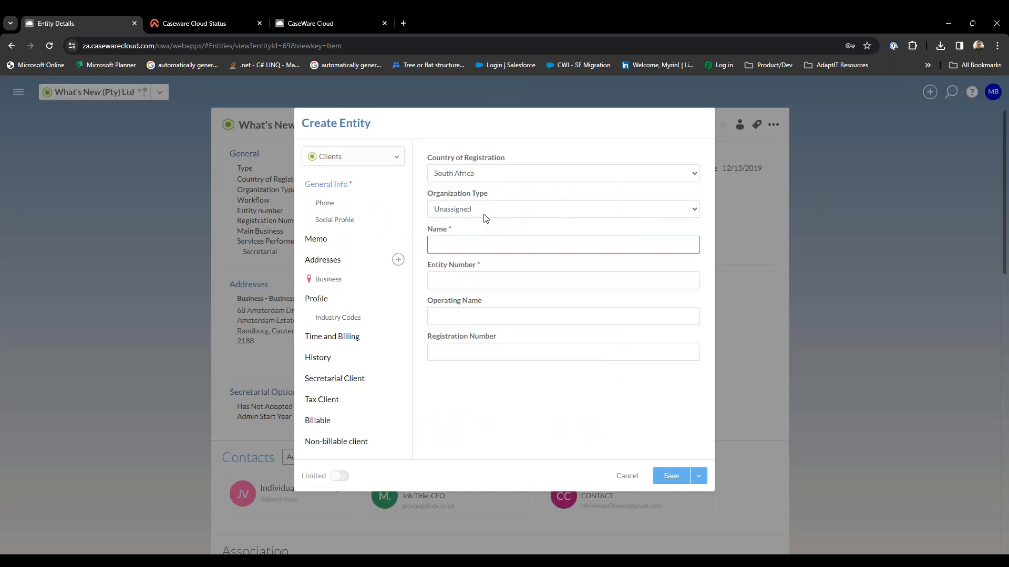
pyautogui.click(483, 211)
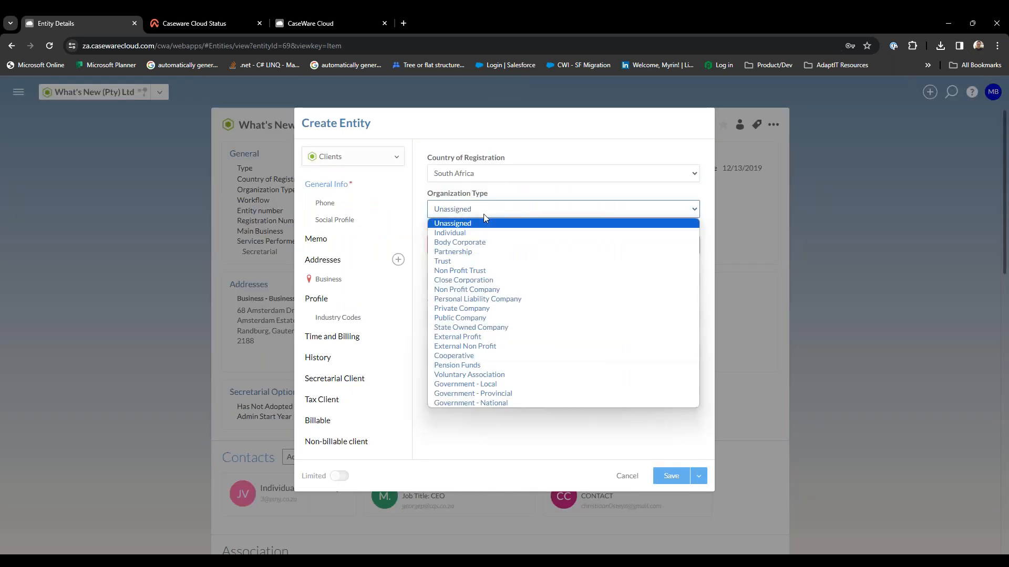
pyautogui.click(503, 309)
# Name the new entity "#GetAhead 2024" and set its entity number to GA24.
pyautogui.click(499, 298)
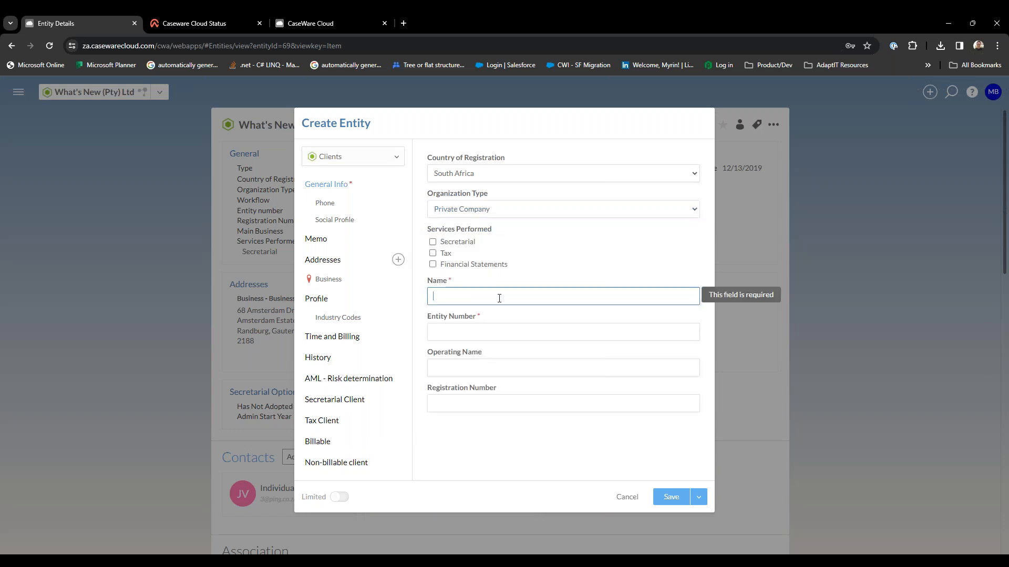
pyautogui.write('#Get')
pyautogui.write('Ahead 2024')
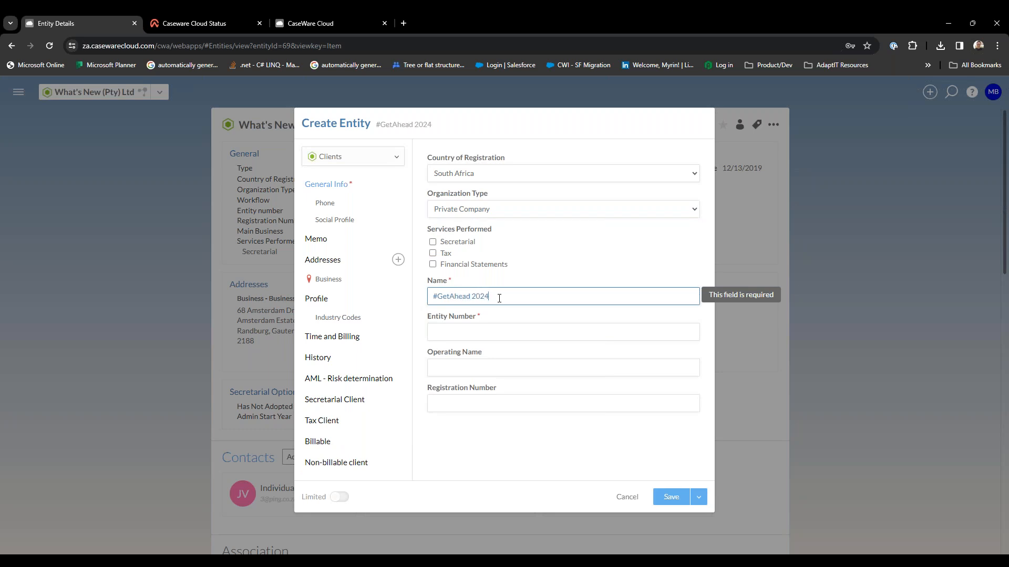
pyautogui.press('Tab')
pyautogui.write('A')
pyautogui.press('BackSpace')
pyautogui.write('GA2')
pyautogui.press('BackSpace')
pyautogui.write('24')
pyautogui.press('Tab')
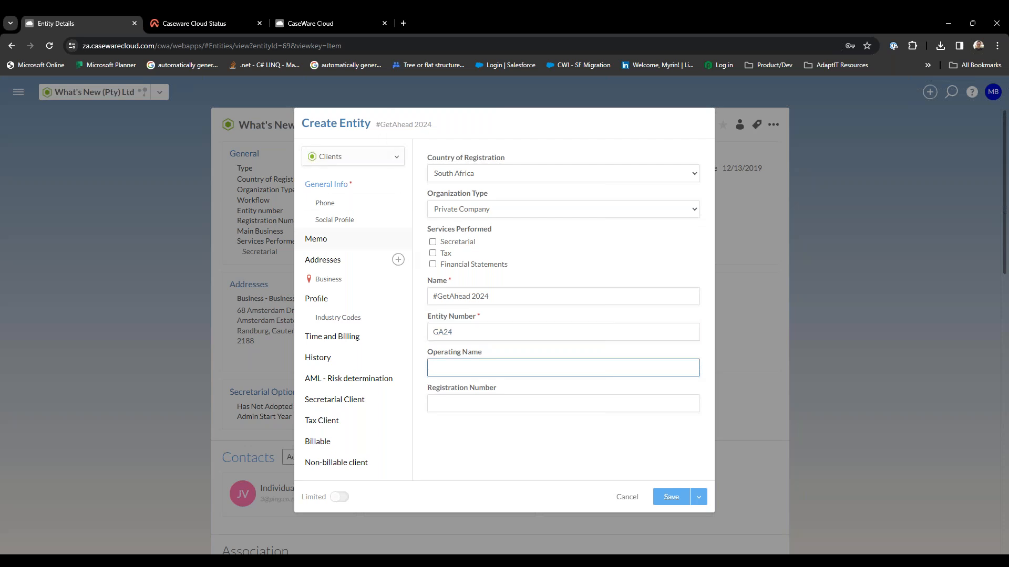
# Review the new entity's Social Profile and Business address fields, and return to its general information.
pyautogui.click(327, 209)
pyautogui.click(335, 223)
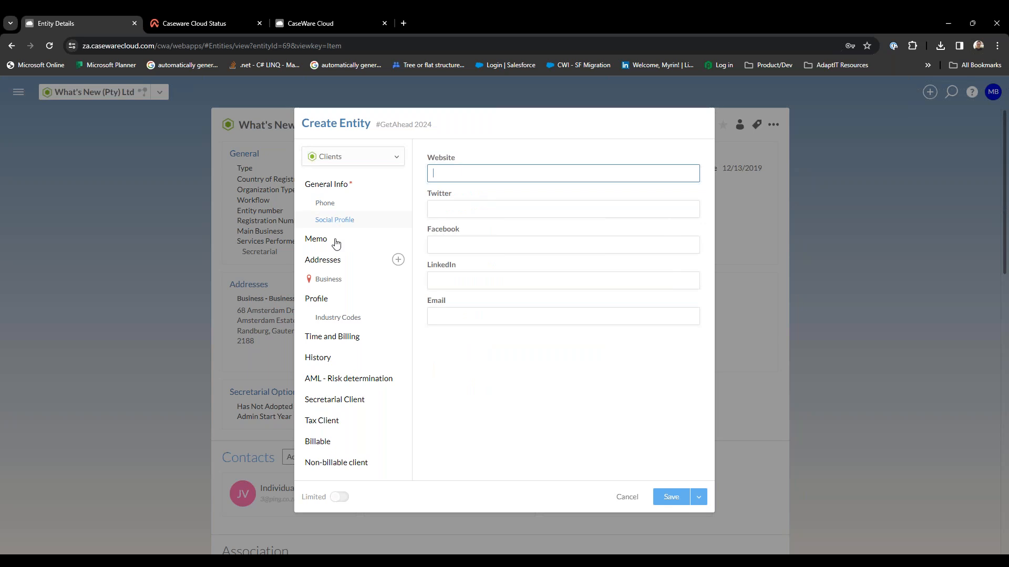
pyautogui.click(339, 281)
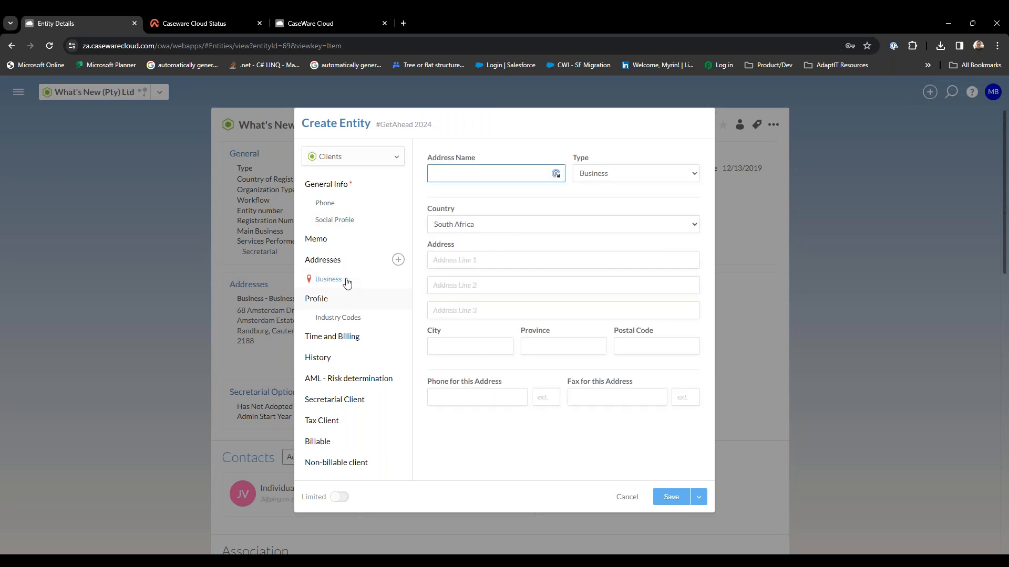
pyautogui.click(345, 188)
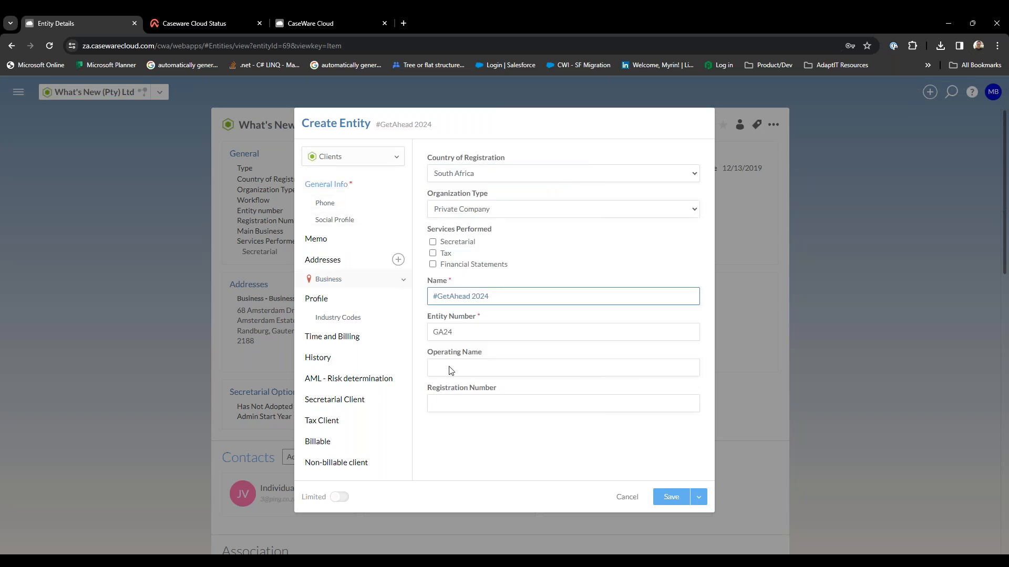
# Save the new entity and open its details page to review the contacts, files and engagements sections.
pyautogui.click(666, 498)
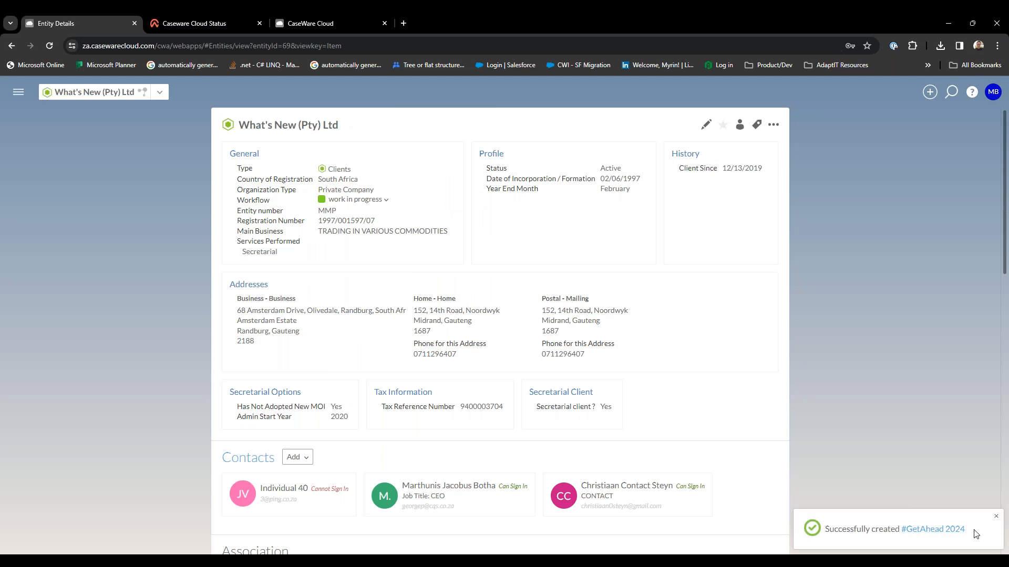
pyautogui.click(956, 530)
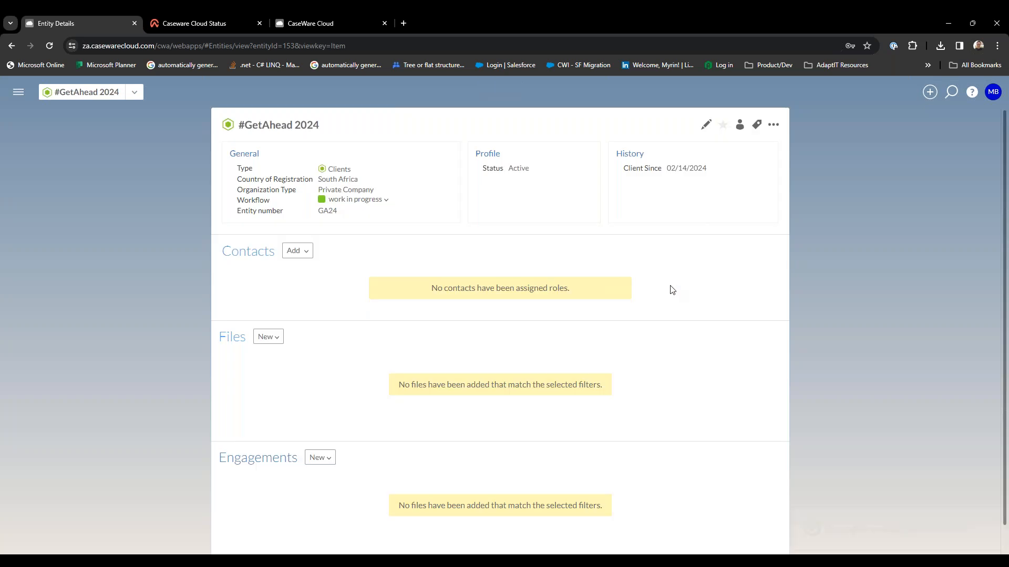
pyautogui.scroll(-1, 672, 290)
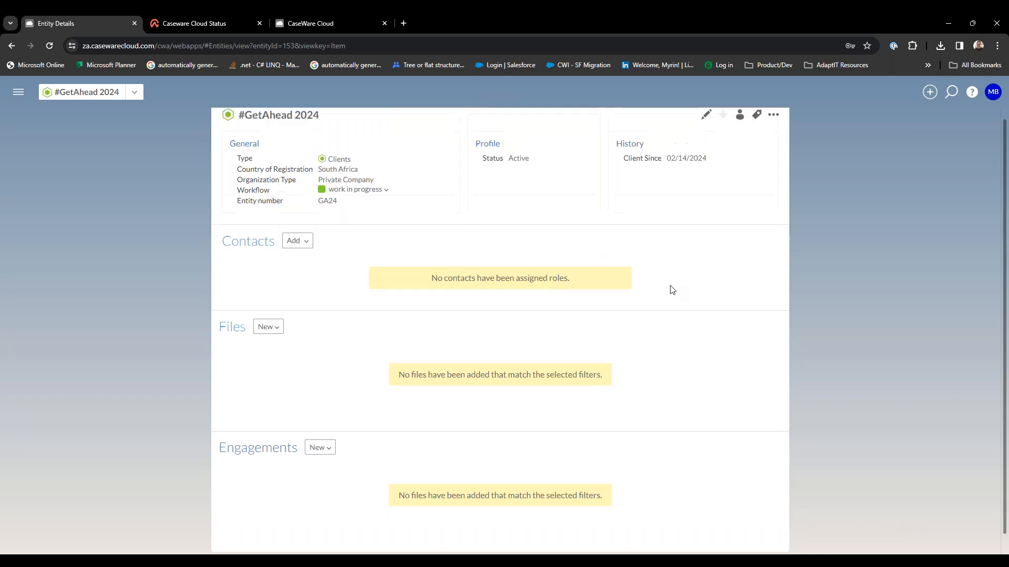
pyautogui.scroll(1, 631, 273)
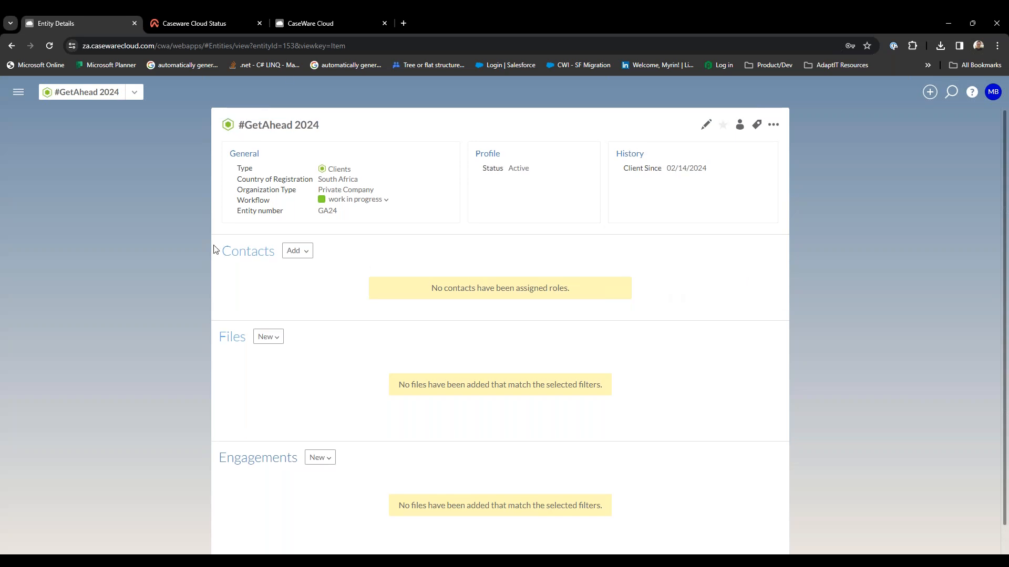
pyautogui.scroll(-1, 318, 340)
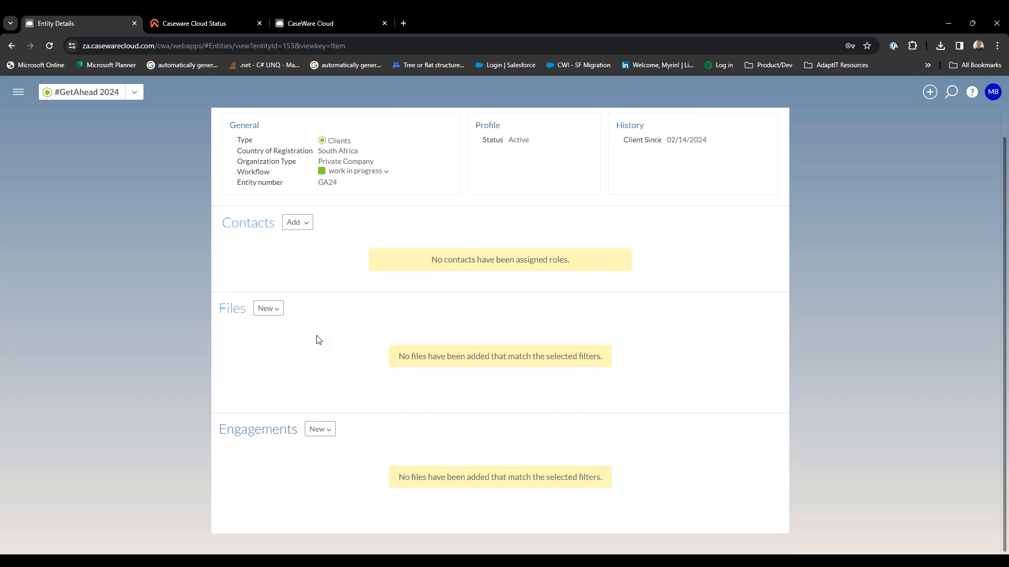
pyautogui.scroll(1, 317, 339)
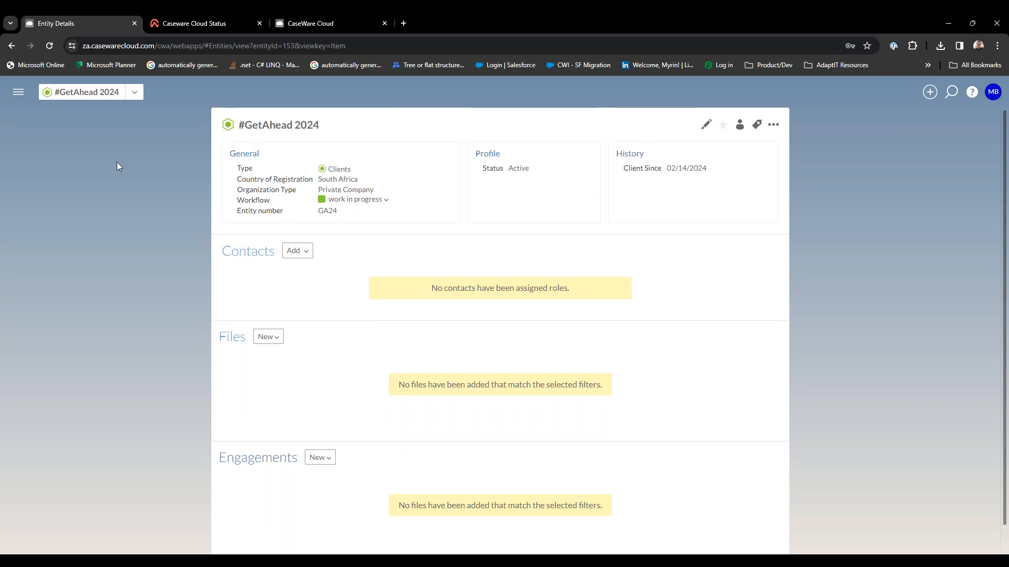
# Open the full Entities list, browse its second page, and select #GetAhead 2024 back on the first page.
pyautogui.click(18, 92)
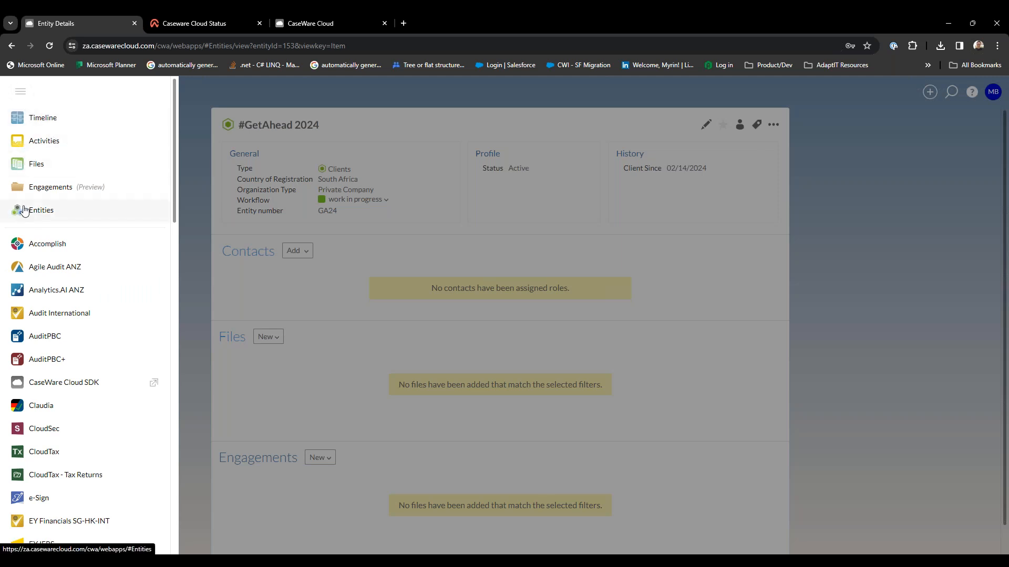
pyautogui.click(81, 212)
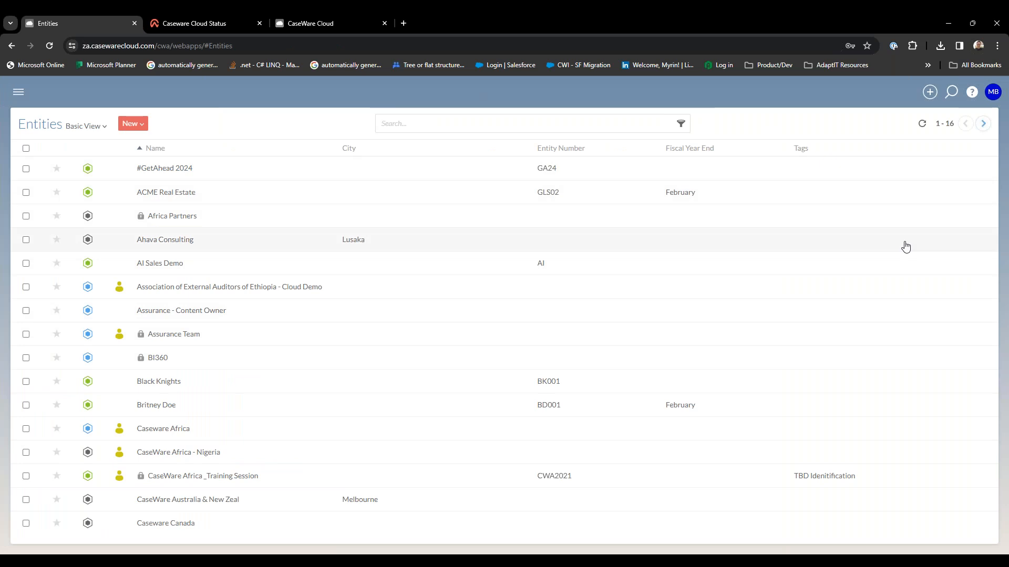
pyautogui.click(983, 124)
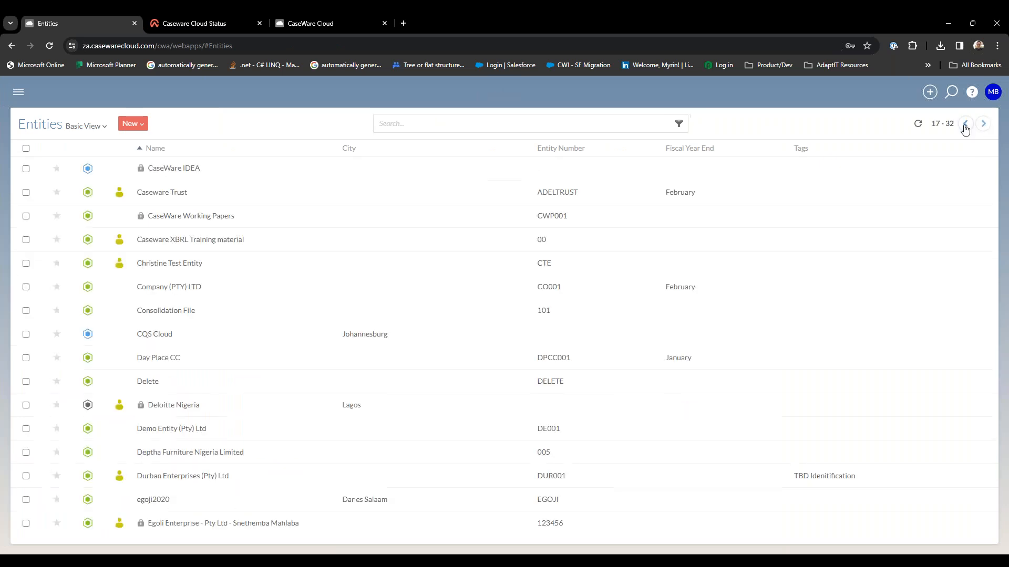
pyautogui.click(965, 124)
pyautogui.click(236, 173)
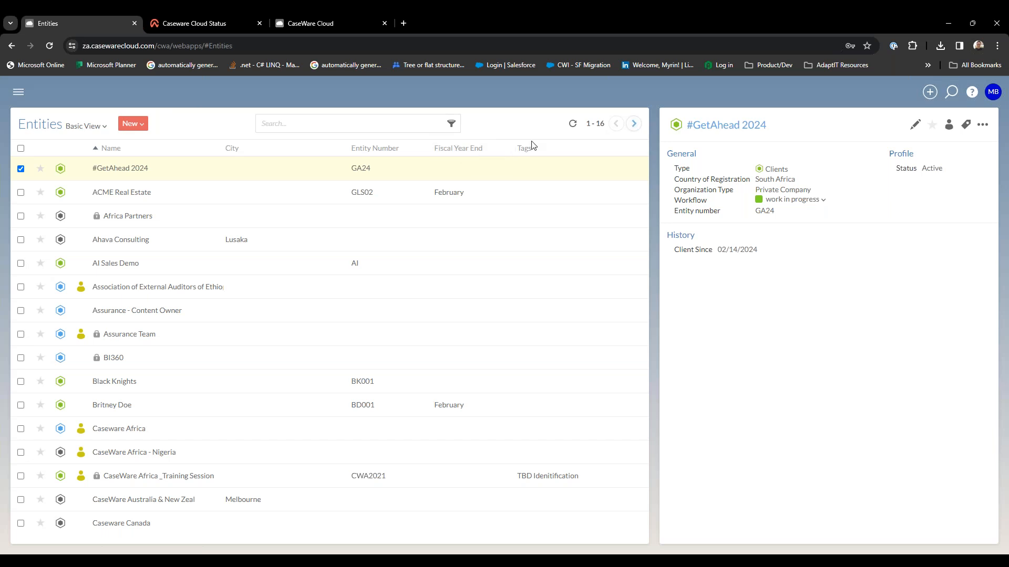
# Go to the Files page for #GetAhead 2024 and widen the folder area to fit the full folder name.
pyautogui.click(19, 93)
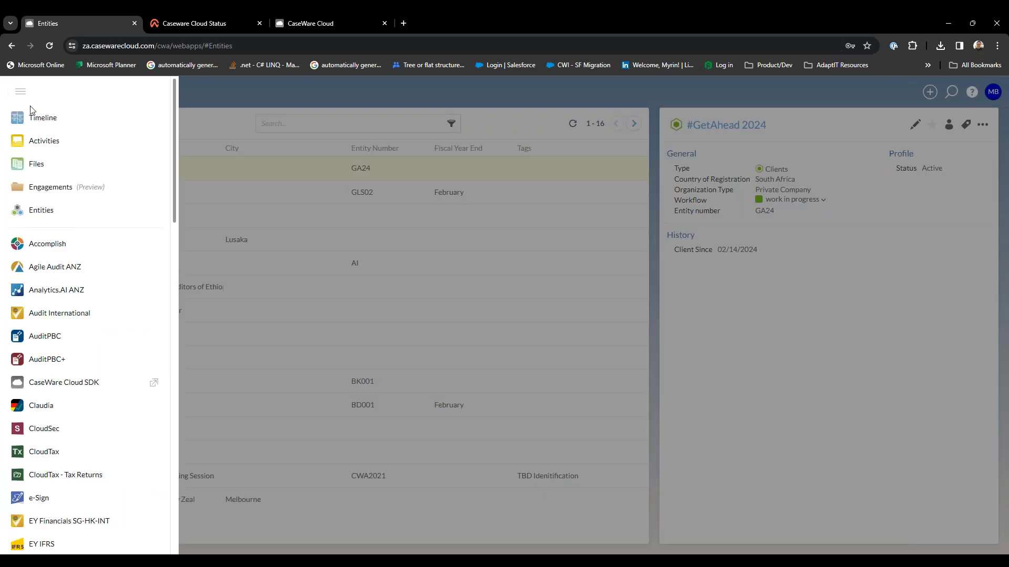
pyautogui.click(58, 167)
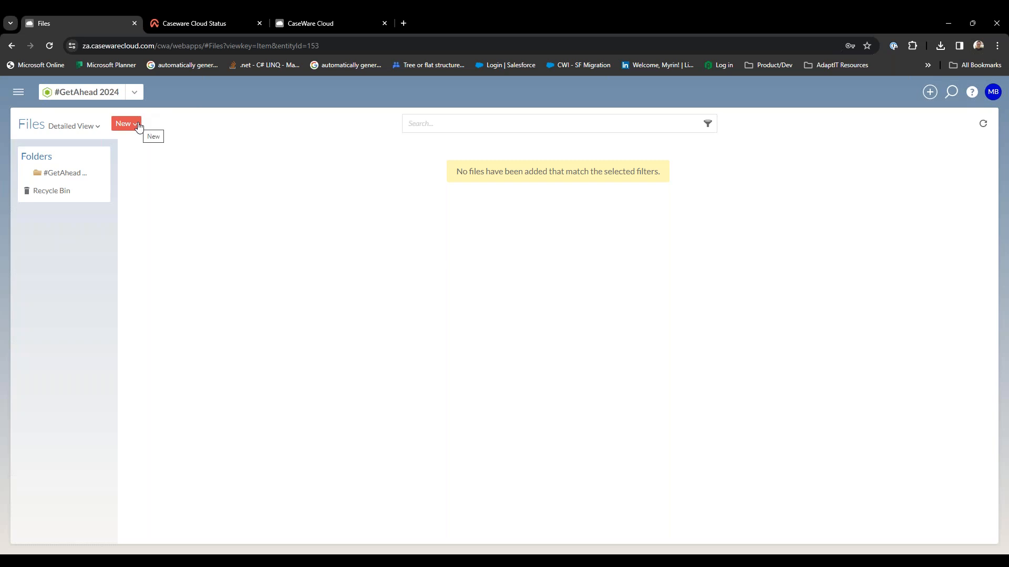
pyautogui.moveTo(48, 174)
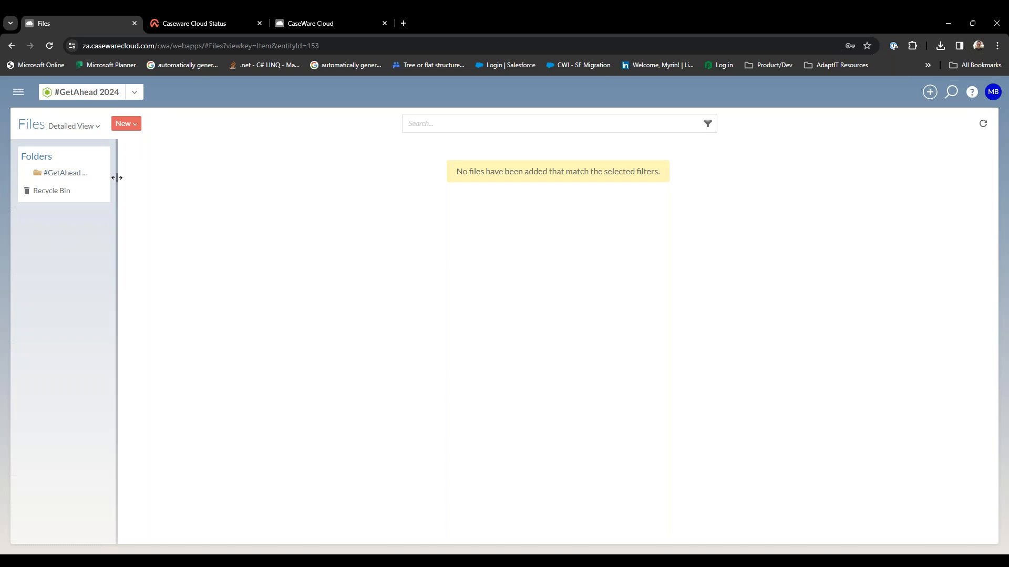
pyautogui.moveTo(118, 180); pyautogui.dragTo(181, 167)
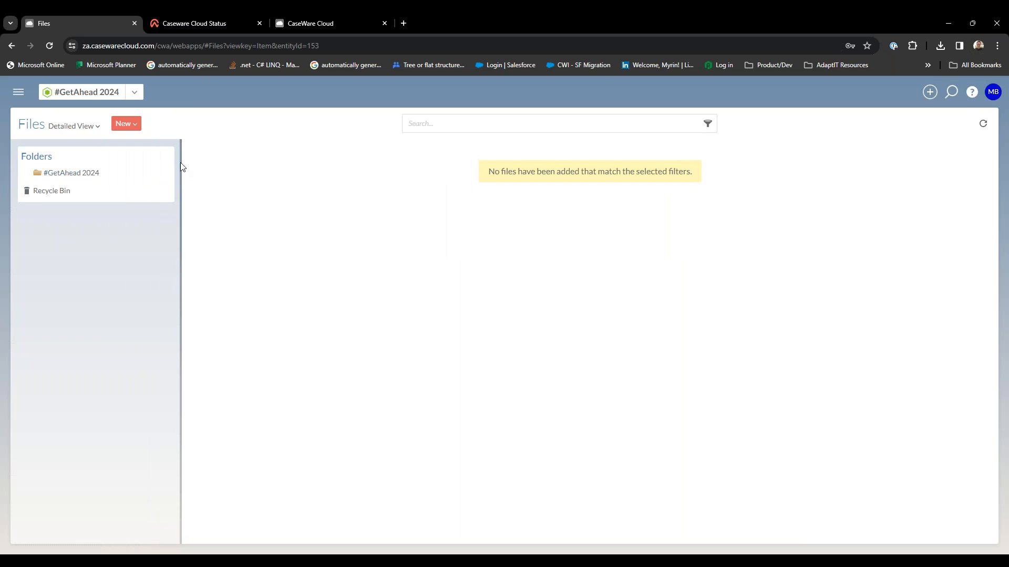
# Review the options for adding a new file, including the Google Drive file types.
pyautogui.click(133, 128)
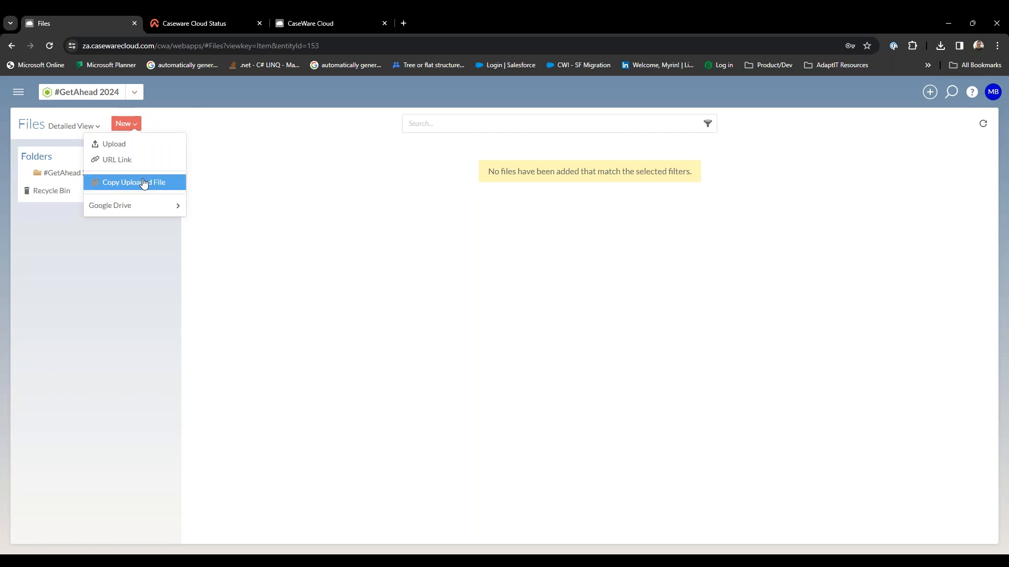
pyautogui.moveTo(151, 199)
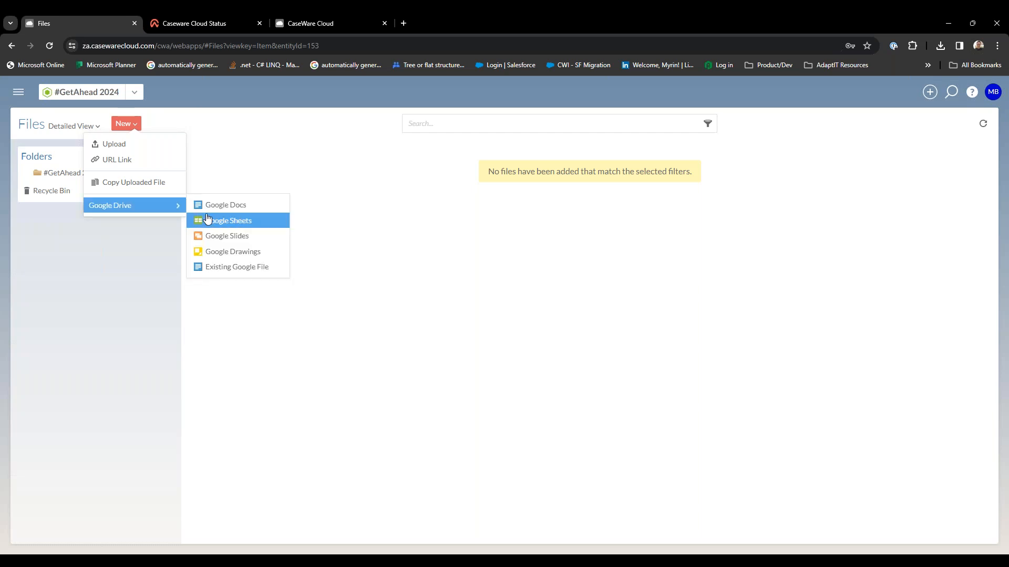
pyautogui.click(157, 254)
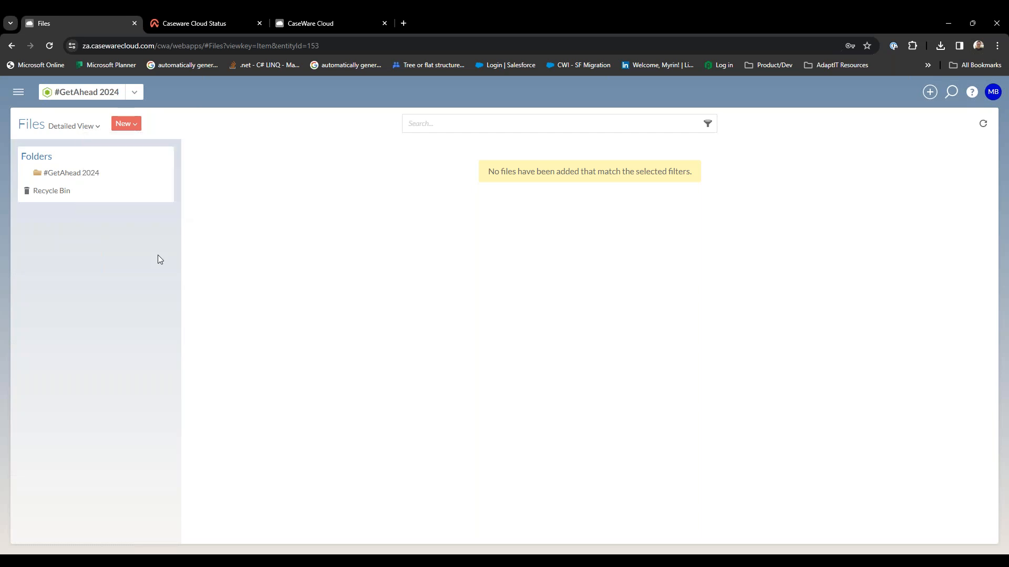
# Create a new folder named AUD24 under the #GetAhead 2024 folder.
pyautogui.click(107, 176)
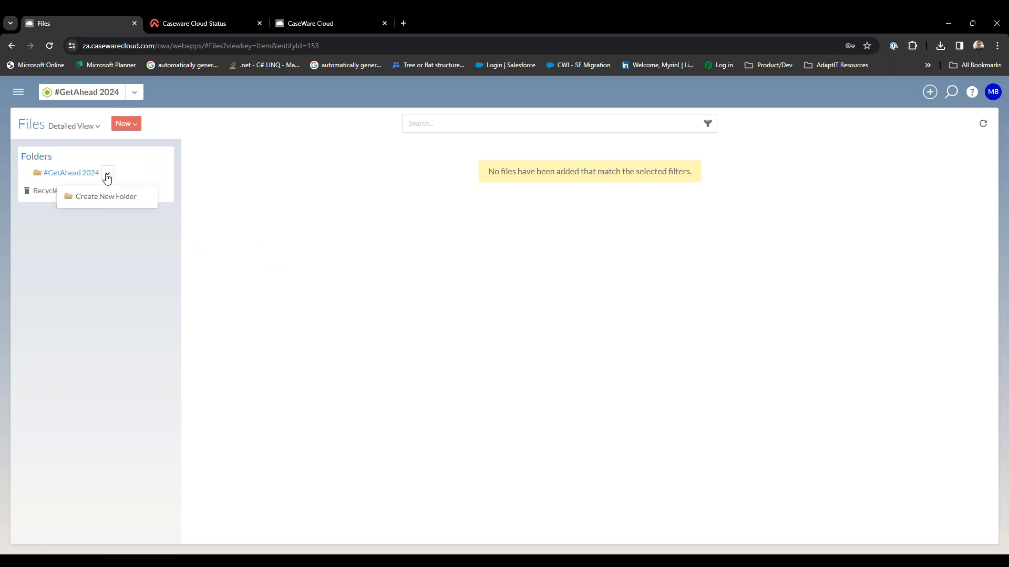
pyautogui.click(113, 198)
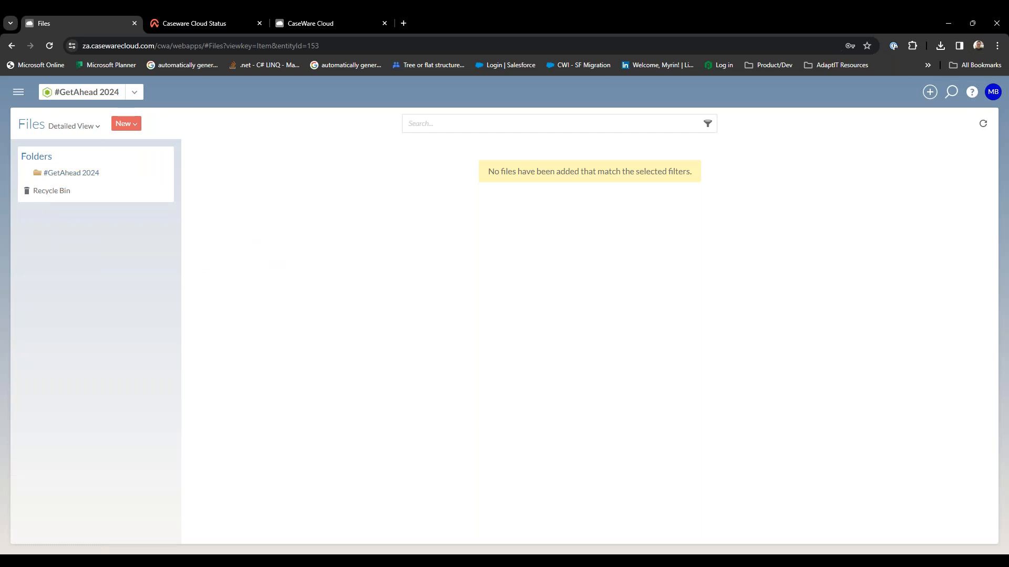
pyautogui.click(392, 155)
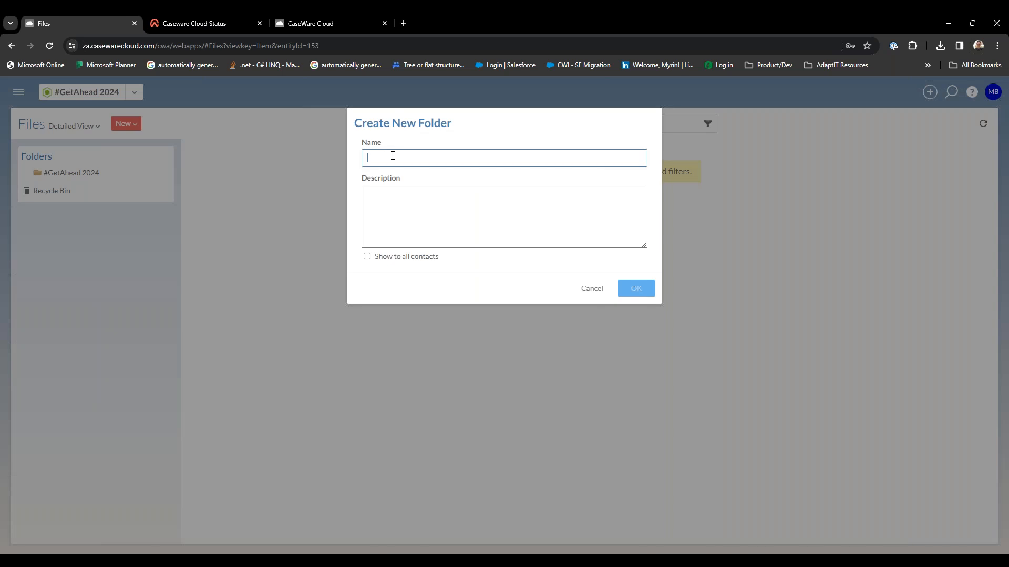
pyautogui.write('AUD24')
pyautogui.click(633, 290)
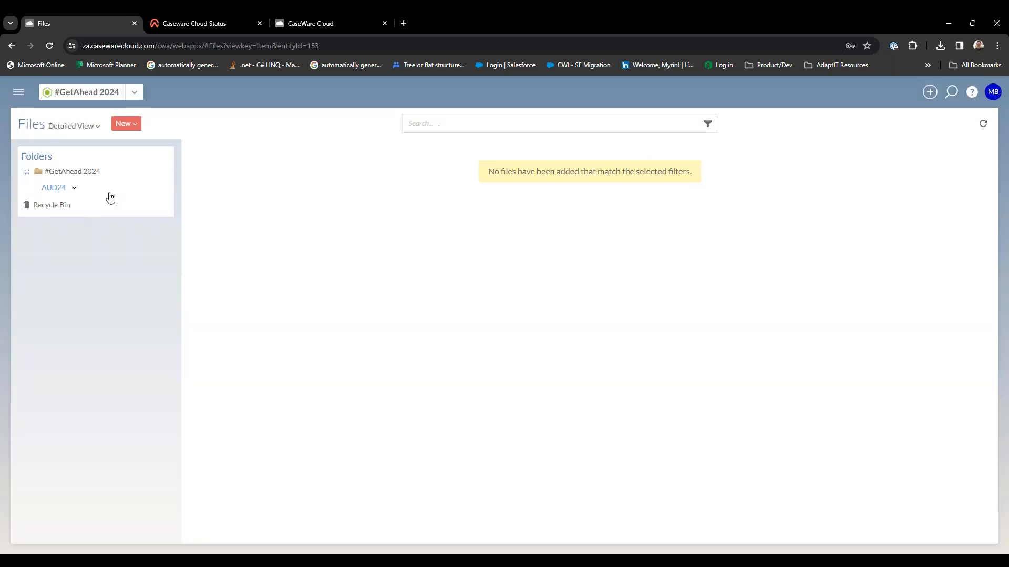
# Create a second folder named TAX24 under #GetAhead 2024 and open the AUD24 folder.
pyautogui.click(108, 172)
pyautogui.click(108, 195)
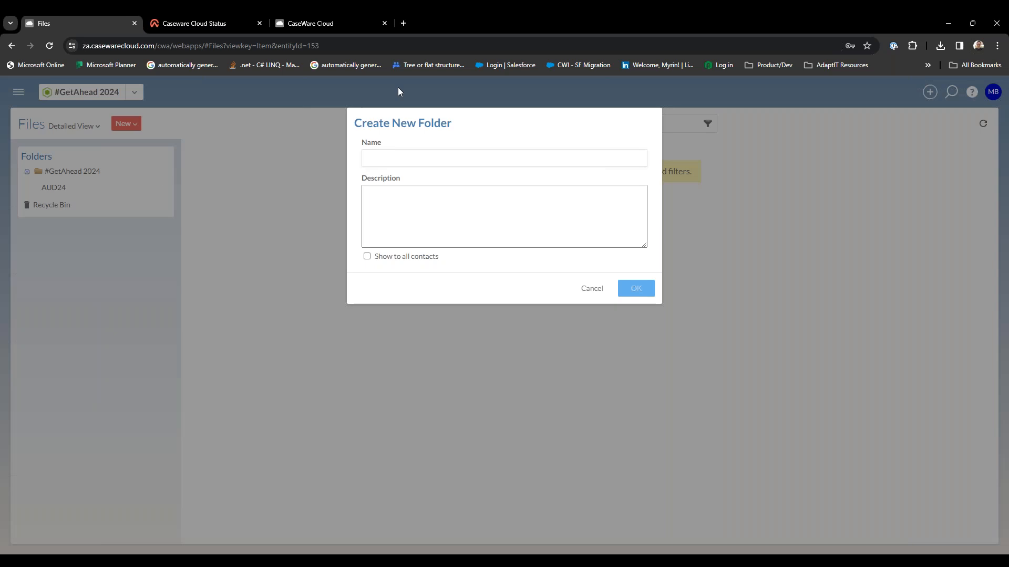
pyautogui.click(478, 159)
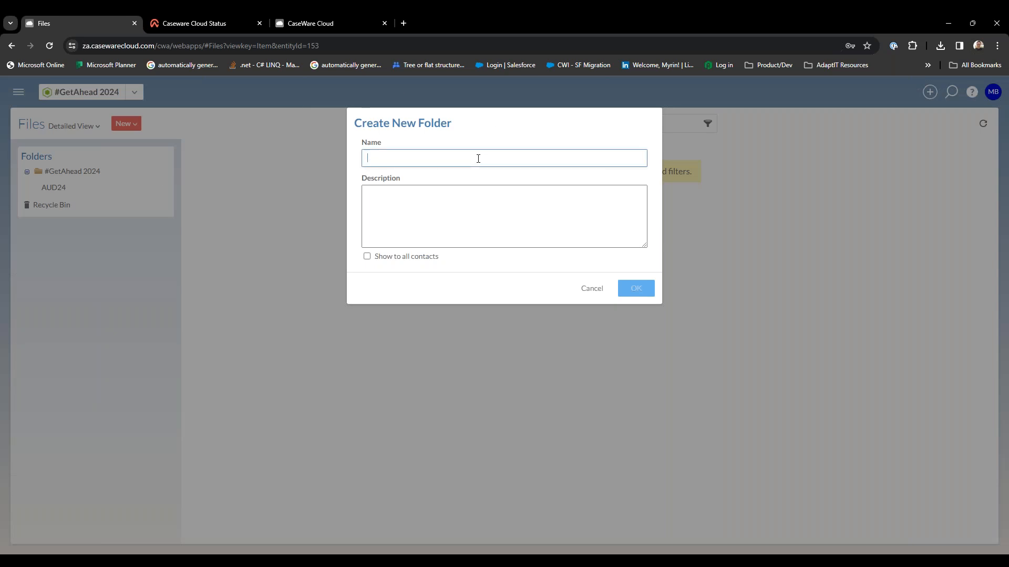
pyautogui.write('TAX24')
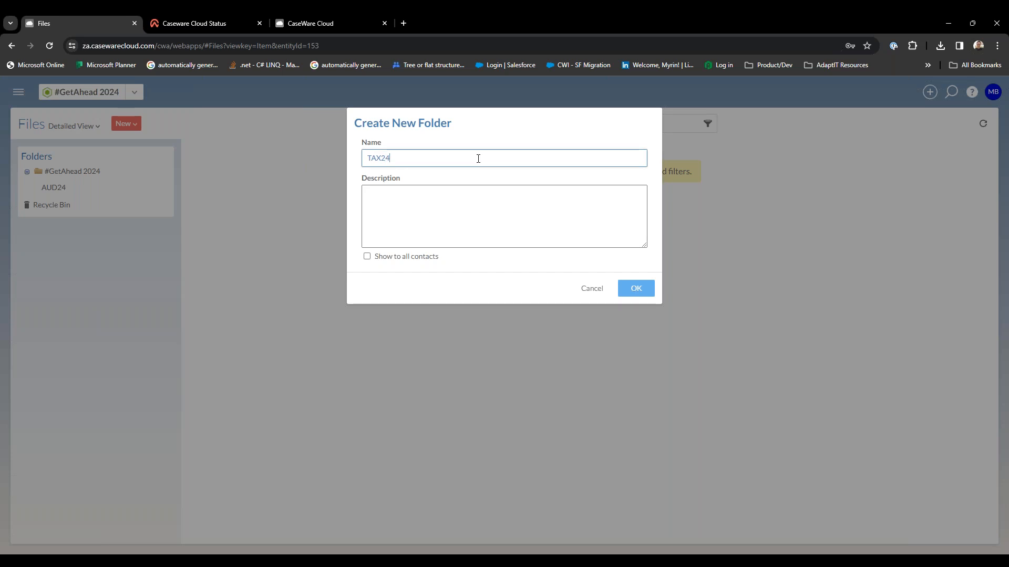
pyautogui.click(645, 290)
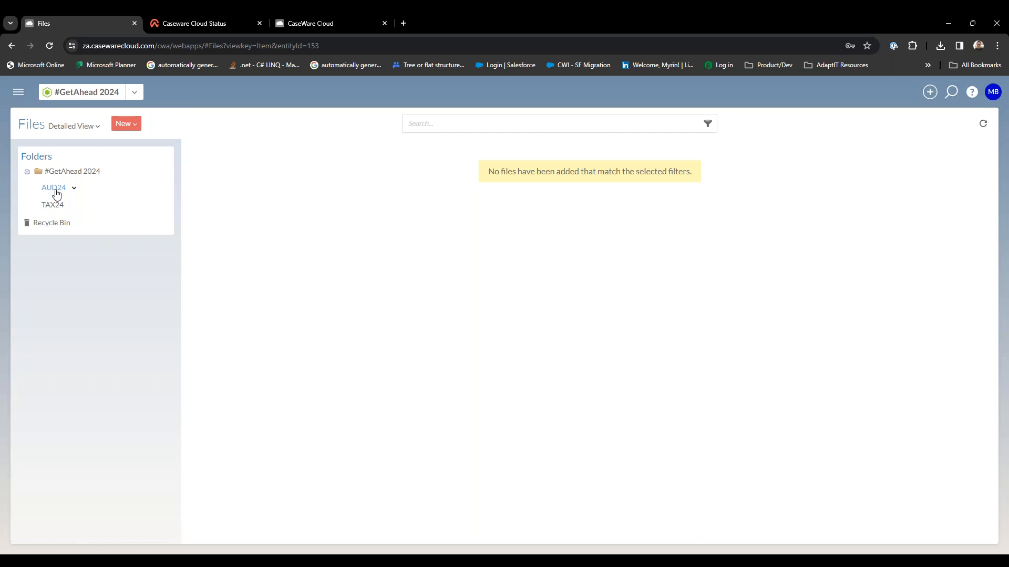
pyautogui.click(59, 188)
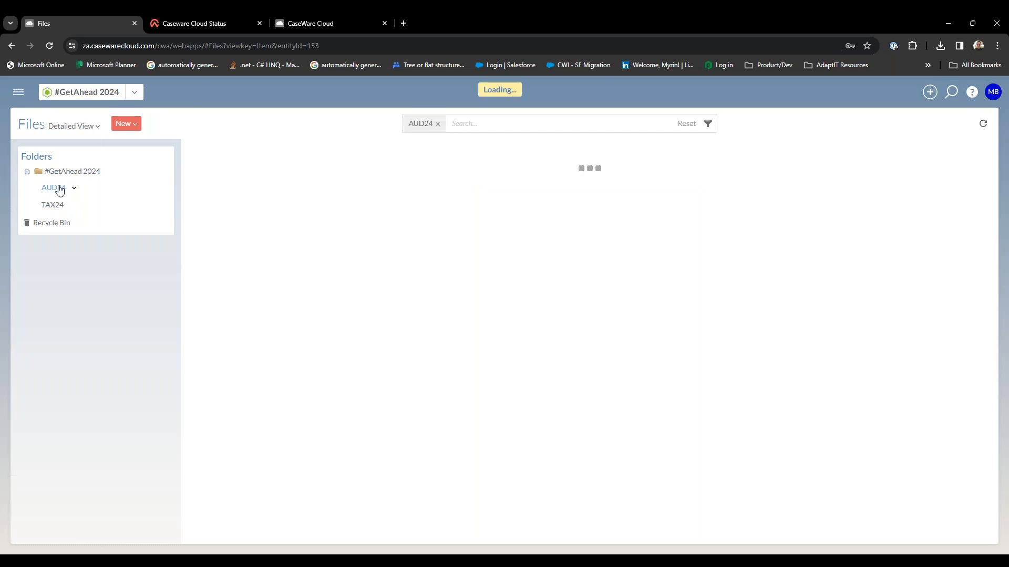
# Try to upload the #GetAhead Week 2 Caseware Cloud Webinar .ics file from Downloads into the AUD24 folder.
pyautogui.click(125, 125)
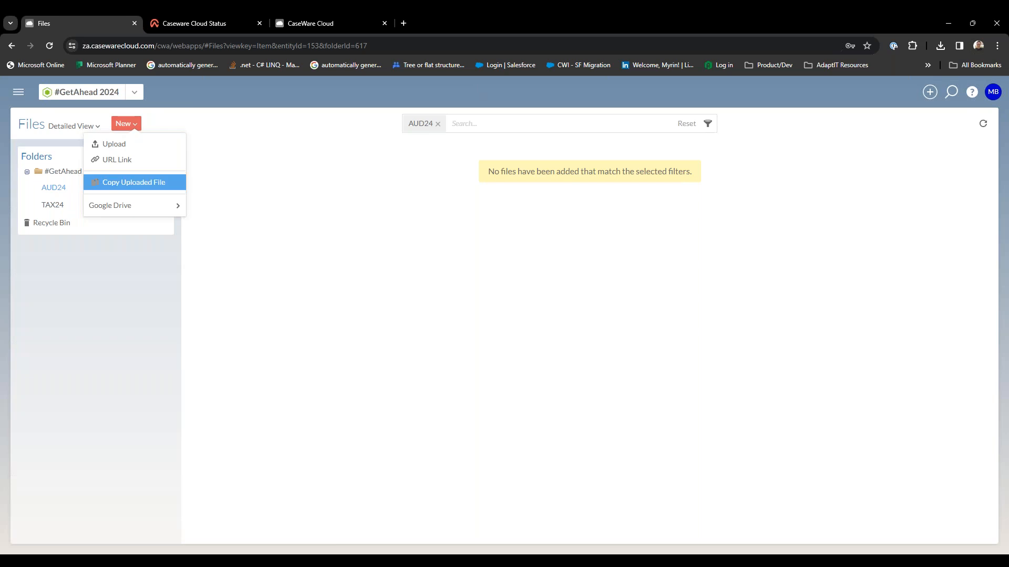
pyautogui.click(129, 147)
pyautogui.click(489, 305)
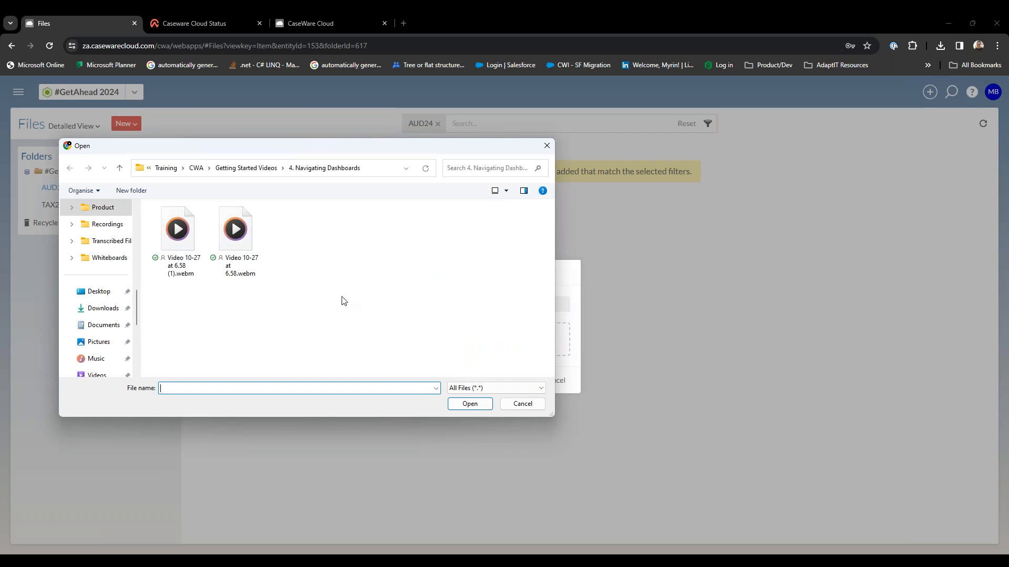
pyautogui.click(107, 309)
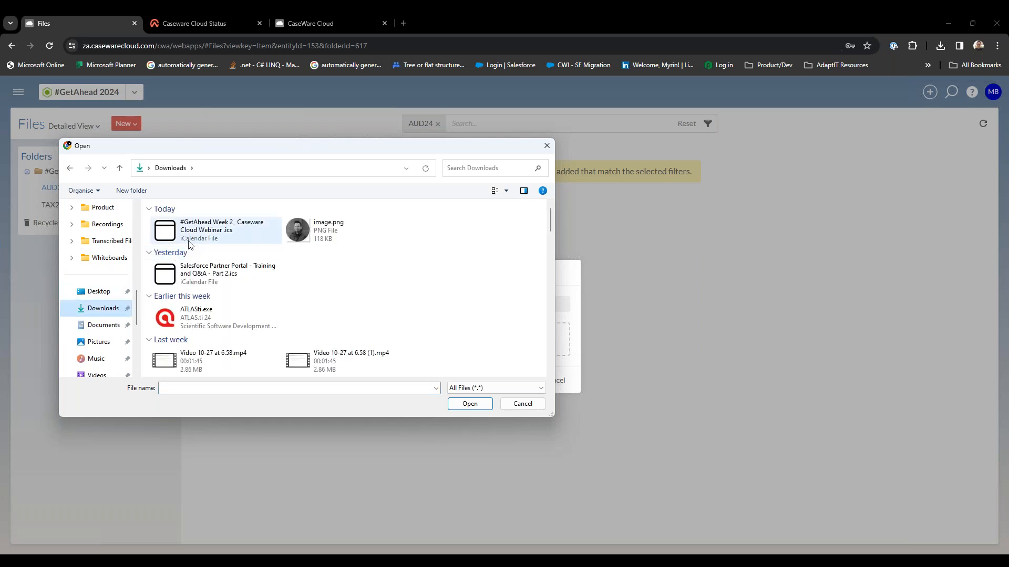
pyautogui.click(190, 241)
pyautogui.doubleClick(188, 238)
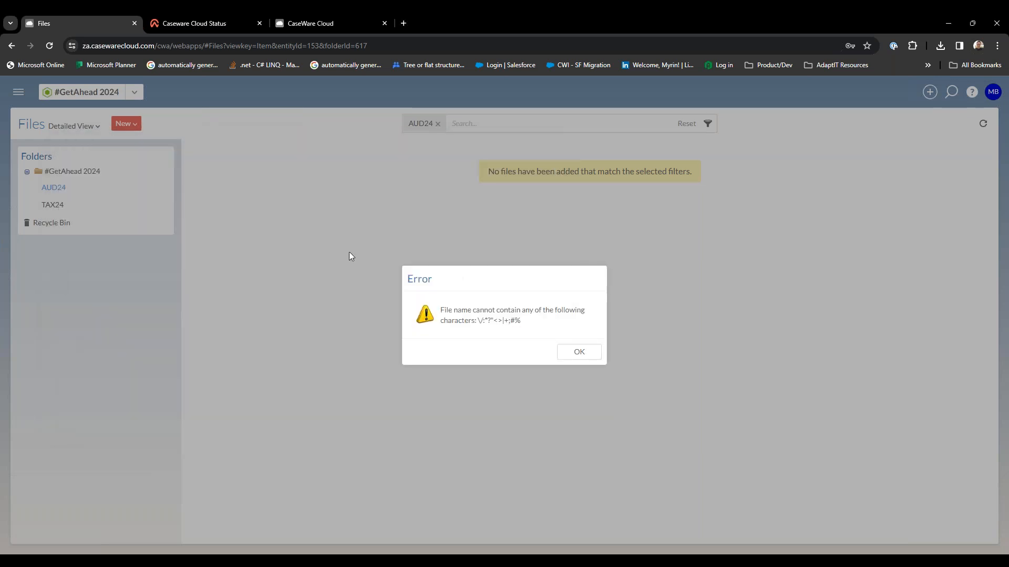
pyautogui.click(591, 355)
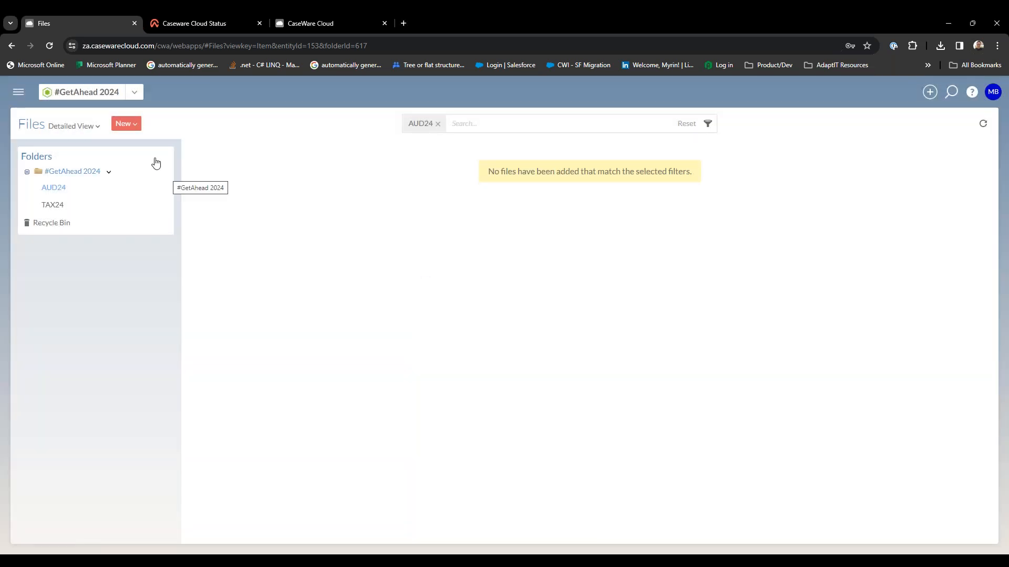
# Choose Engagement_Files_gro_1707291588808.csv from Downloads for upload into the AUD24 folder.
pyautogui.click(124, 131)
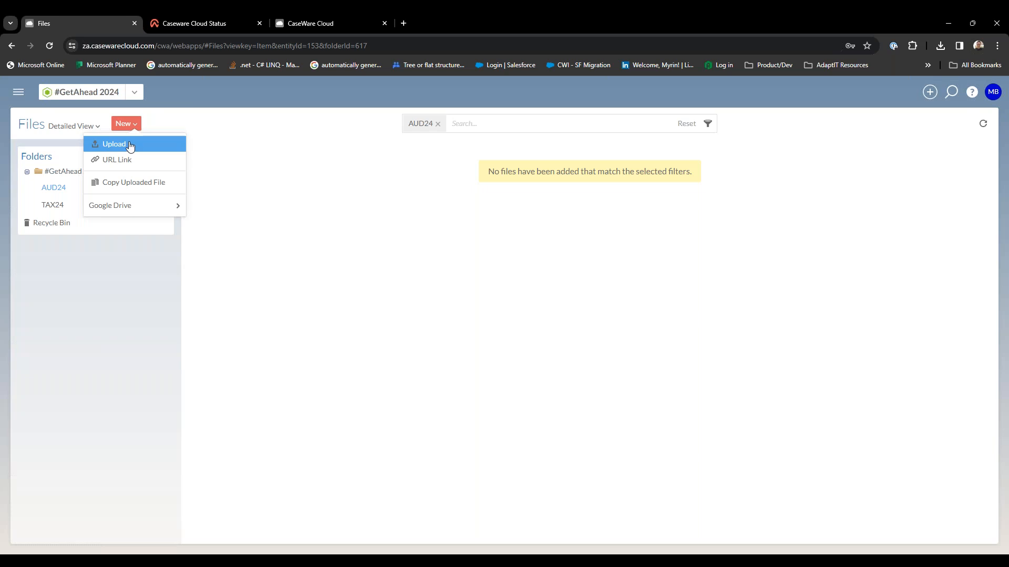
pyautogui.click(129, 146)
pyautogui.click(473, 290)
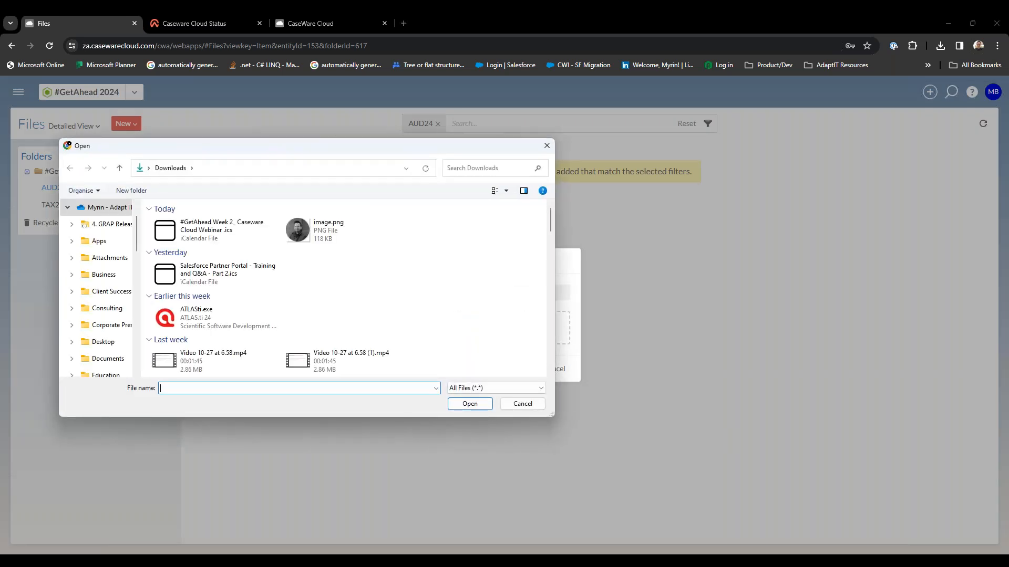
pyautogui.scroll(-2, 463, 290)
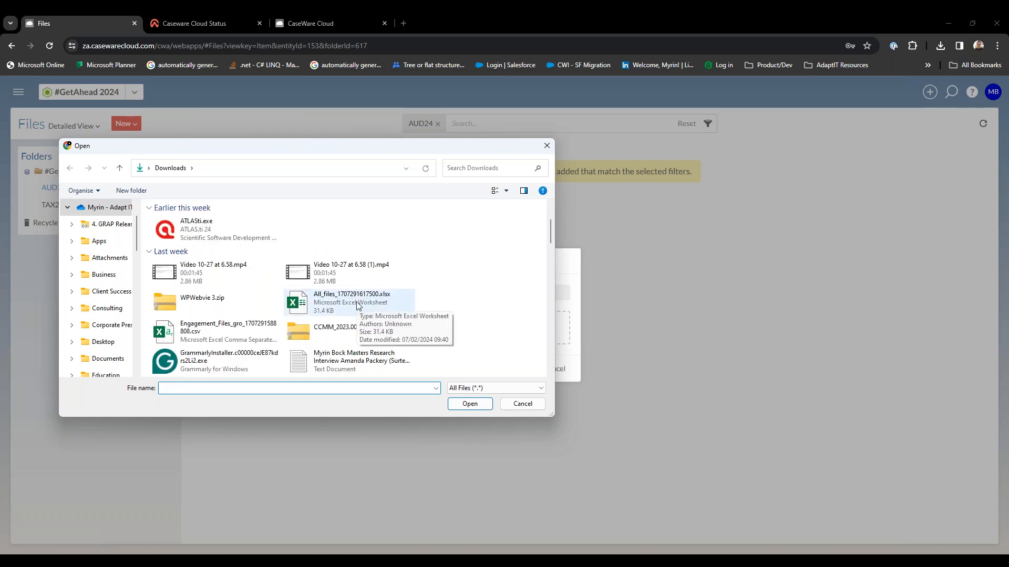
pyautogui.click(233, 339)
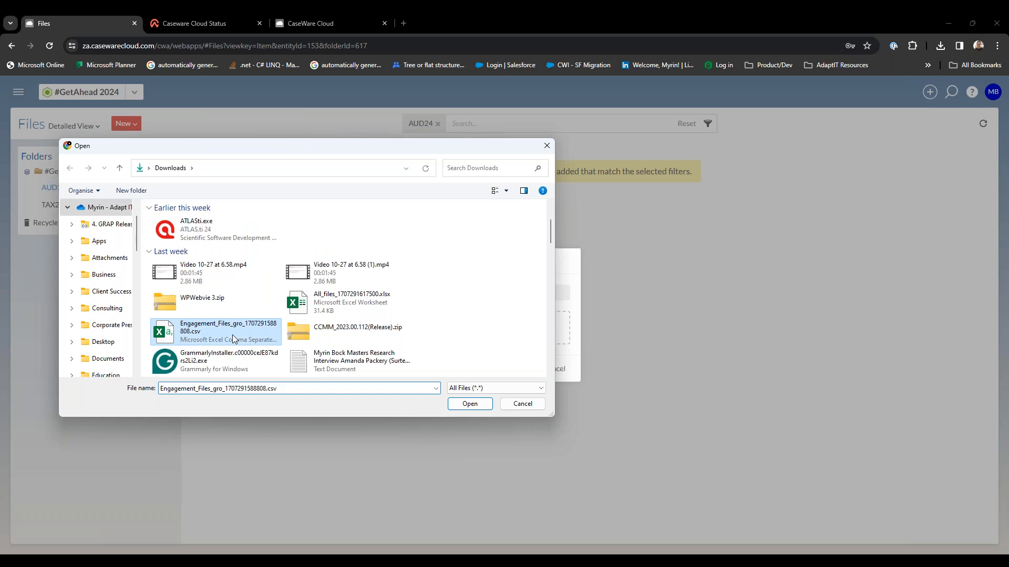
pyautogui.doubleClick(235, 339)
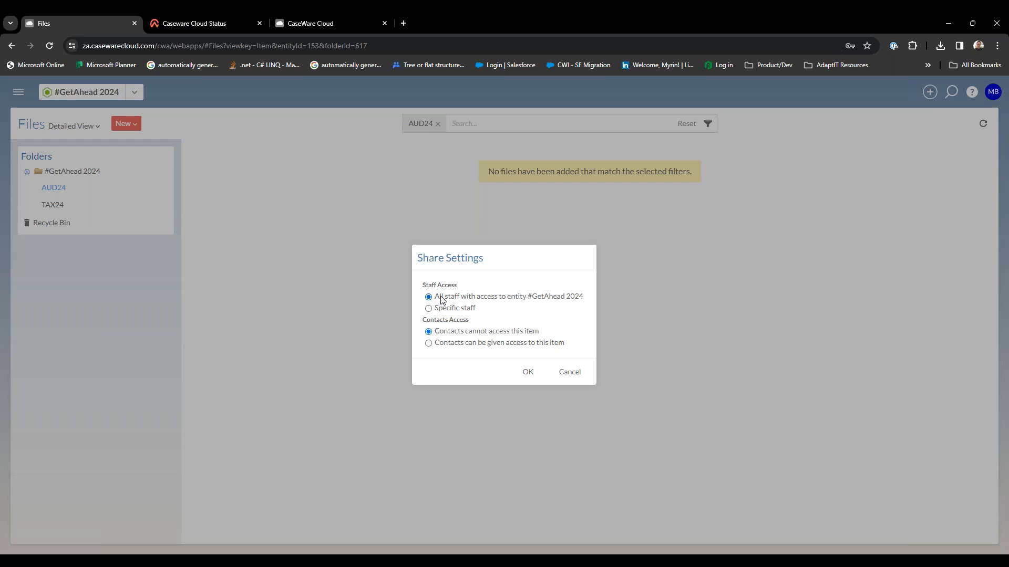
# Confirm the upload's share settings with access for all entity staff and the option that contacts cannot access the item.
pyautogui.click(458, 346)
pyautogui.doubleClick(451, 333)
pyautogui.click(452, 335)
pyautogui.click(526, 373)
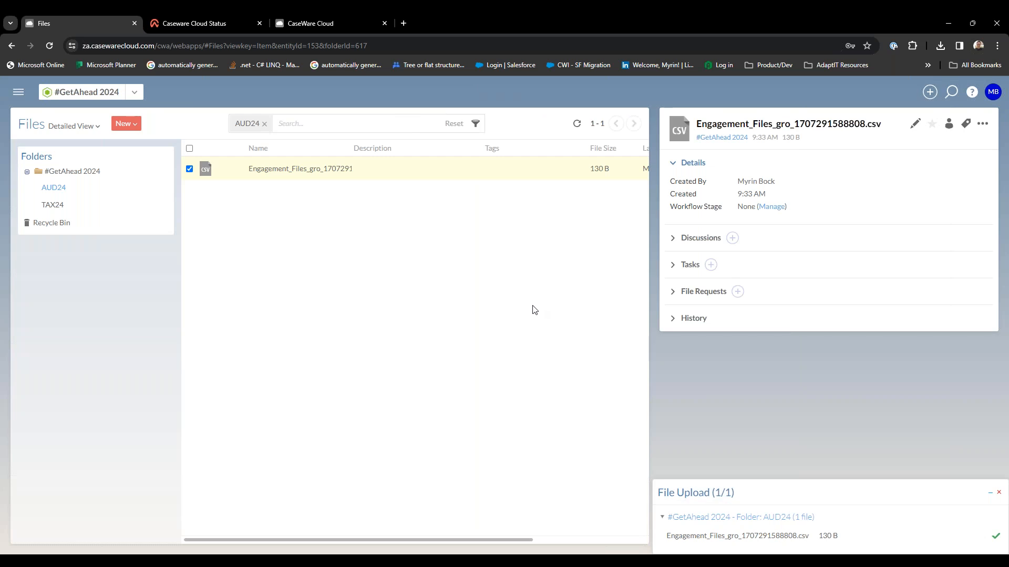
# Check the contents of the #GetAhead 2024, AUD24 and TAX24 folders, return to AUD24 and dismiss the file upload notice.
pyautogui.click(265, 124)
pyautogui.click(72, 171)
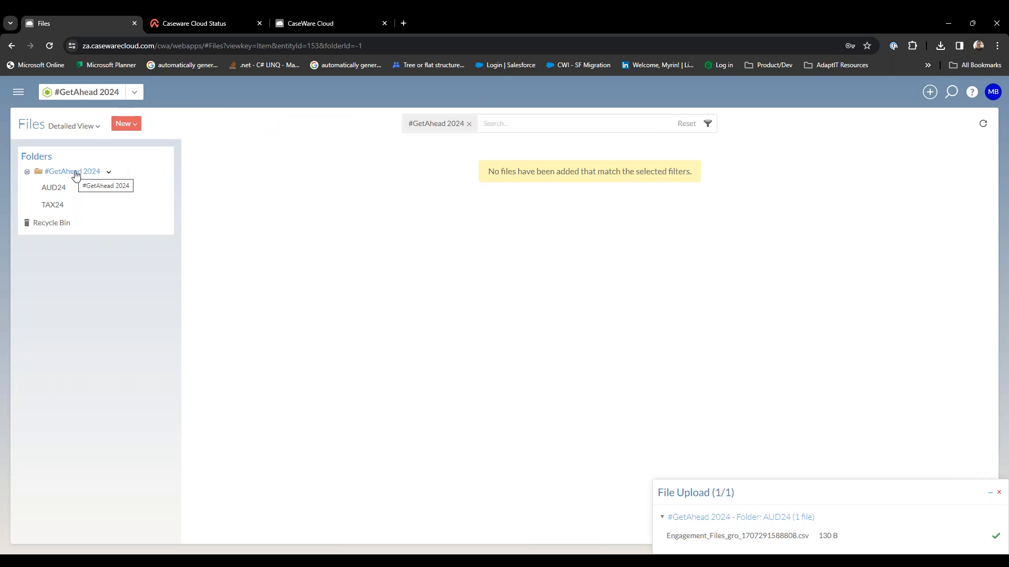
pyautogui.click(60, 191)
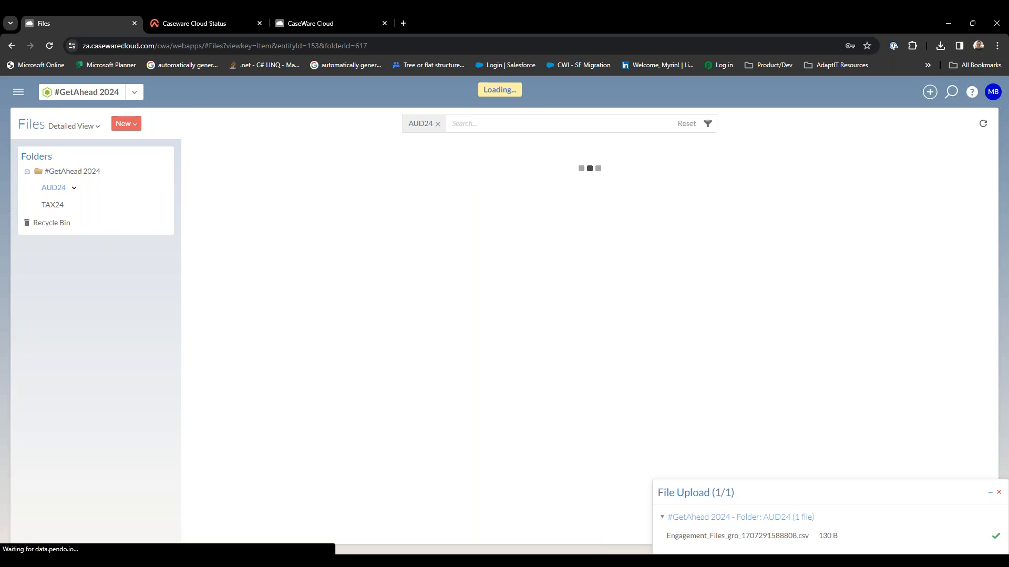
pyautogui.click(61, 210)
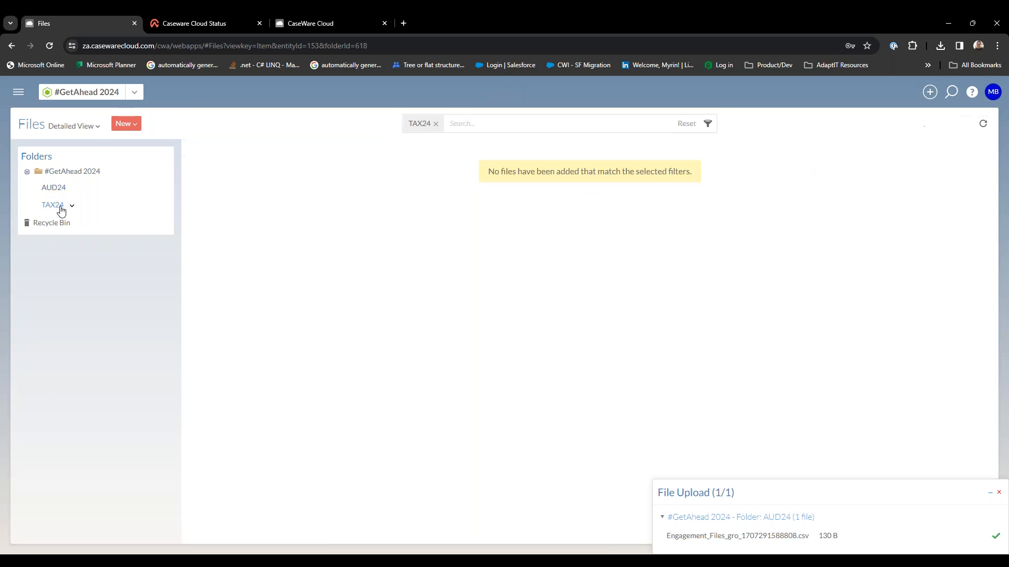
pyautogui.click(55, 191)
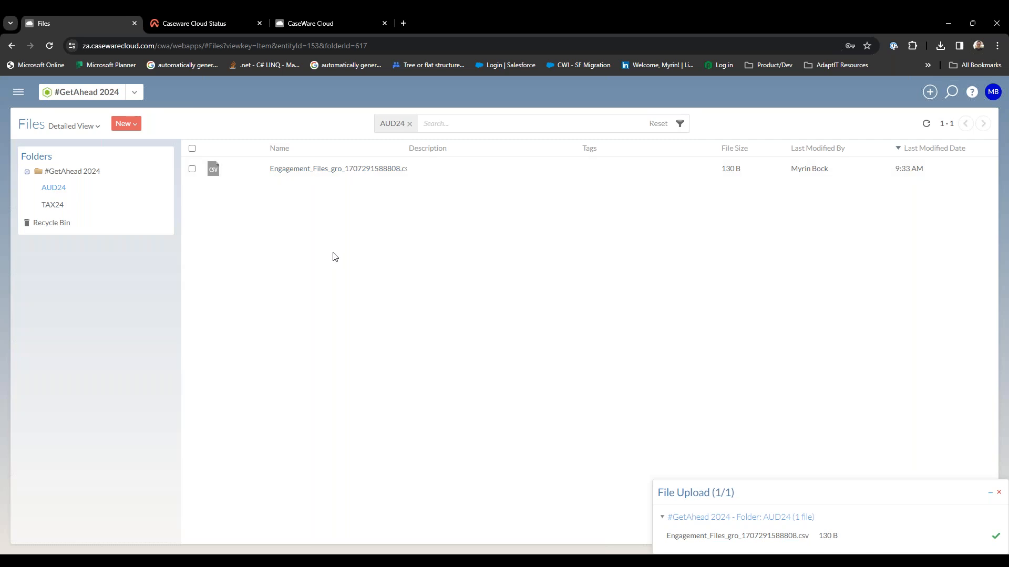
pyautogui.click(999, 494)
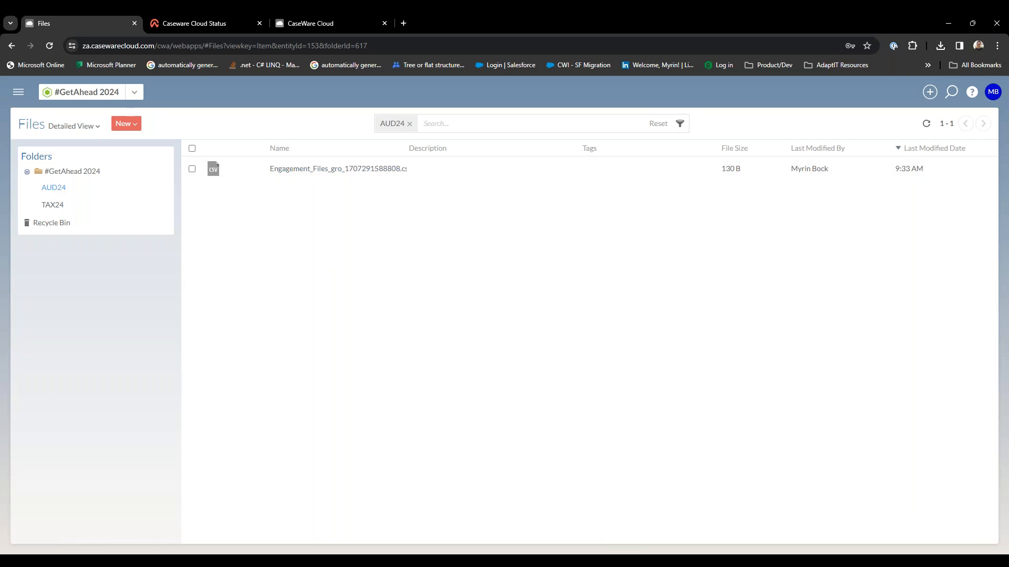
# Start a new task from the uploaded CSV file's details with the subject "Please Review".
pyautogui.click(441, 168)
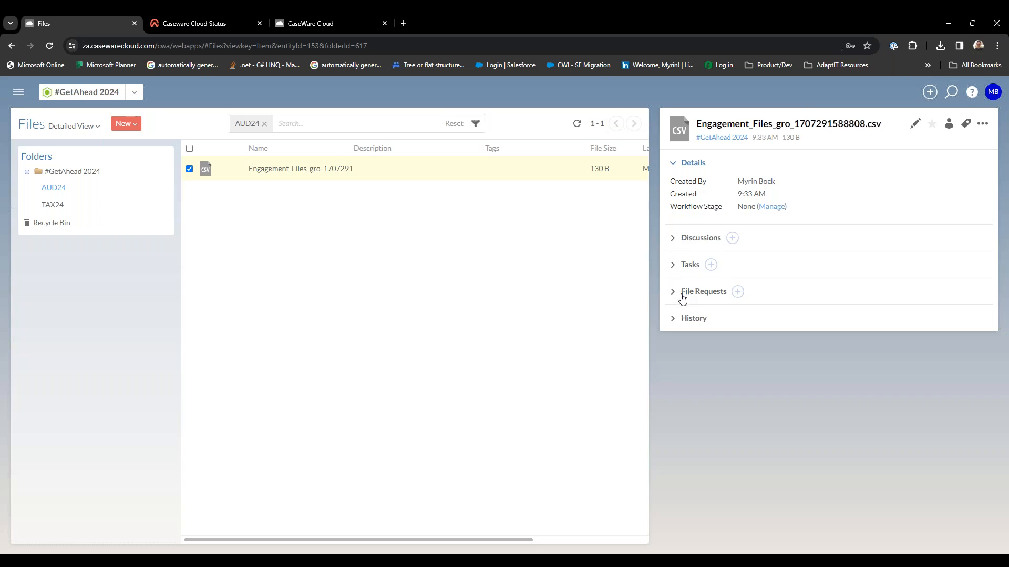
pyautogui.click(674, 268)
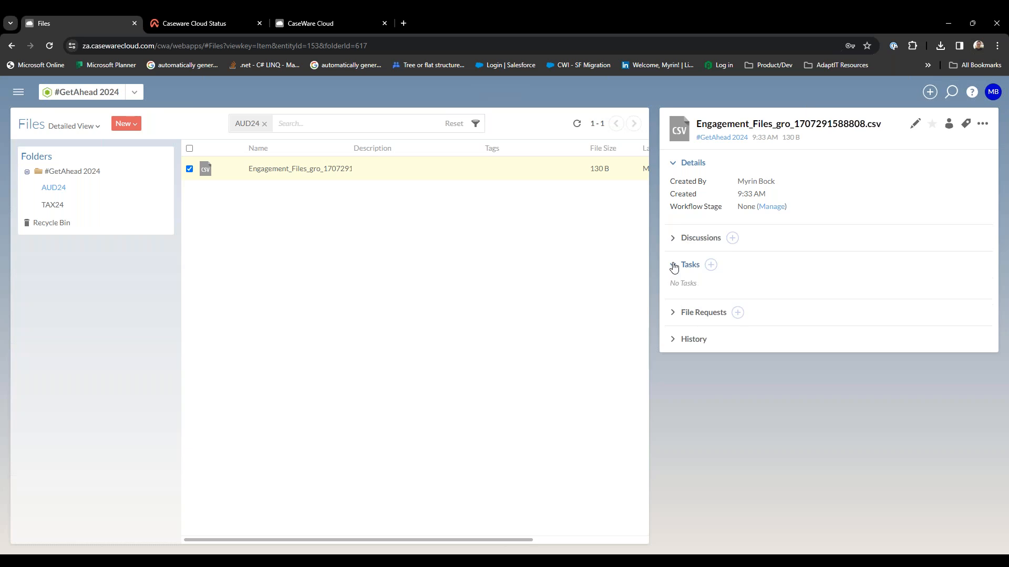
pyautogui.click(711, 265)
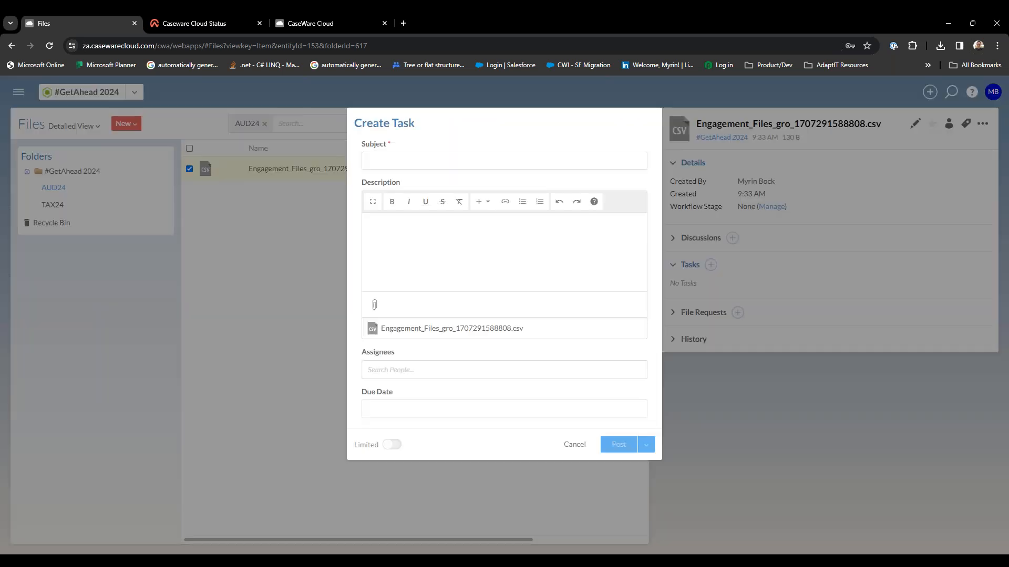
pyautogui.write('P')
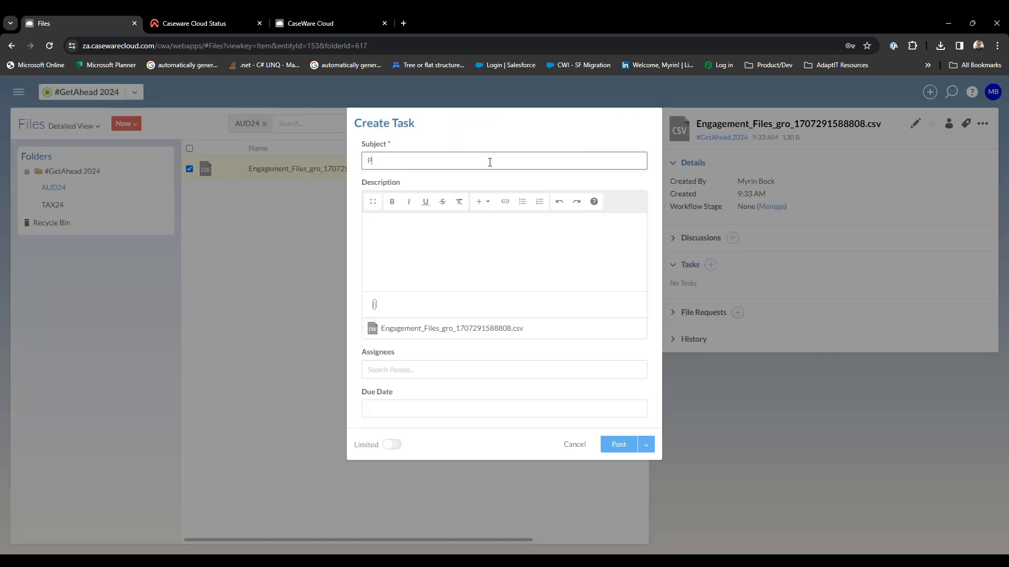
pyautogui.write('lasease Review')
# Write the task description, mentioning the colleague and adding ", please could you review the attached and provide feedback.".
pyautogui.click(460, 253)
pyautogui.write('@muham')
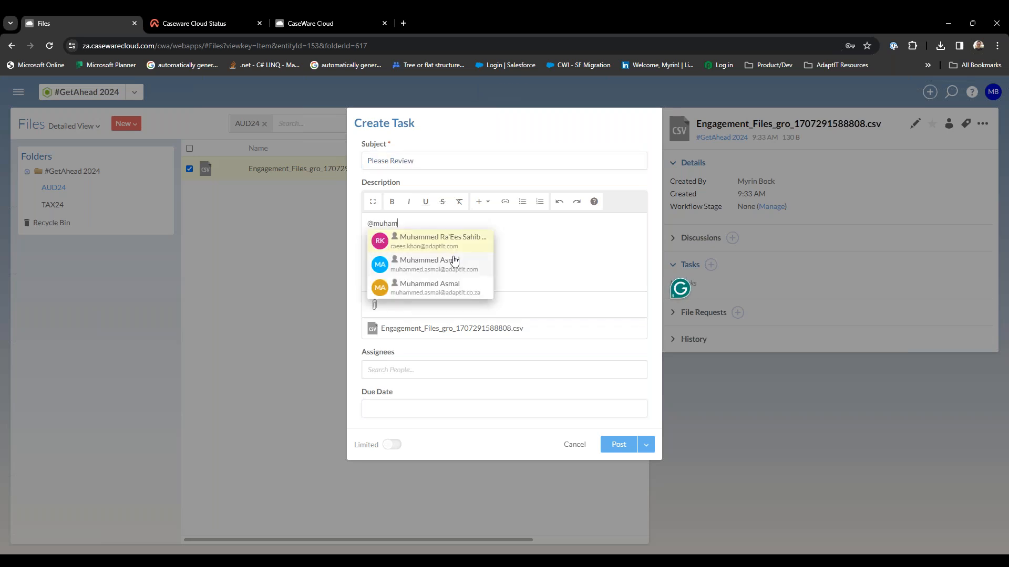
pyautogui.click(454, 261)
pyautogui.write(', please cou')
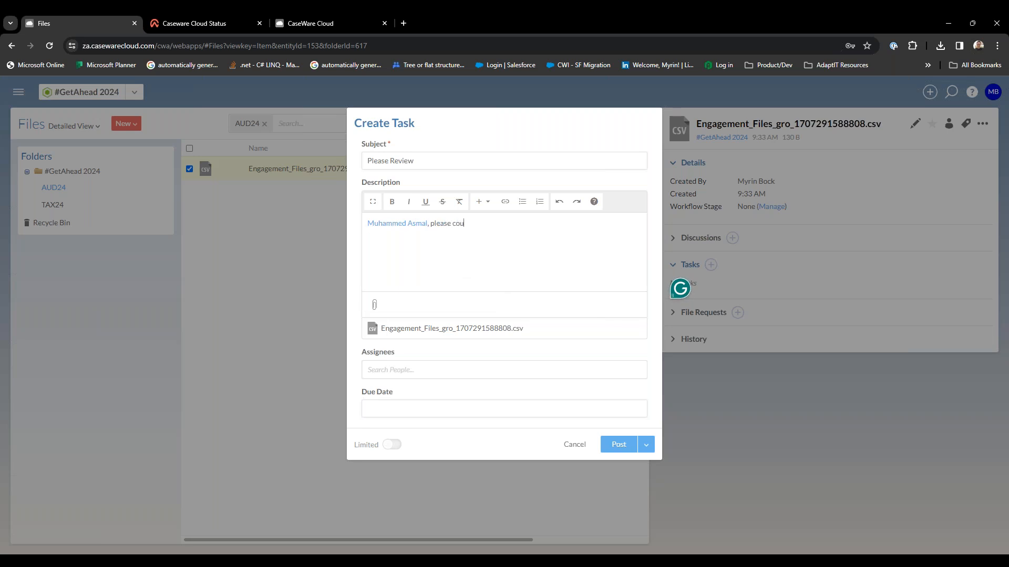
pyautogui.write('ld you review the attached and provide feedback.')
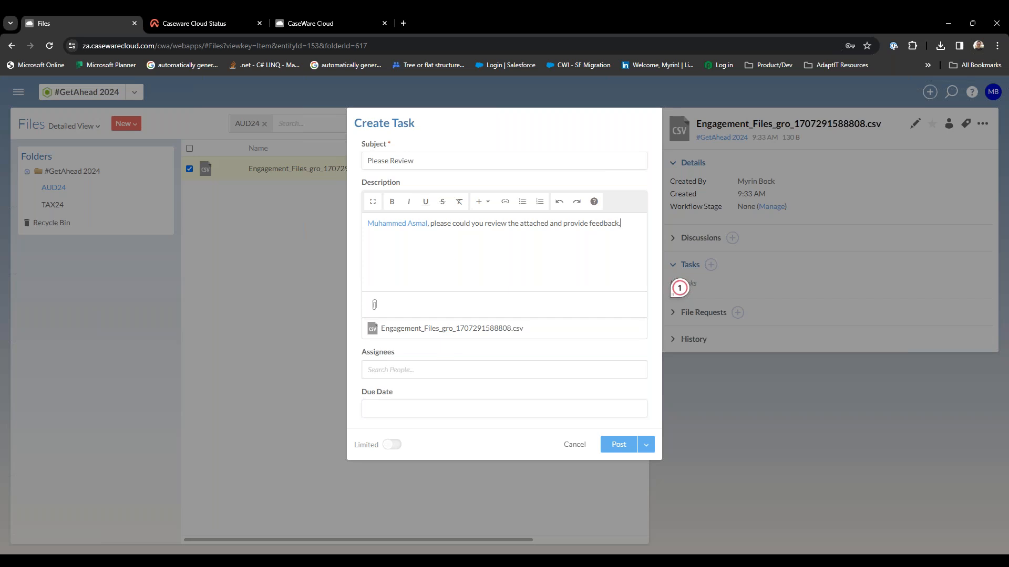
# Set the task's due date to 02/19/2024, assign it to the colleague mentioned in the description, and post it.
pyautogui.click(407, 408)
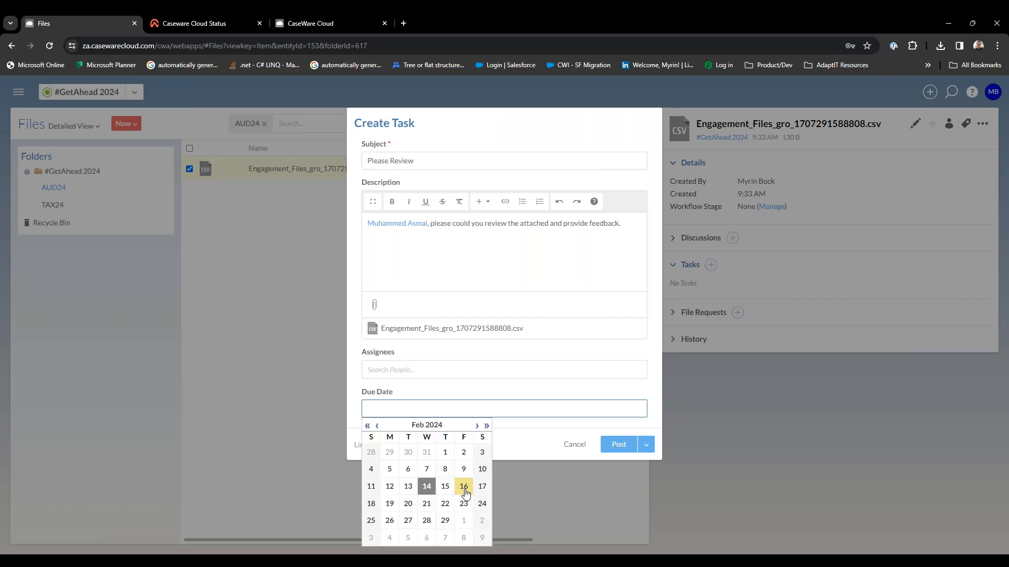
pyautogui.click(390, 504)
pyautogui.click(403, 375)
pyautogui.write('muham')
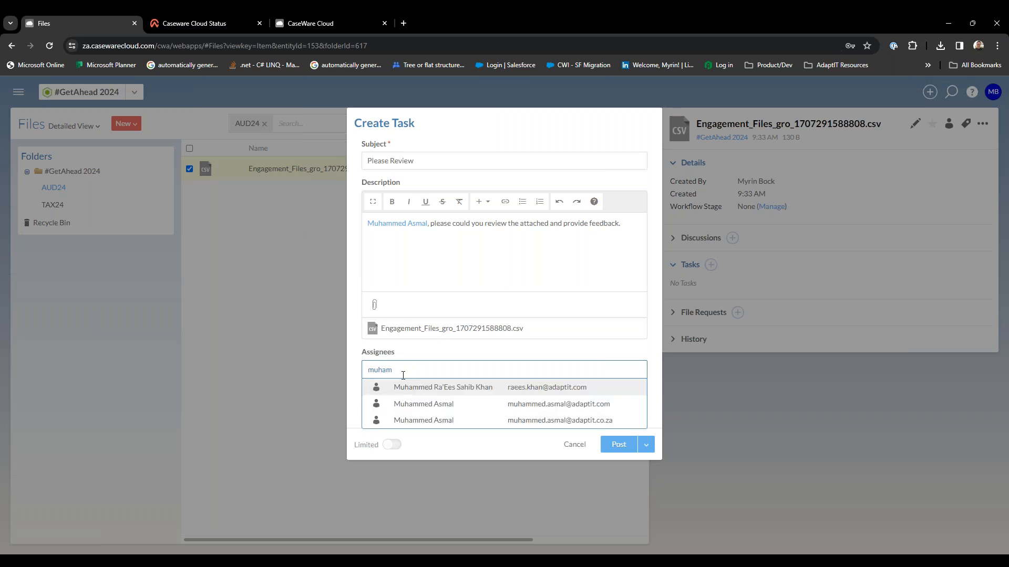
pyautogui.click(446, 405)
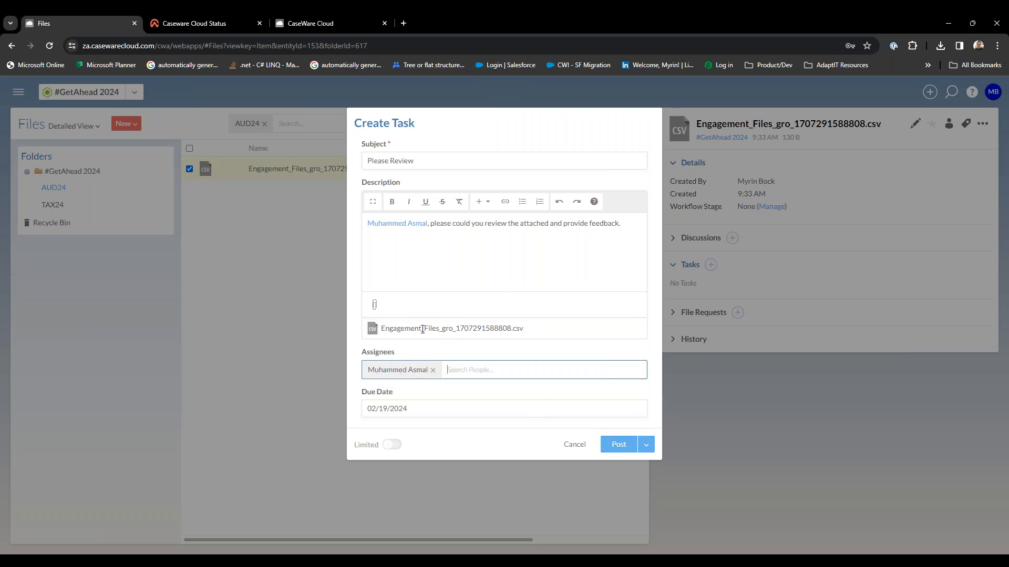
pyautogui.moveTo(423, 330); pyautogui.dragTo(579, 324)
pyautogui.click(565, 349)
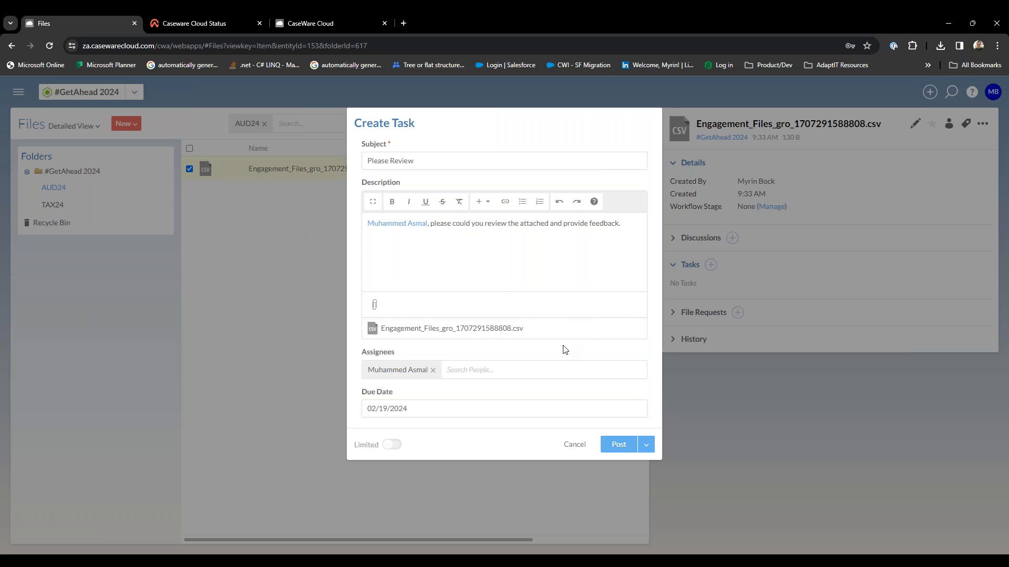
pyautogui.click(620, 447)
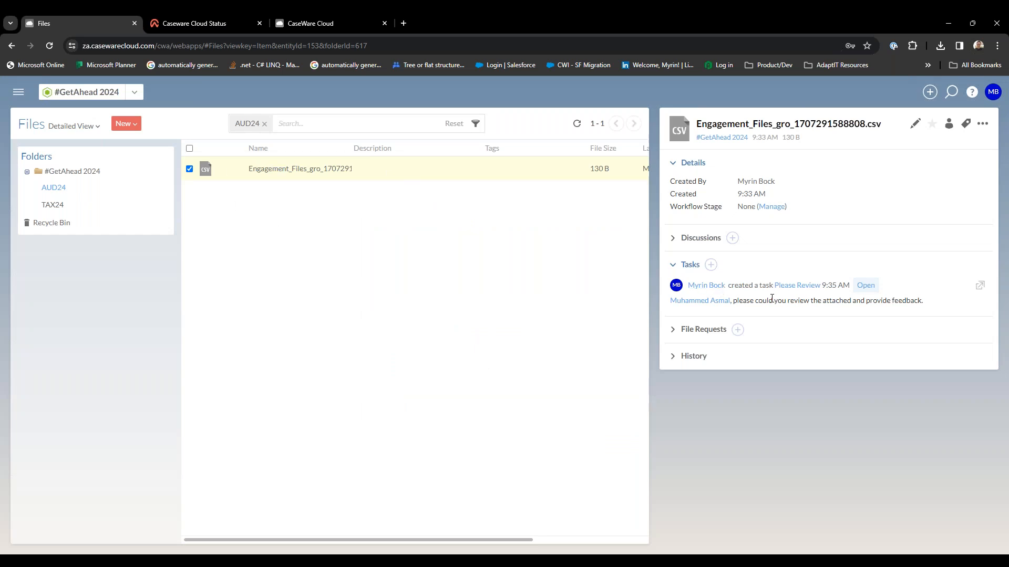
# Check the posted review task on the #GetAhead 2024 timeline.
pyautogui.click(22, 98)
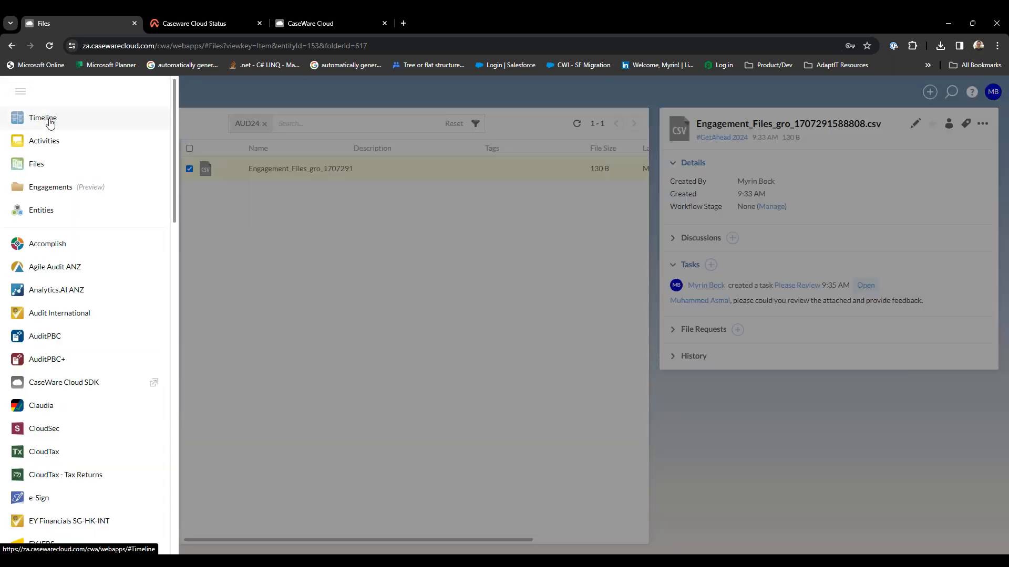
pyautogui.click(50, 120)
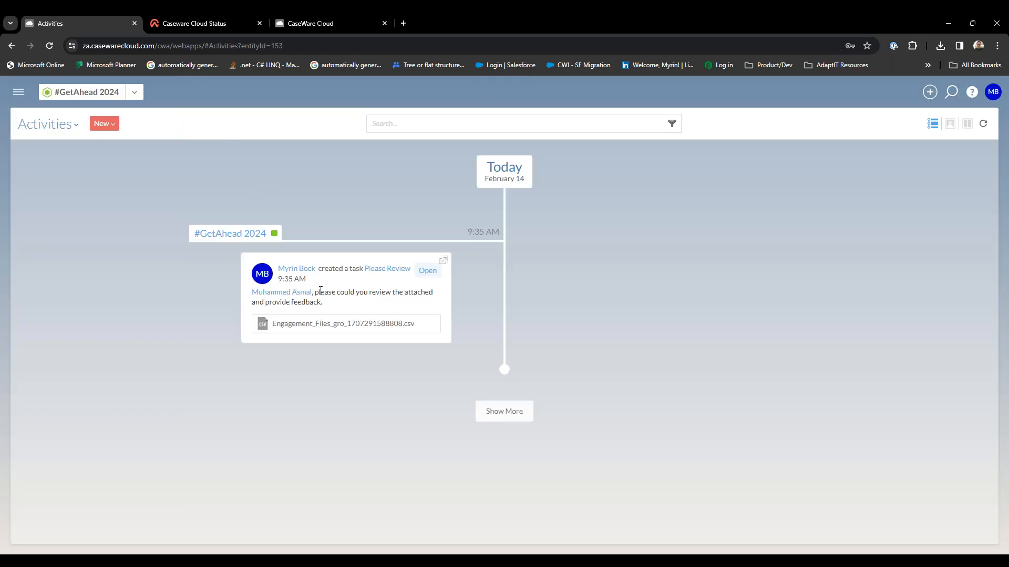
pyautogui.moveTo(327, 304); pyautogui.dragTo(229, 287)
pyautogui.click(224, 284)
# Open the #GetAhead 2024 entity from the entities list and review its general details, tasks, files and engagements.
pyautogui.click(18, 93)
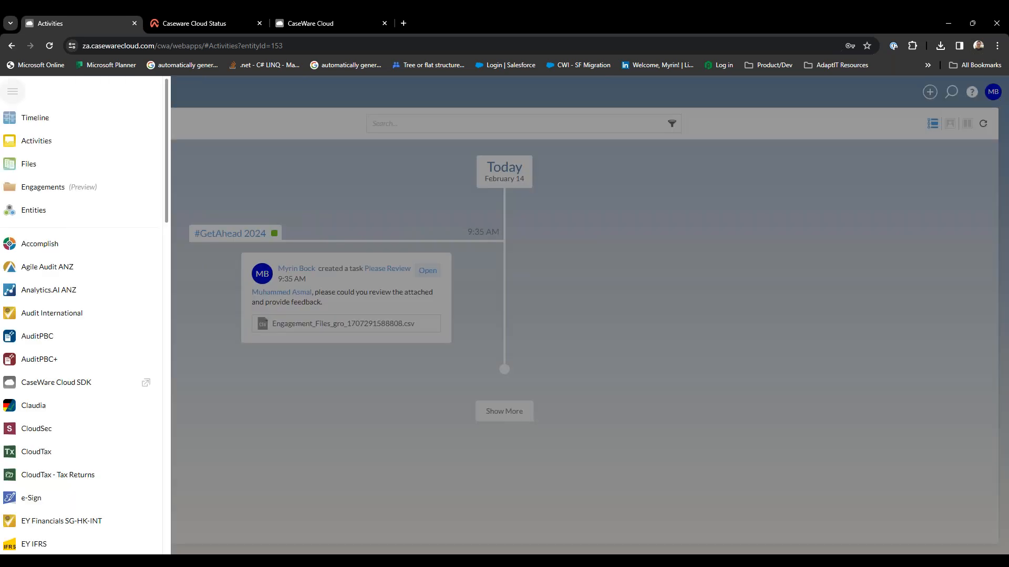
pyautogui.click(88, 220)
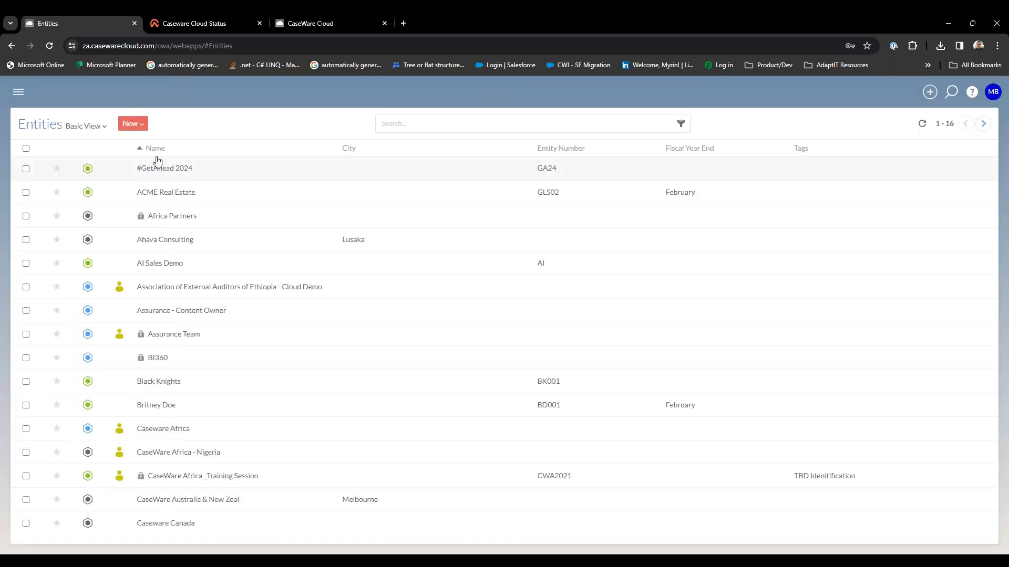
pyautogui.click(162, 167)
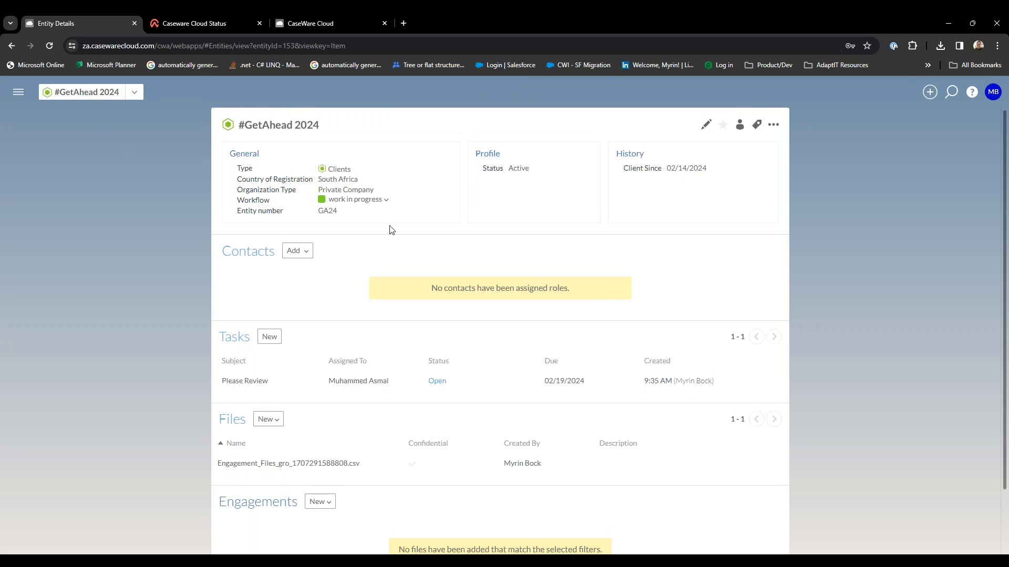
pyautogui.scroll(-1, 388, 229)
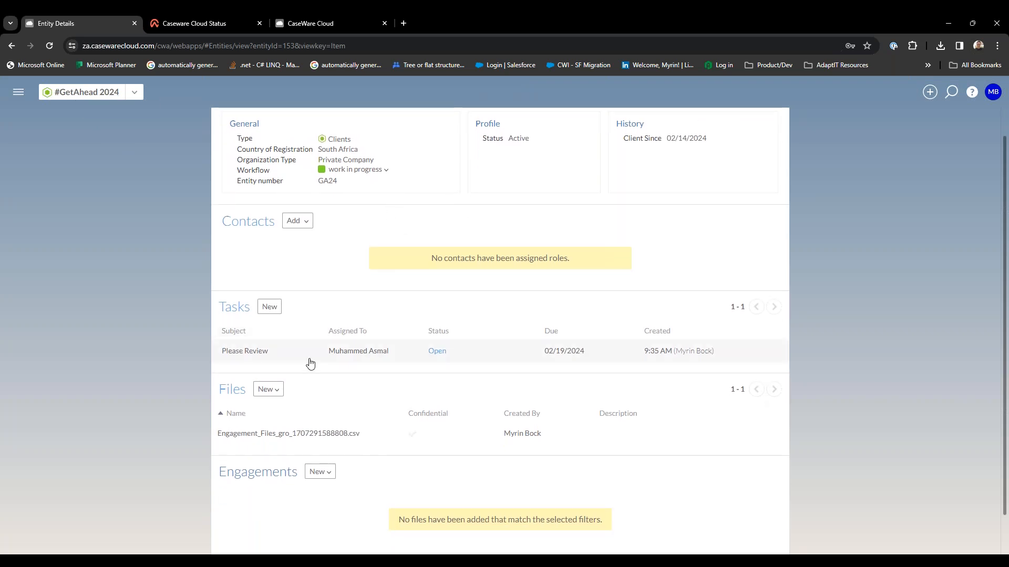
pyautogui.scroll(-1, 310, 362)
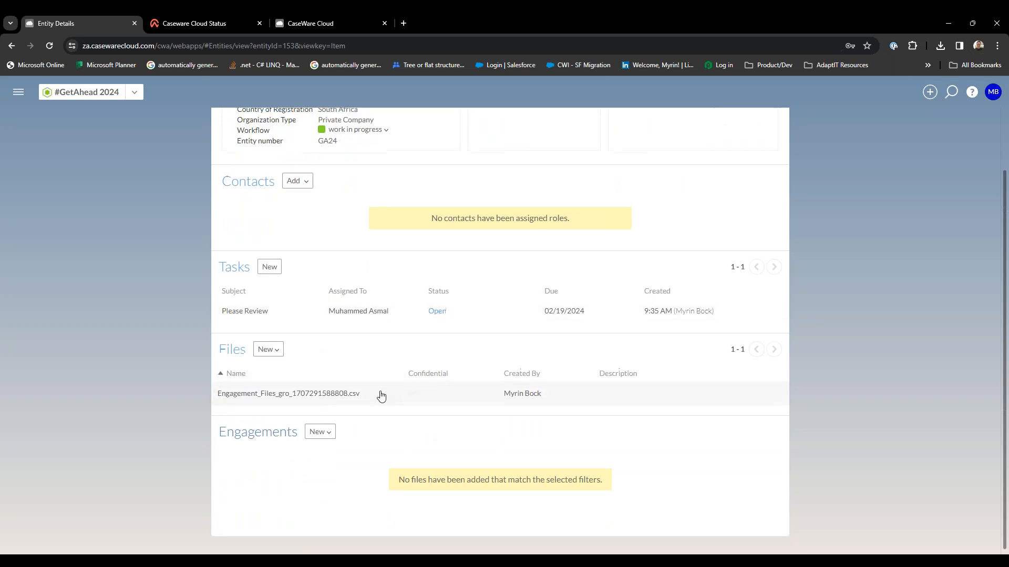
pyautogui.scroll(2, 382, 396)
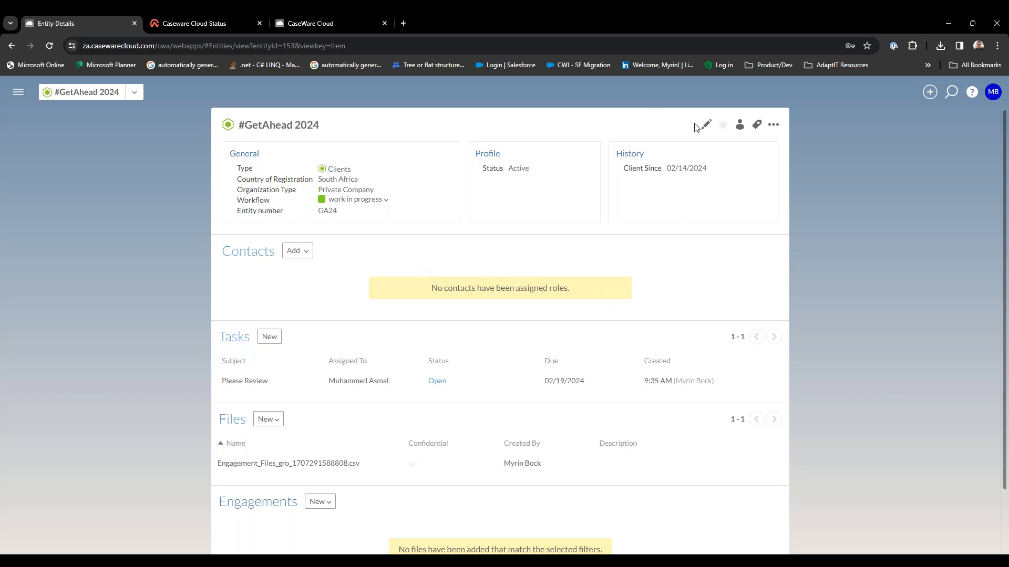
# Edit the #GetAhead 2024 entity and name its business address "Work".
pyautogui.click(705, 129)
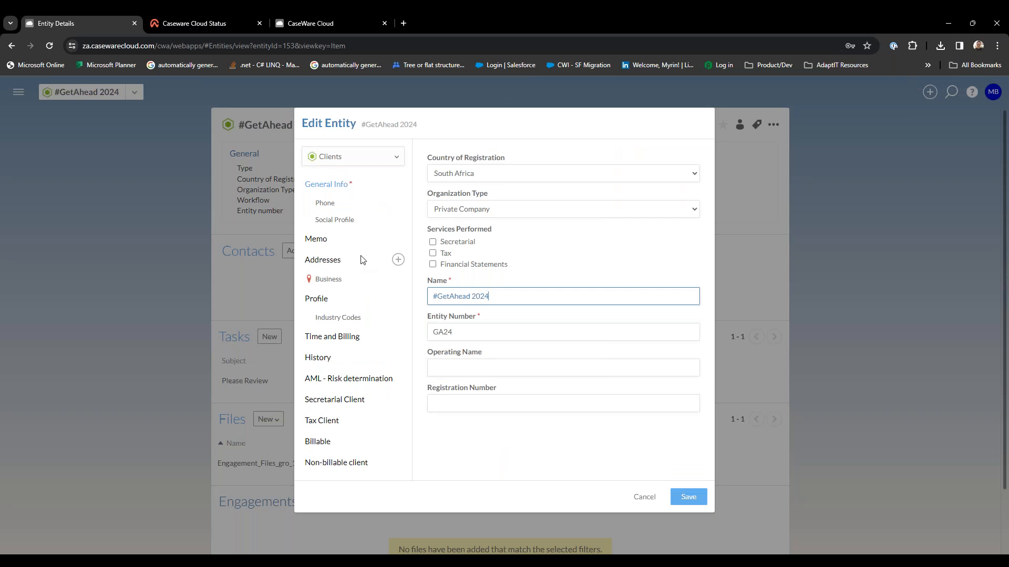
pyautogui.click(345, 284)
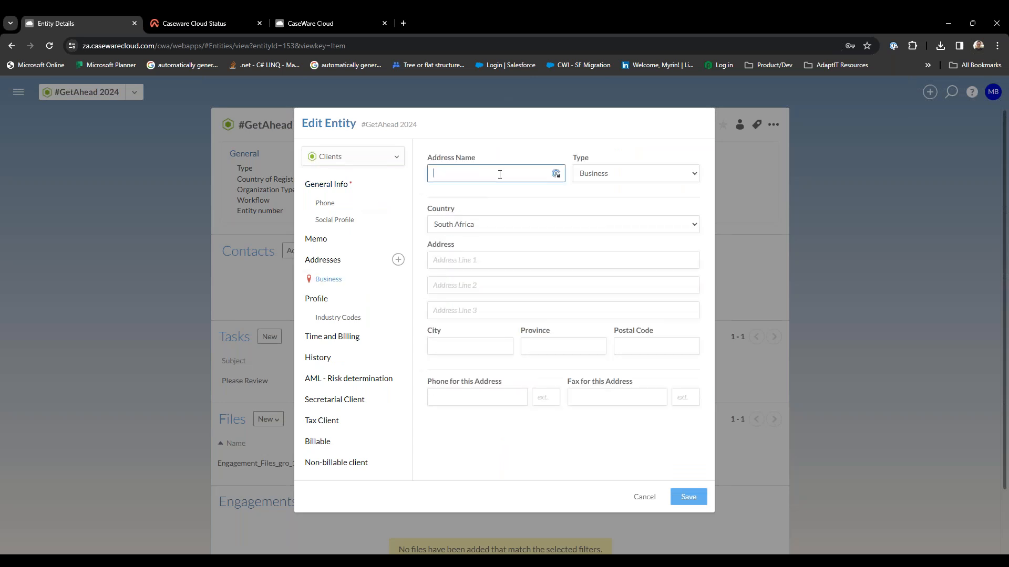
pyautogui.write('152')
pyautogui.press('BackSpace')
pyautogui.press('BackSpace')
pyautogui.press('BackSpace')
pyautogui.write('Work')
# Fill in the three lines of the Work address, save the entity and check the address in its details.
pyautogui.click(490, 267)
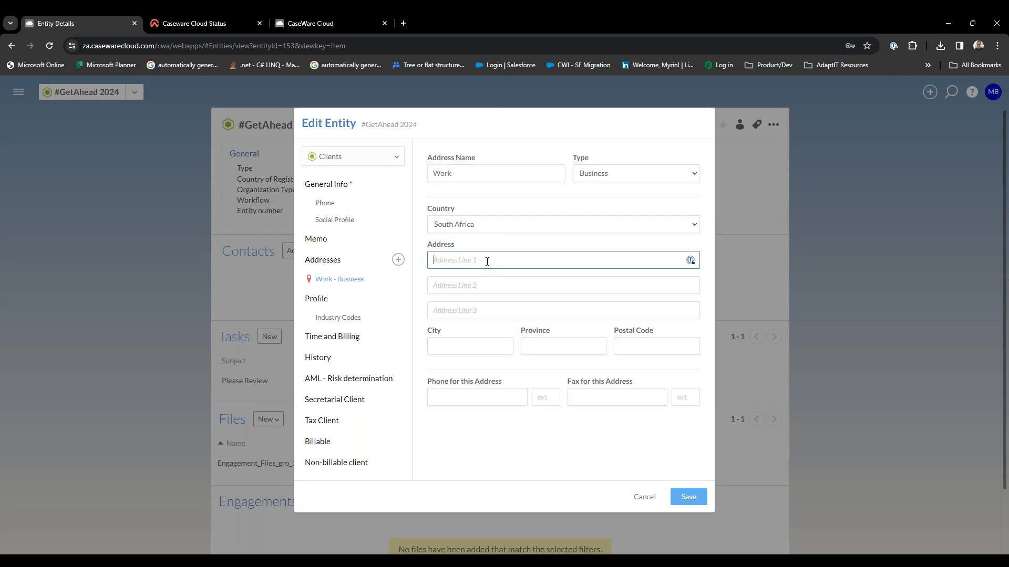
pyautogui.press('Tab')
pyautogui.write('Noorwyk')
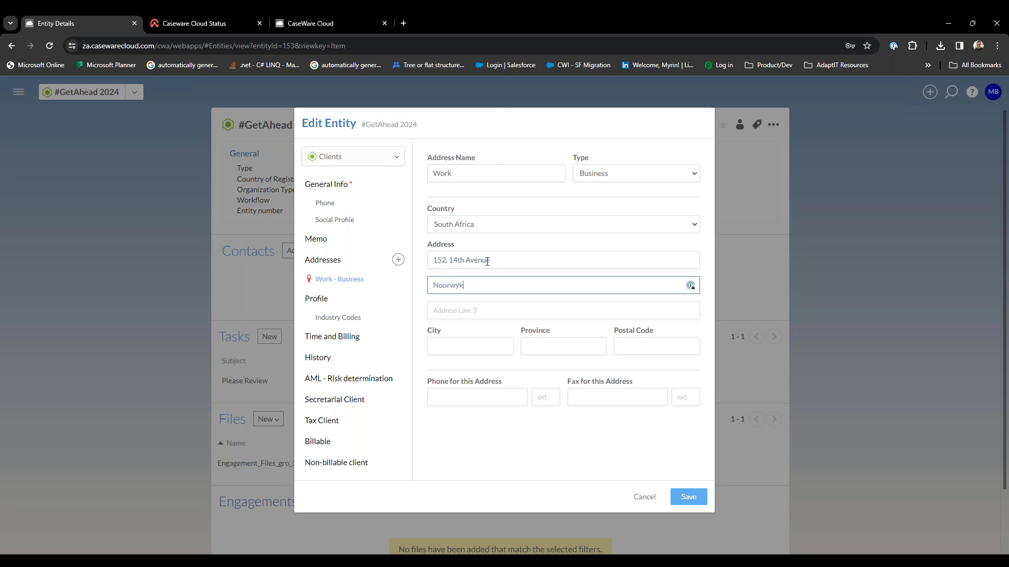
pyautogui.press('Tab')
pyautogui.write('Midran')
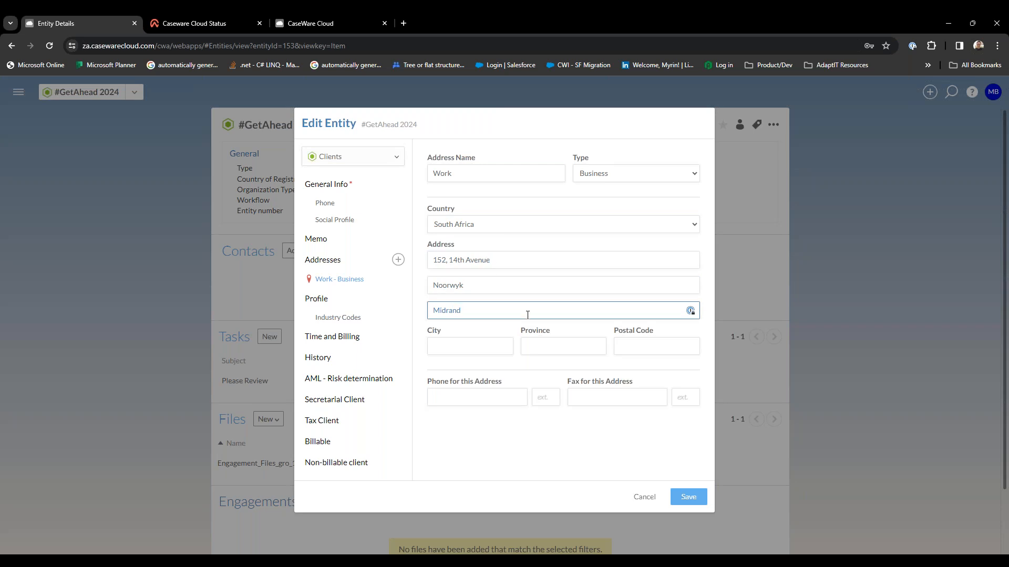
pyautogui.click(692, 497)
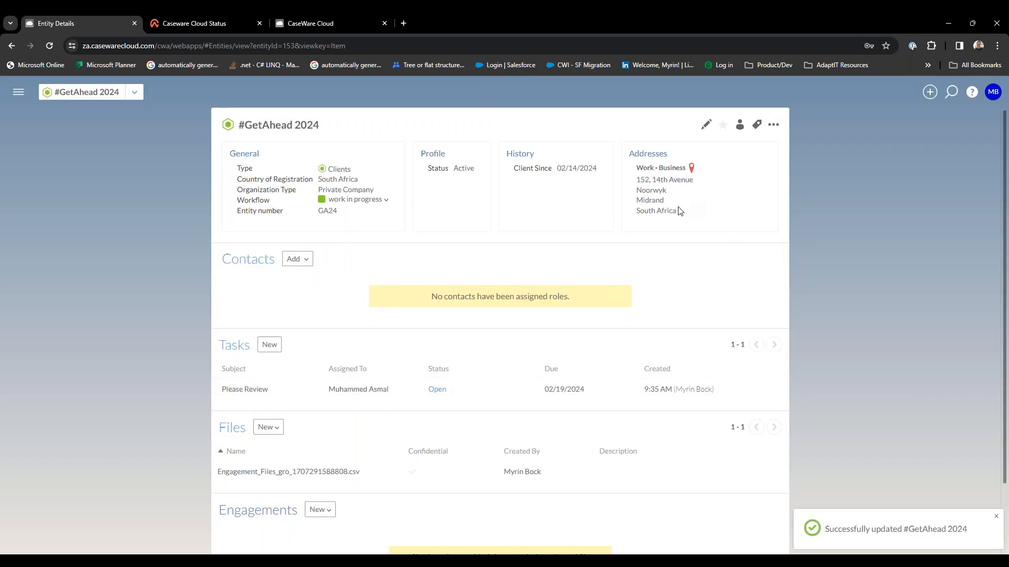
pyautogui.moveTo(681, 215); pyautogui.dragTo(629, 154)
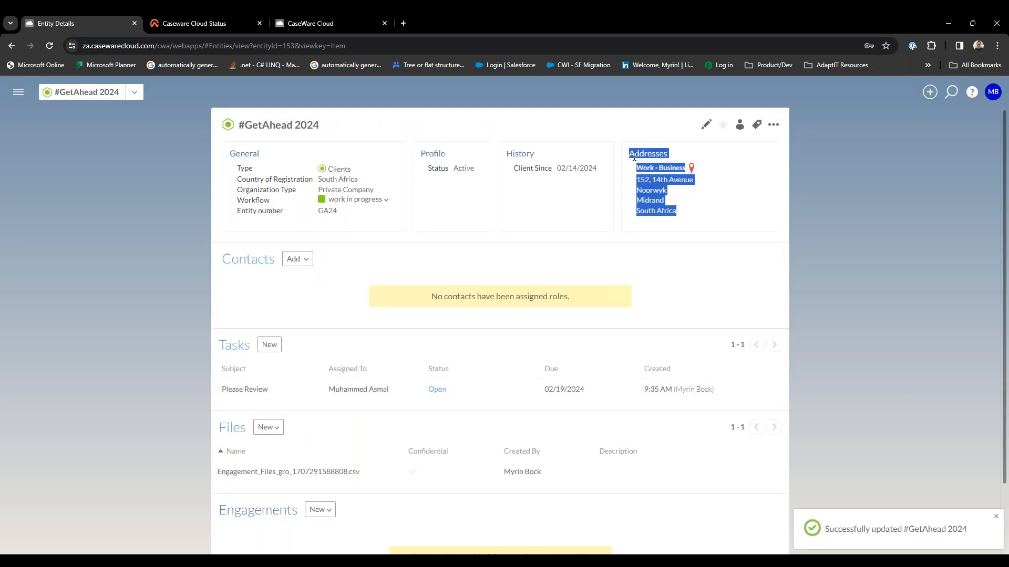
pyautogui.click(716, 220)
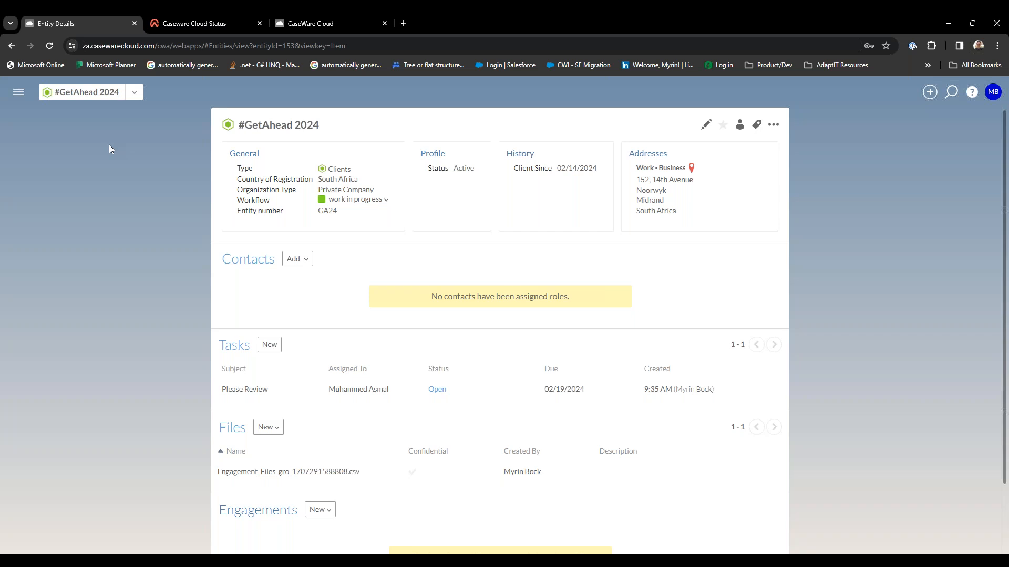
# View the #GetAhead 2024 timeline, look through the entity's details page and return to its activities.
pyautogui.click(17, 95)
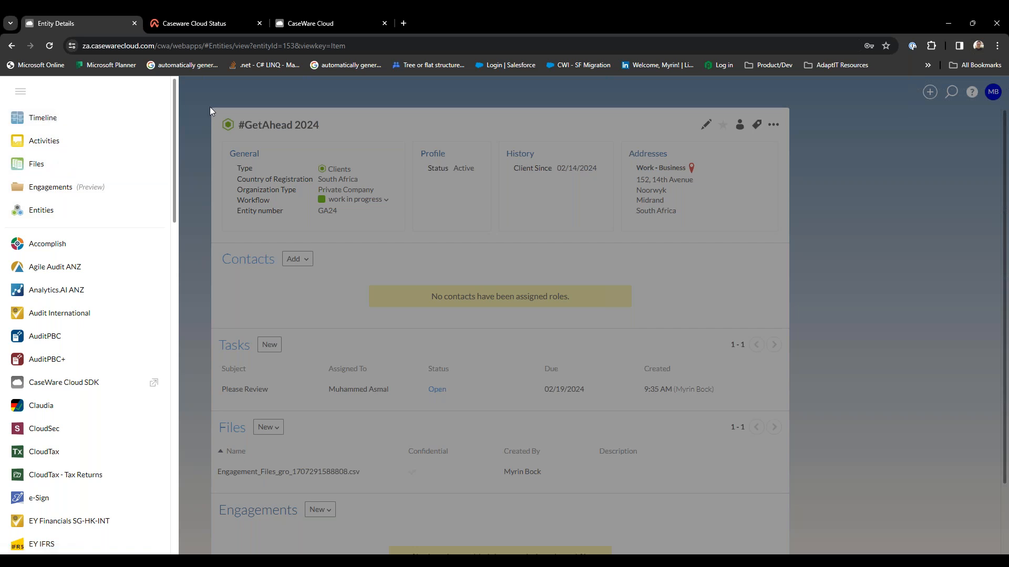
pyautogui.click(96, 123)
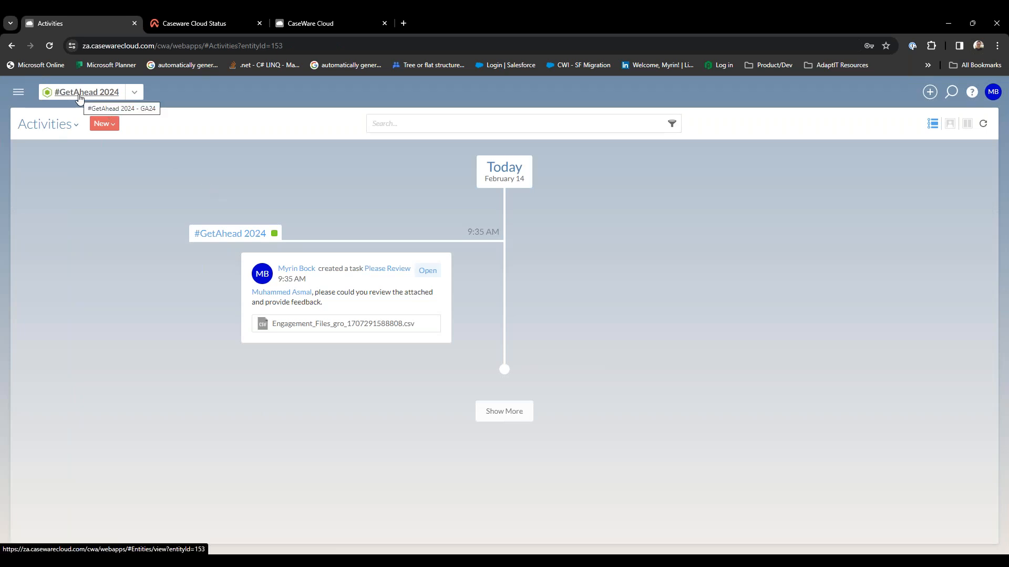
pyautogui.click(96, 94)
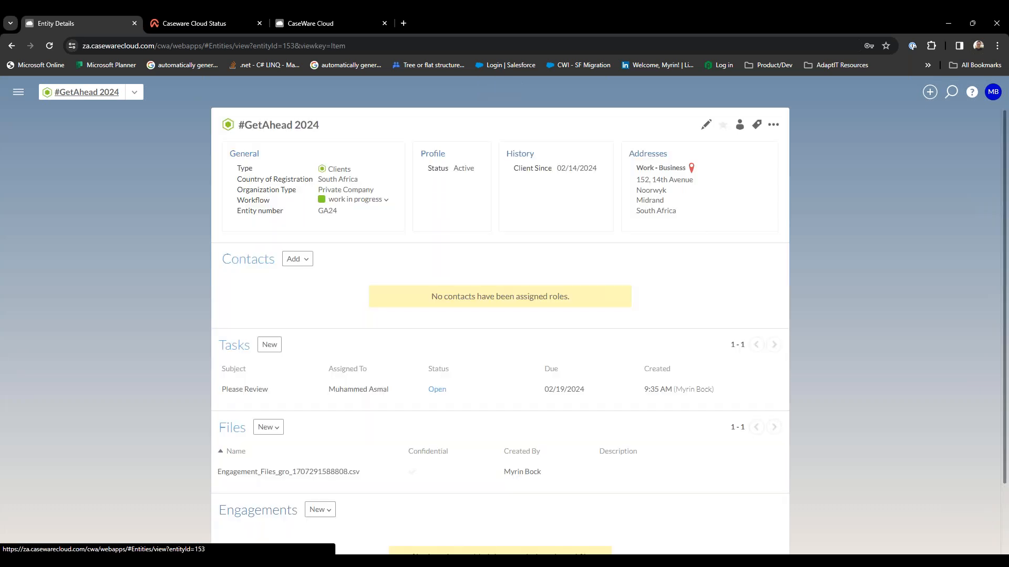
pyautogui.scroll(-2, 499, 331)
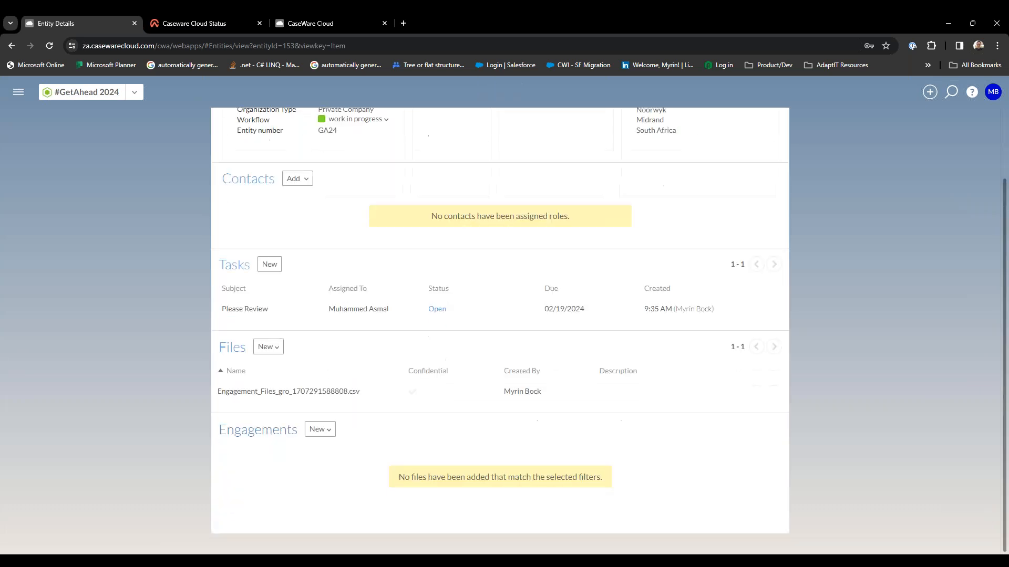
pyautogui.scroll(2, 499, 331)
pyautogui.hscroll(-5, 130, 78)
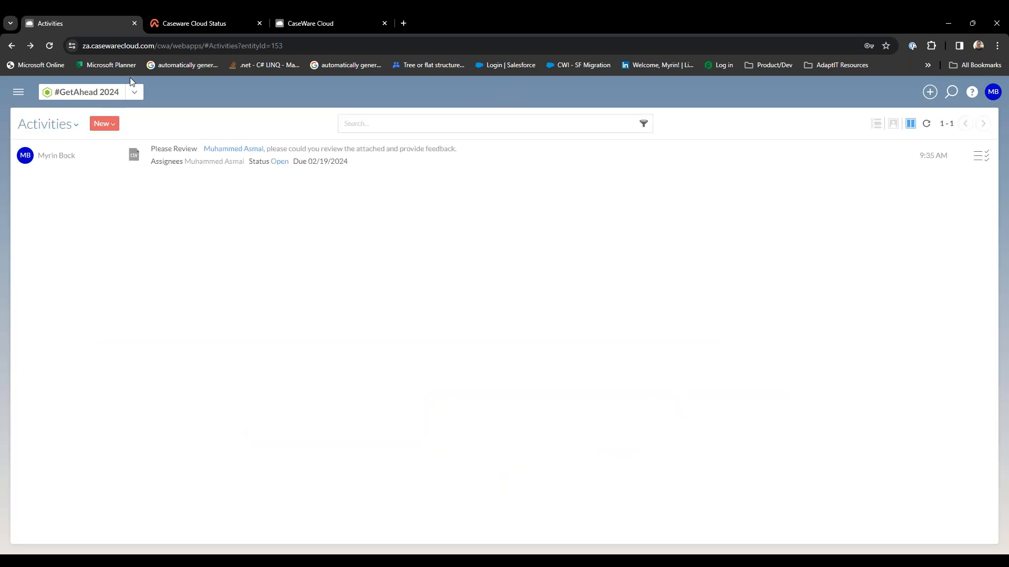
# Show the activities for All Entities, check the following page, and switch back to #GetAhead 2024.
pyautogui.click(136, 94)
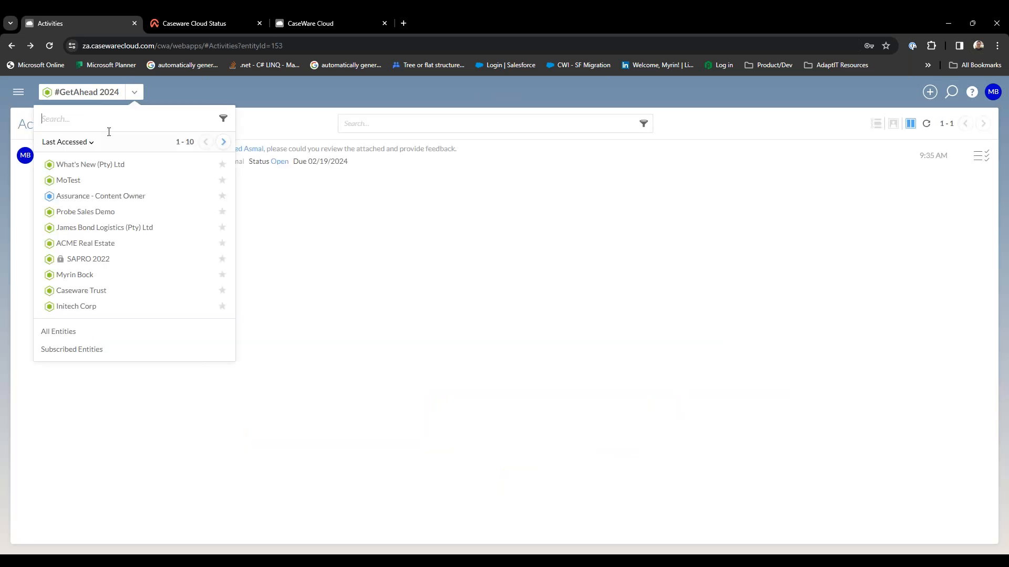
pyautogui.click(73, 336)
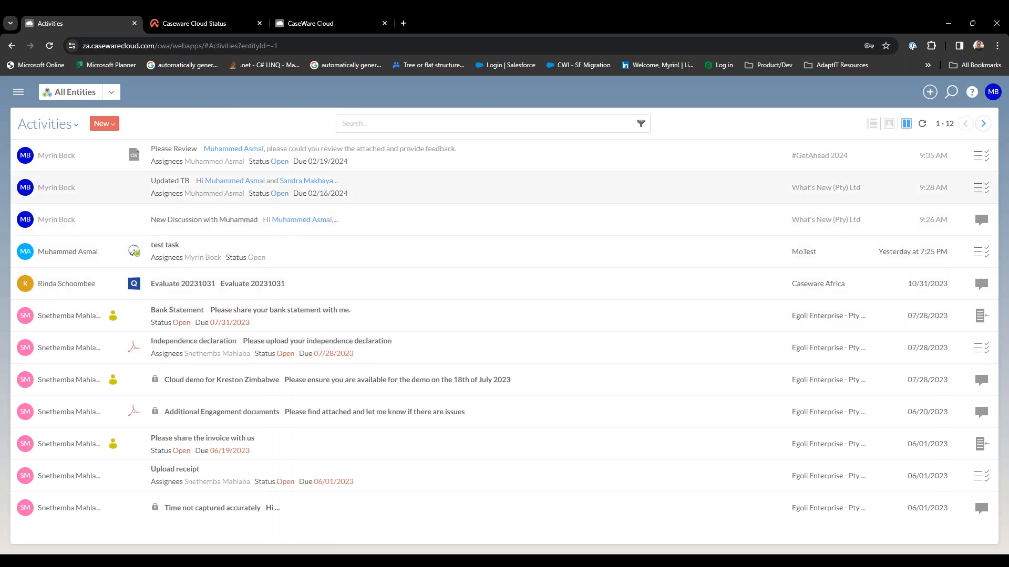
pyautogui.click(983, 125)
pyautogui.click(966, 127)
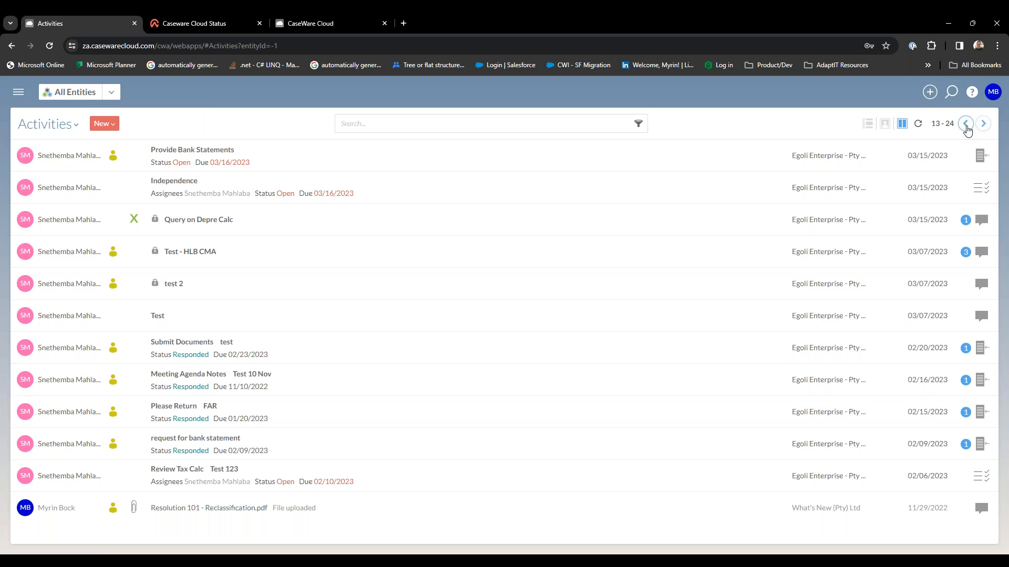
pyautogui.click(115, 92)
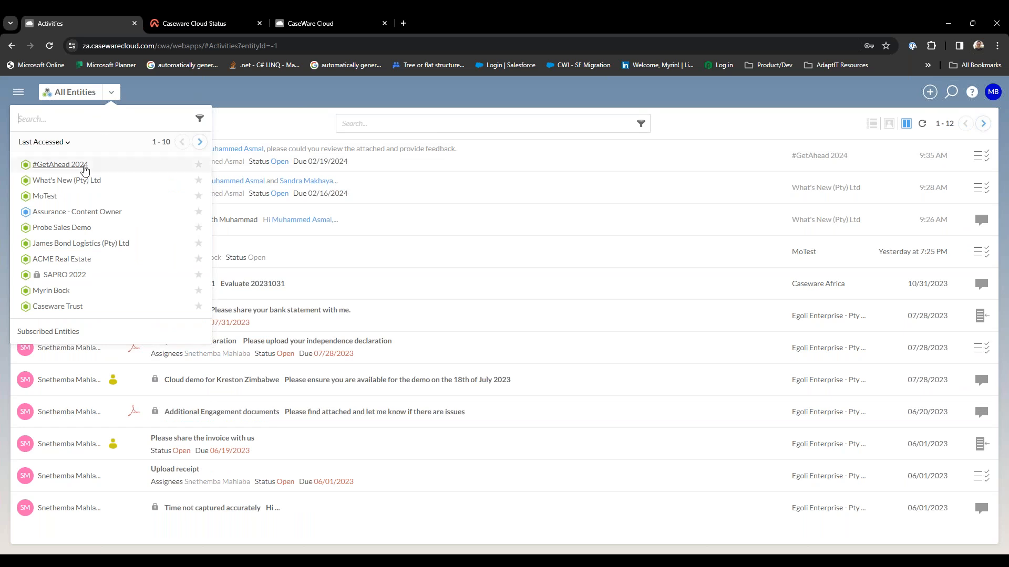
pyautogui.click(84, 168)
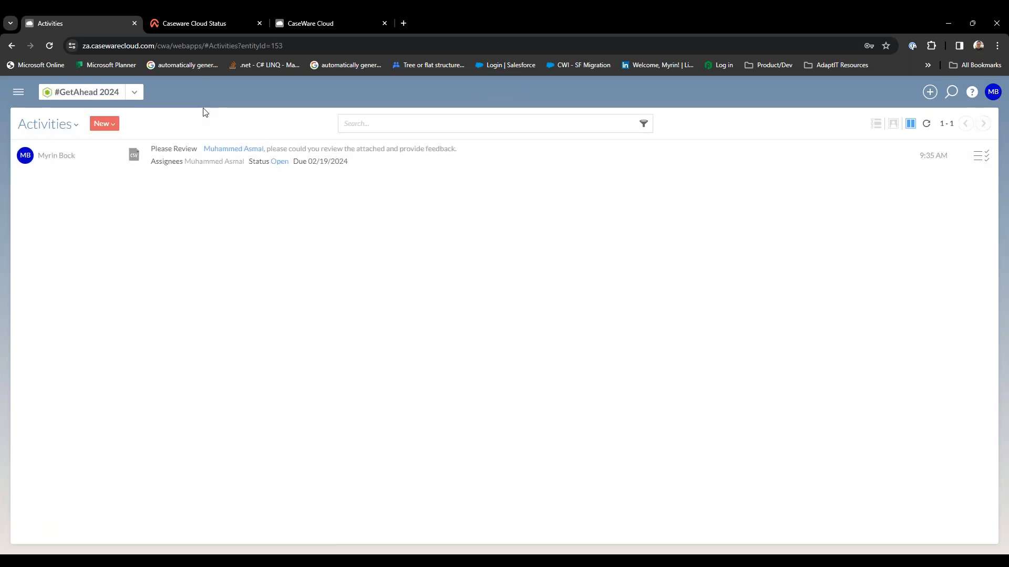
# Find Working Papers in the list of cloud apps and open it.
pyautogui.click(20, 99)
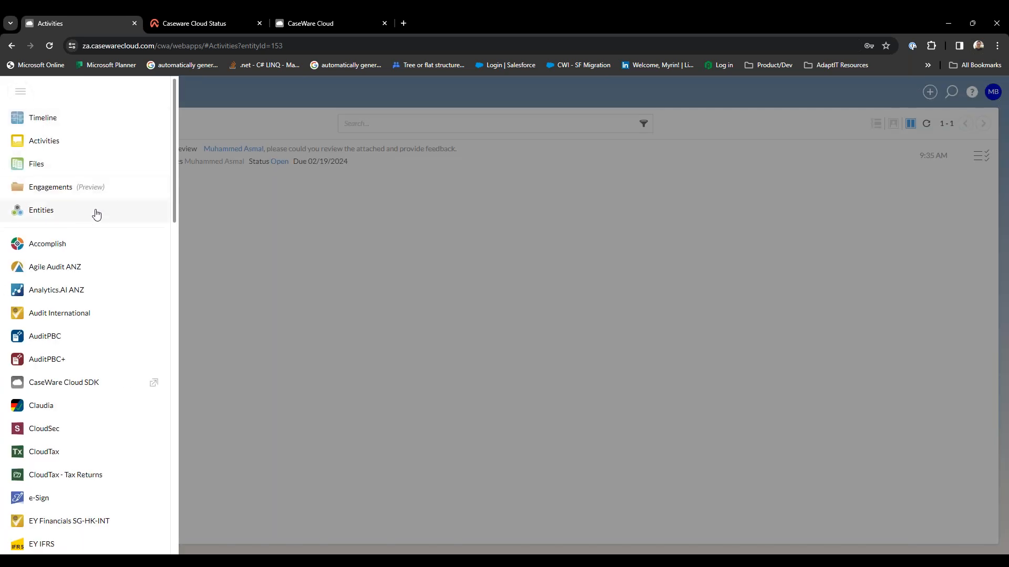
pyautogui.scroll(-7, 96, 214)
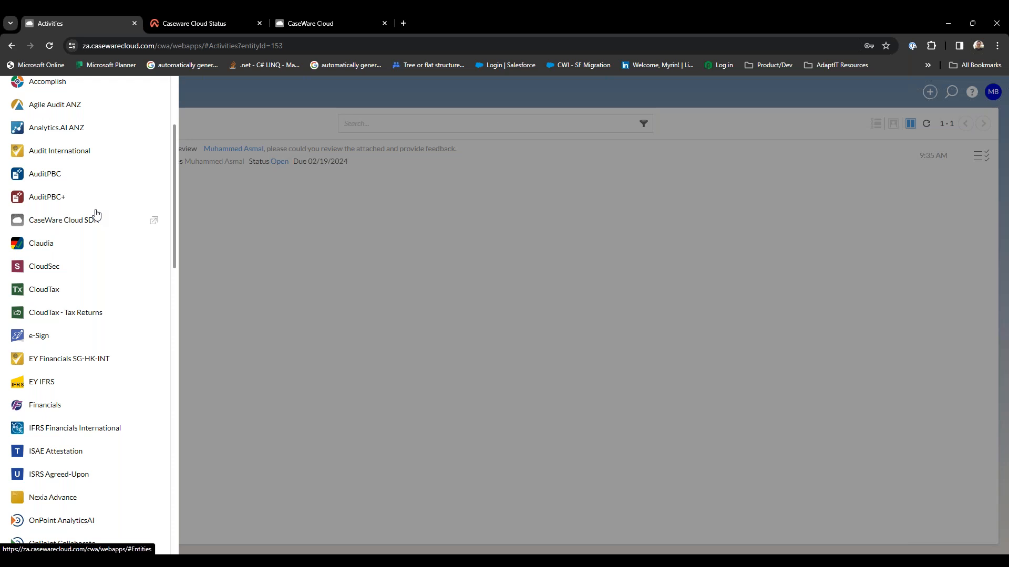
pyautogui.scroll(-12, 96, 213)
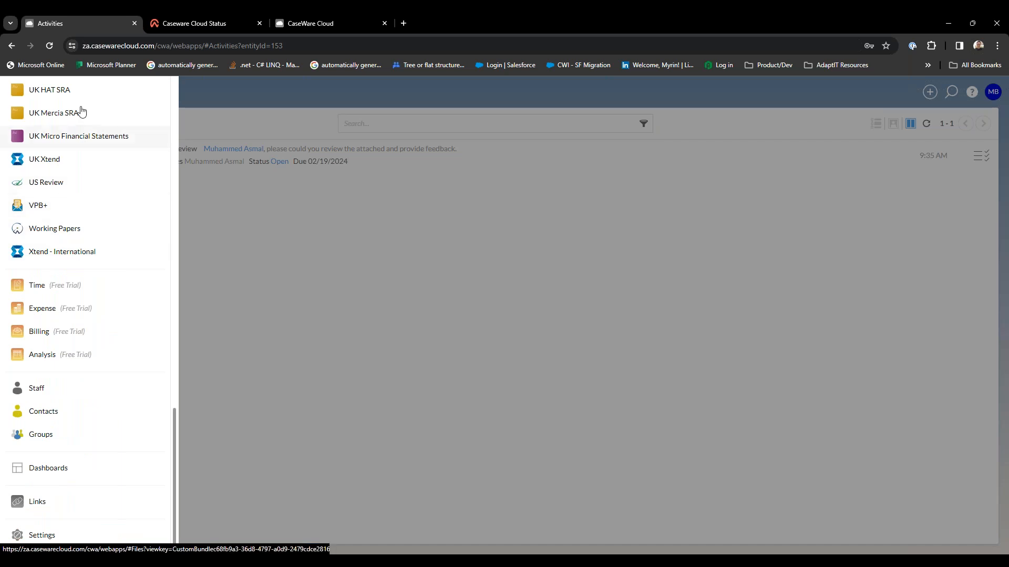
pyautogui.click(107, 232)
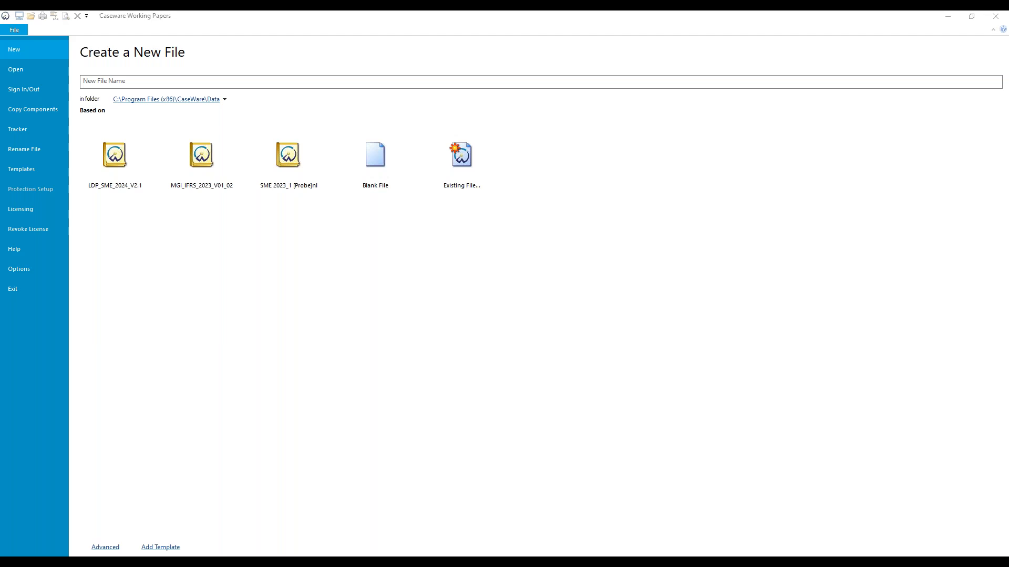
# View the program's Help information, the page for creating a new file and the list of recent files.
pyautogui.click(35, 253)
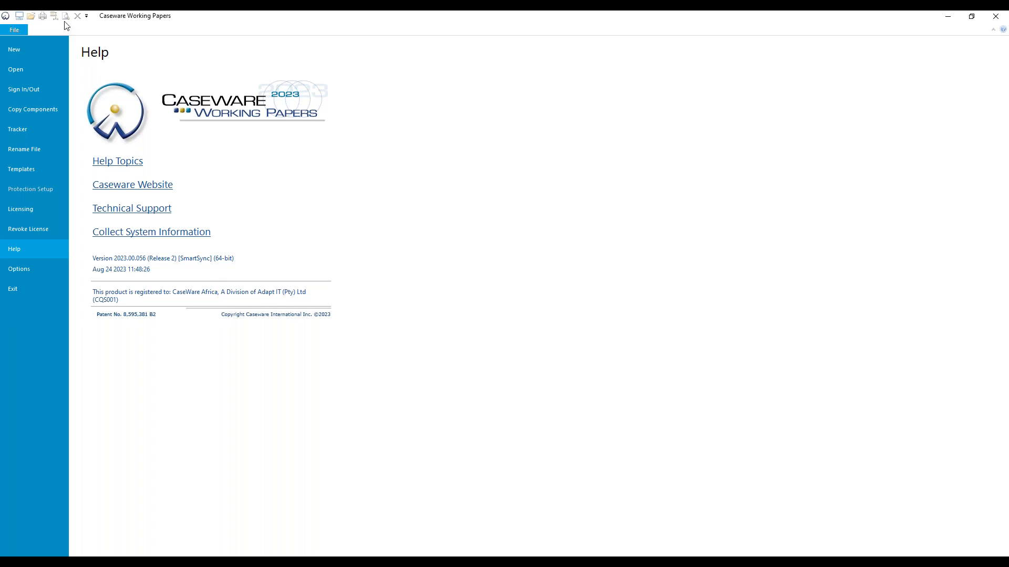
pyautogui.click(28, 51)
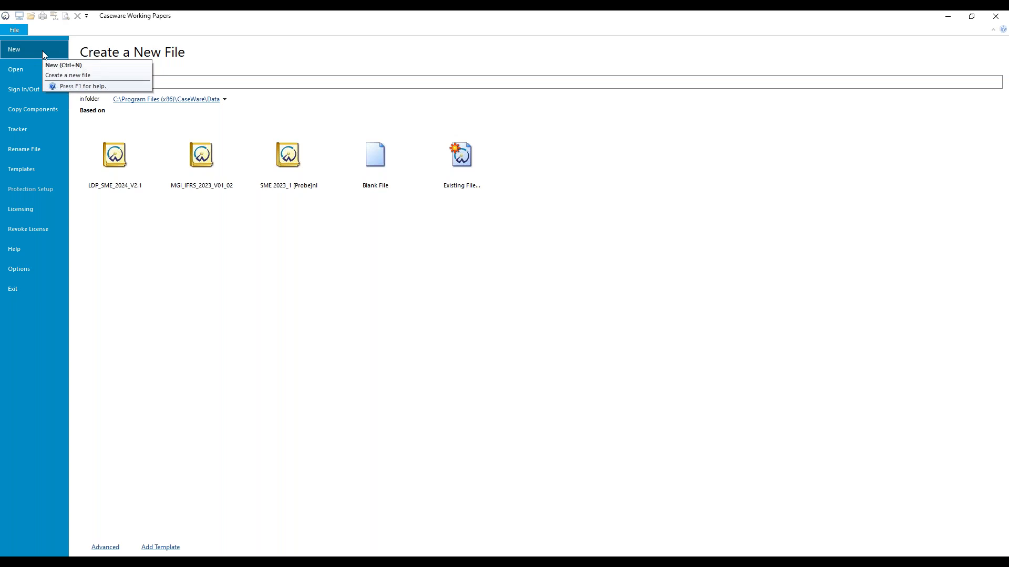
pyautogui.click(42, 74)
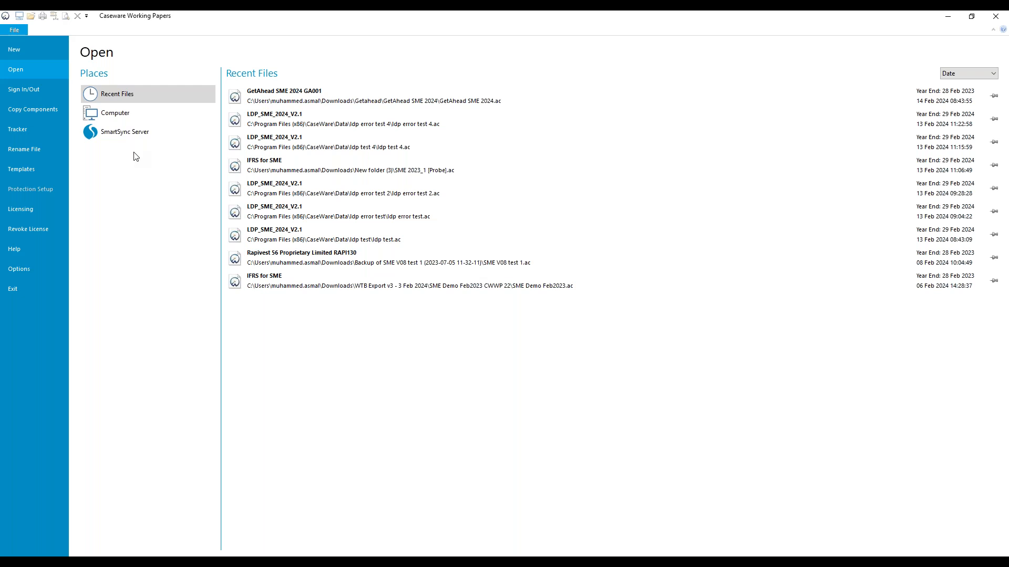
# Enable Caseware Cloud integration in the options, keeping za.casewarecloud.com/cwa/ as the active server, and apply the settings.
pyautogui.click(38, 270)
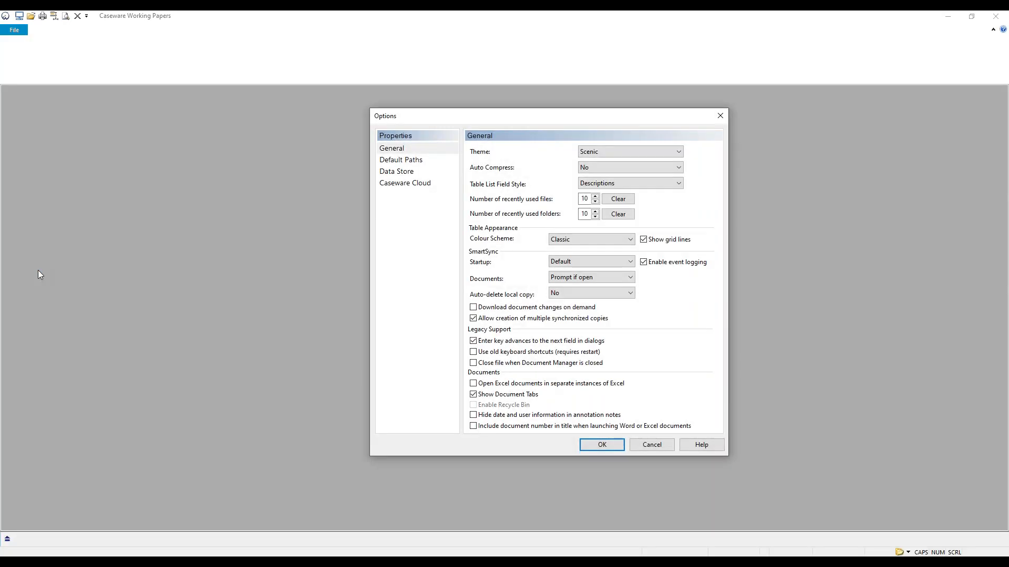
pyautogui.click(420, 188)
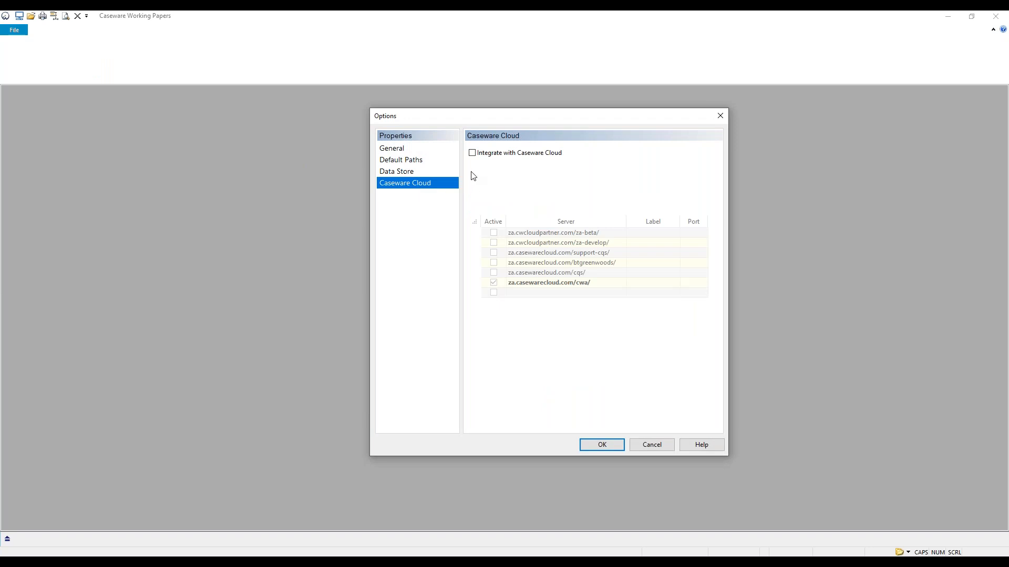
pyautogui.click(473, 154)
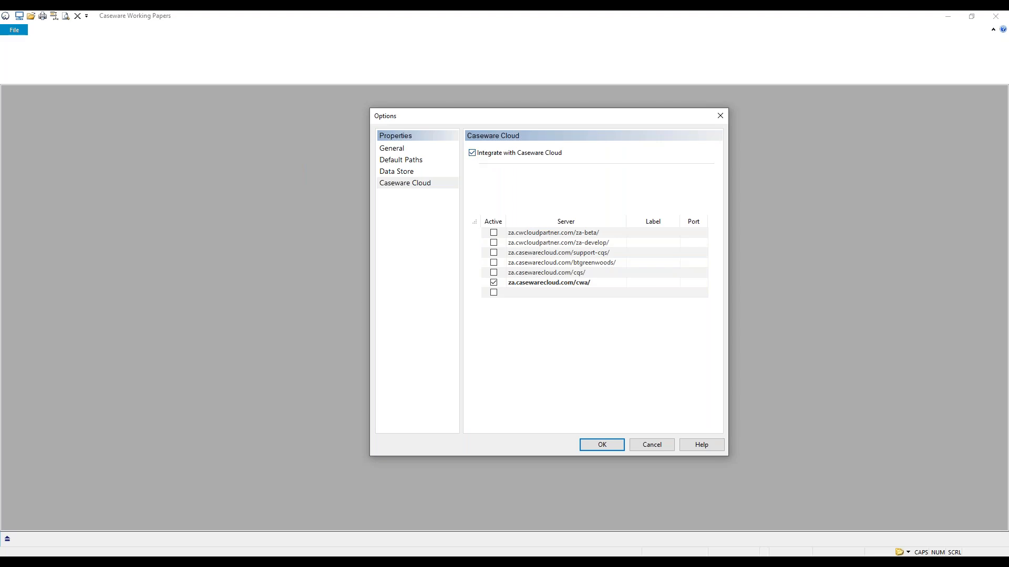
pyautogui.click(513, 283)
pyautogui.click(595, 284)
pyautogui.moveTo(594, 284); pyautogui.dragTo(507, 284)
pyautogui.click(563, 323)
pyautogui.click(601, 445)
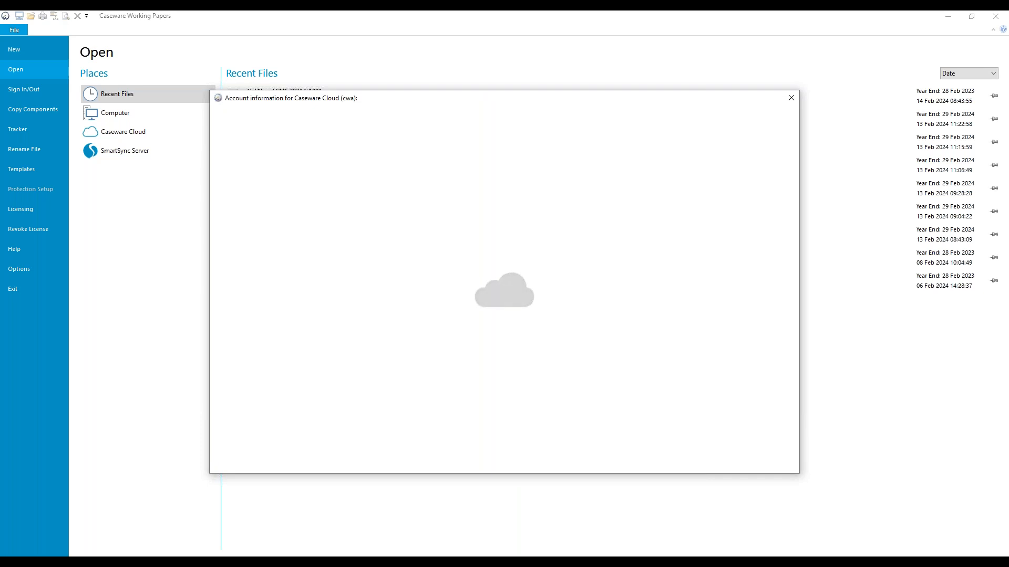
# Sign in to Caseware Cloud with the saved account e-mail and the account password.
pyautogui.click(442, 252)
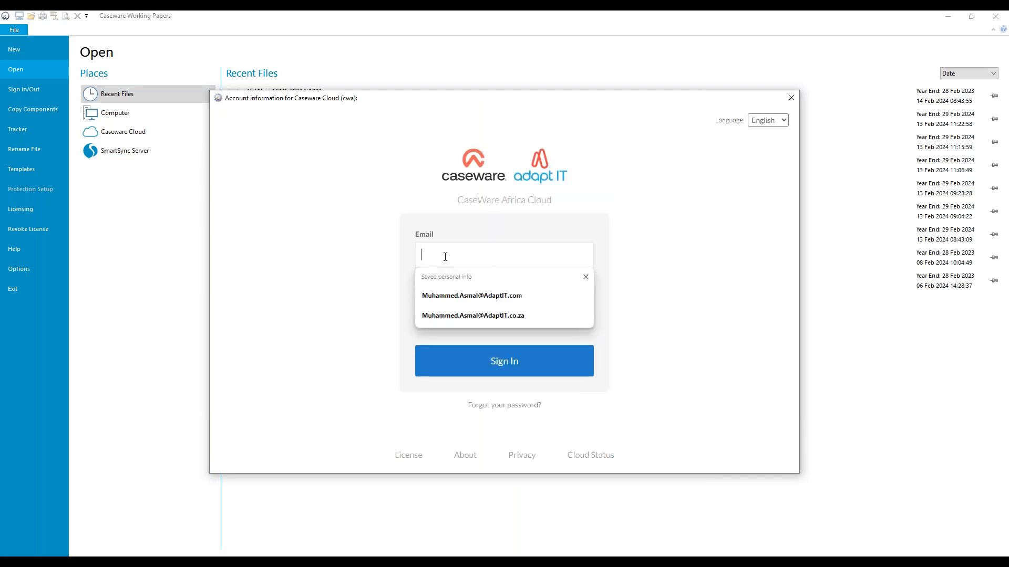
pyautogui.click(479, 295)
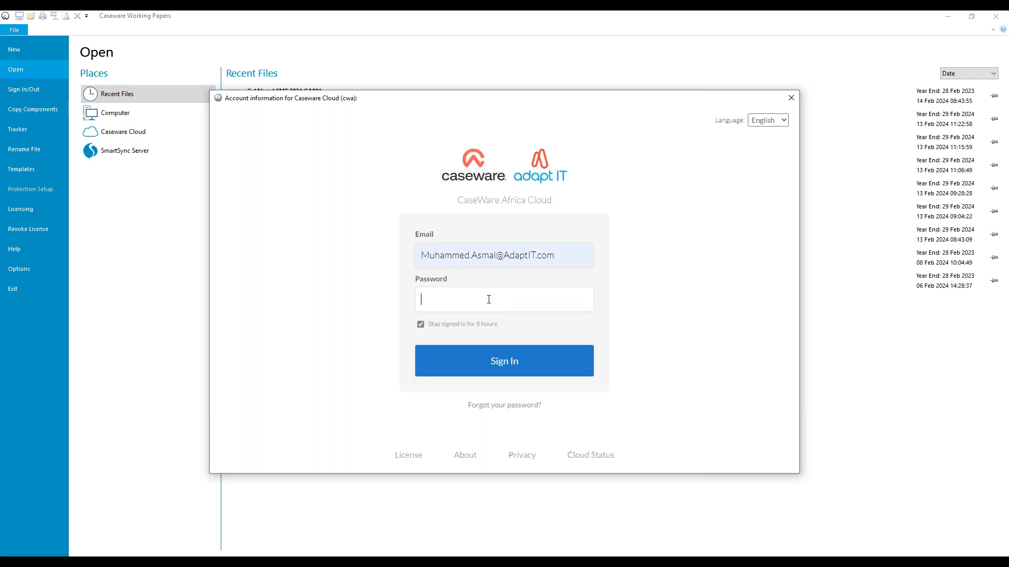
pyautogui.write('************')
pyautogui.click(496, 370)
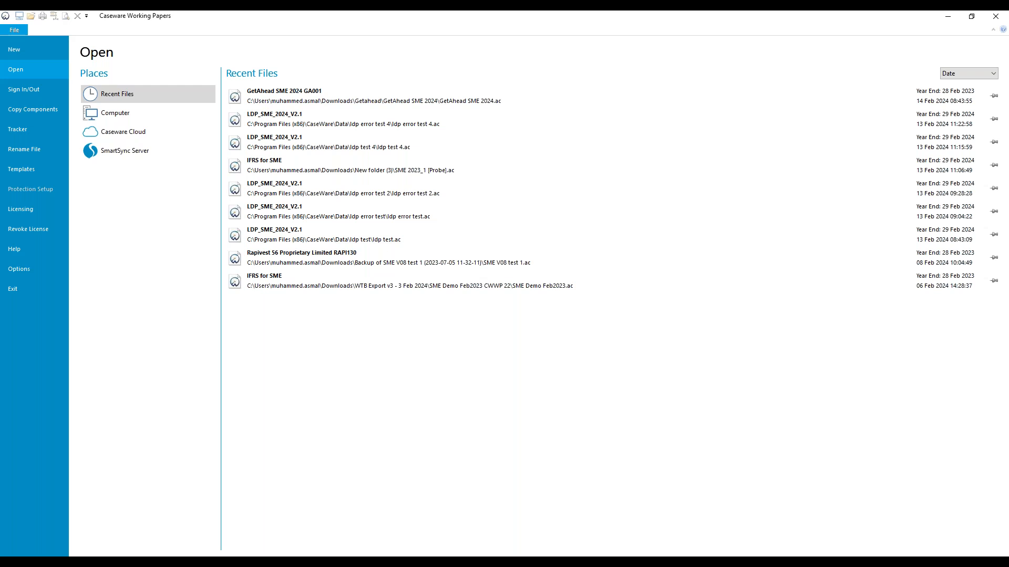
# Try to open the recent file GetAhead SME 2024, dismissing the access error and closing Working Papers after each attempt.
pyautogui.click(298, 101)
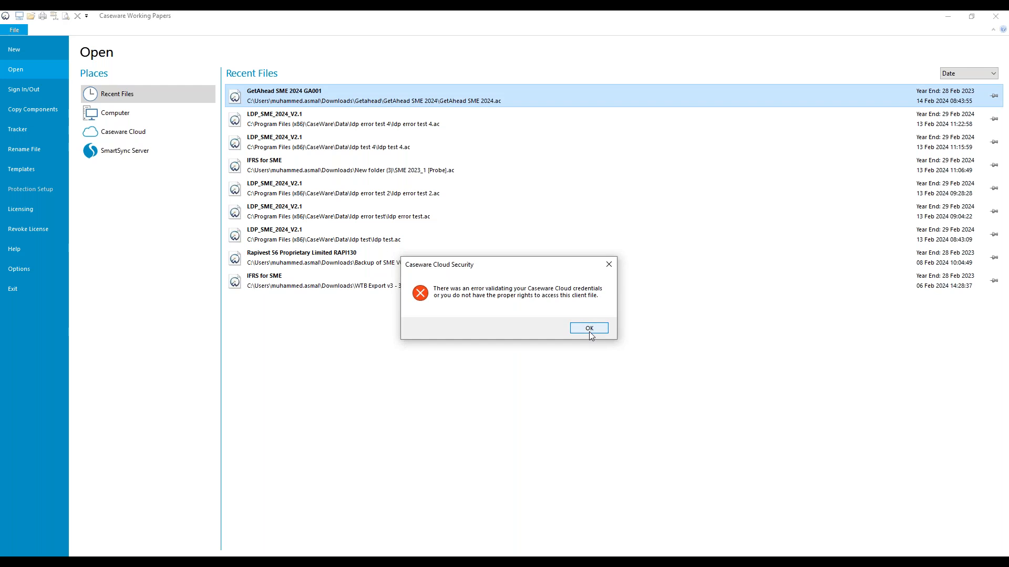
pyautogui.click(590, 331)
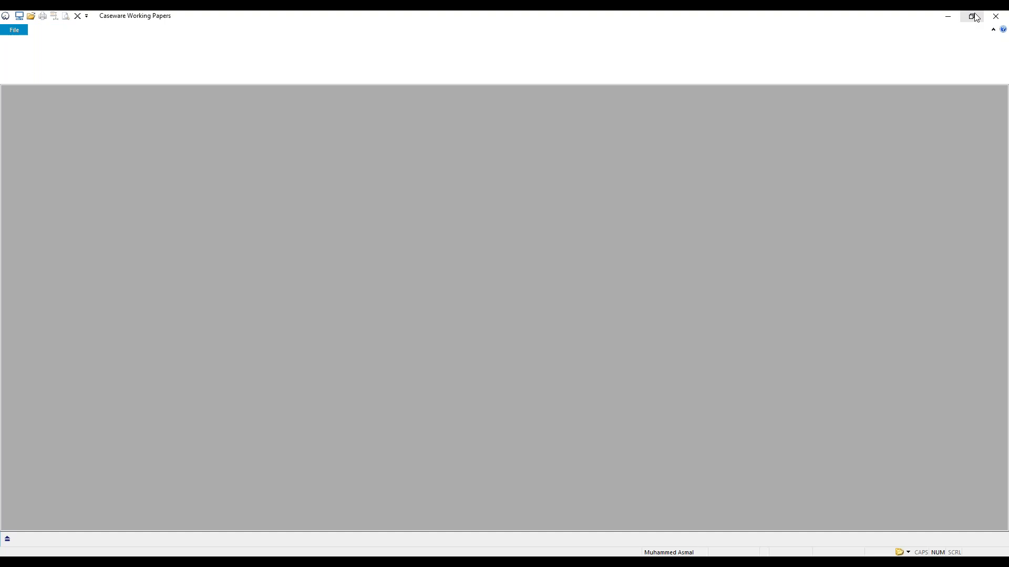
pyautogui.click(993, 20)
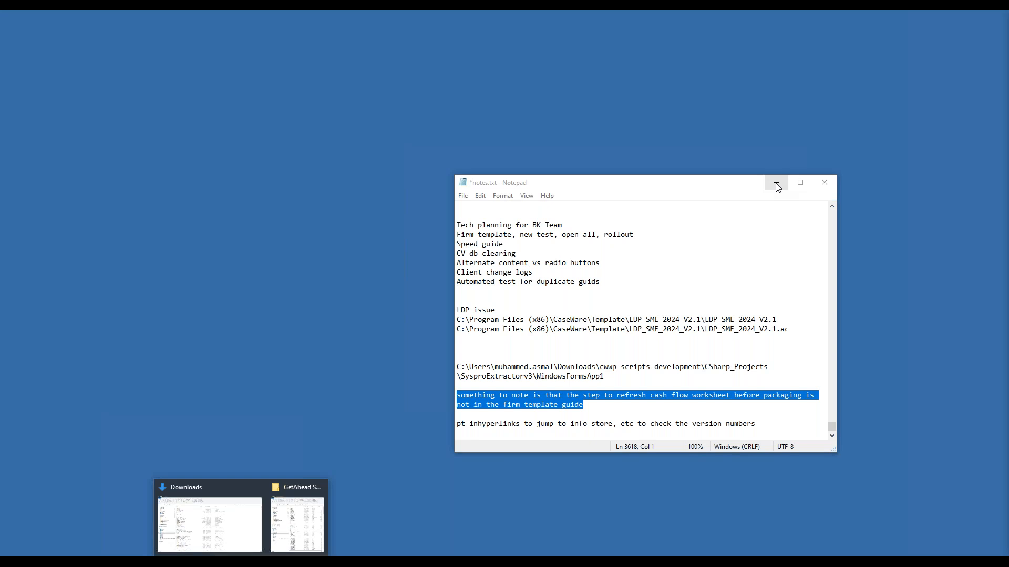
pyautogui.click(777, 186)
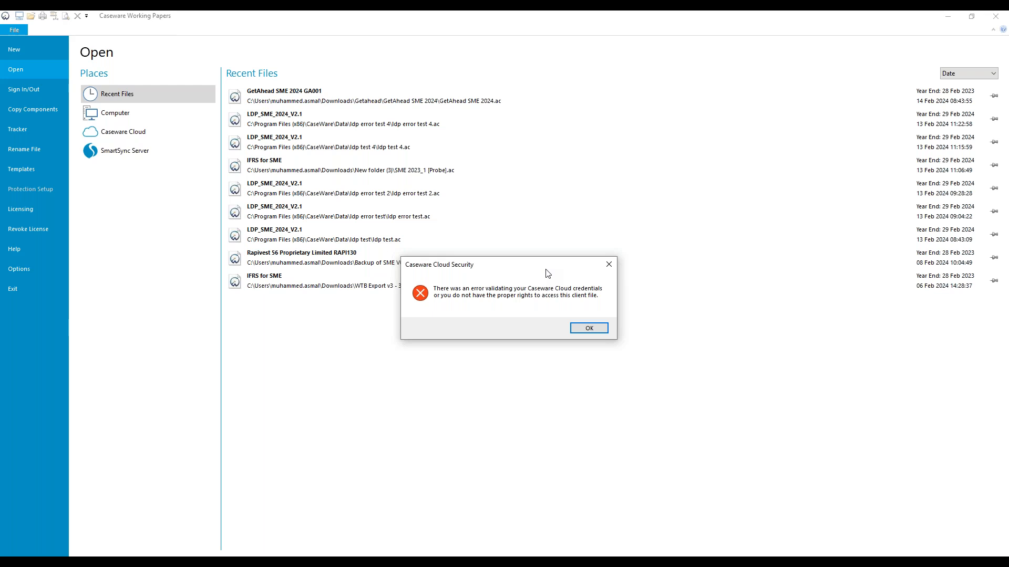
pyautogui.click(581, 328)
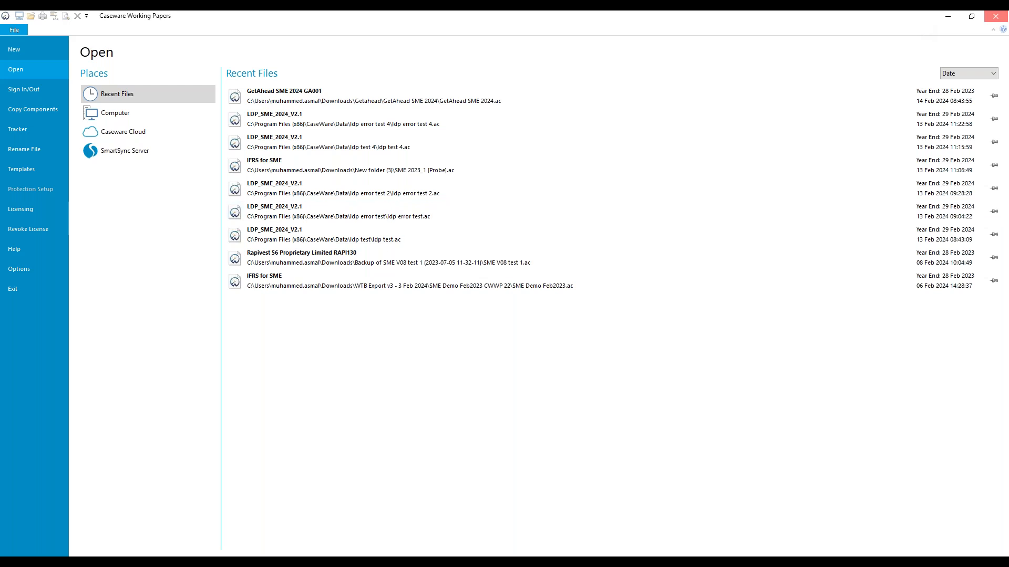
pyautogui.click(996, 16)
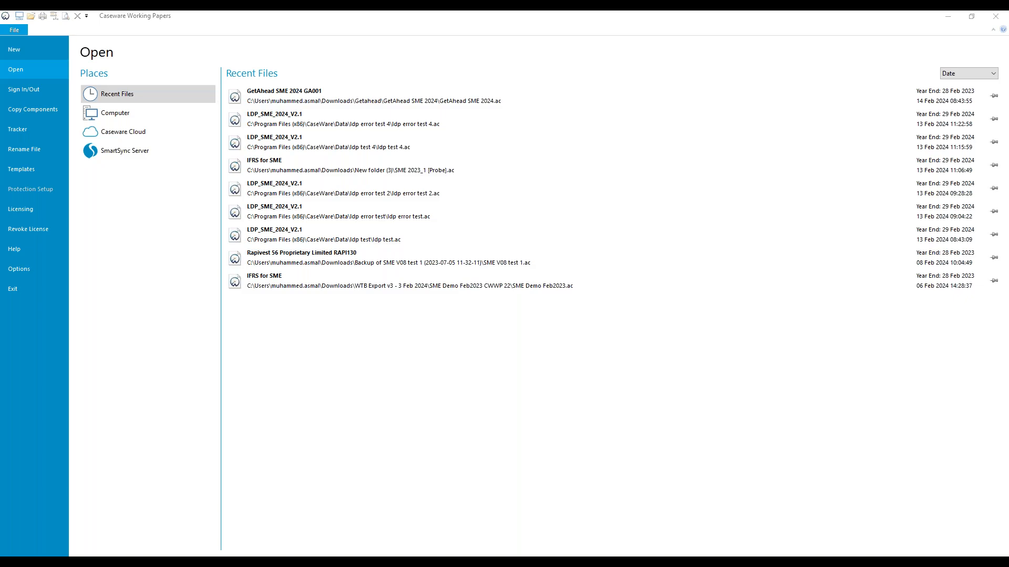
# Check the login and active server in the Caseware Cloud options, close them and dismiss the file access error.
pyautogui.click(21, 273)
pyautogui.click(402, 183)
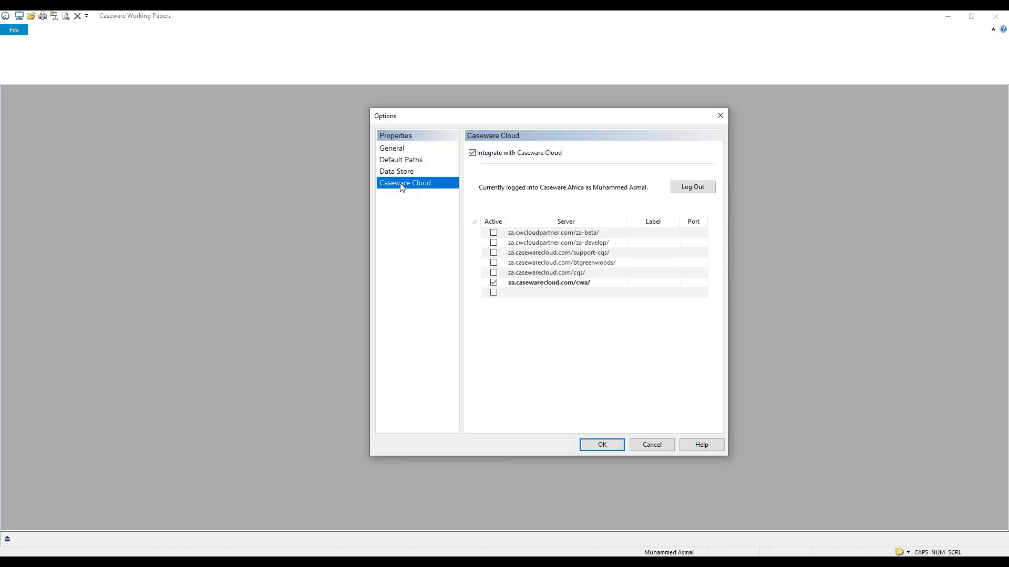
pyautogui.click(720, 116)
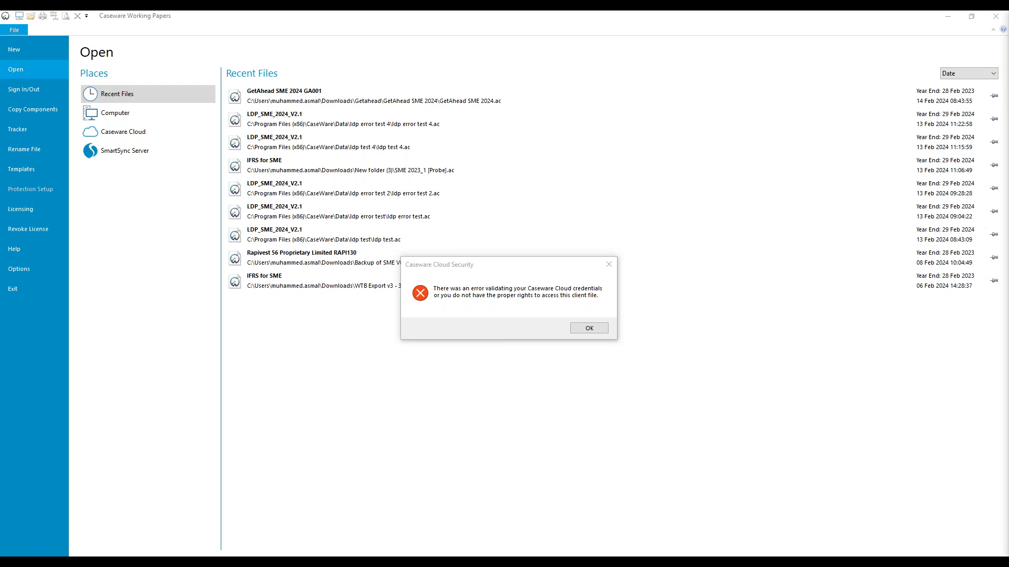
pyautogui.click(589, 328)
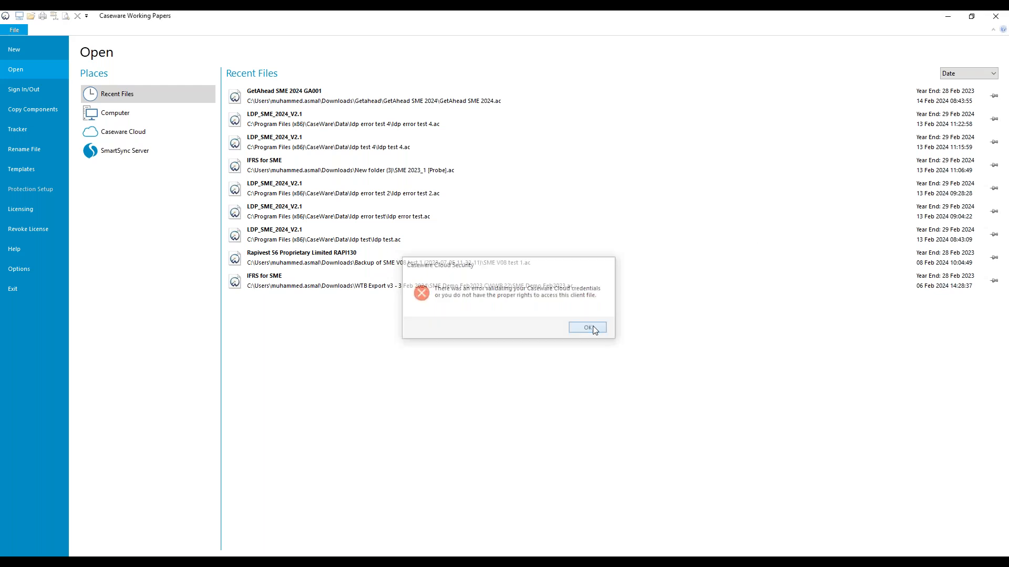
# Create a new file named Get ahead sme 2024 based on the SME 2023_1 [Probe]nl template.
pyautogui.click(30, 48)
pyautogui.click(171, 81)
pyautogui.write('Get ahead sme 2024')
pyautogui.click(284, 177)
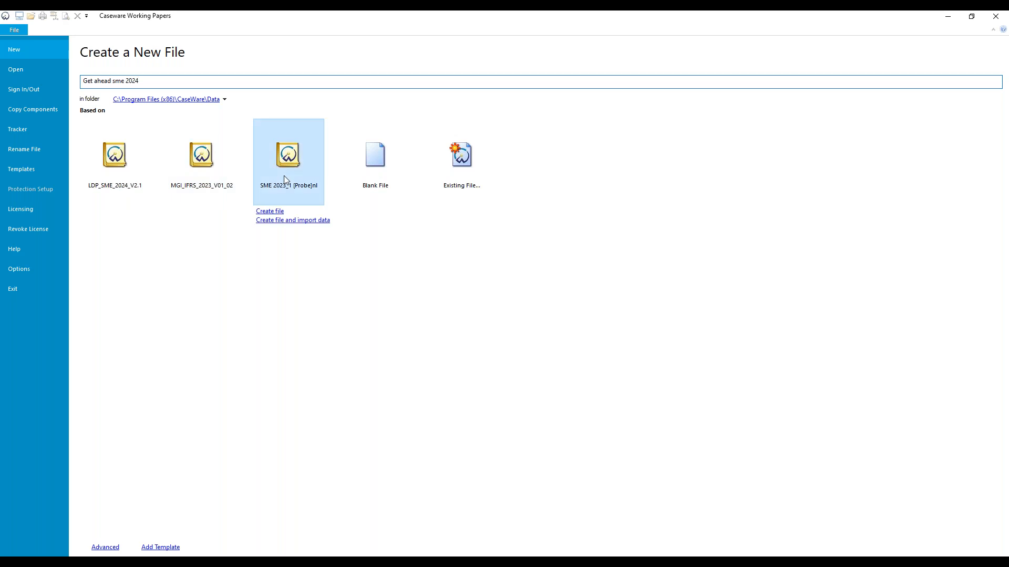
pyautogui.click(274, 211)
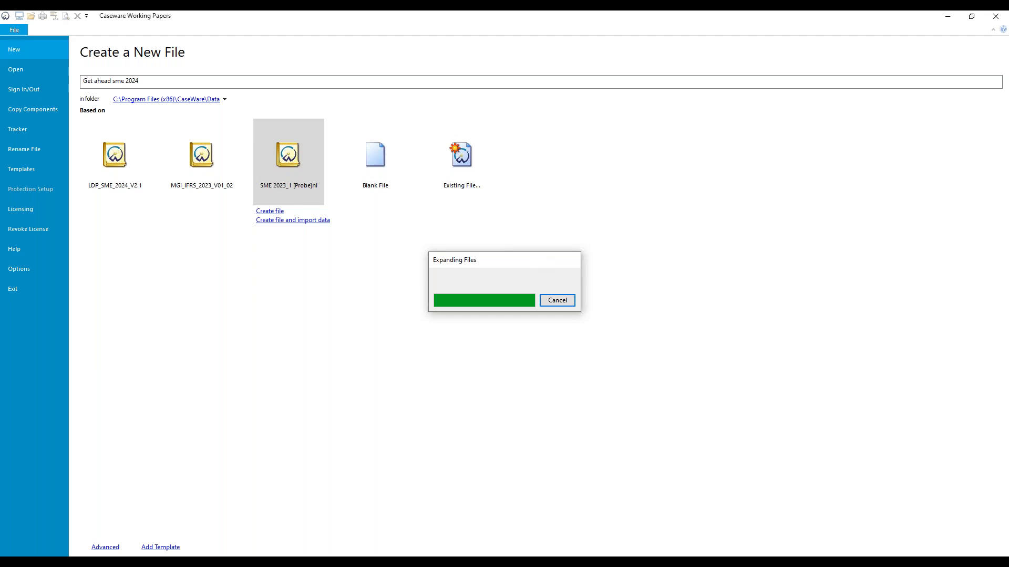
# Accept the template's security notice and log in with its user name and password to copy the template files.
pyautogui.click(536, 332)
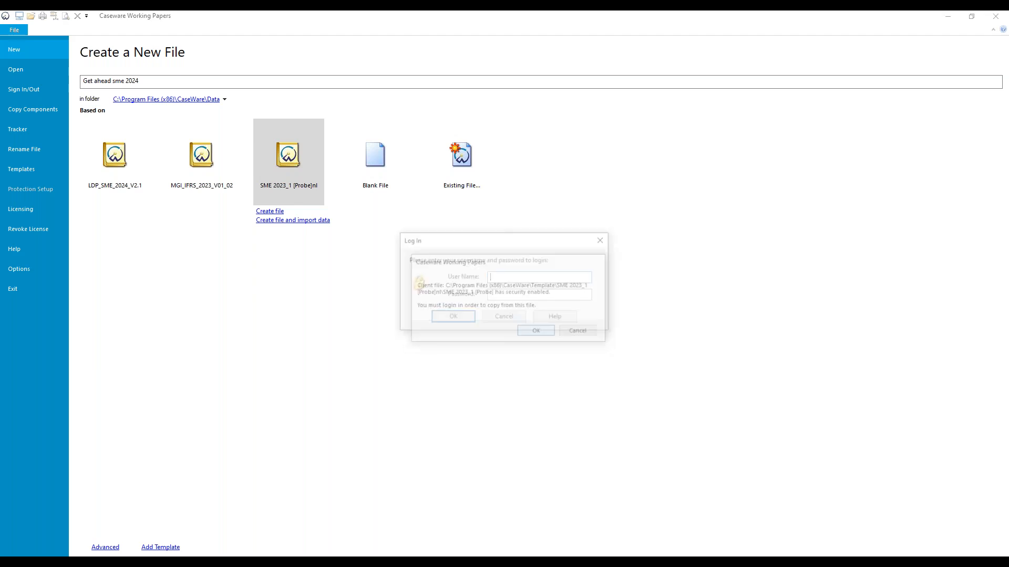
pyautogui.write('sup')
pyautogui.press('Return')
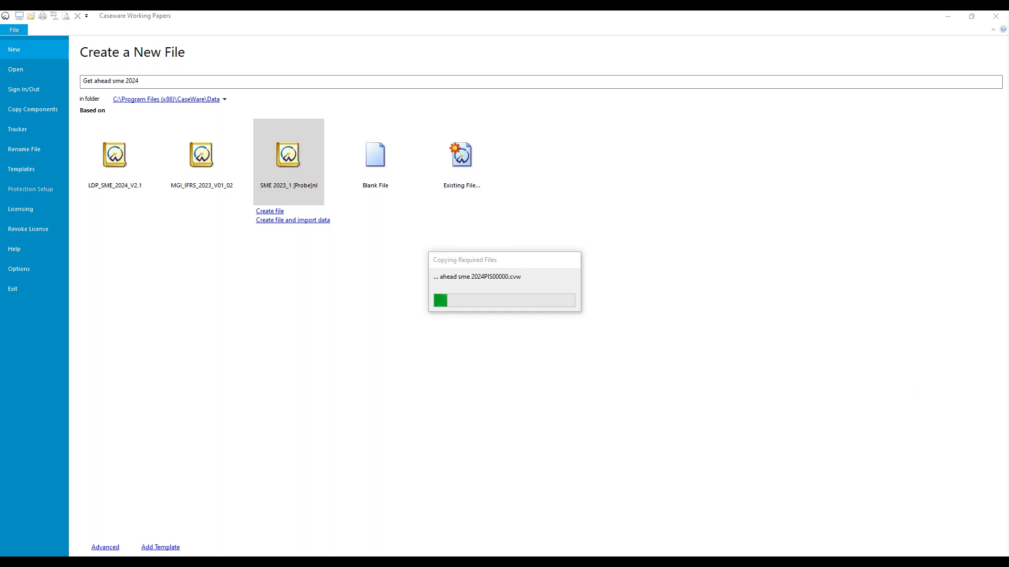
# Switch to the Getahead.pptx presentation in PowerPoint and move its window with the SmartSync slide into view.
pyautogui.moveTo(1008, 42); pyautogui.dragTo(644, 151)
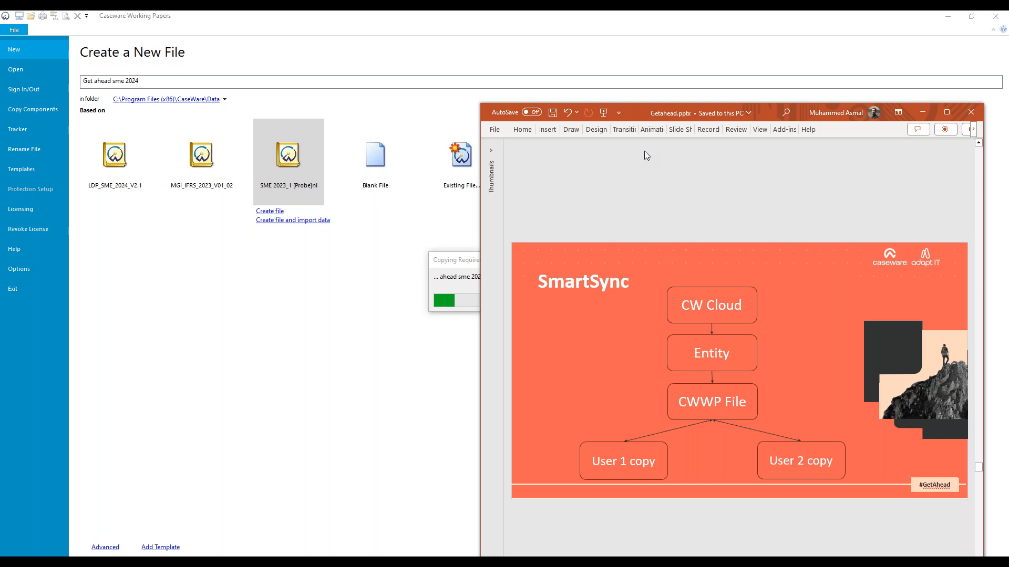
pyautogui.press('super+Up')
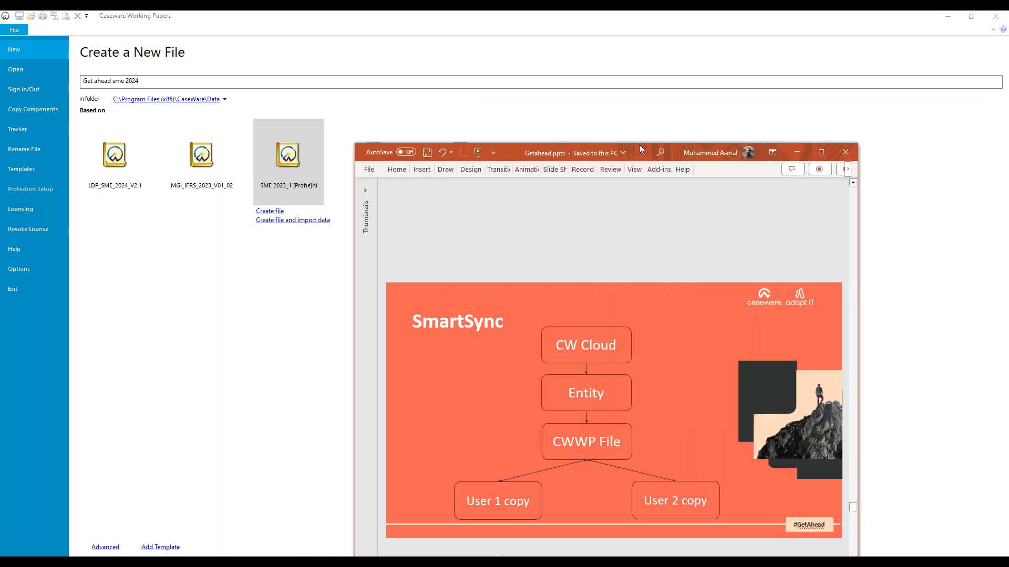
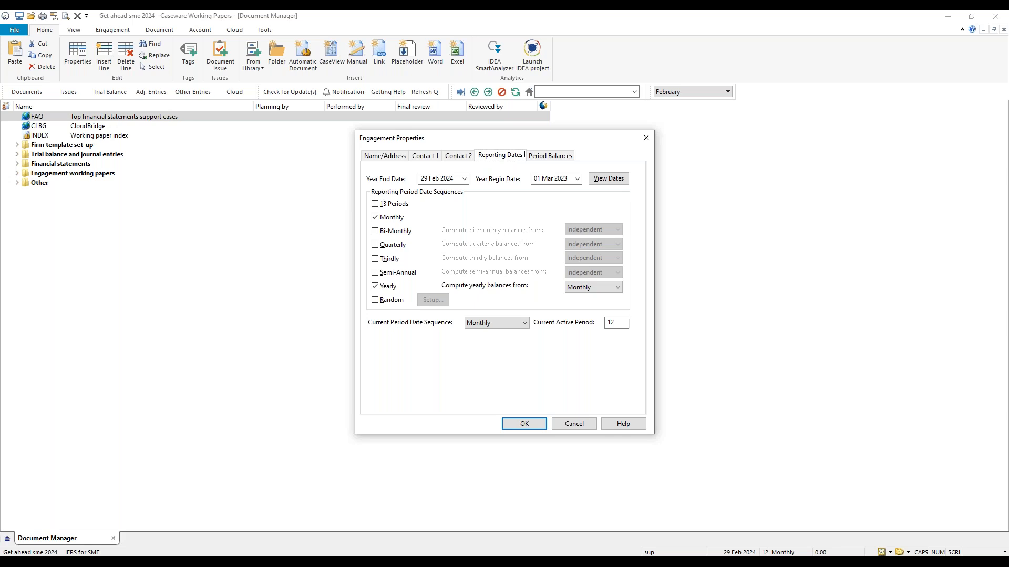
# Accept the engagement's reporting dates and publish the file to the #GetAhead 2024 entity on the Caseware Cloud server.
pyautogui.click(526, 424)
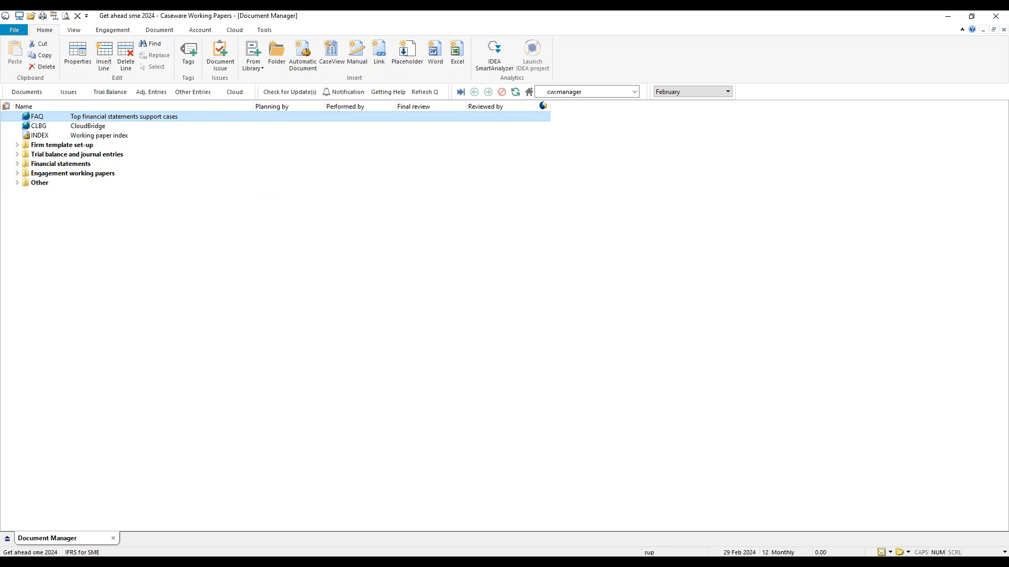
pyautogui.click(236, 30)
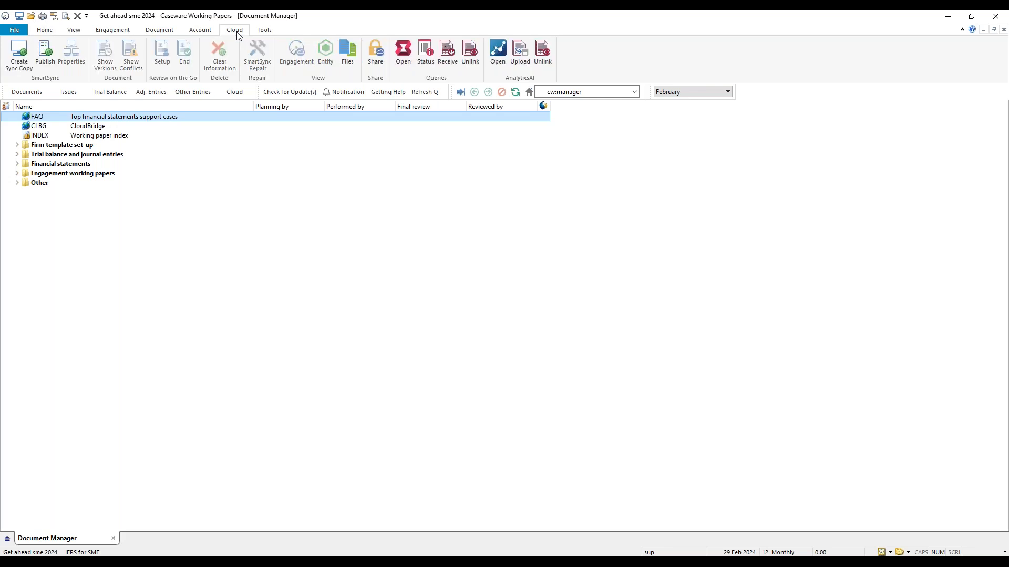
pyautogui.click(43, 62)
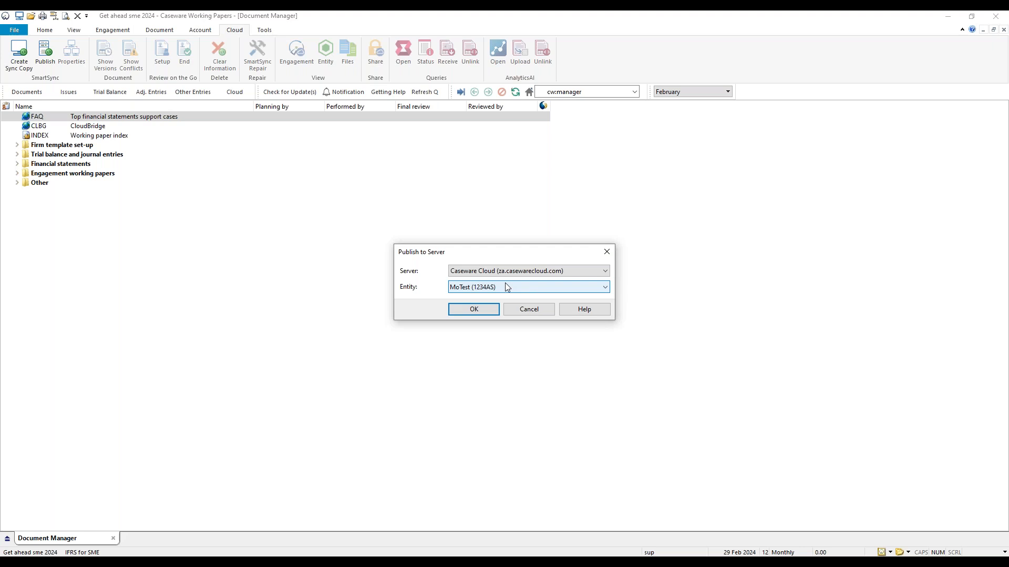
pyautogui.click(558, 289)
pyautogui.click(534, 307)
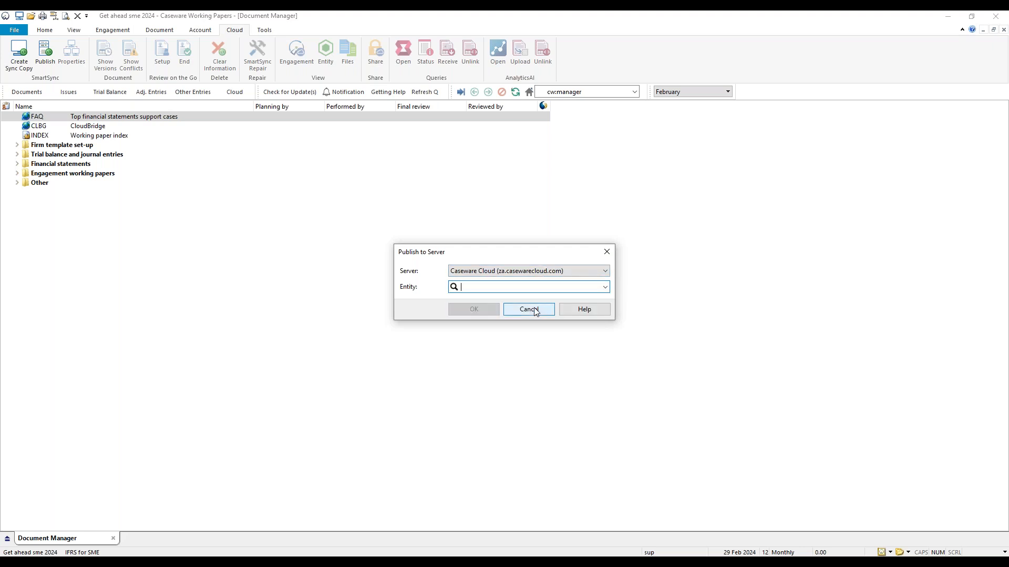
pyautogui.write('getah')
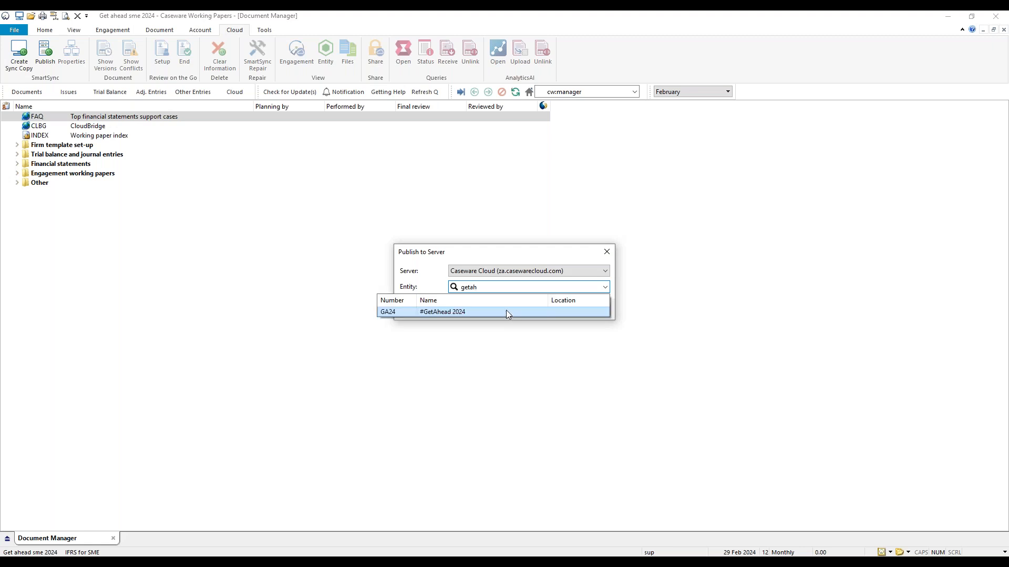
pyautogui.click(506, 314)
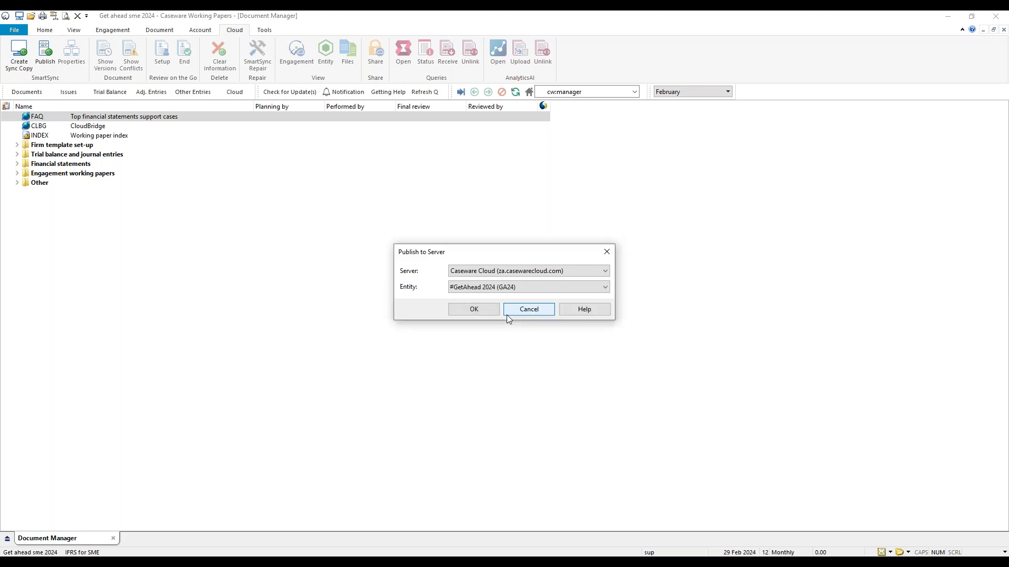
pyautogui.click(474, 317)
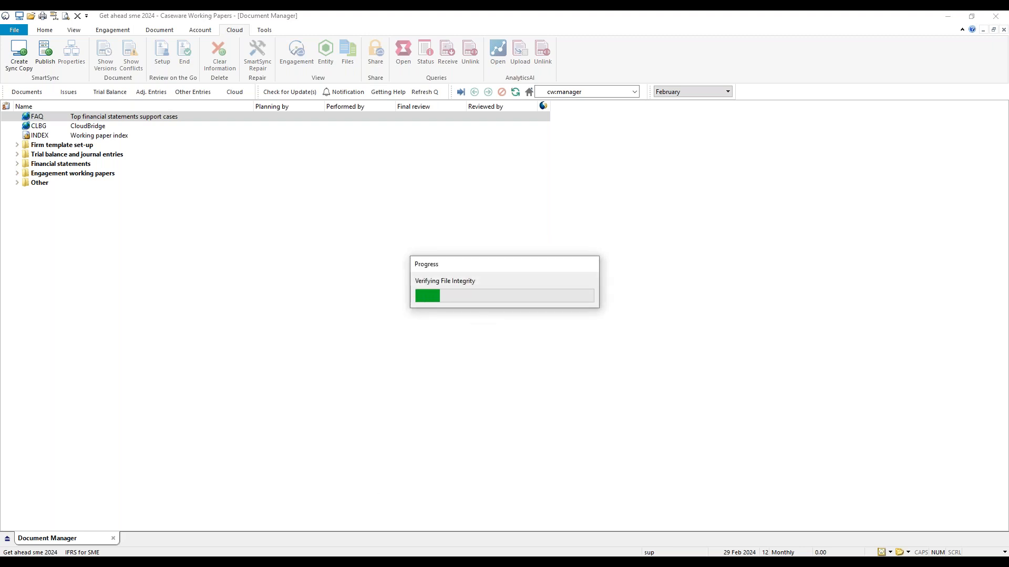
# Switch to the browser, examine the Files and Engagements sections of the #GetAhead 2024 entity page, and return to Working Papers.
pyautogui.moveTo(338, 554)
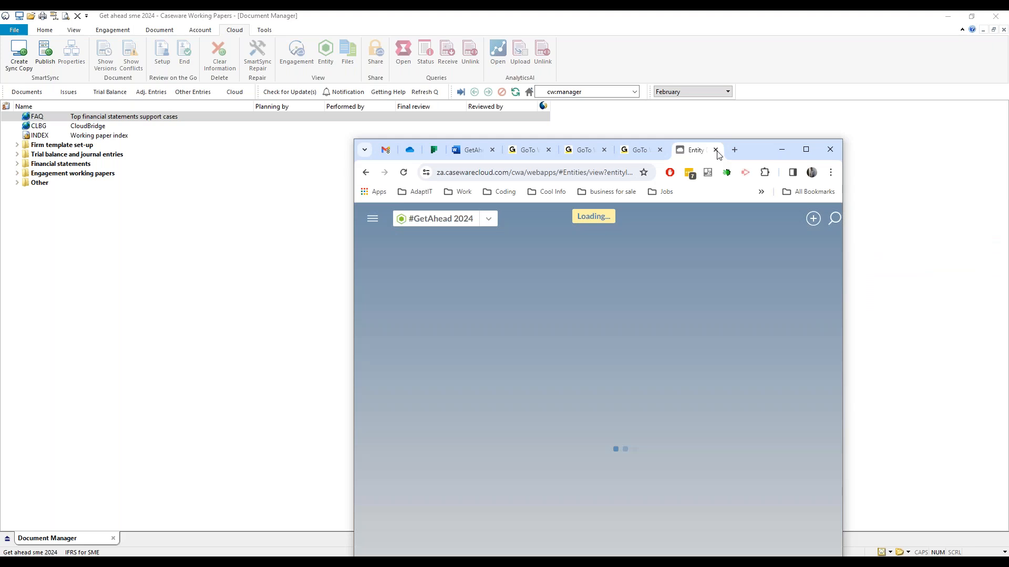
pyautogui.moveTo(744, 151); pyautogui.dragTo(683, 143)
pyautogui.doubleClick(683, 143)
pyautogui.scroll(-3, 428, 412)
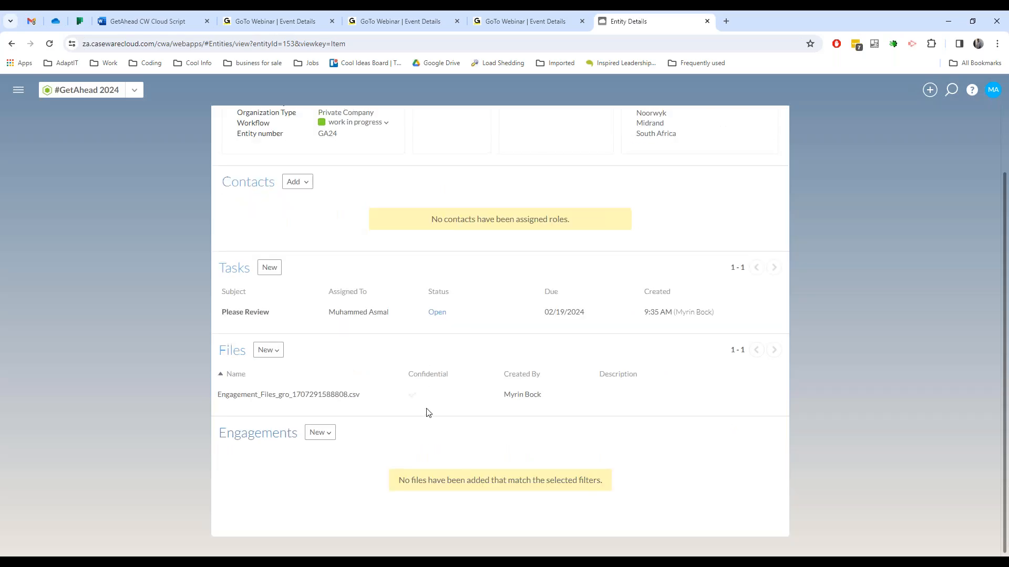
pyautogui.scroll(2, 357, 273)
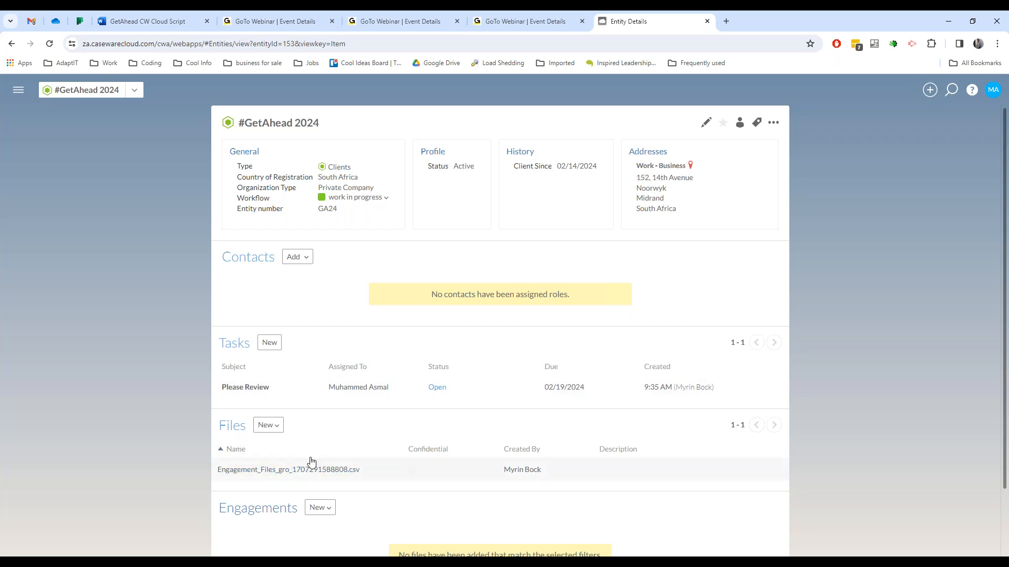
pyautogui.scroll(-1, 399, 535)
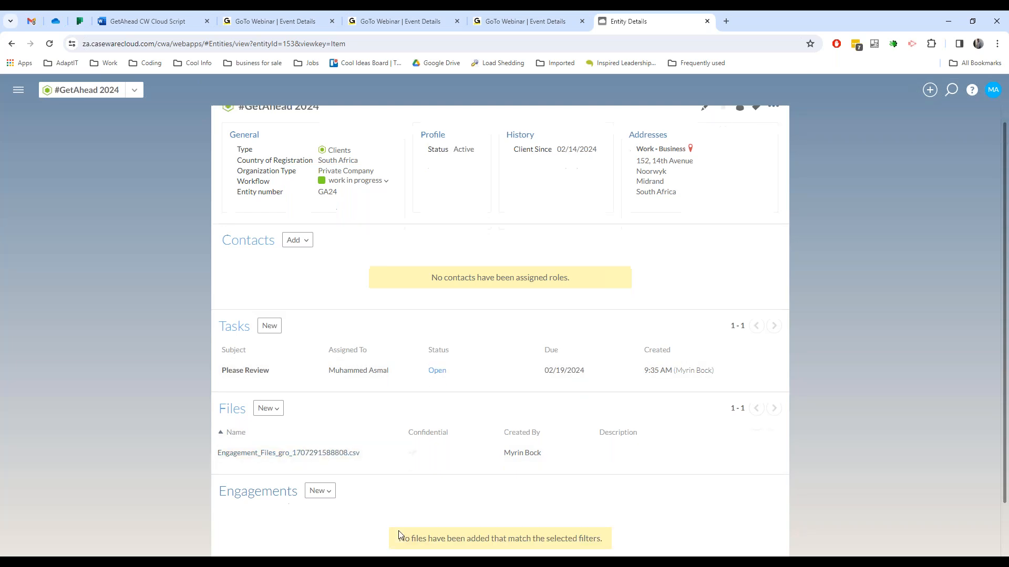
pyautogui.scroll(-1, 400, 535)
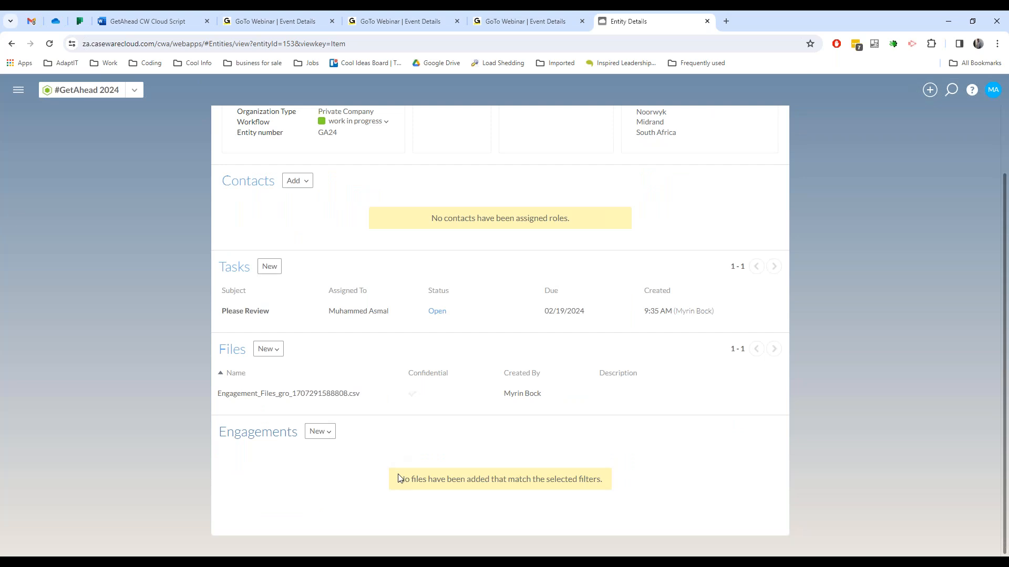
pyautogui.doubleClick(852, 23)
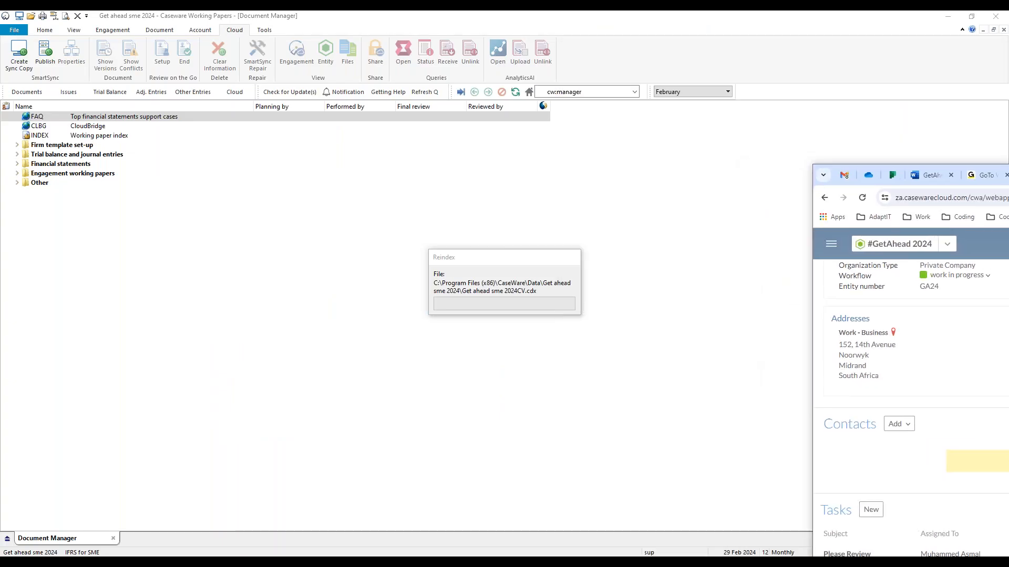
pyautogui.moveTo(998, 175); pyautogui.dragTo(1008, 175)
pyautogui.moveTo(1008, 126); pyautogui.dragTo(719, 3)
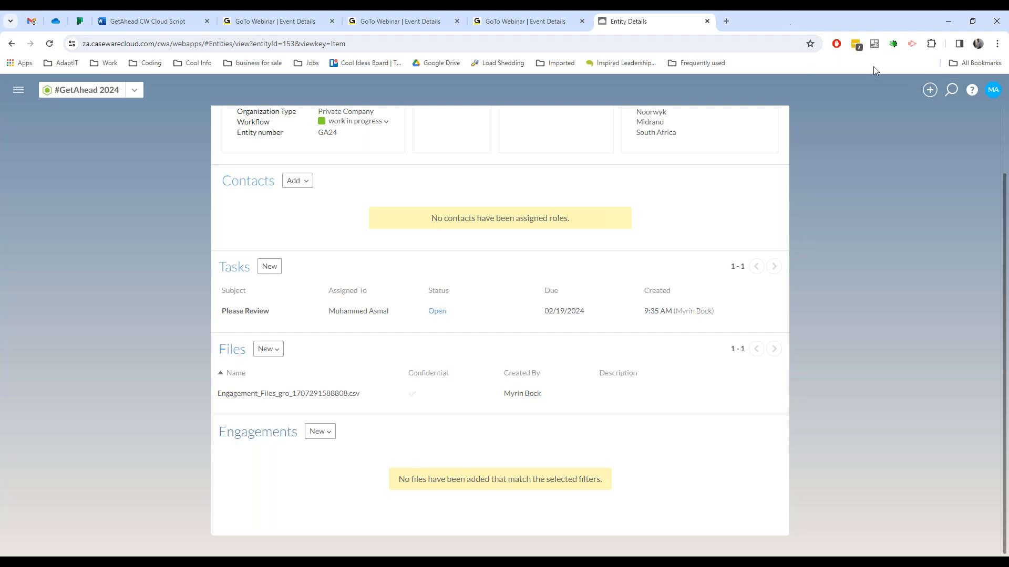
pyautogui.moveTo(873, 21); pyautogui.dragTo(1005, 173)
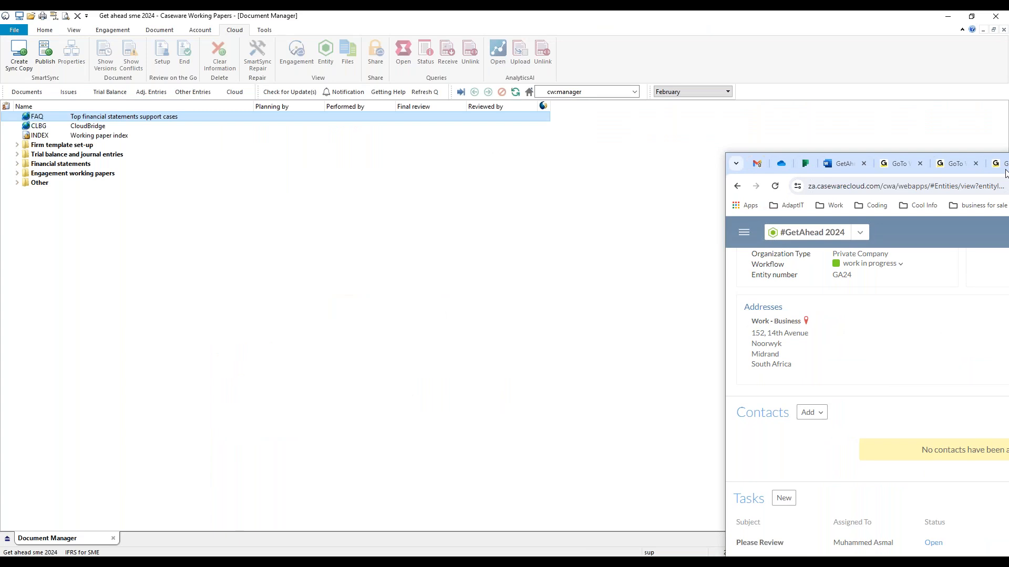
pyautogui.moveTo(1005, 173); pyautogui.dragTo(1008, 174)
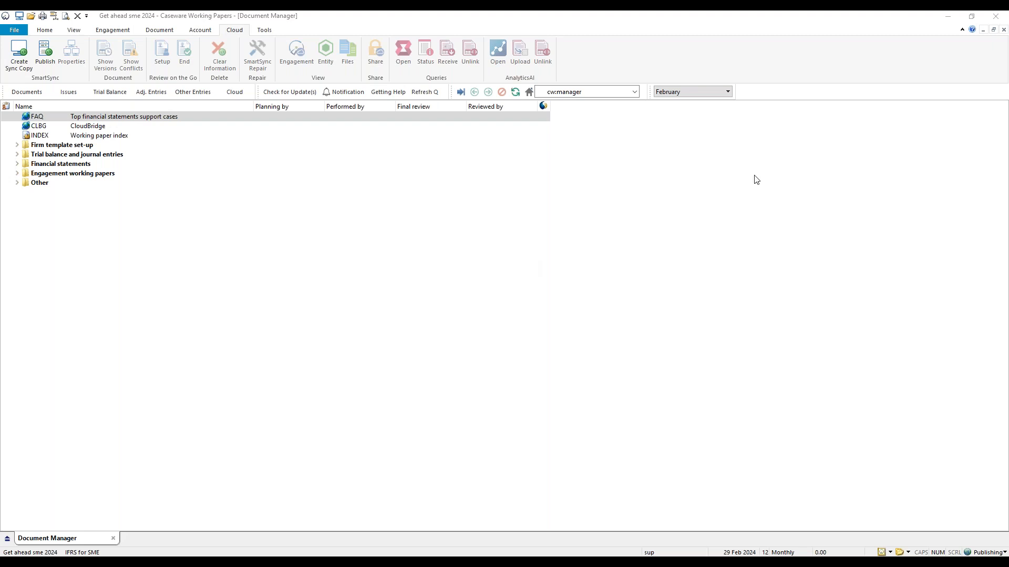
# Agree to review the user assignment in Cloud and decline creating a new Queries file.
pyautogui.click(995, 16)
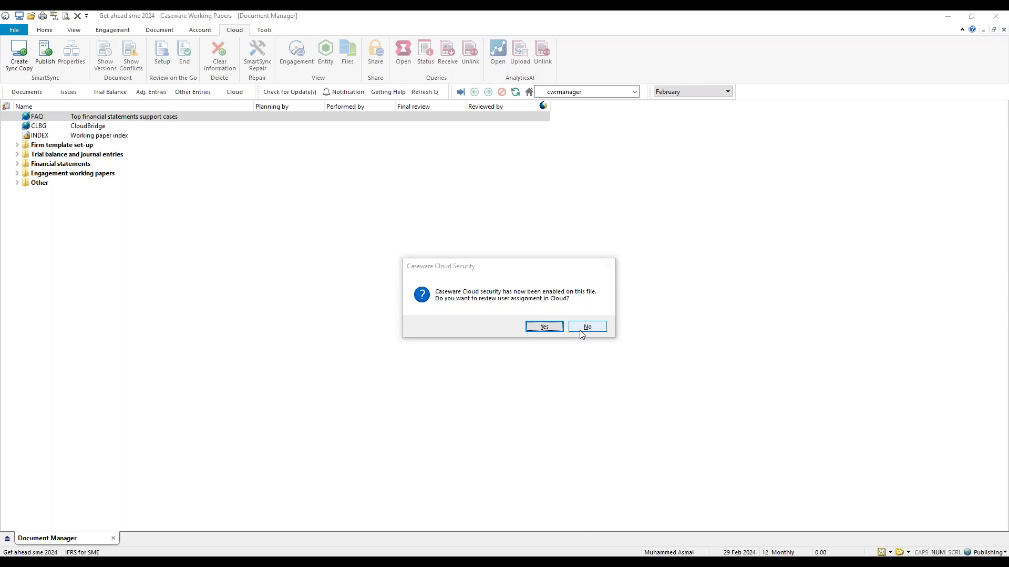
pyautogui.click(543, 329)
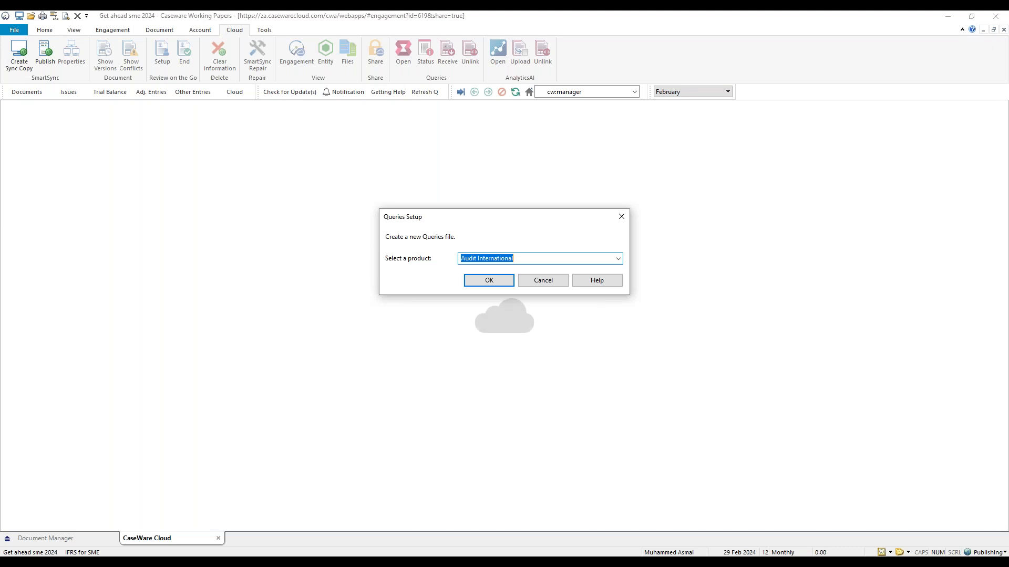
pyautogui.click(542, 284)
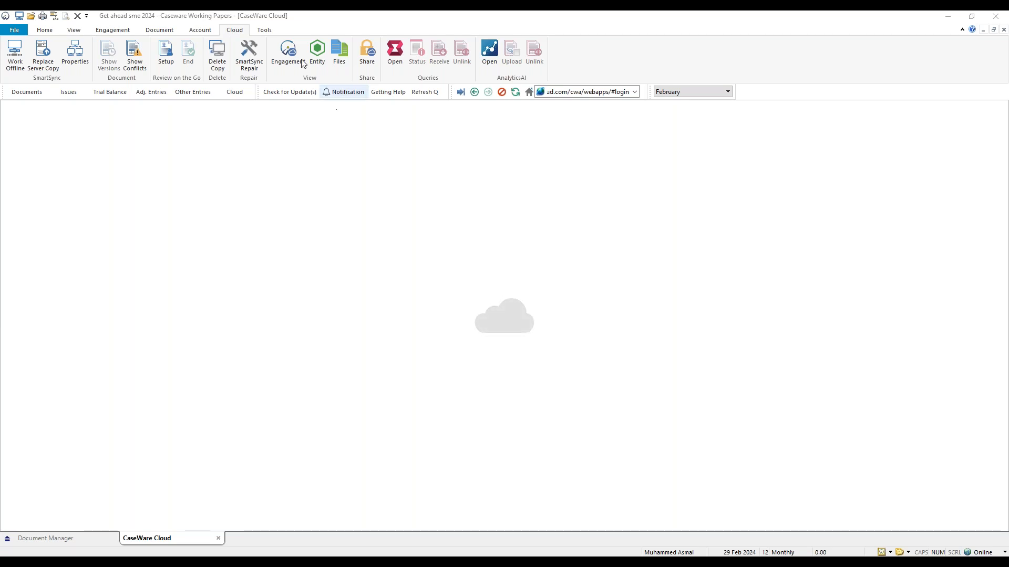
# Open the file's linked Cloud entity and examine its Engagements section both in the browser and in Working Papers.
pyautogui.click(317, 66)
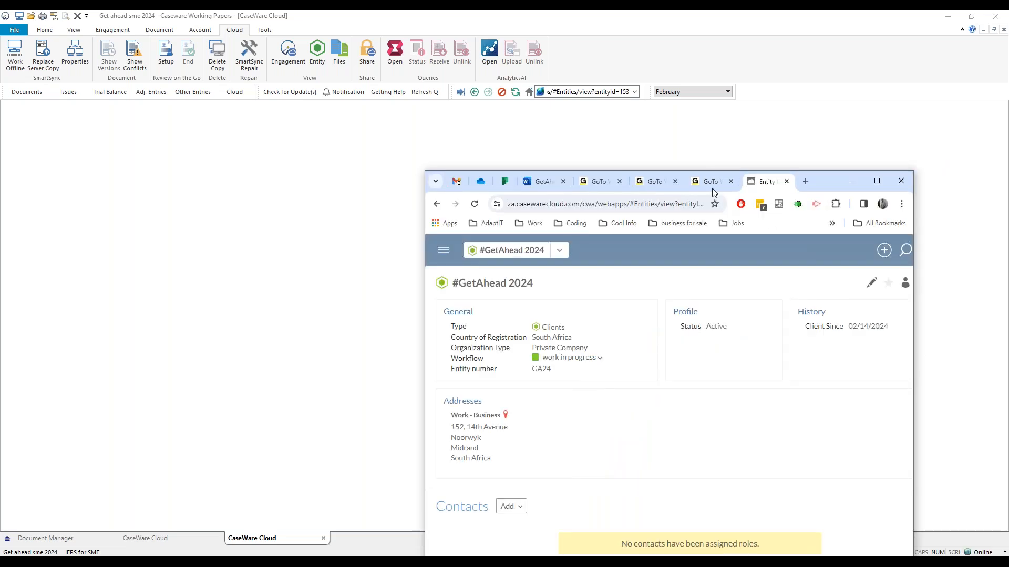
pyautogui.moveTo(712, 188); pyautogui.dragTo(704, 11)
pyautogui.scroll(-2, 290, 491)
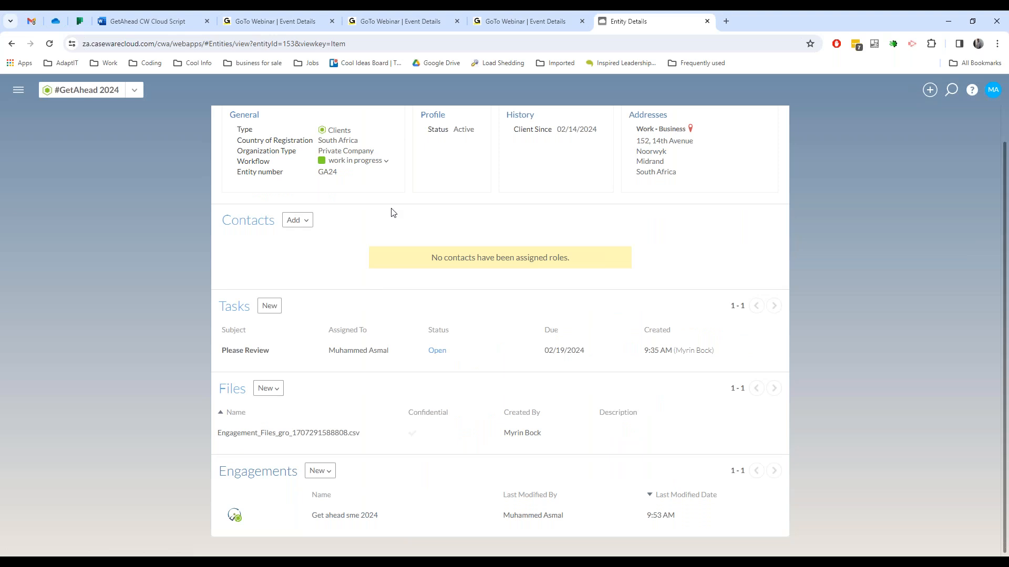
pyautogui.scroll(1, 355, 412)
pyautogui.scroll(-1, 356, 412)
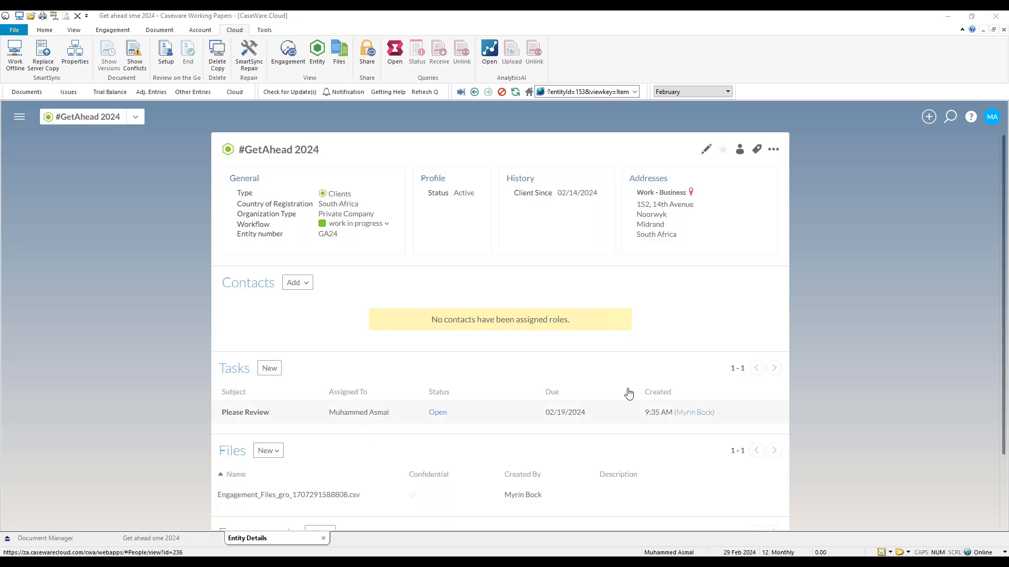
pyautogui.scroll(-2, 614, 385)
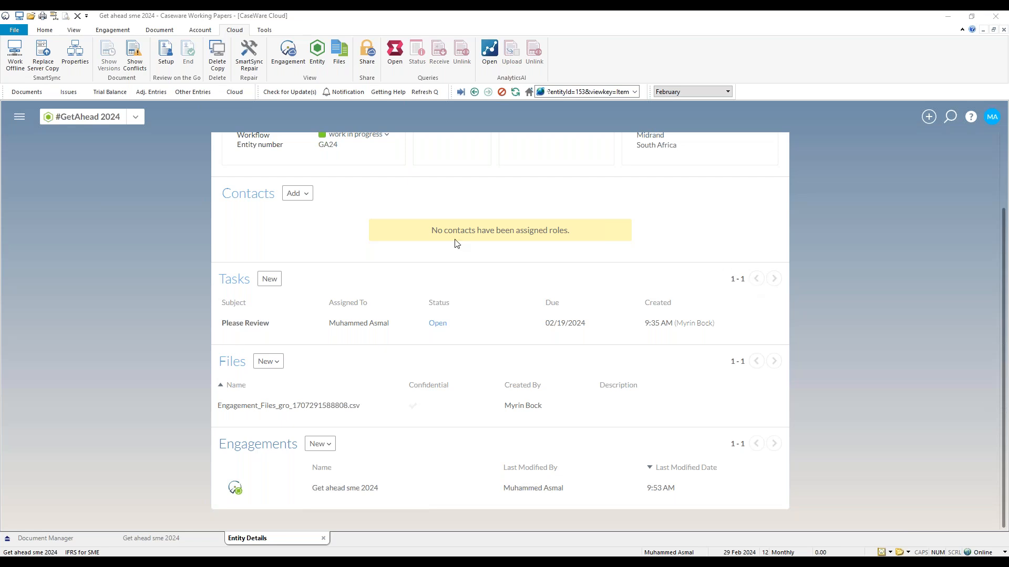
# Enable automatic syncing of the engagement properties with the #GetAhead 2024 Cloud entity.
pyautogui.click(113, 29)
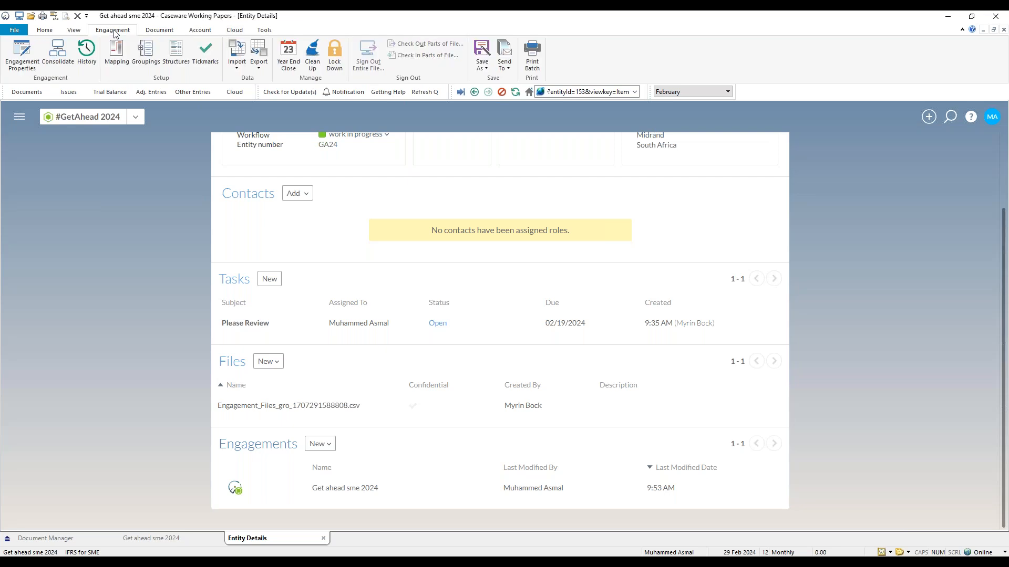
pyautogui.click(21, 53)
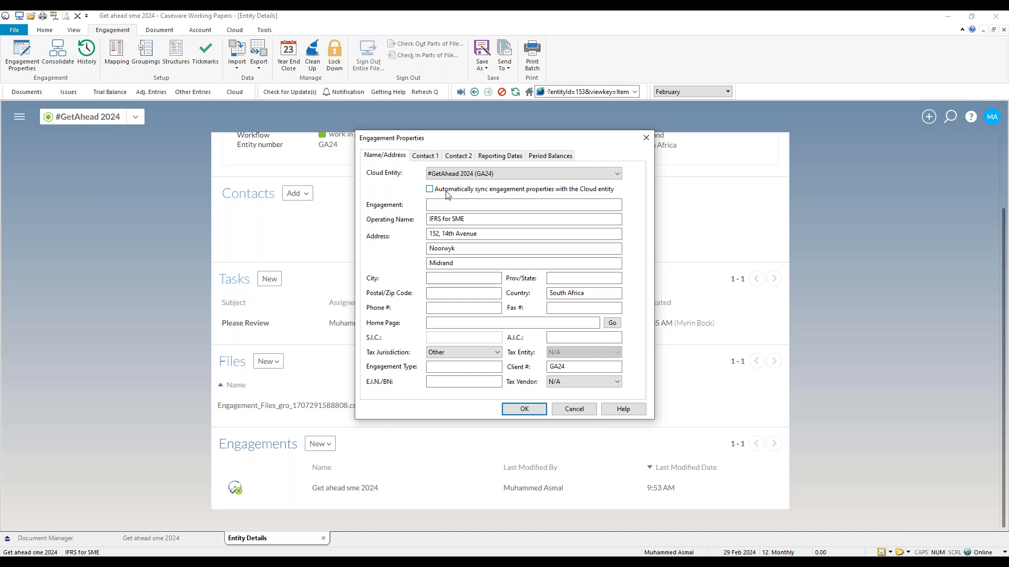
pyautogui.click(430, 190)
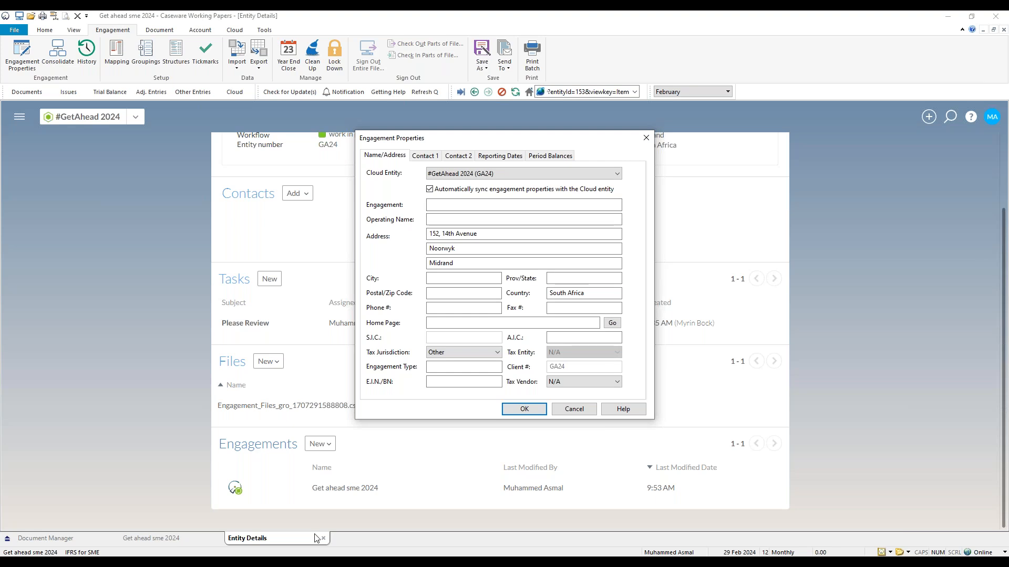
# Switch to the entity's edit form in the browser, set the Operating Name to Get ahead 2024 and save it.
pyautogui.hotkey('alt', 'Tab')
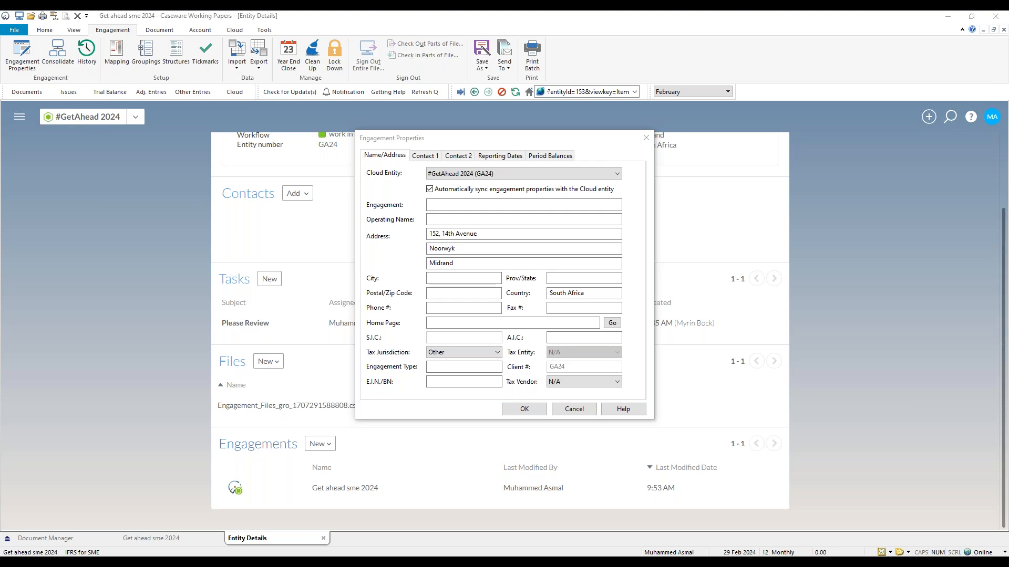
pyautogui.moveTo(1008, 126); pyautogui.dragTo(522, 51)
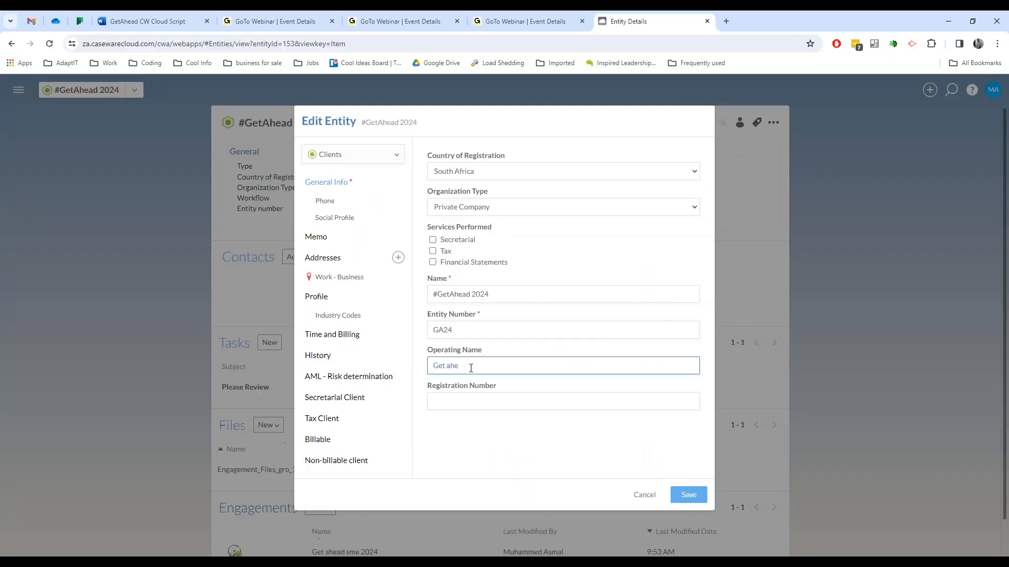
pyautogui.write('ad 2024')
pyautogui.click(695, 497)
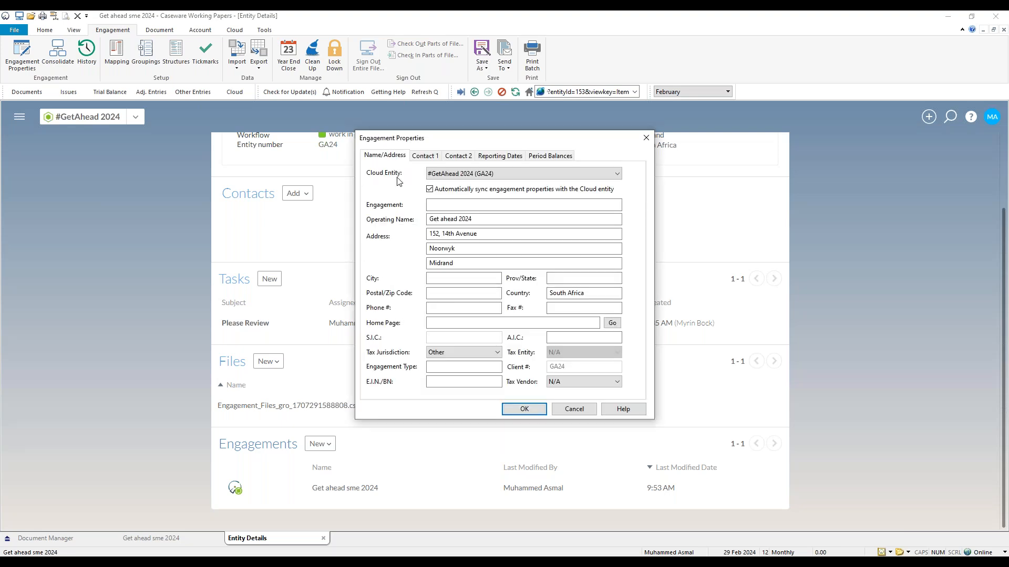
# Check the Operating Name in the Working Papers engagement properties and close them.
pyautogui.click(484, 219)
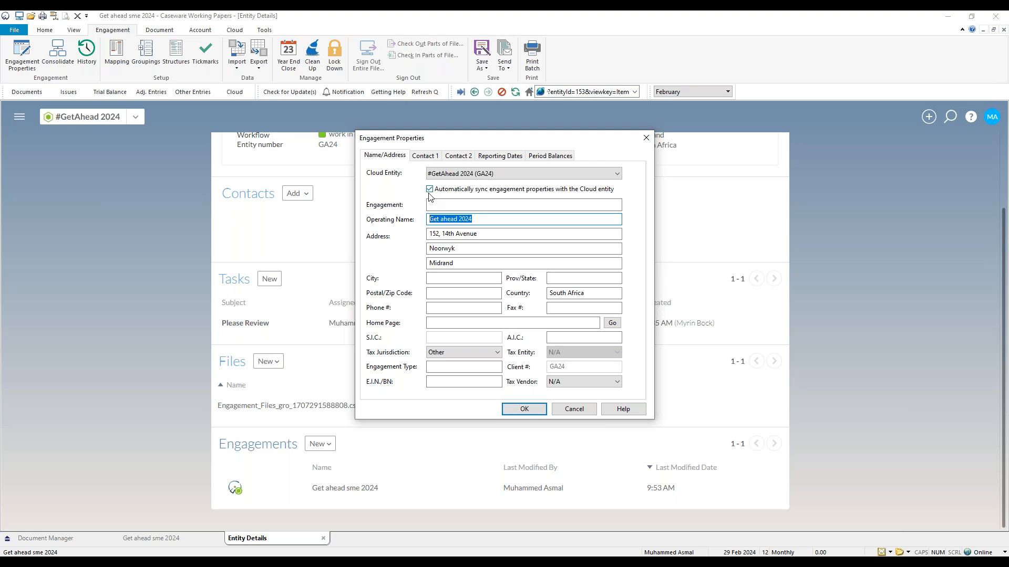
pyautogui.click(648, 142)
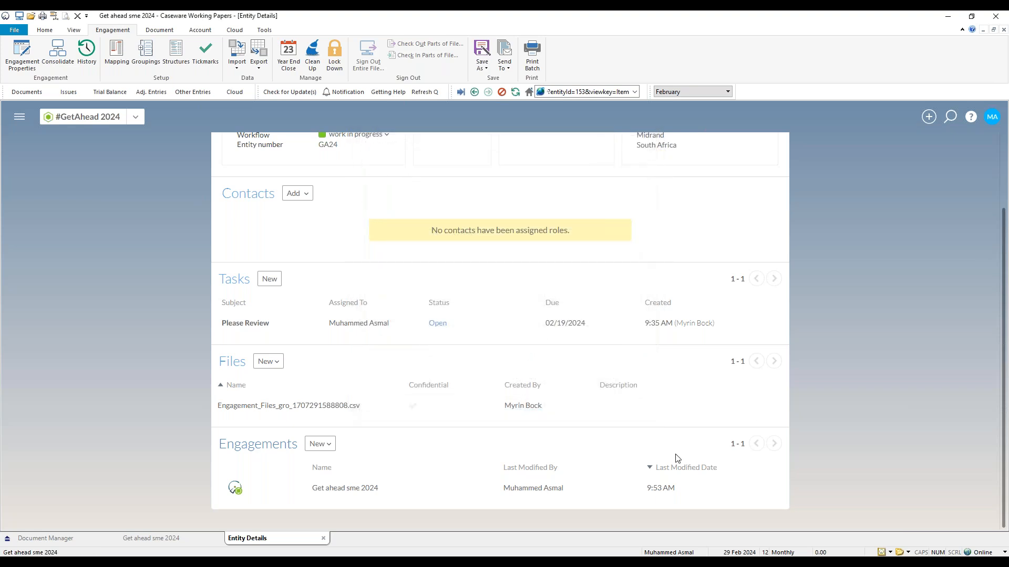
# Return to the Document Manager, display the Cloud commands and switch to the SmartSync slide of Getahead.pptx in PowerPoint.
pyautogui.click(100, 539)
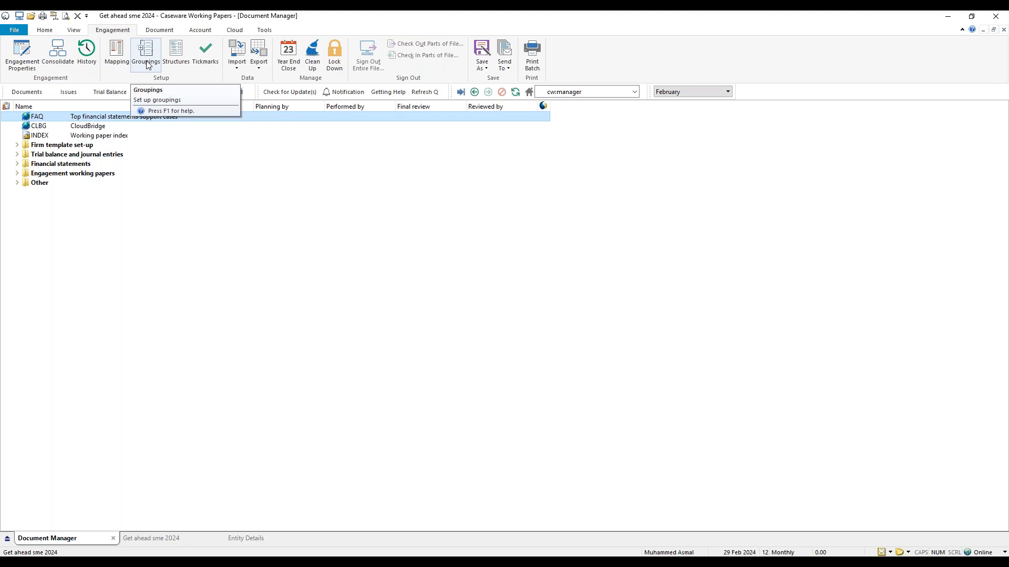
pyautogui.click(235, 30)
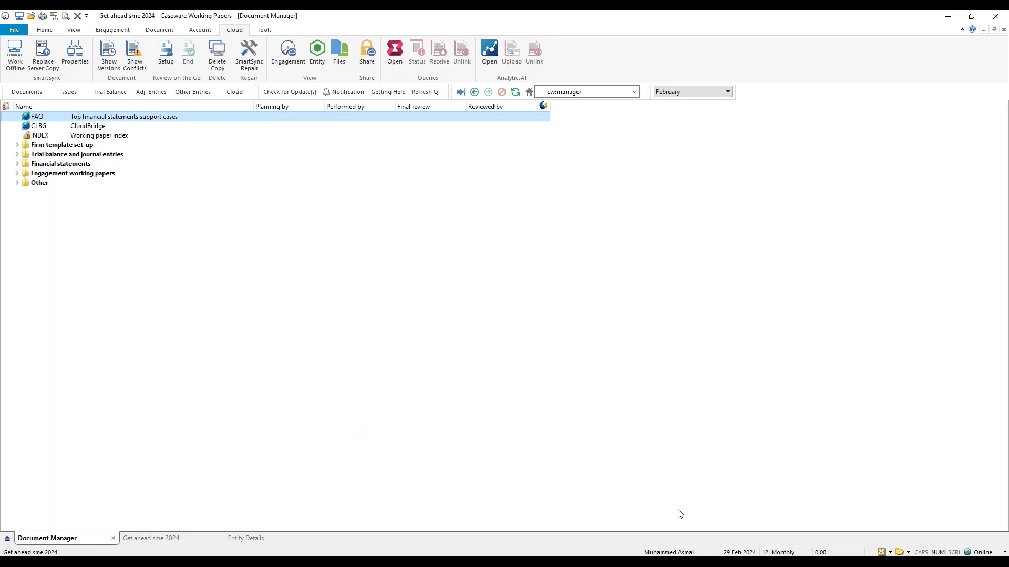
pyautogui.hotkey('alt', 'Tab')
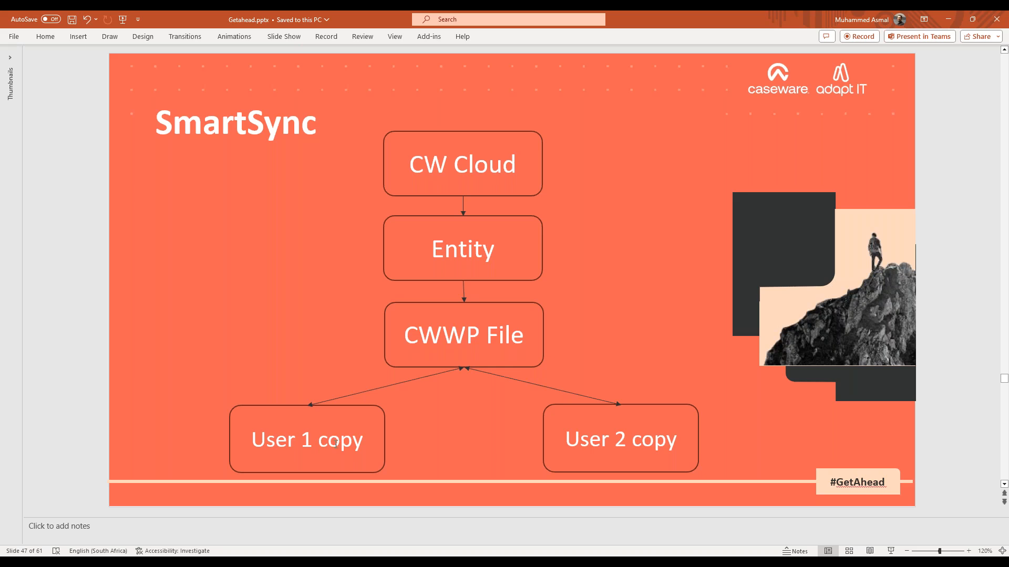
# Return to Working Papers and check the Caseware Cloud settings in the program options, closing them without changes.
pyautogui.click(949, 19)
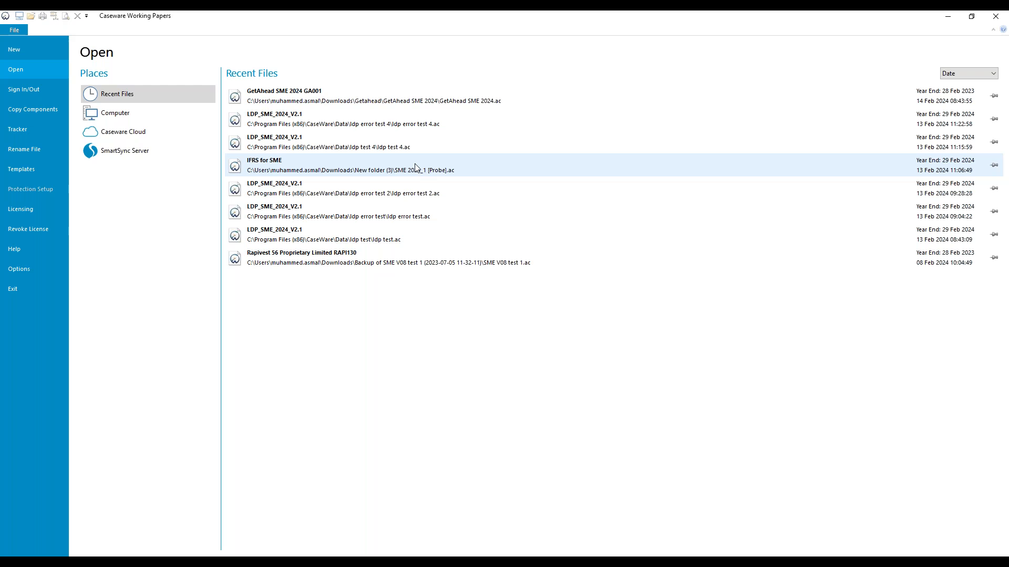
pyautogui.click(142, 140)
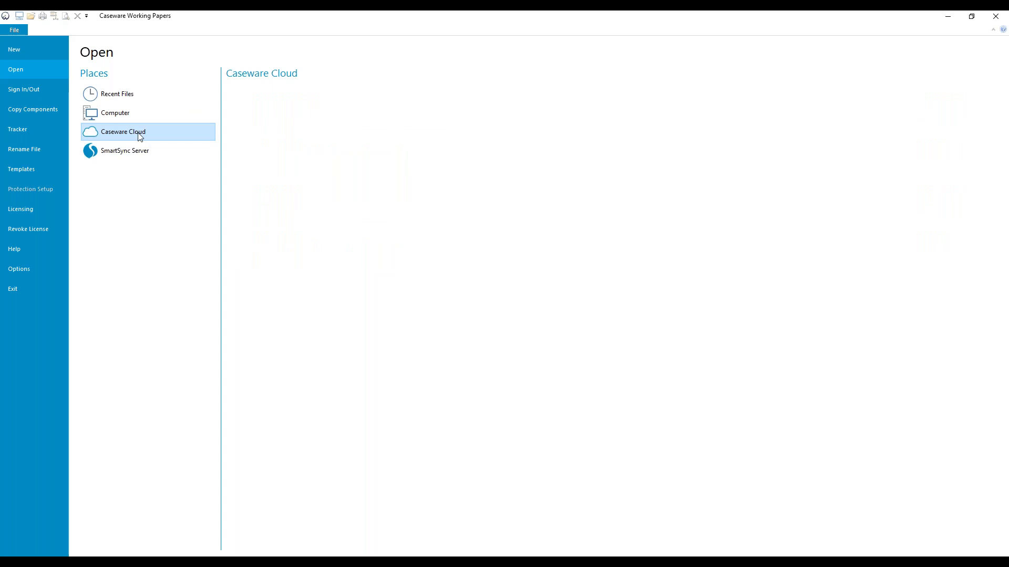
pyautogui.click(35, 273)
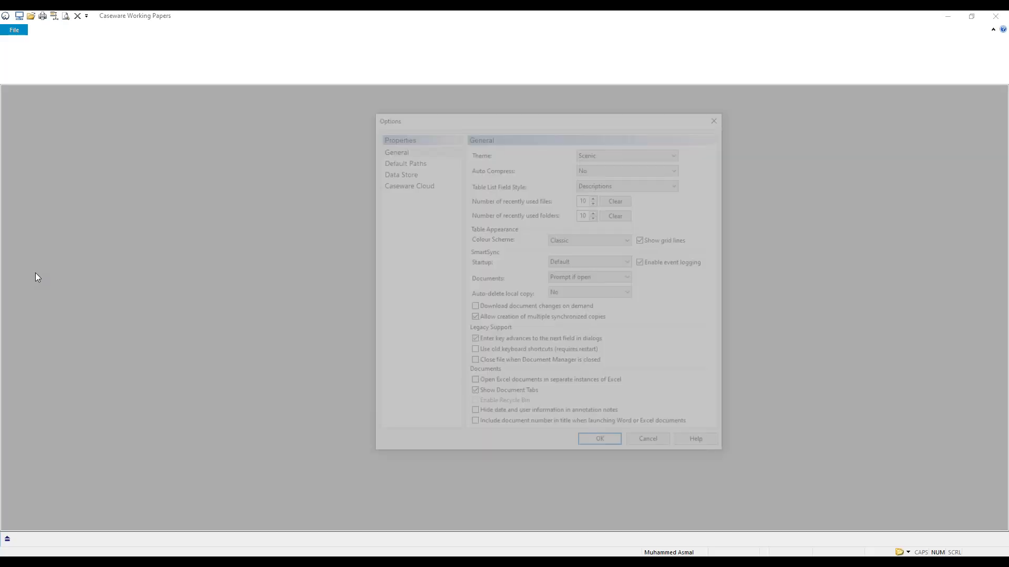
pyautogui.click(417, 185)
pyautogui.click(721, 120)
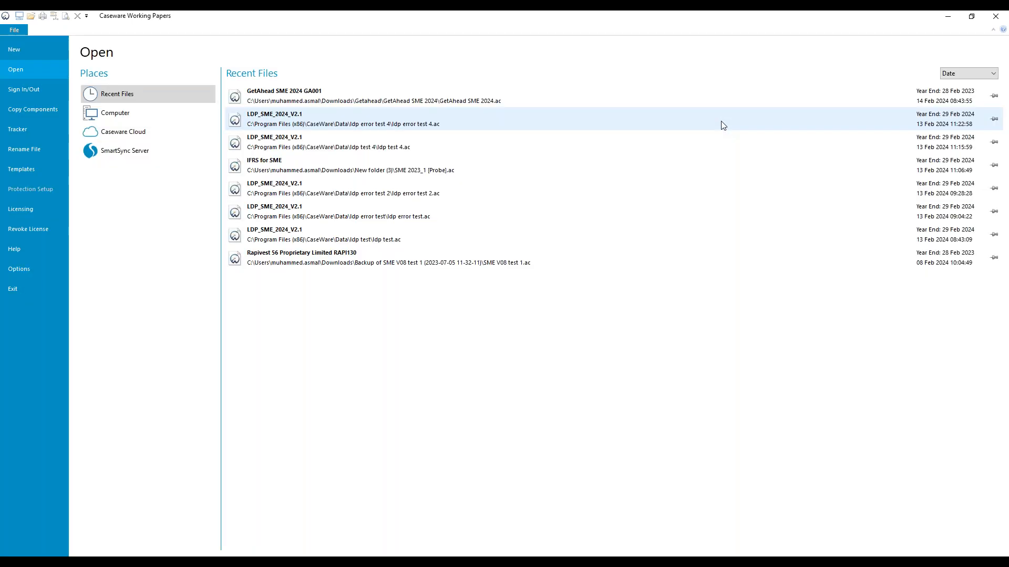
# Search the Caseware Cloud entities for "get" and open the Get ahead sme 2024 file from the #GetAhead 2024 entity.
pyautogui.click(131, 133)
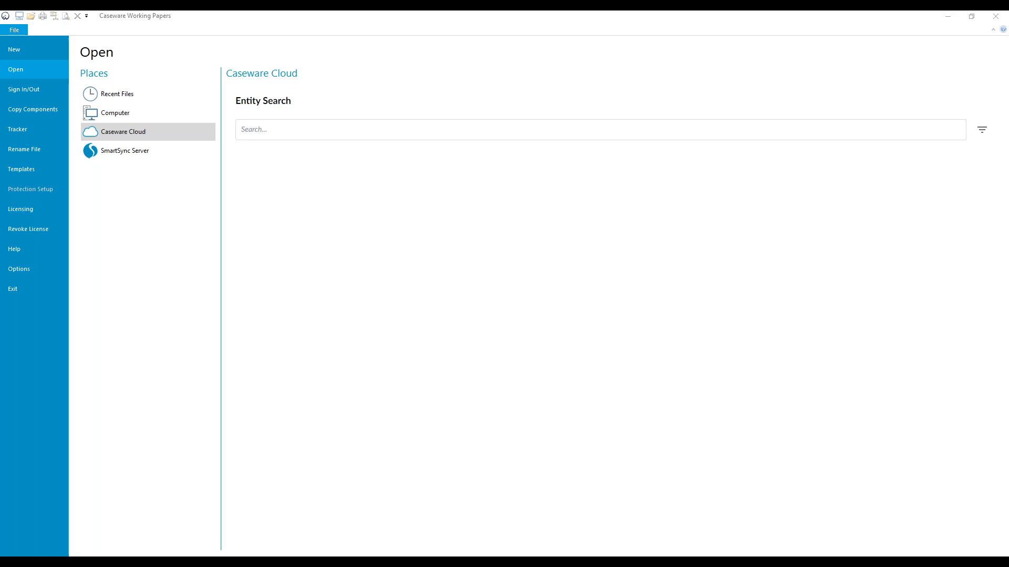
pyautogui.click(395, 128)
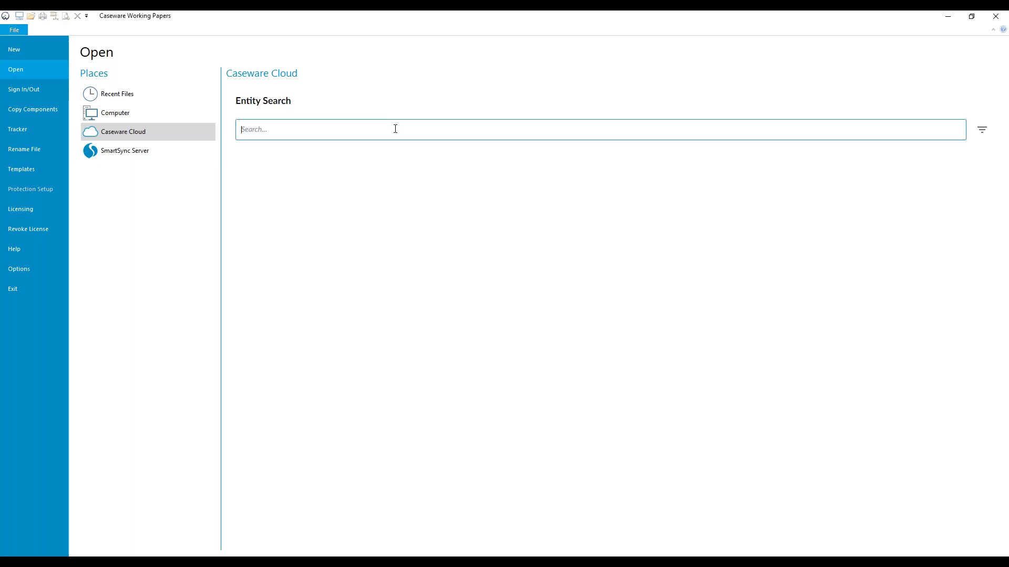
pyautogui.write('get')
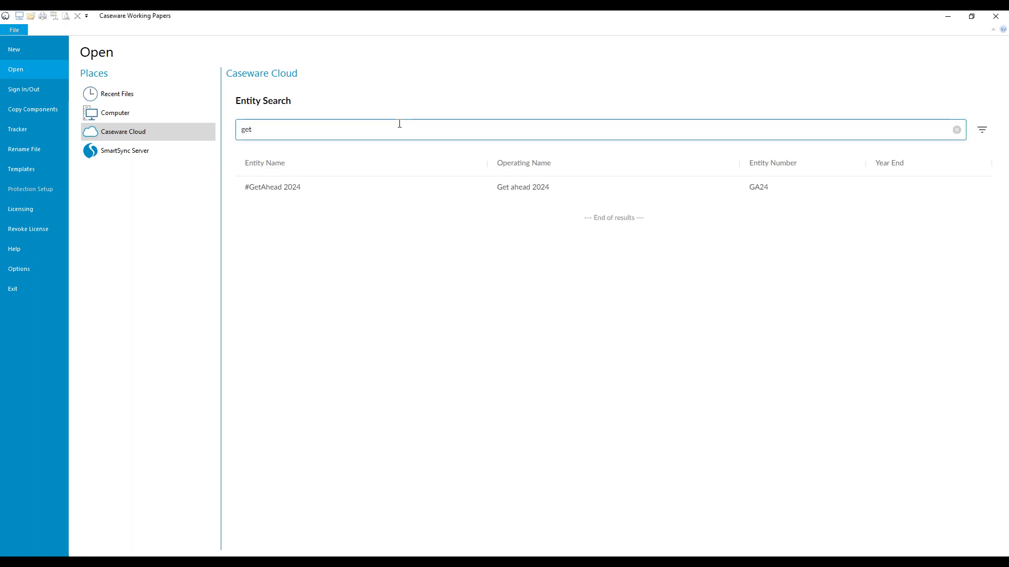
pyautogui.click(273, 189)
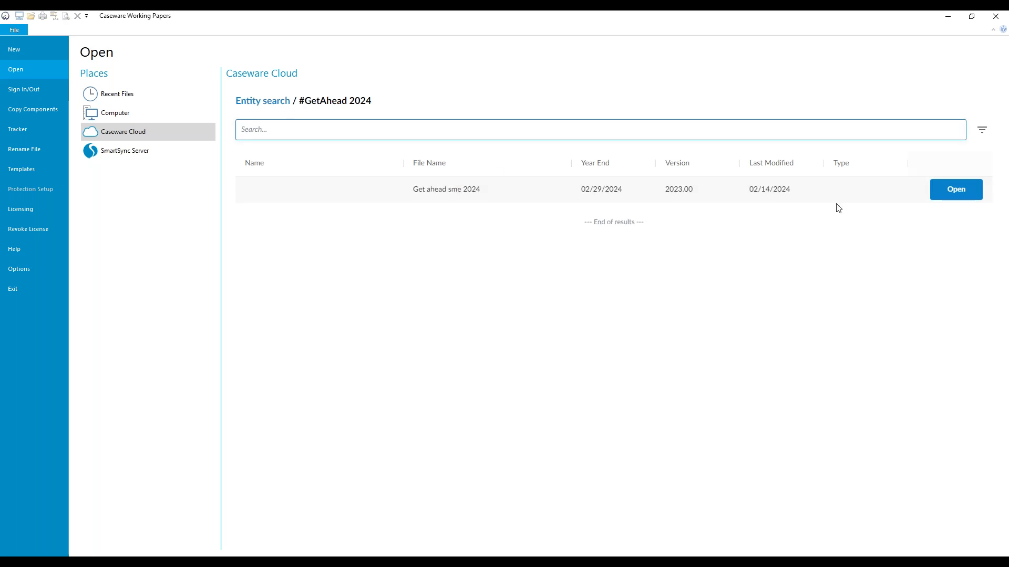
pyautogui.click(957, 196)
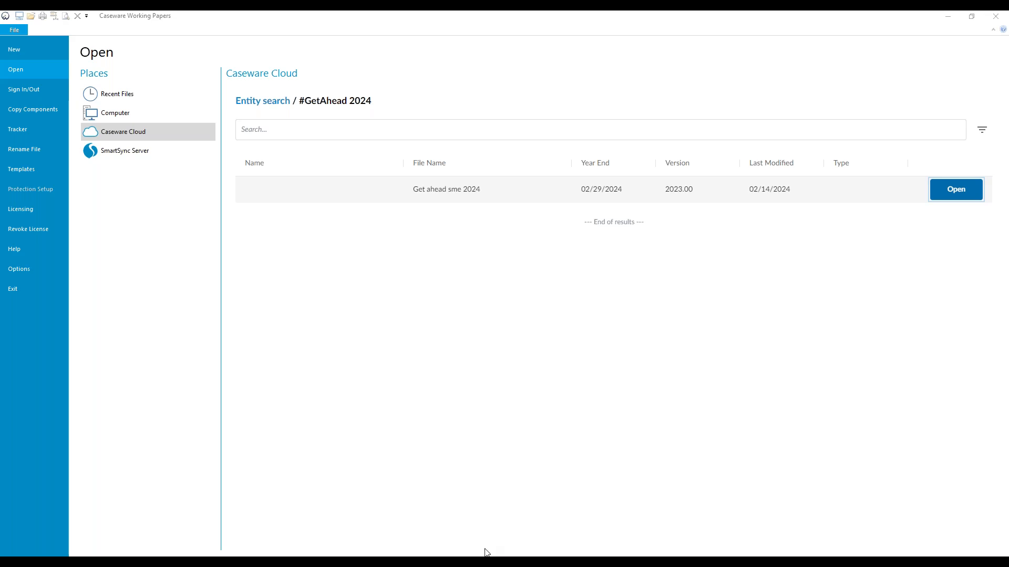
pyautogui.moveTo(470, 562)
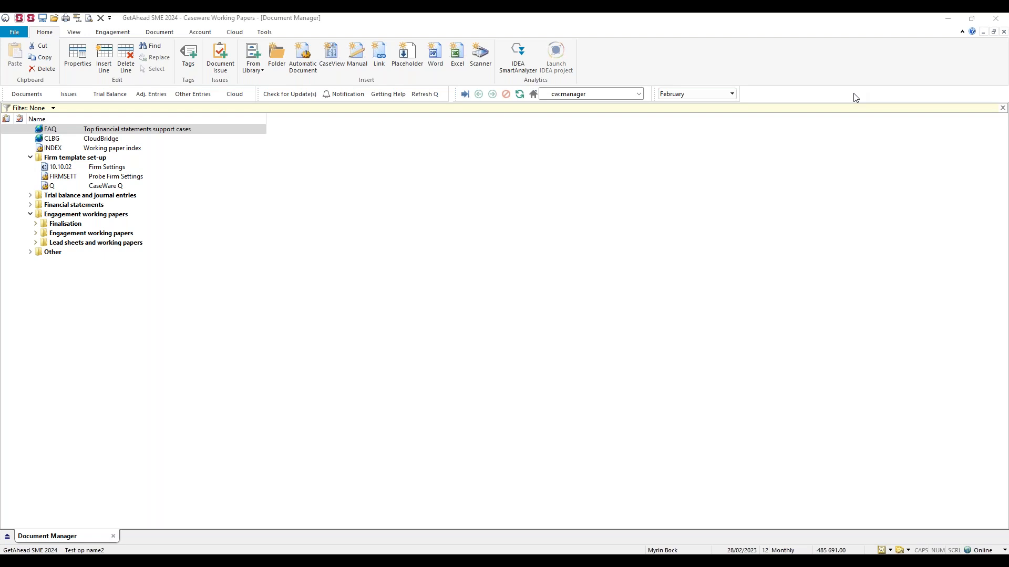
# Close the GetAhead SME 2024 engagement file.
pyautogui.click(600, 233)
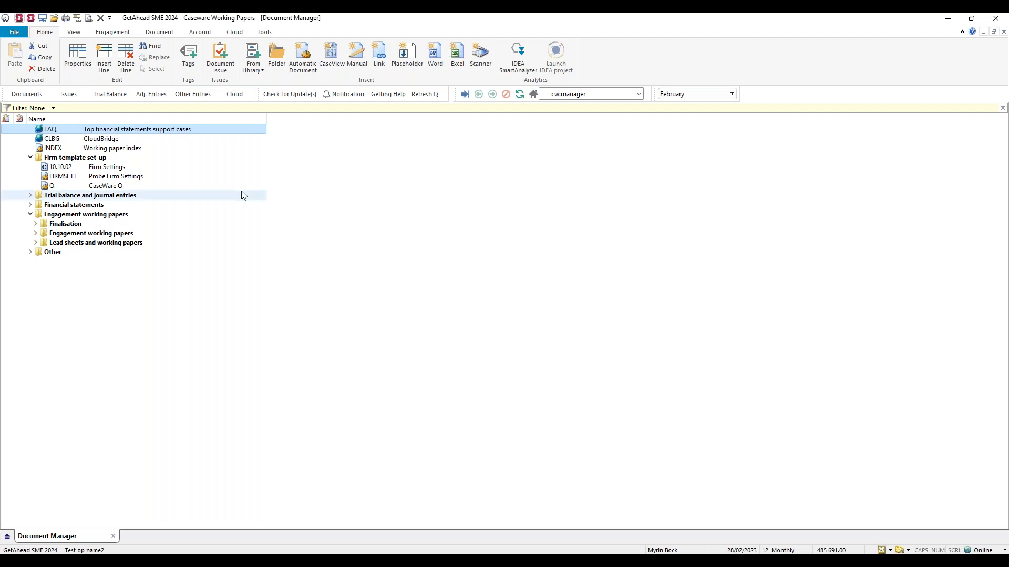
pyautogui.click(9, 33)
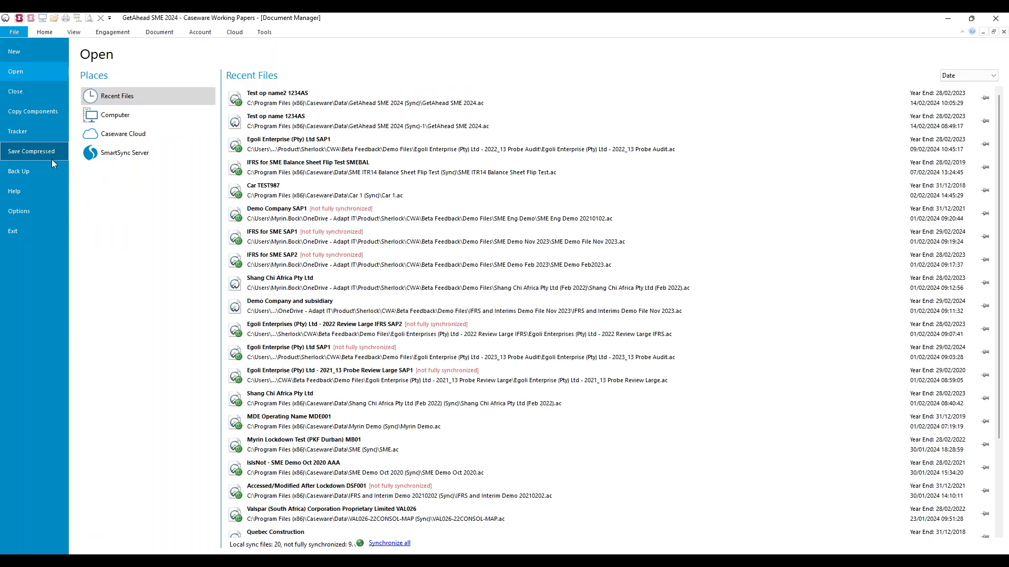
pyautogui.click(29, 92)
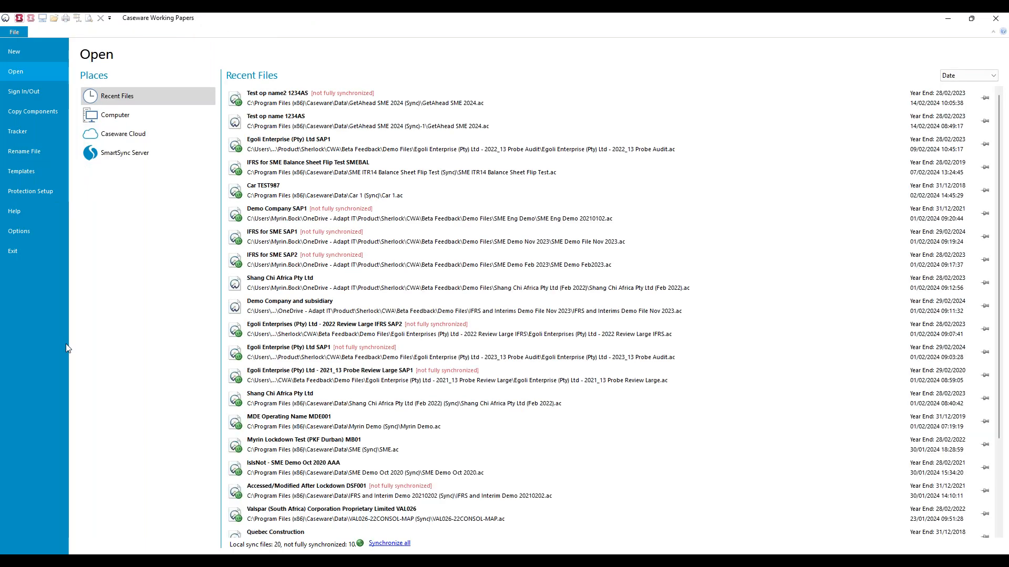
# Search the Caseware Cloud entities for "mo" and open MoTest's GetAhead SME 2024 file using the existing synchronized copy.
pyautogui.click(146, 135)
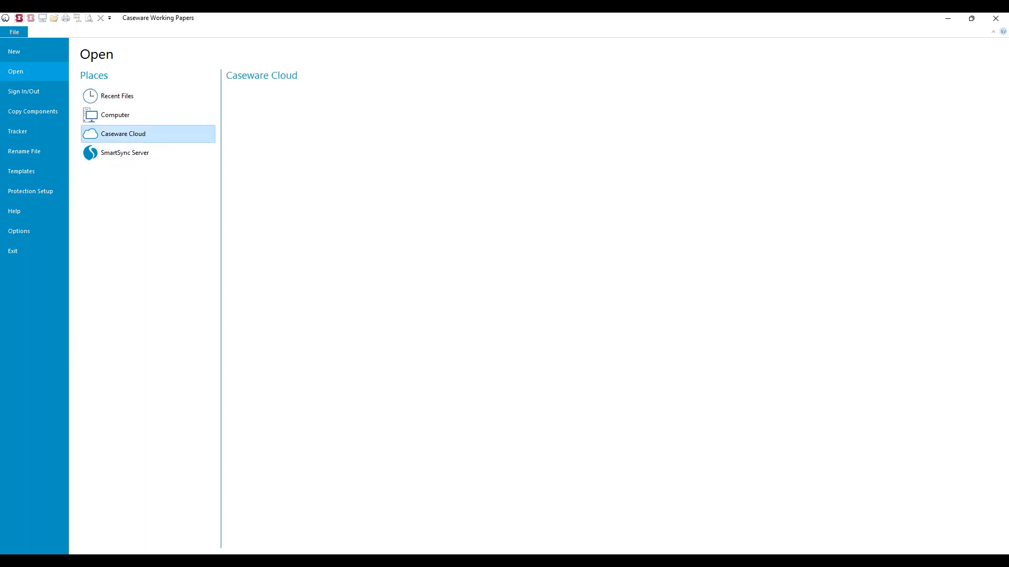
pyautogui.click(339, 135)
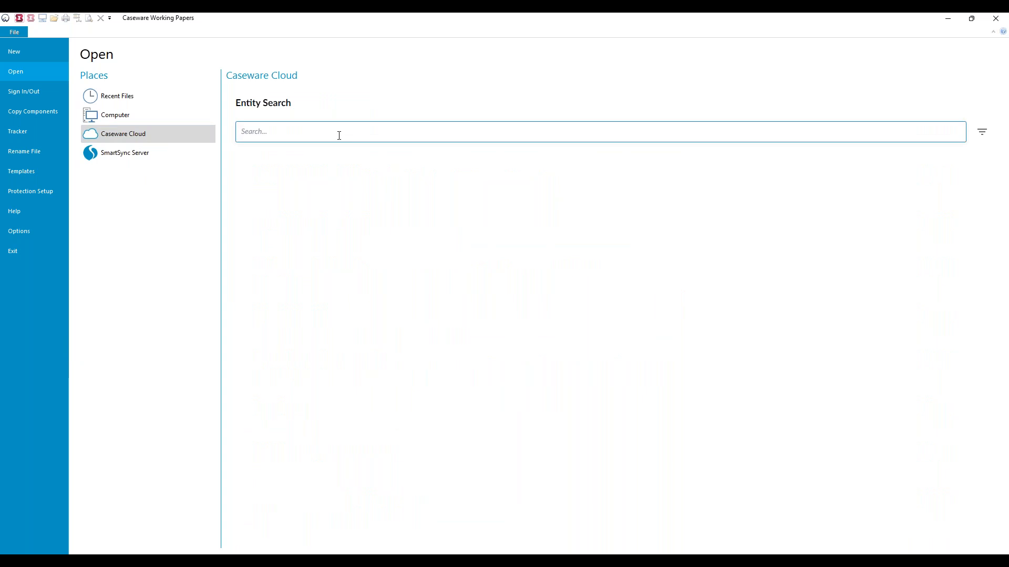
pyautogui.write('mo')
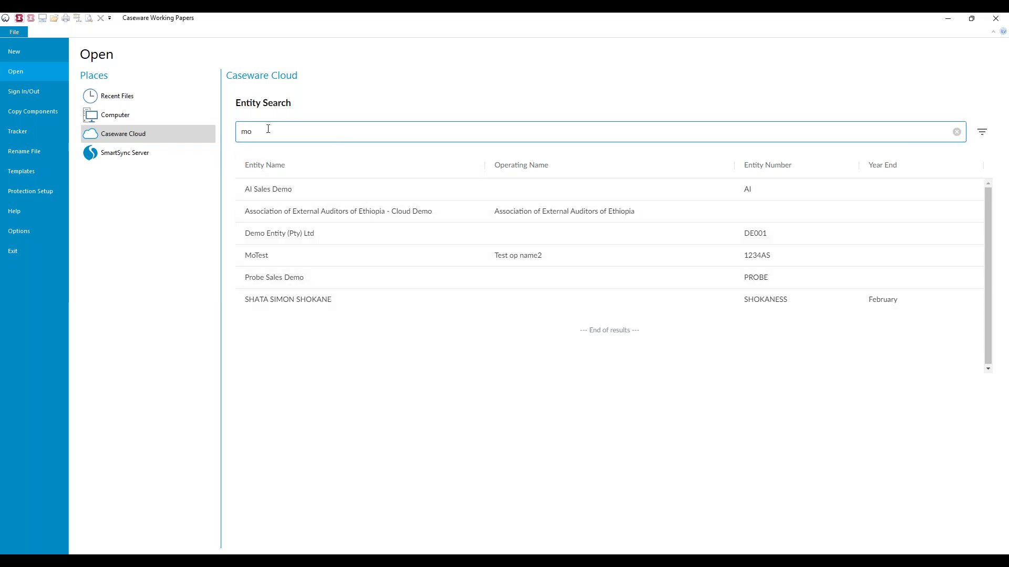
pyautogui.click(271, 259)
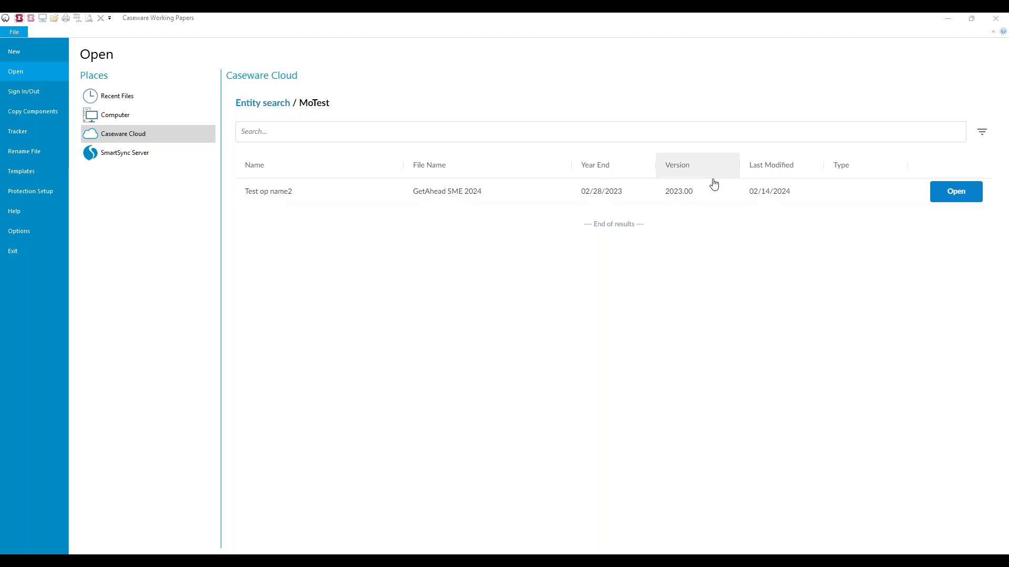
pyautogui.click(961, 192)
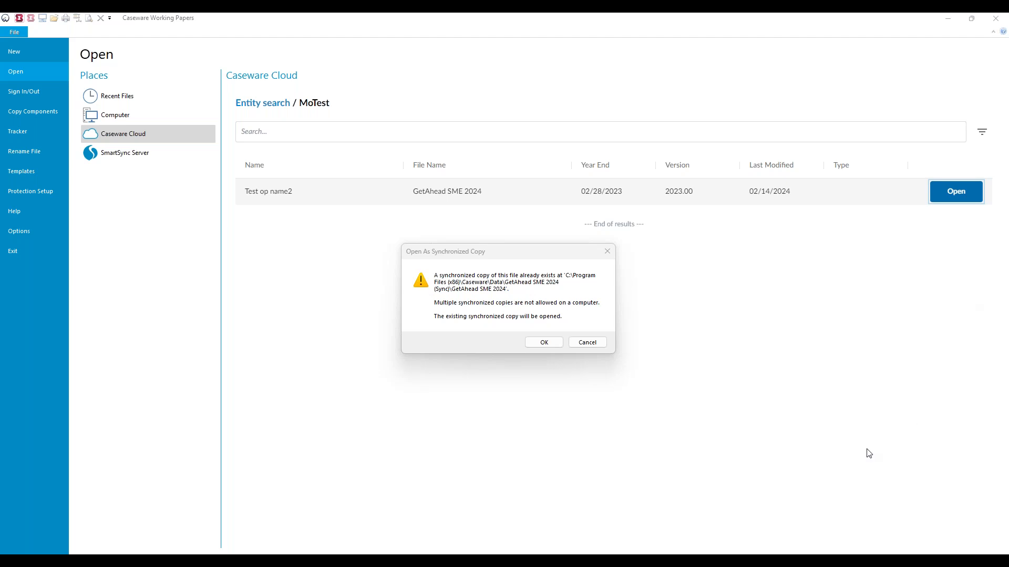
pyautogui.click(544, 343)
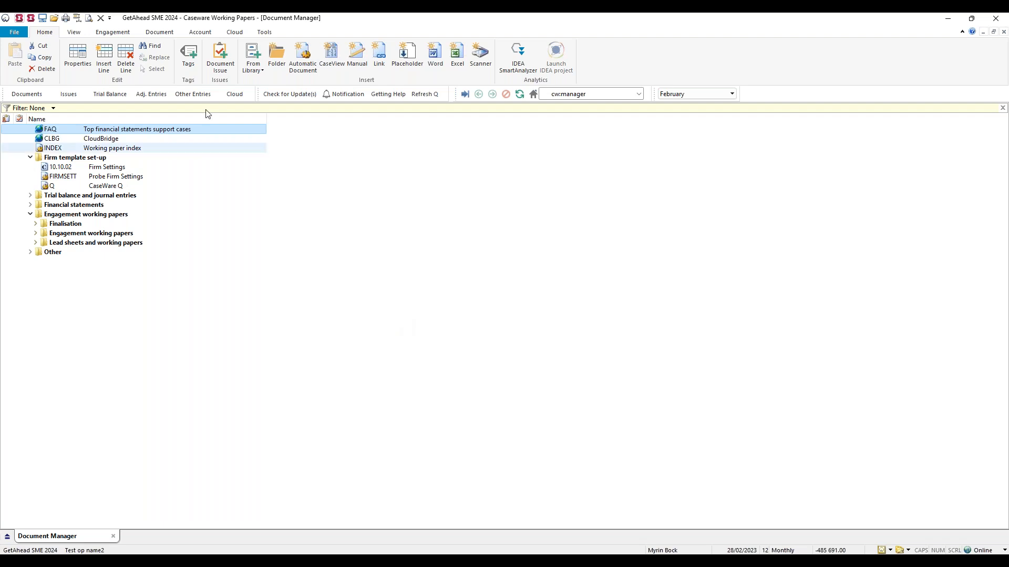
# Open the engagement properties and review the first contact, the reporting dates and the name and address details.
pyautogui.click(119, 34)
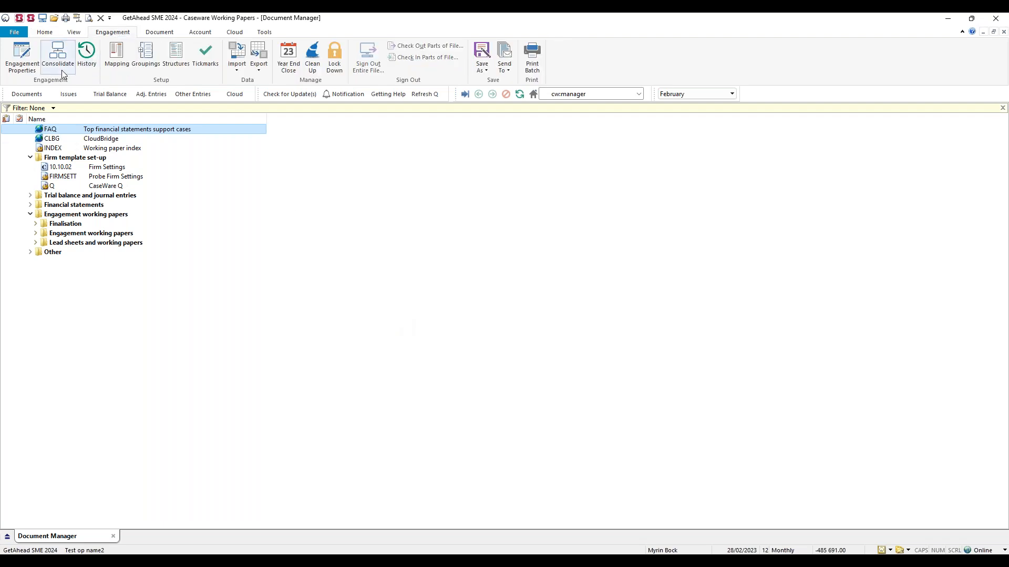
pyautogui.click(29, 60)
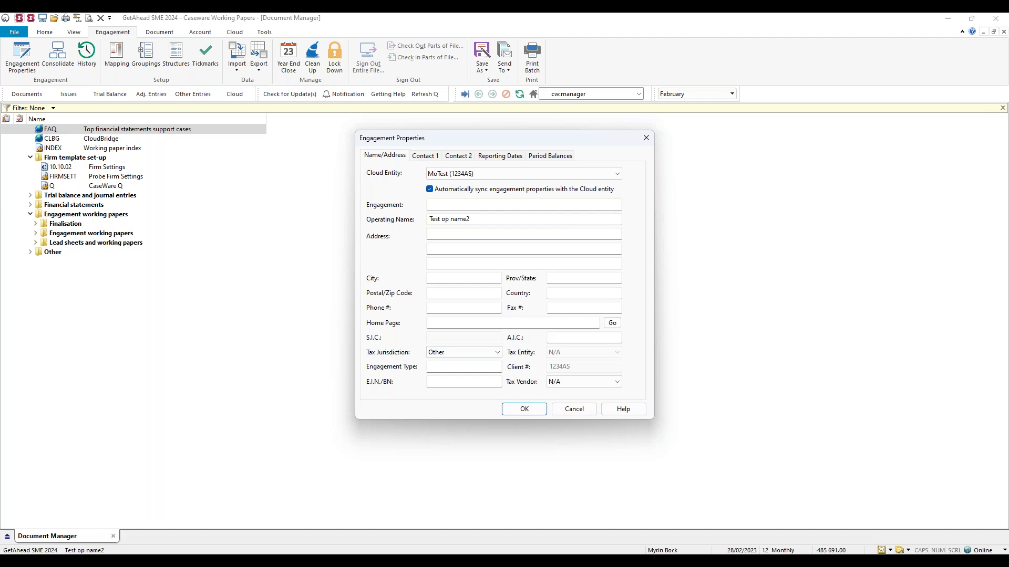
pyautogui.click(425, 156)
pyautogui.click(491, 156)
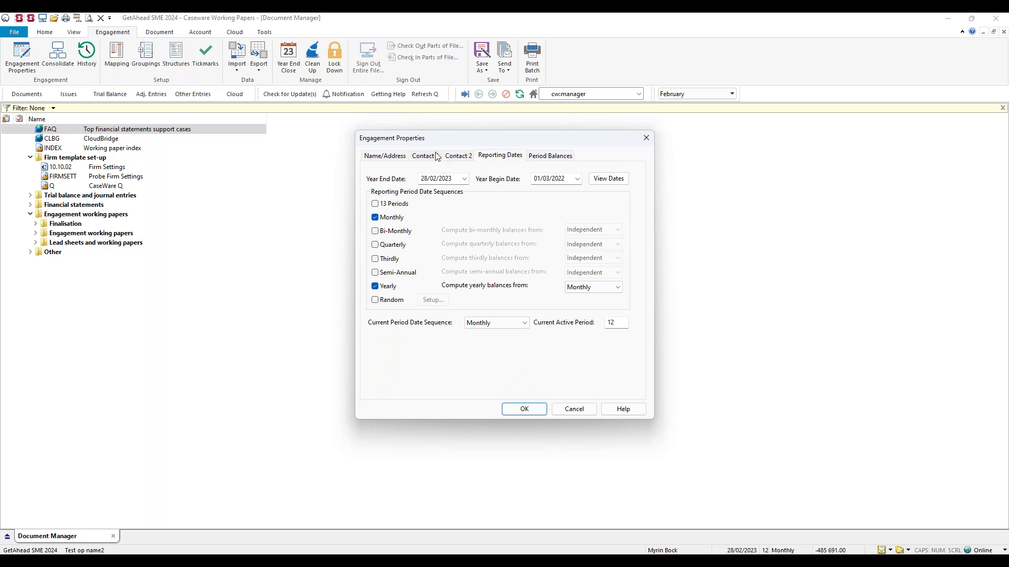
pyautogui.click(400, 161)
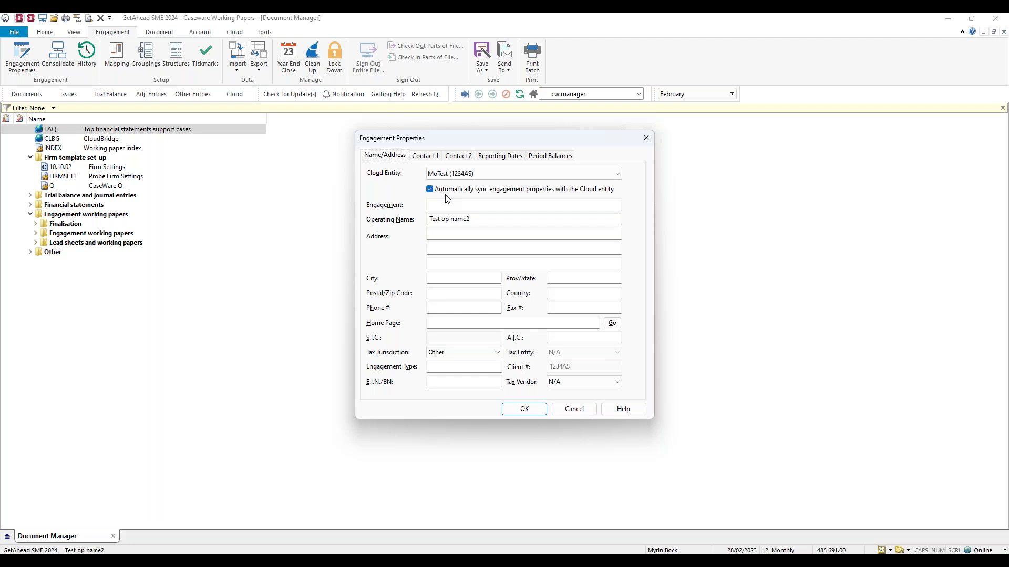
# Switch to Caseware Cloud in the browser, search the entities for "mote" and open the MoTest entity for editing.
pyautogui.hotkey('alt', 'Tab')
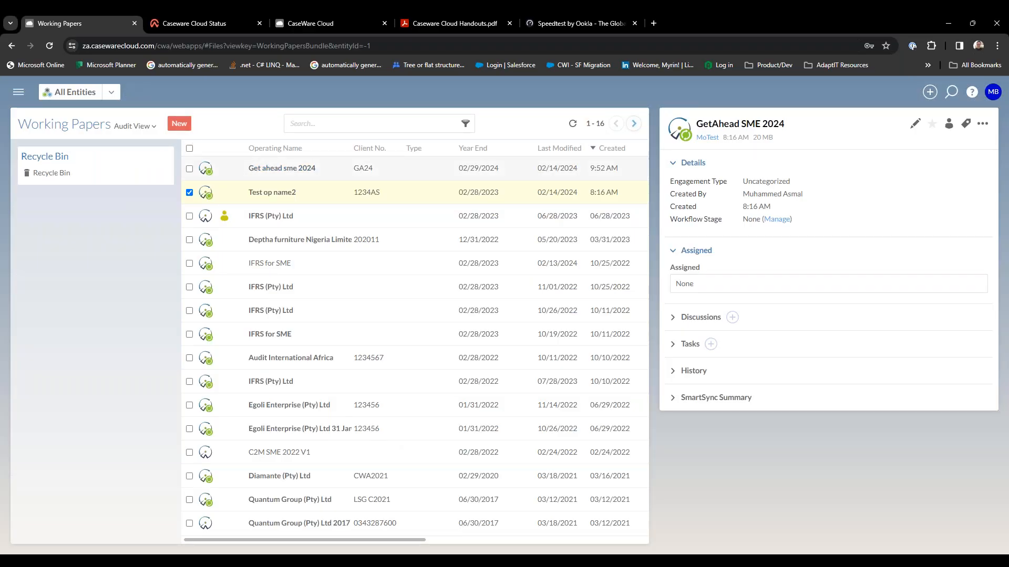
pyautogui.click(20, 95)
pyautogui.scroll(10, 66, 216)
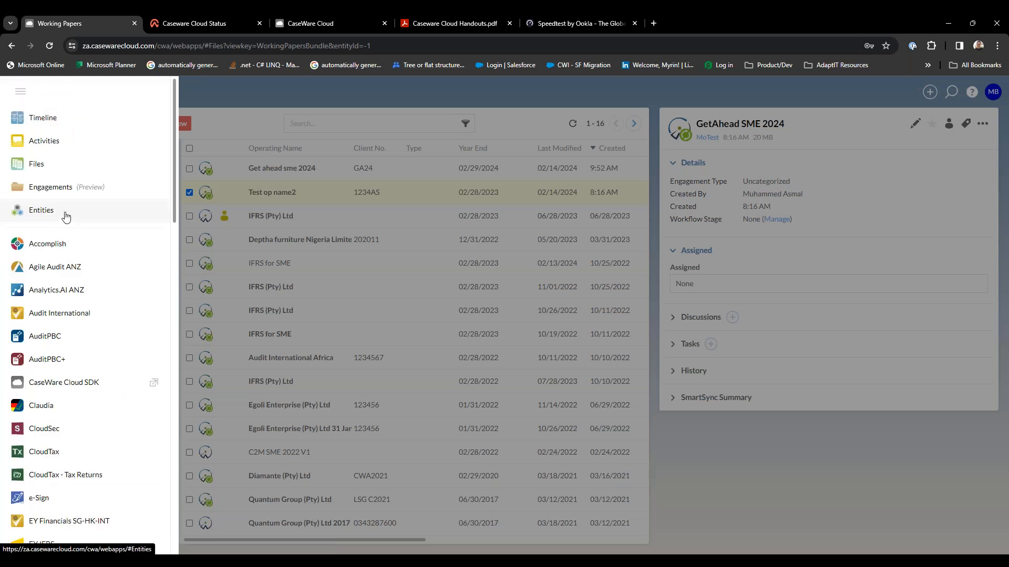
pyautogui.click(66, 216)
pyautogui.click(409, 126)
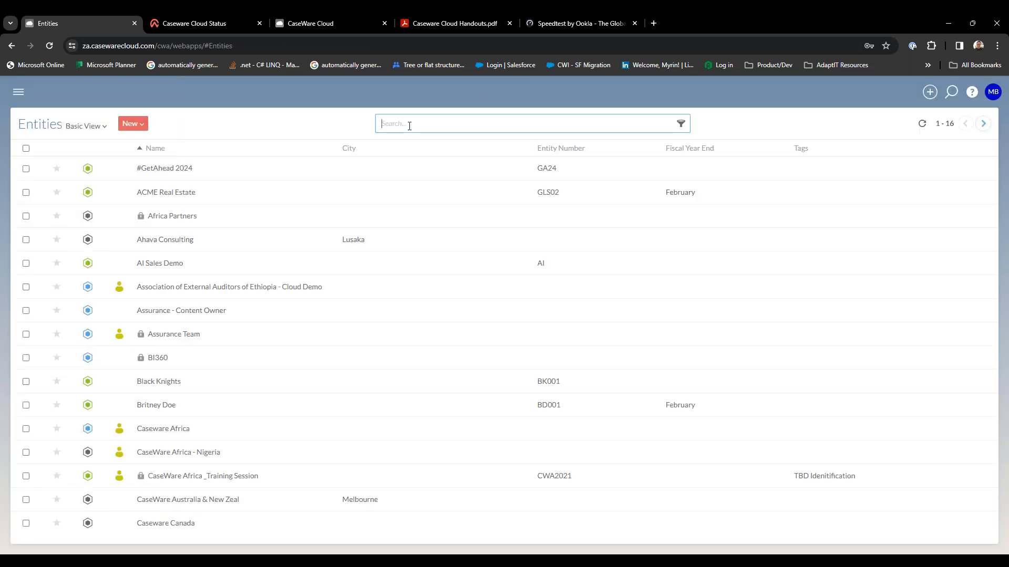
pyautogui.write('mote')
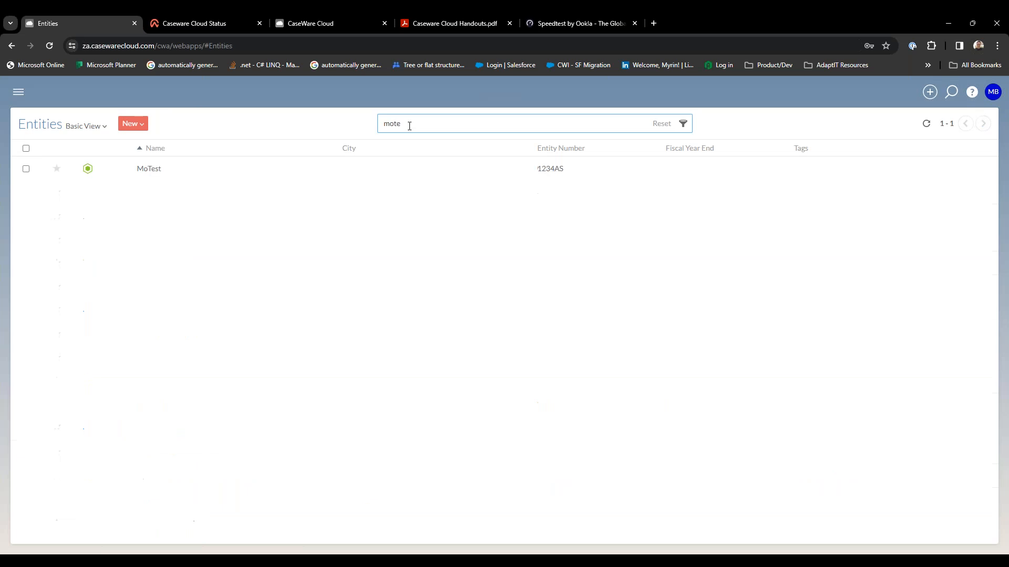
pyautogui.click(157, 169)
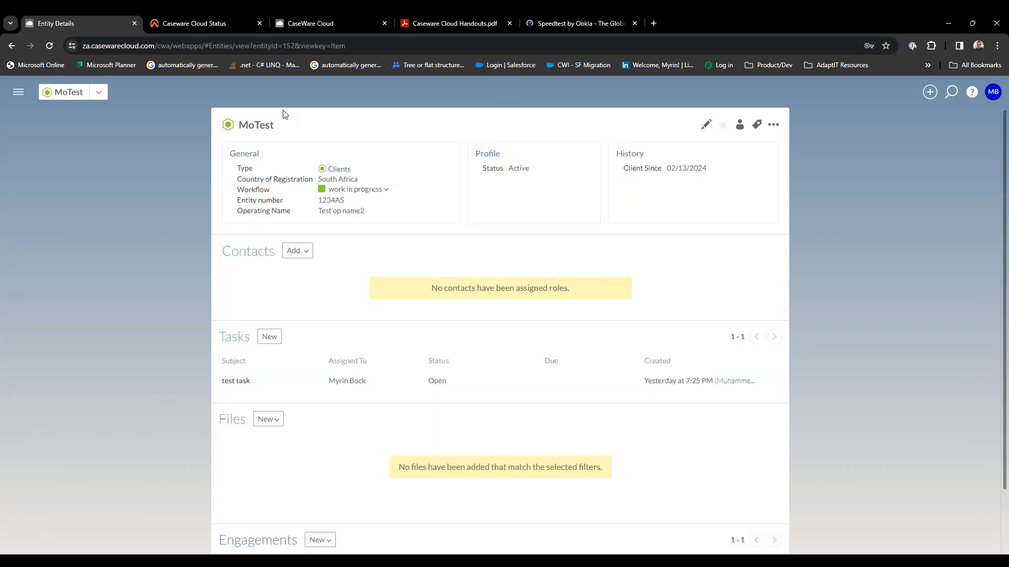
pyautogui.click(706, 126)
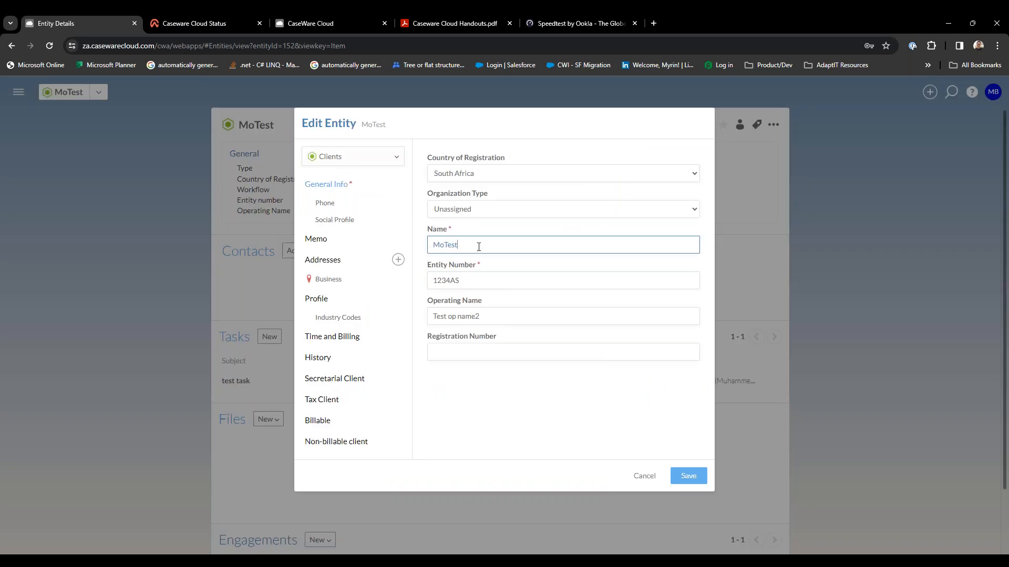
# Compare the MoTest entity's name, entity number and operating name in Caseware Cloud with the engagement properties in Working Papers.
pyautogui.hotkey('alt', 'Tab')
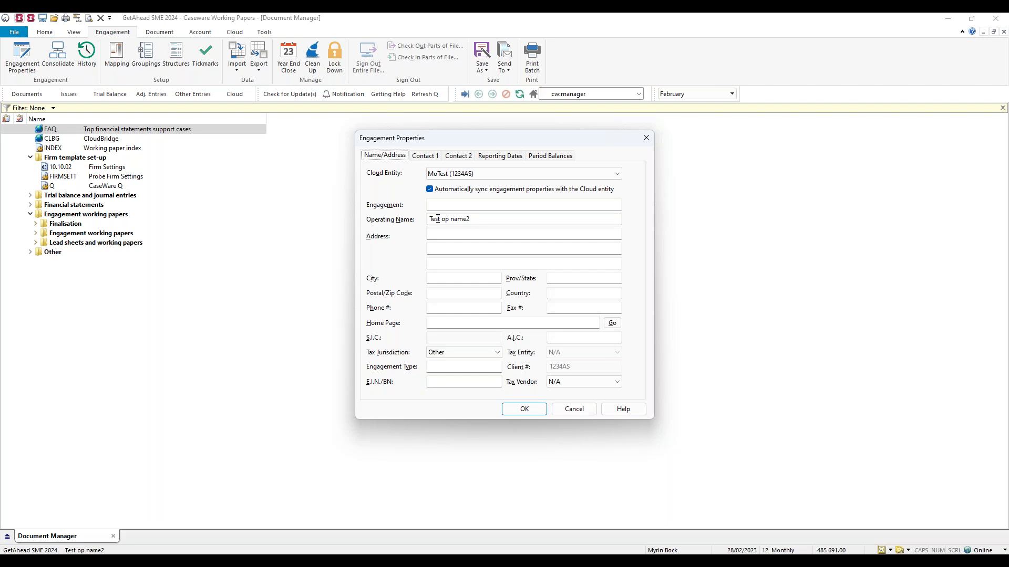
pyautogui.hotkey('alt', 'Tab')
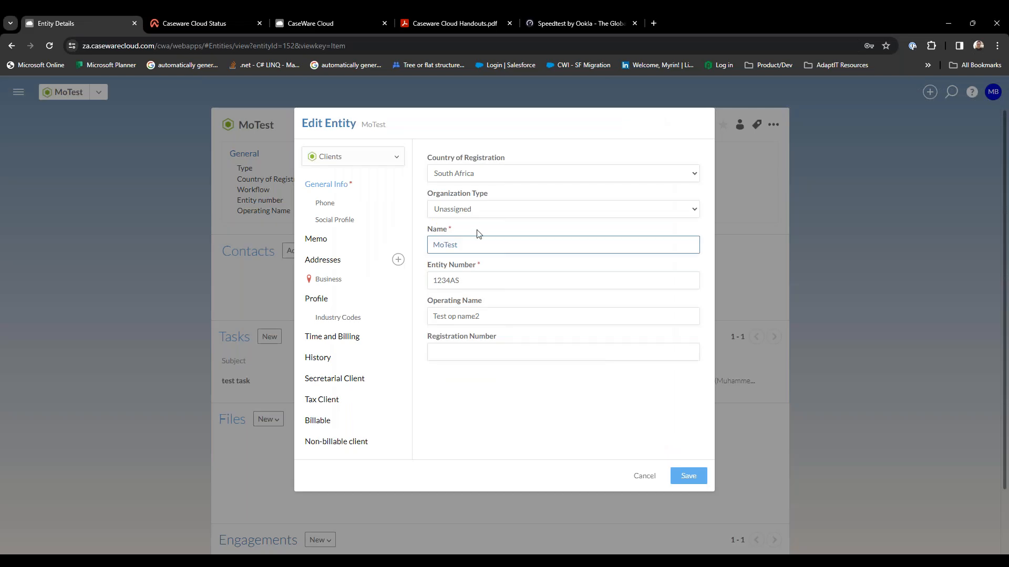
pyautogui.hotkey('alt', 'Tab')
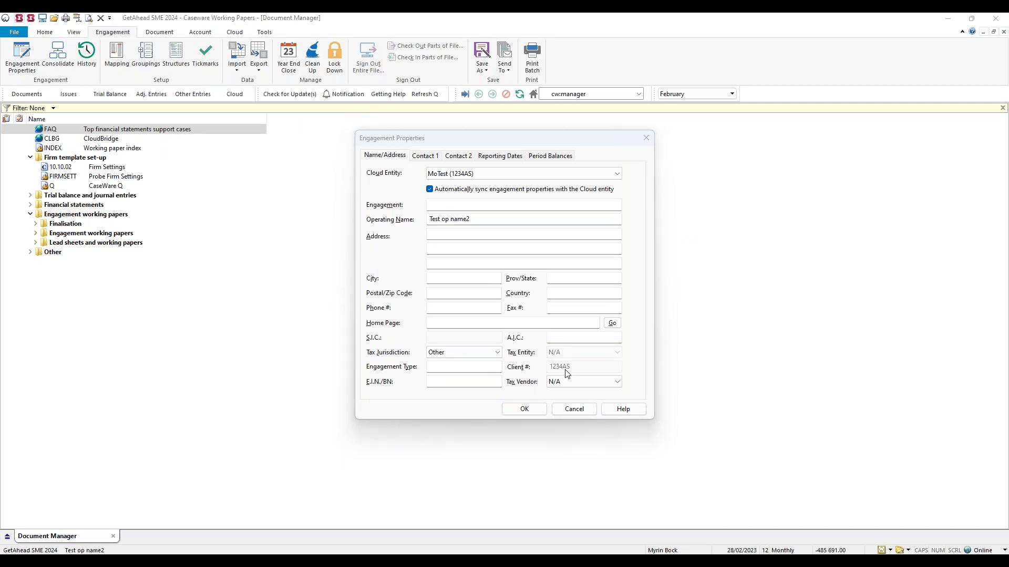
pyautogui.hotkey('alt', 'Tab')
pyautogui.doubleClick(481, 282)
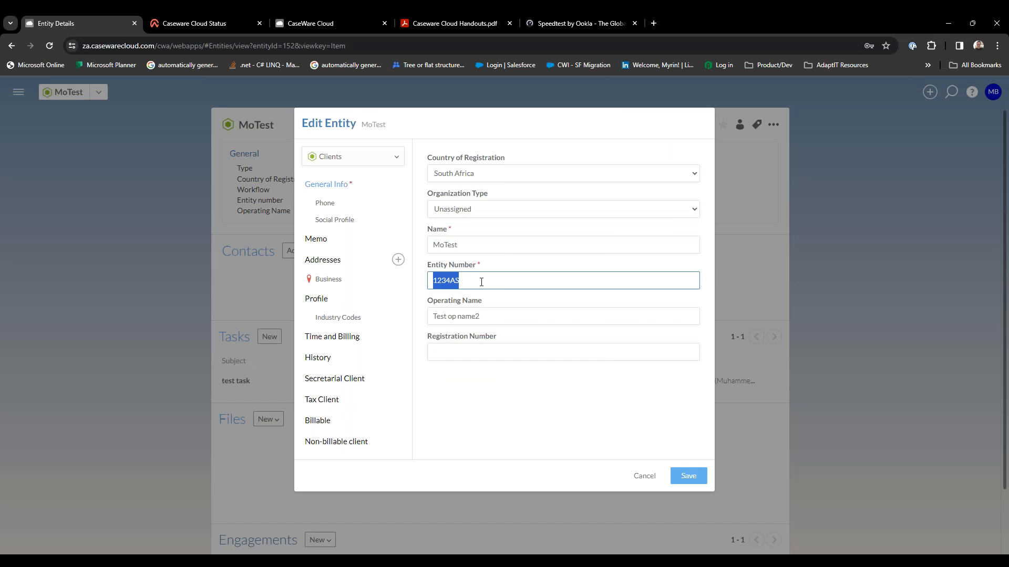
pyautogui.tripleClick(501, 315)
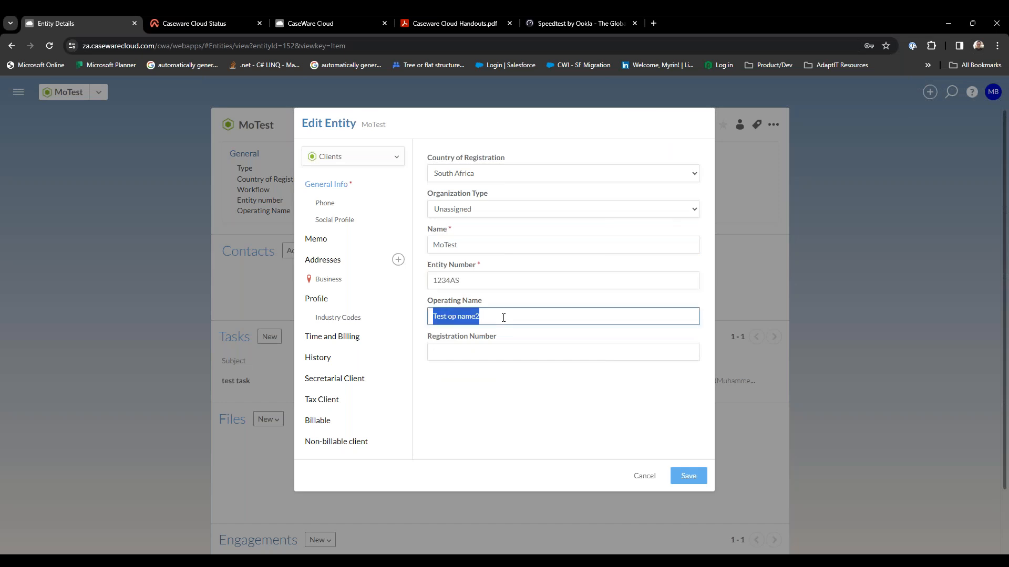
pyautogui.hotkey('shift', 'Tab')
pyautogui.hotkey('shift', 'Tab')
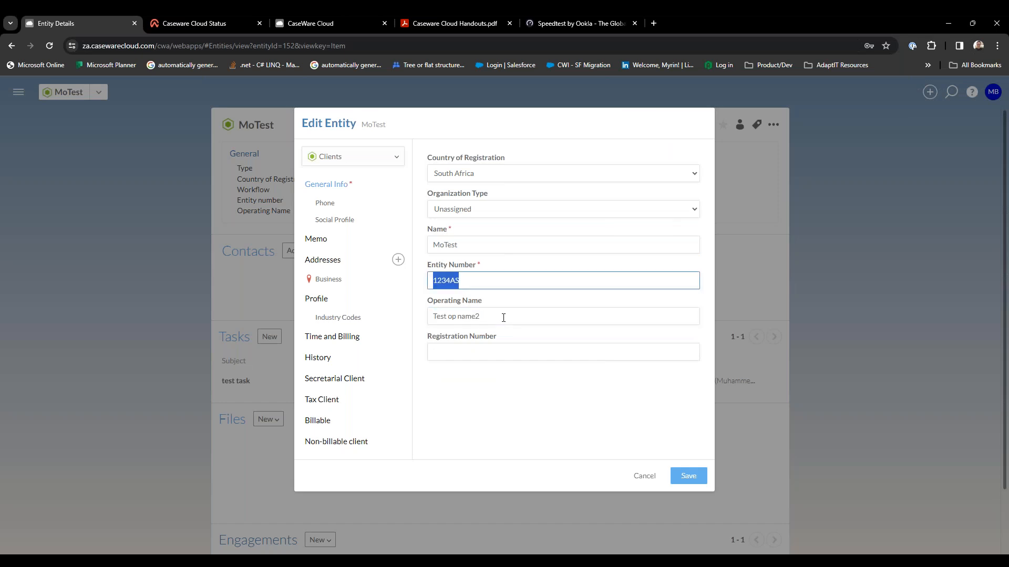
# Set the MoTest entity's organization type to Private Company.
pyautogui.click(482, 210)
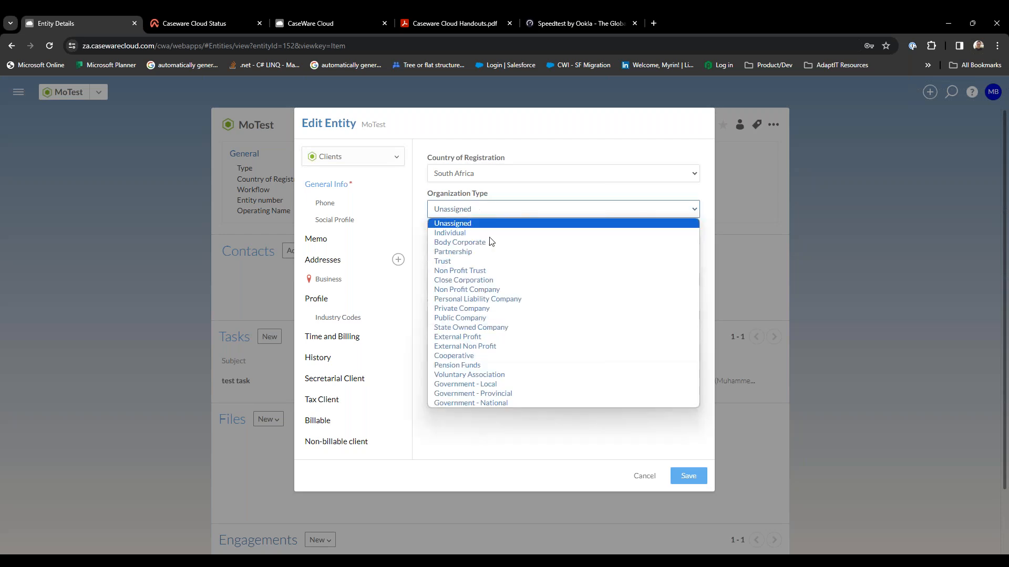
pyautogui.click(509, 311)
pyautogui.click(549, 351)
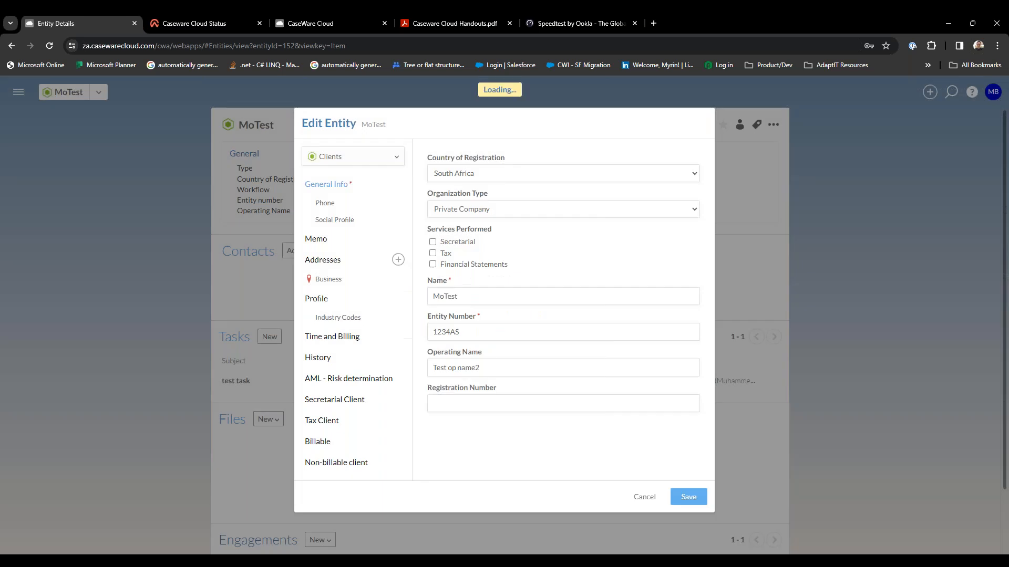
# Rename the entity to "Muhammad (Pty) Ltd".
pyautogui.doubleClick(516, 297)
pyautogui.write('Mu')
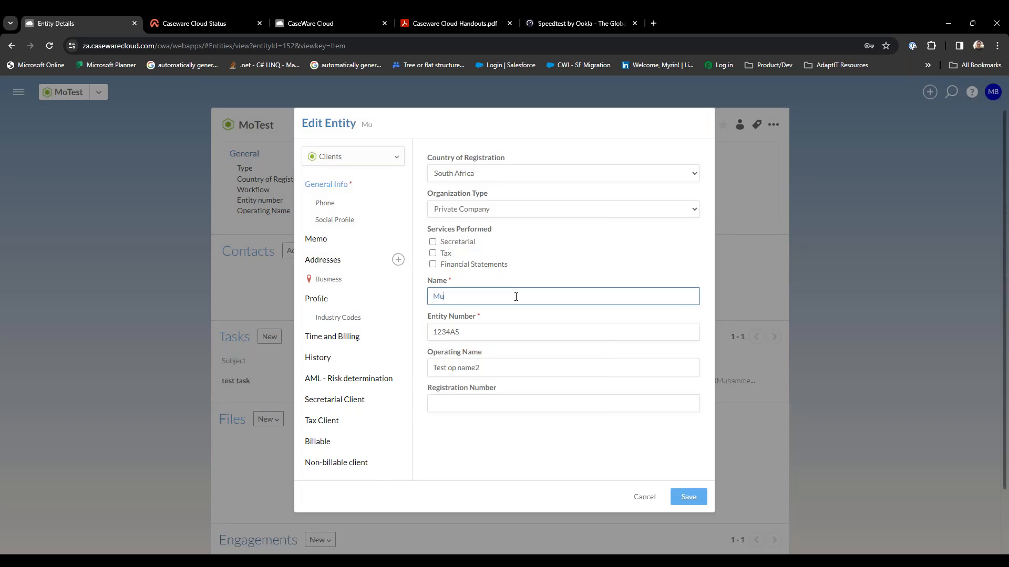
pyautogui.write('hammad')
pyautogui.write(' Pty')
pyautogui.press('BackSpace')
pyautogui.press('BackSpace')
pyautogui.write('(Pty) Ltd')
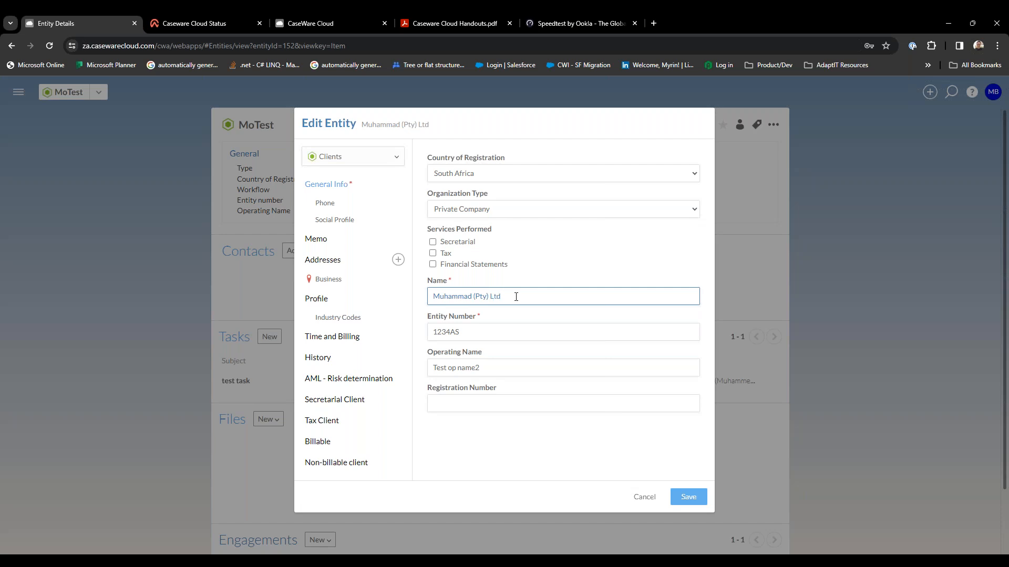
# Replace the entity number with a new one and save the entity changes.
pyautogui.doubleClick(545, 334)
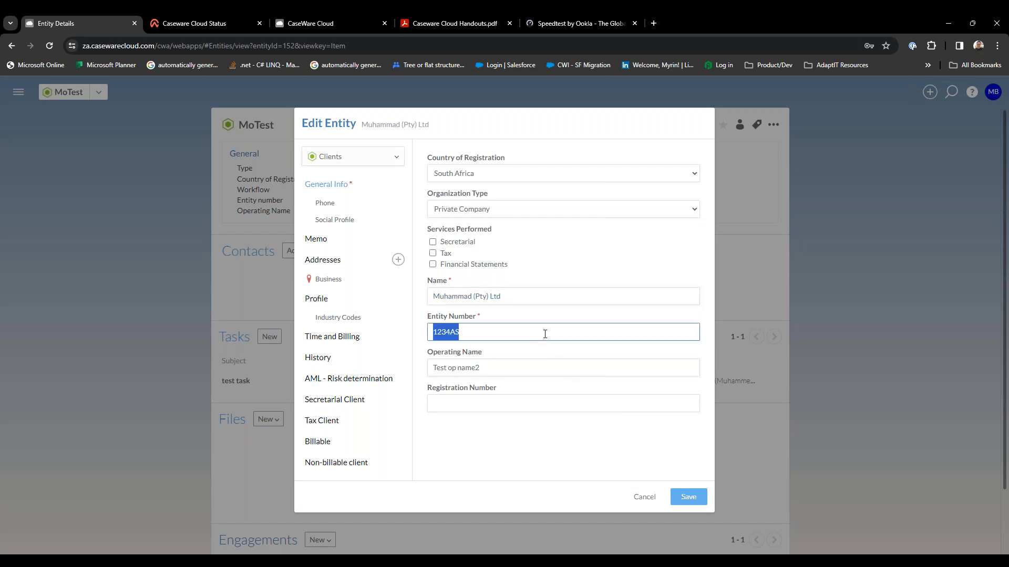
pyautogui.write('MA001')
pyautogui.click(541, 443)
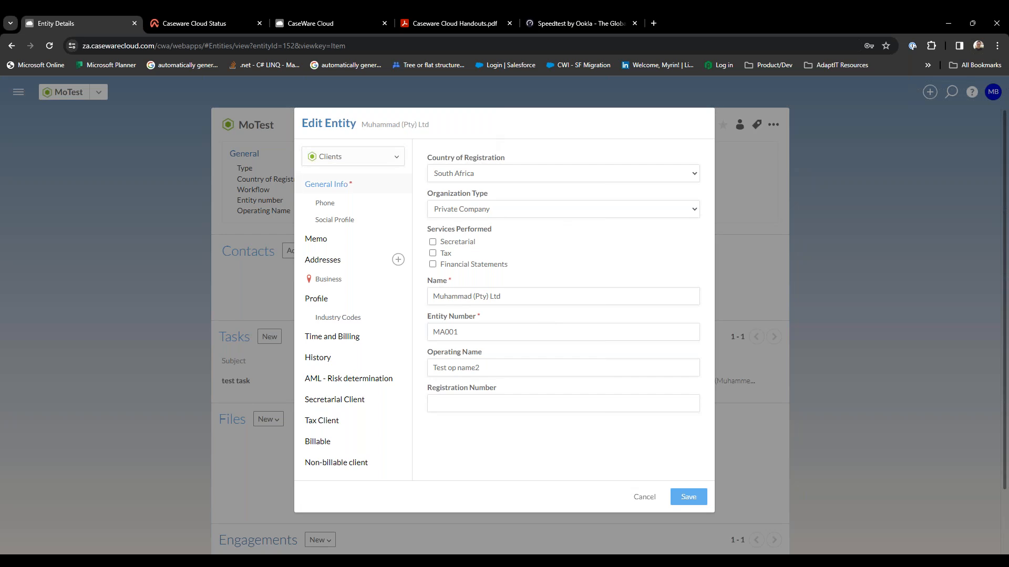
pyautogui.click(694, 503)
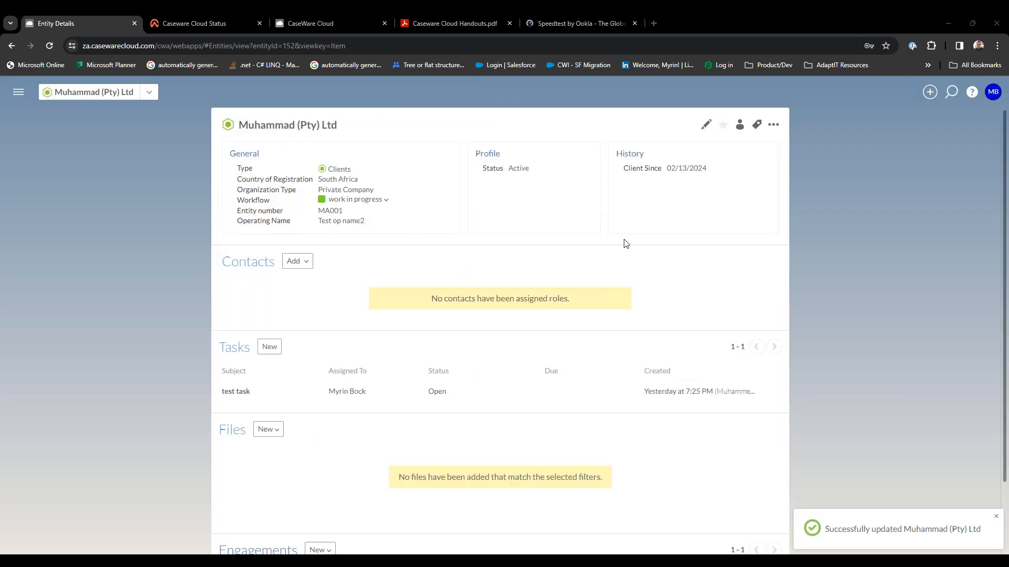
# Switch to Working Papers and reopen the engagement properties to check the Cloud entity name and client number, leaving them unchanged.
pyautogui.hotkey('alt', 'Tab')
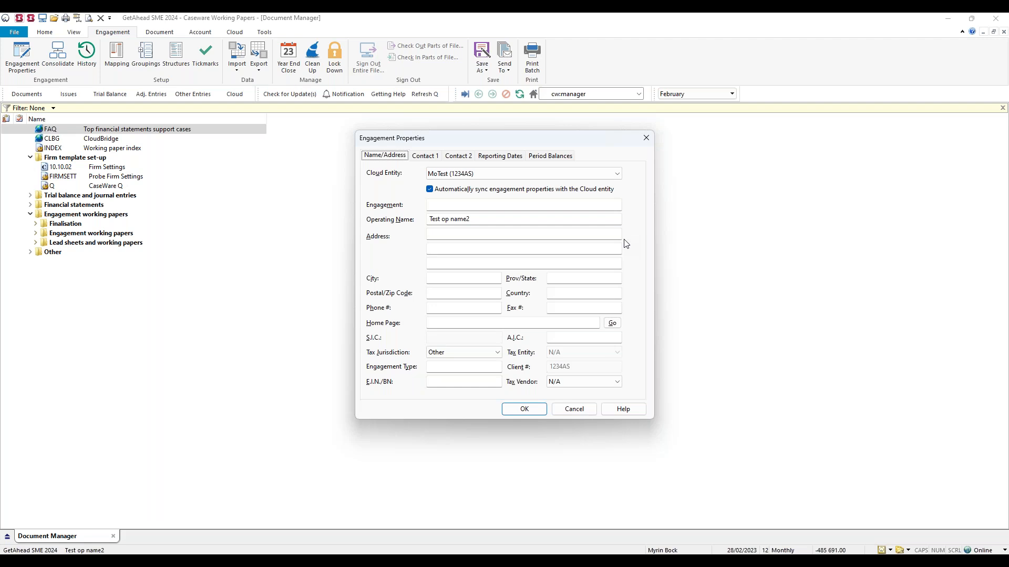
pyautogui.hotkey('alt', 'Tab')
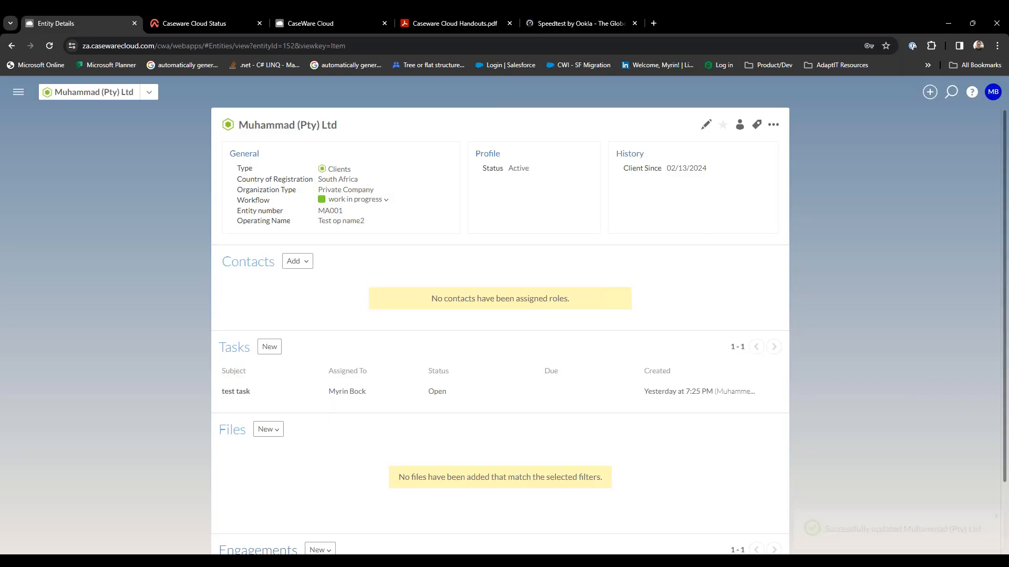
pyautogui.hotkey('alt', 'Tab')
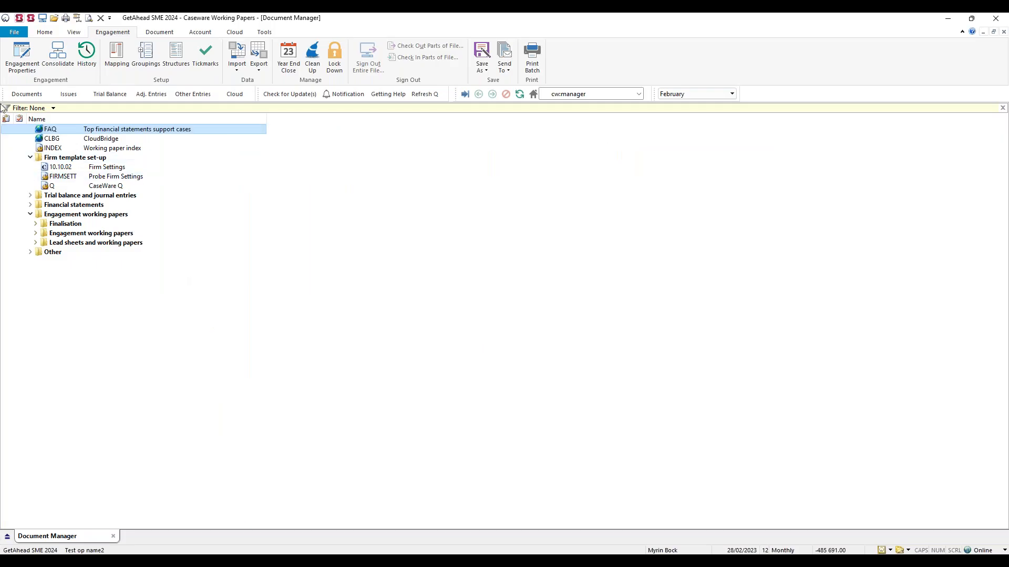
pyautogui.click(29, 68)
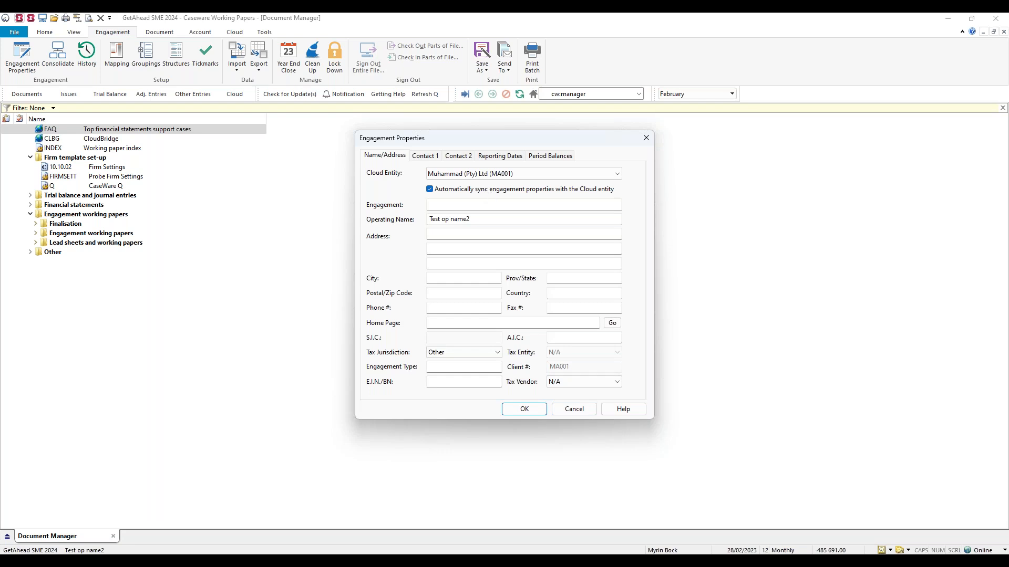
pyautogui.click(587, 415)
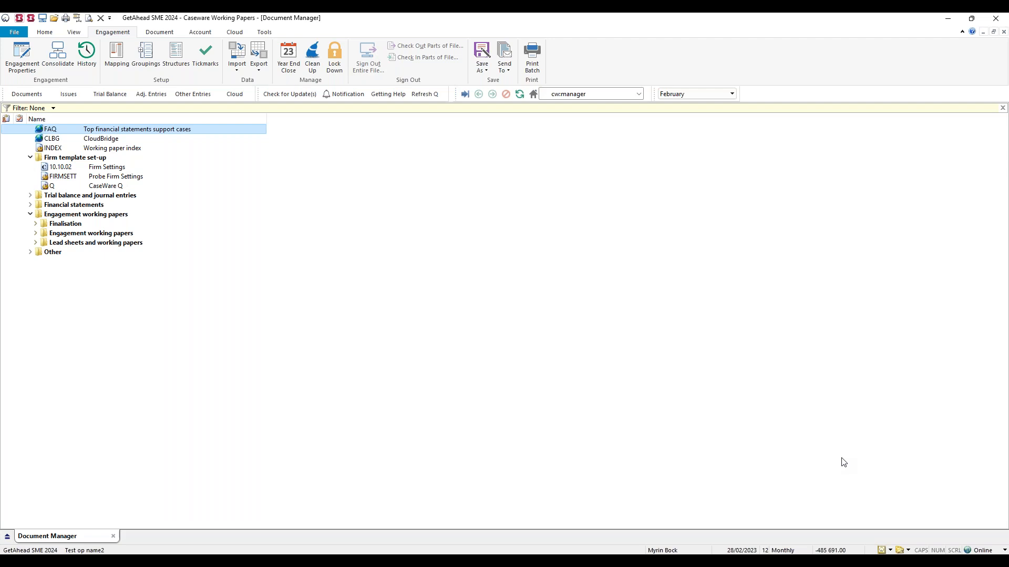
# Review the synchronization properties listing the locations and users of the GetAhead SME 2024 copies.
pyautogui.click(978, 551)
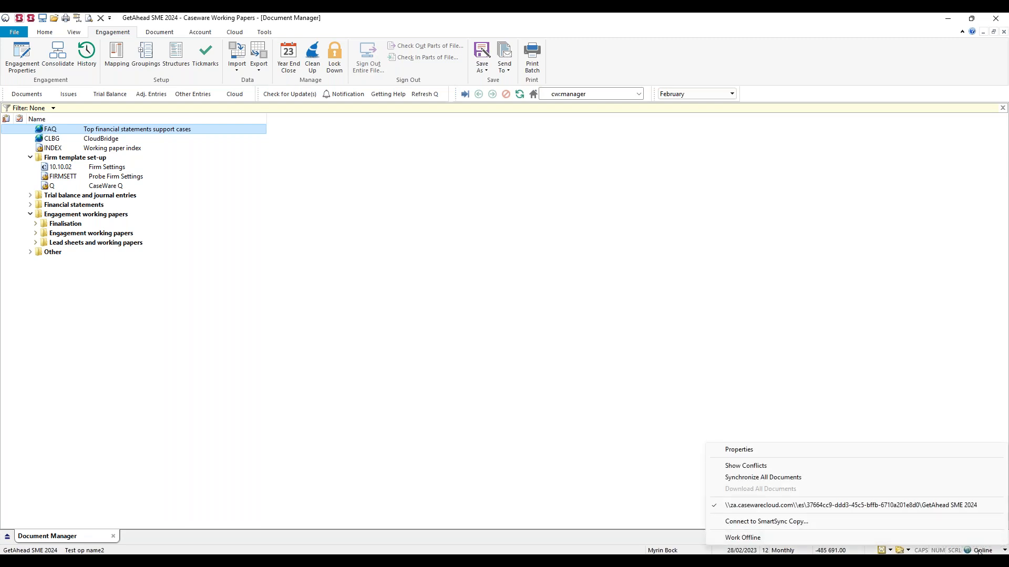
pyautogui.click(773, 452)
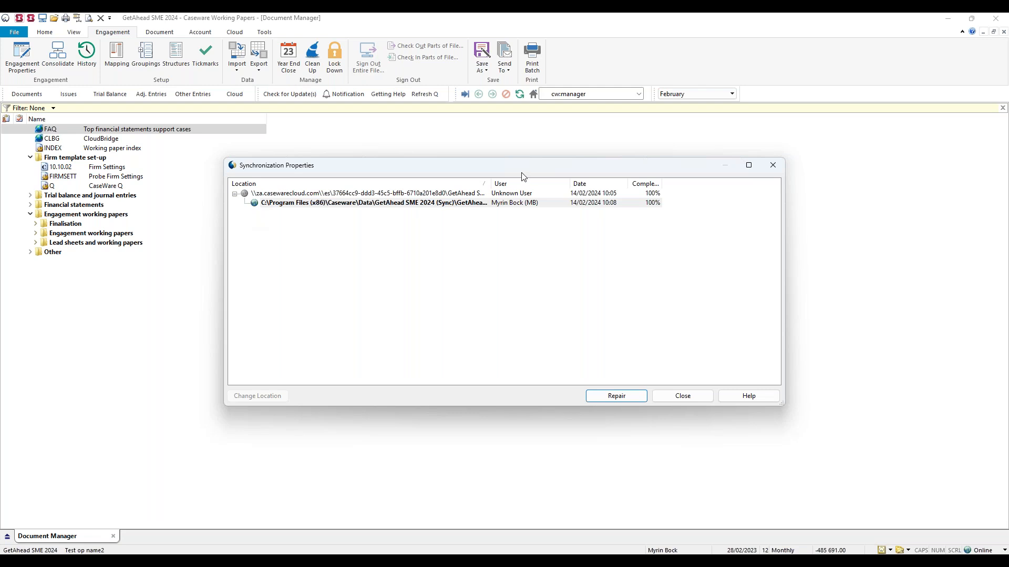
pyautogui.click(680, 401)
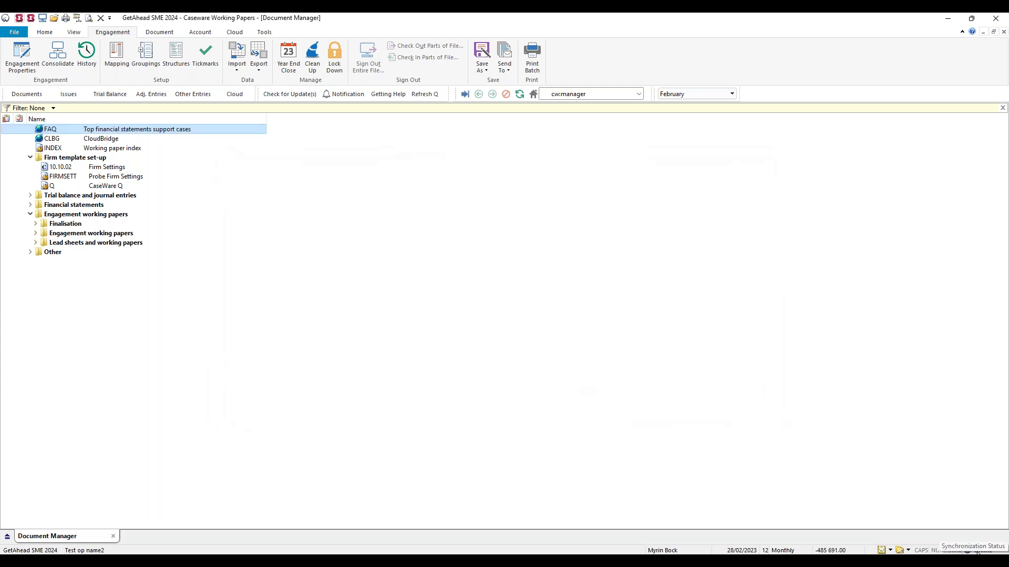
# Examine the Cloud and file location options for connecting to another SmartSync copy, cancel, and review the synchronization status options.
pyautogui.click(976, 551)
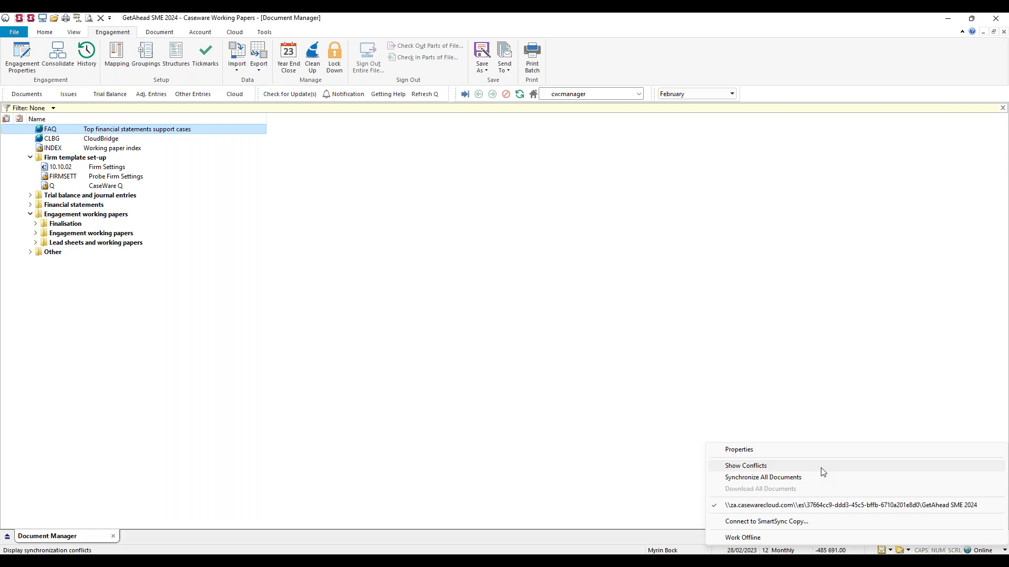
pyautogui.click(793, 522)
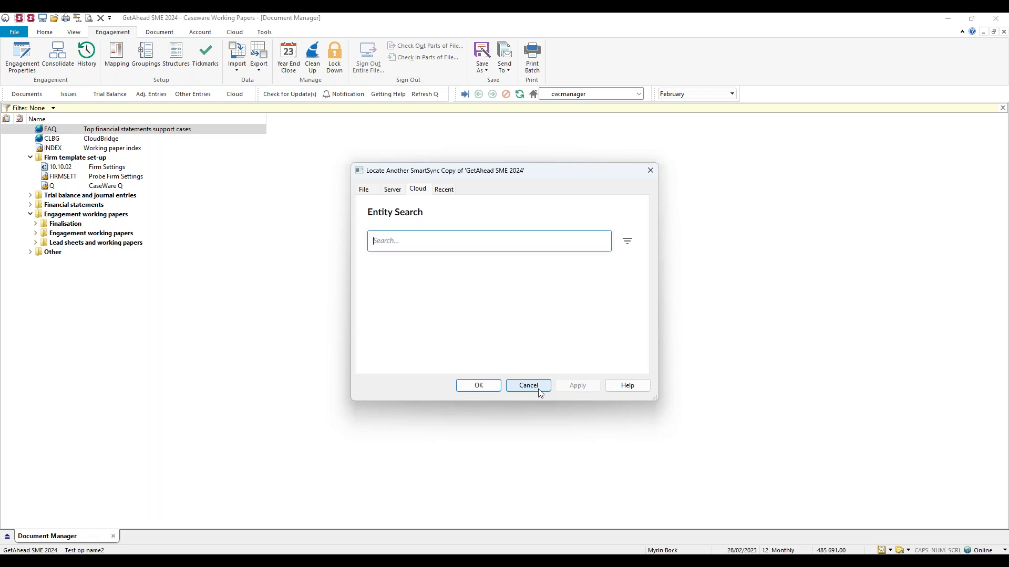
pyautogui.click(368, 191)
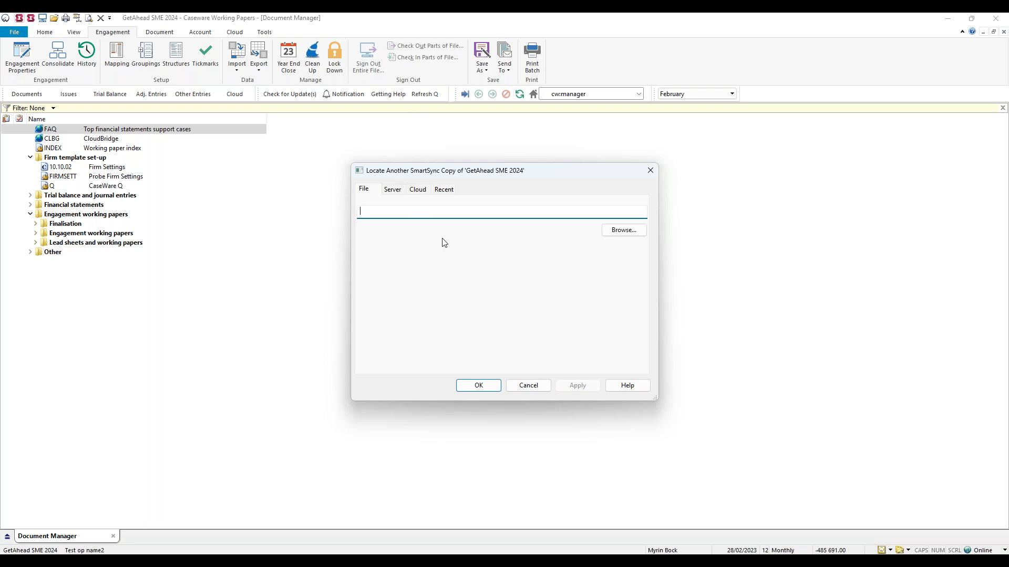
pyautogui.click(530, 387)
pyautogui.click(978, 550)
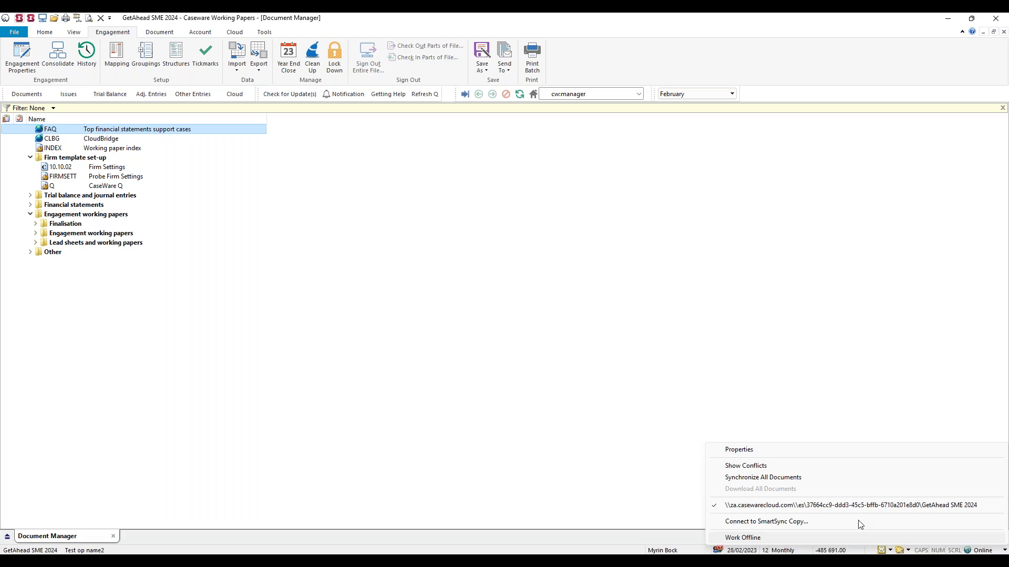
pyautogui.click(845, 410)
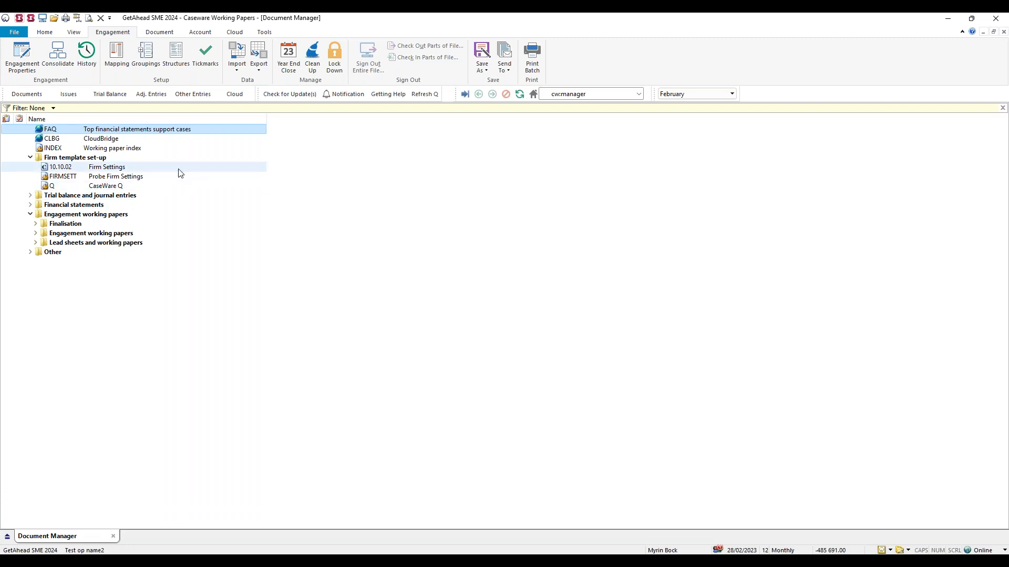
# Expand the Trial balance folder and the Financial statement preparation folder to show their documents.
pyautogui.doubleClick(150, 196)
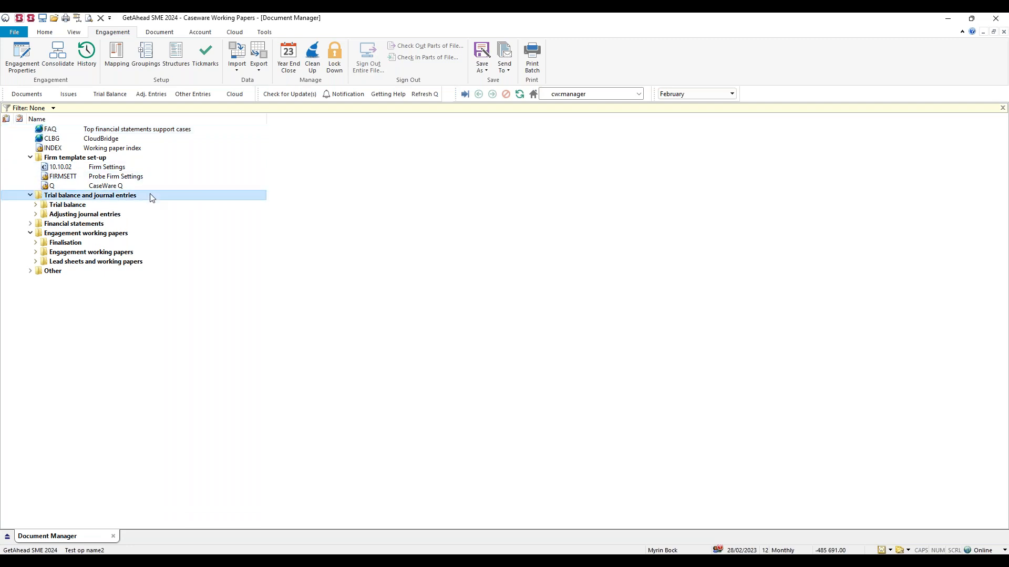
pyautogui.doubleClick(136, 206)
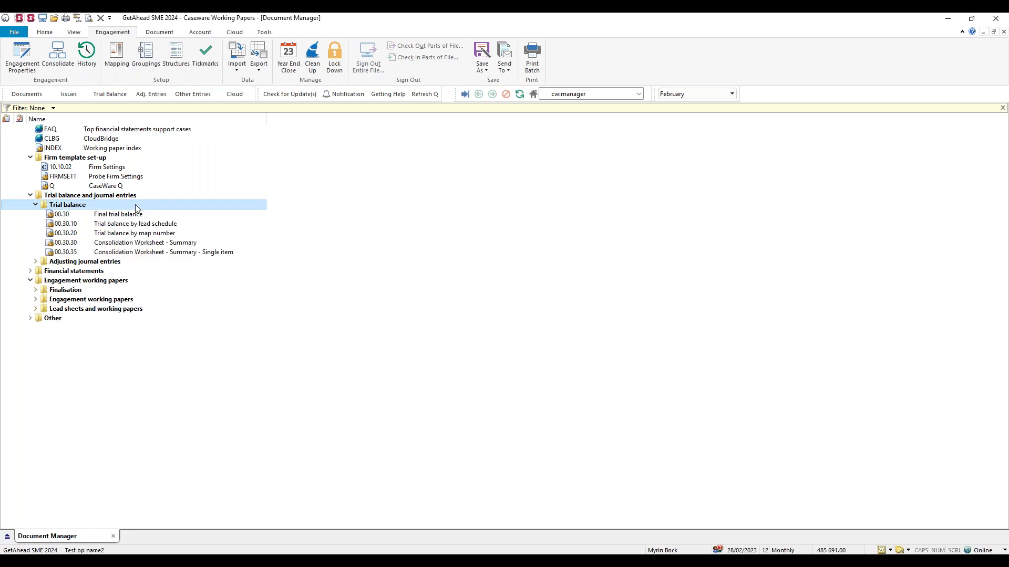
pyautogui.doubleClick(130, 271)
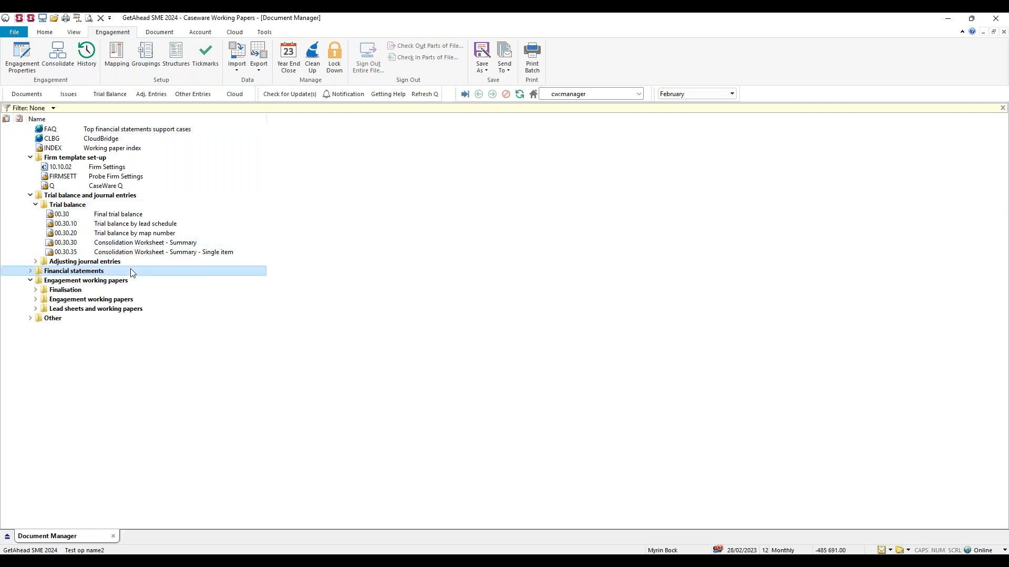
pyautogui.press('Down')
pyautogui.press('Right')
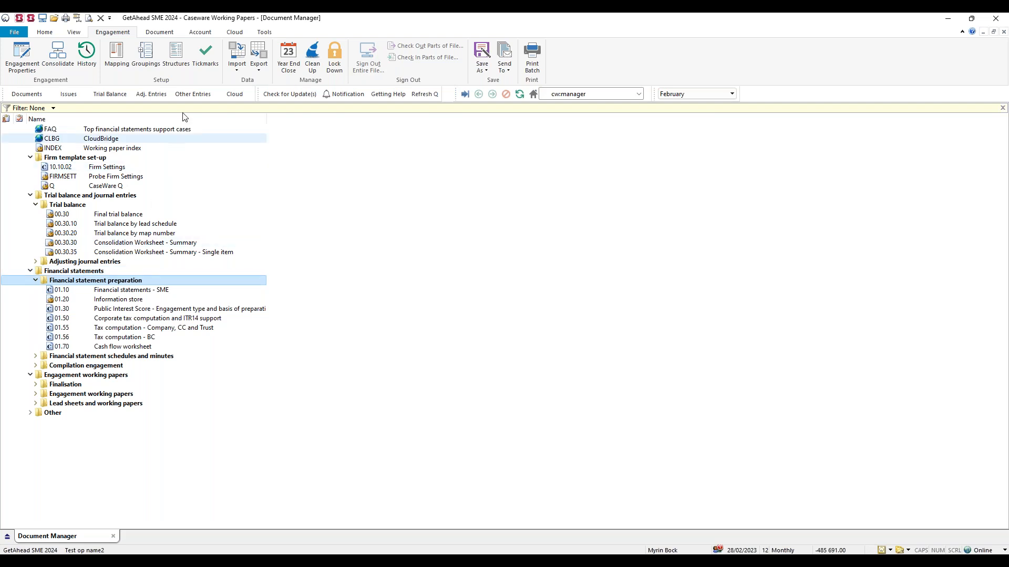
# Review the Cloud commands and synchronization options, and select the synchronized "Test excel doc" document.
pyautogui.click(238, 34)
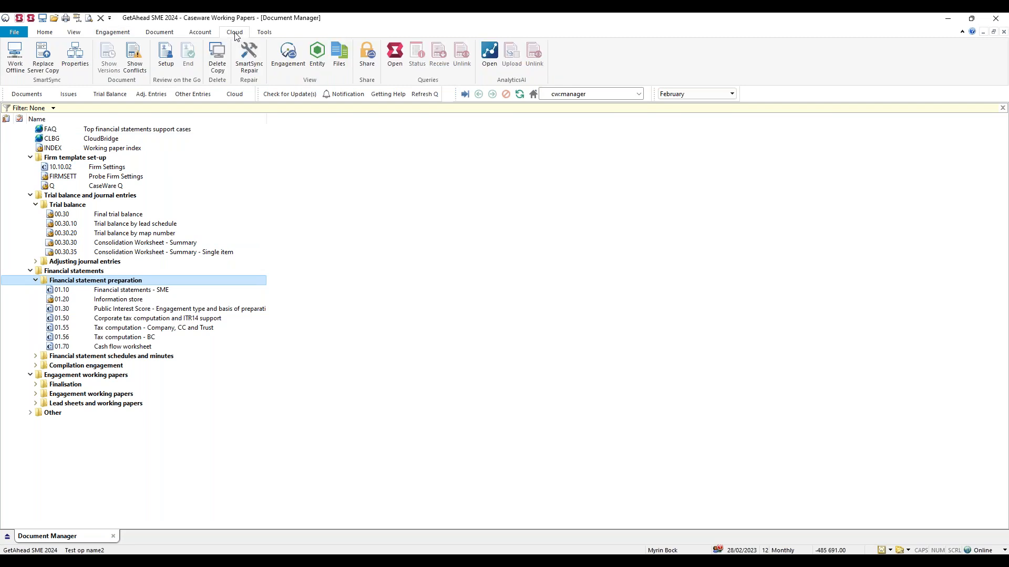
pyautogui.click(234, 94)
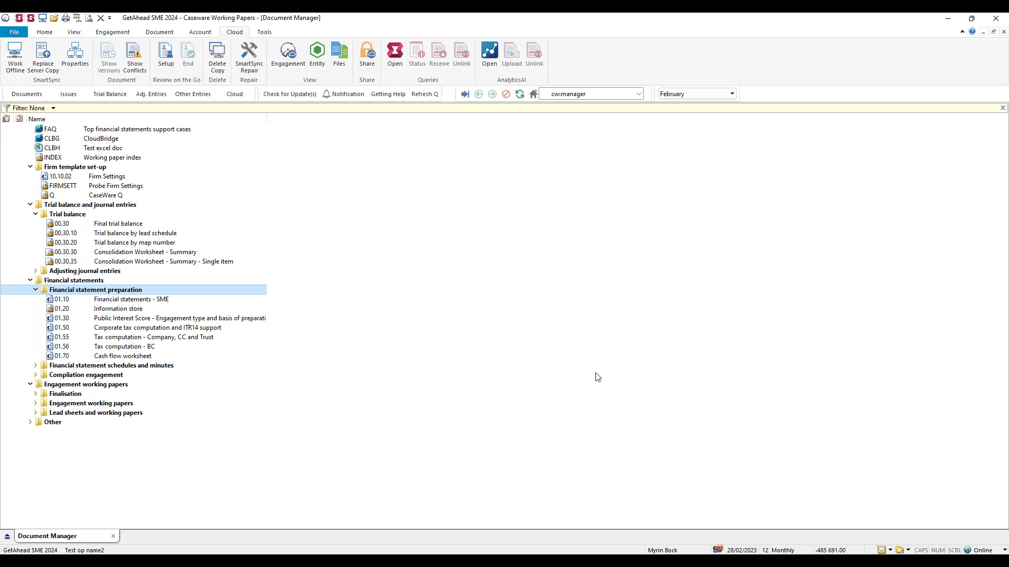
pyautogui.click(969, 551)
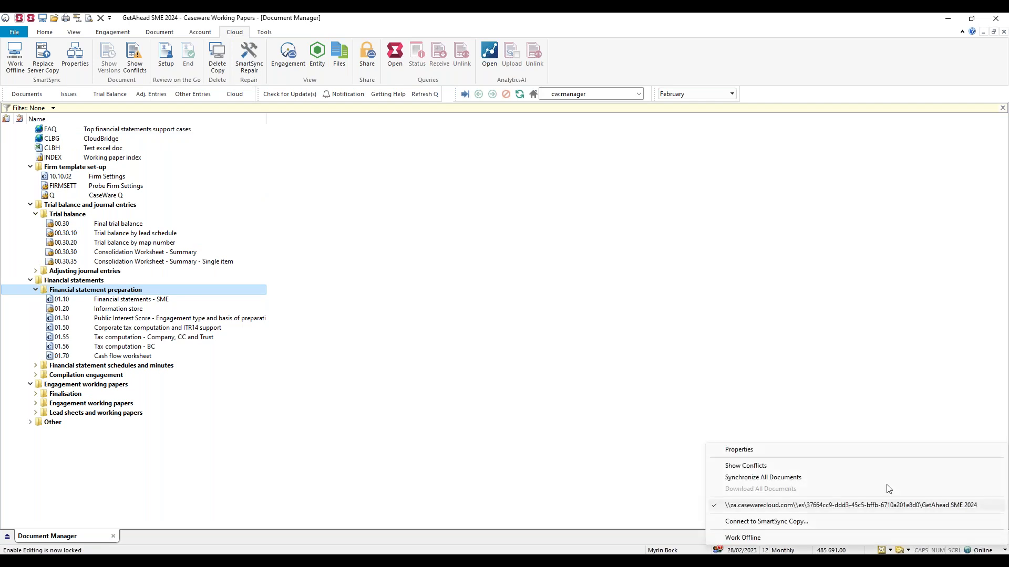
pyautogui.click(441, 275)
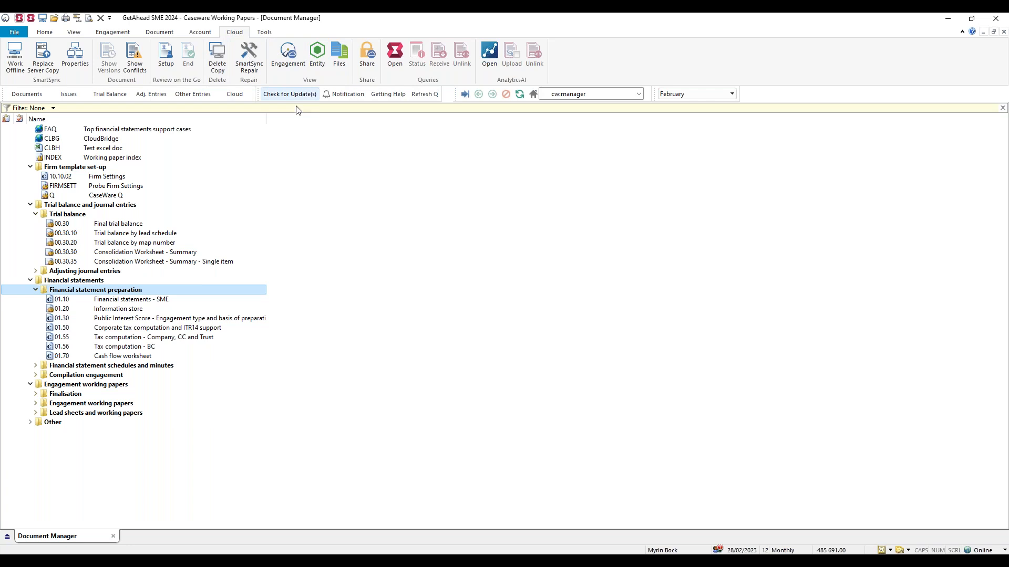
pyautogui.click(120, 149)
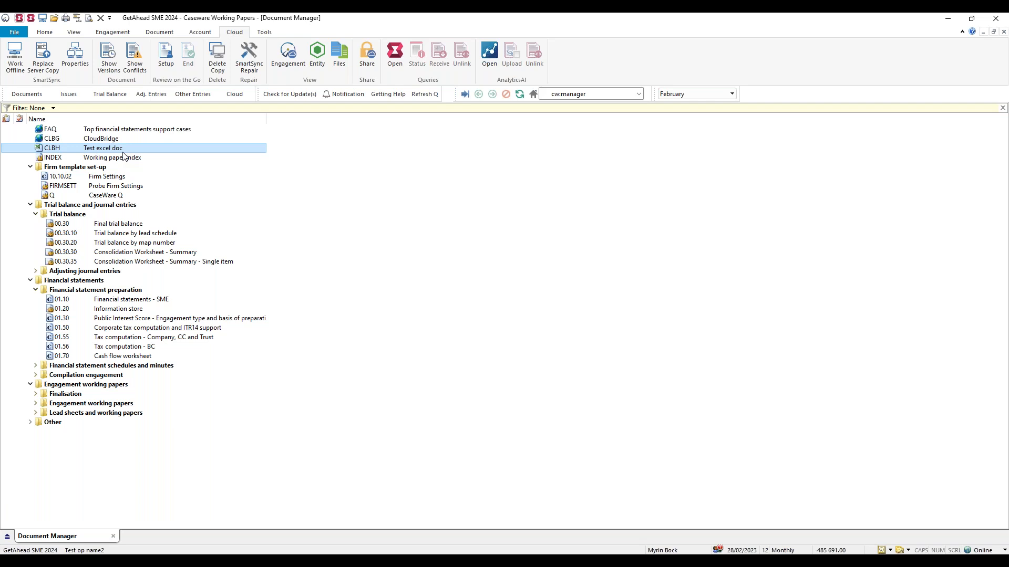
# Delete the "Test excel doc" document from the document list and confirm the deletion.
pyautogui.press('Delete')
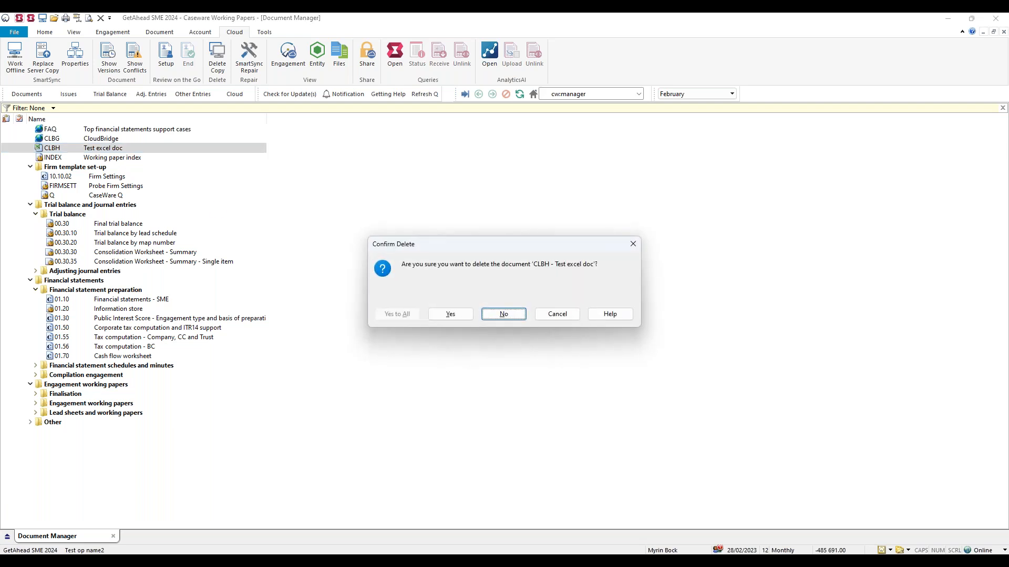
pyautogui.click(459, 315)
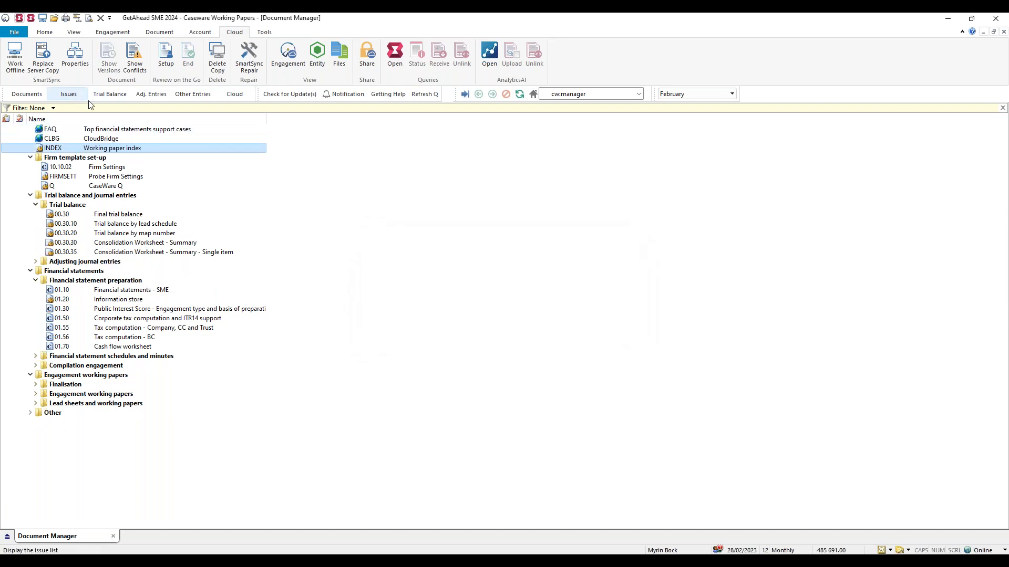
pyautogui.click(110, 159)
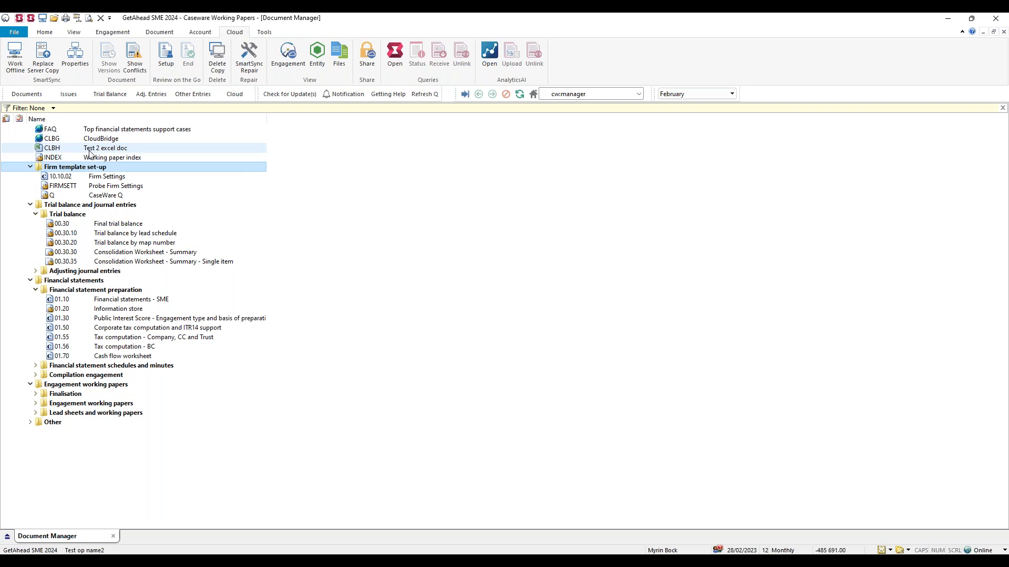
# Open "Test 2 excel doc", enter your first name followed by "Made changes" in cell A1, and close the workbook.
pyautogui.click(127, 149)
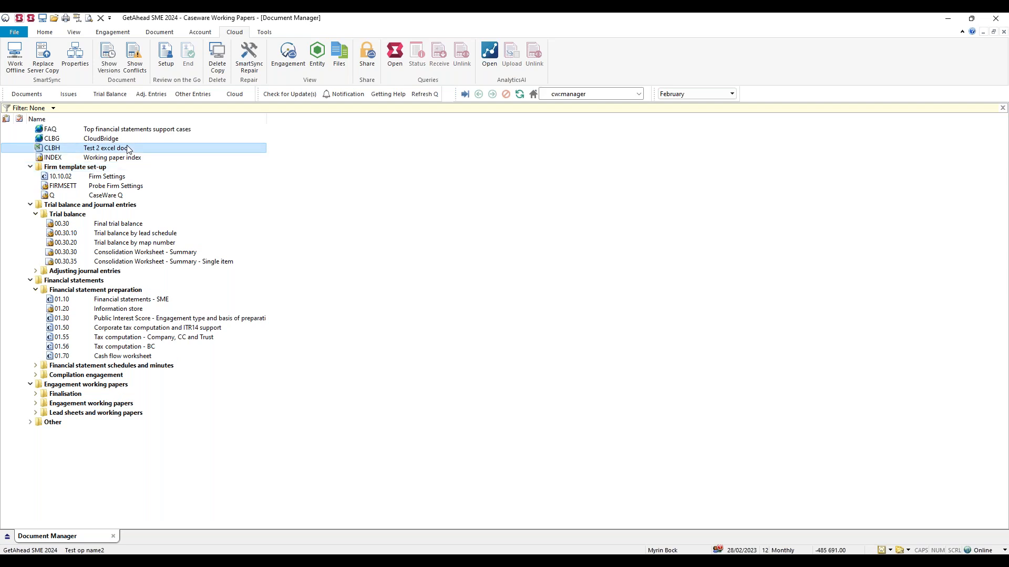
pyautogui.doubleClick(127, 149)
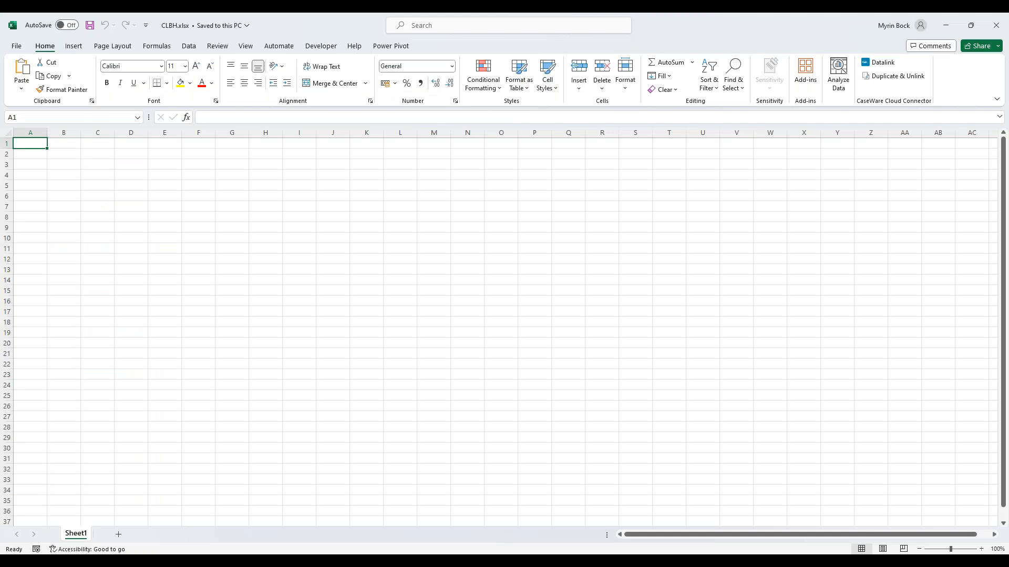
pyautogui.write('M')
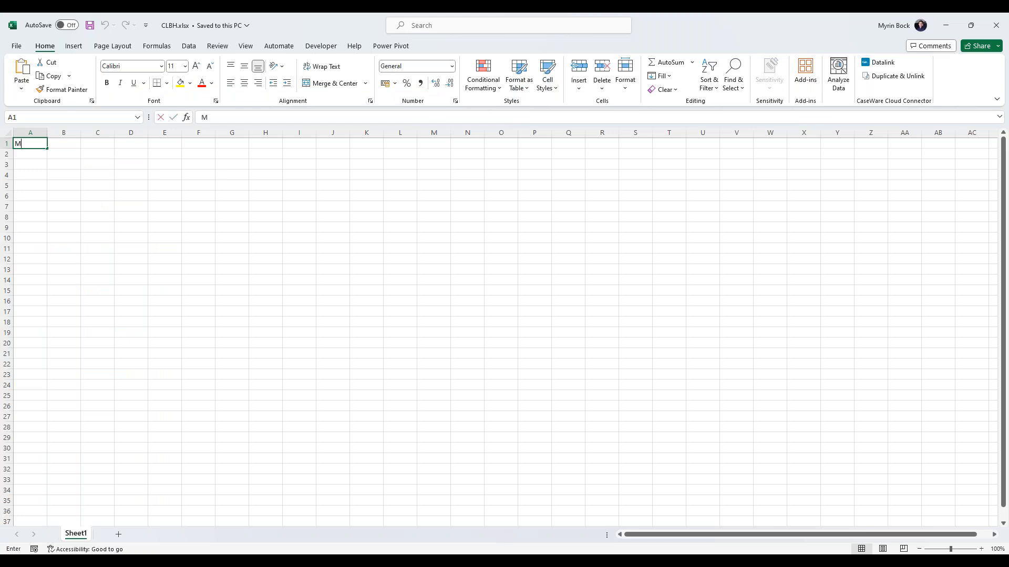
pyautogui.write('yrin Made changes')
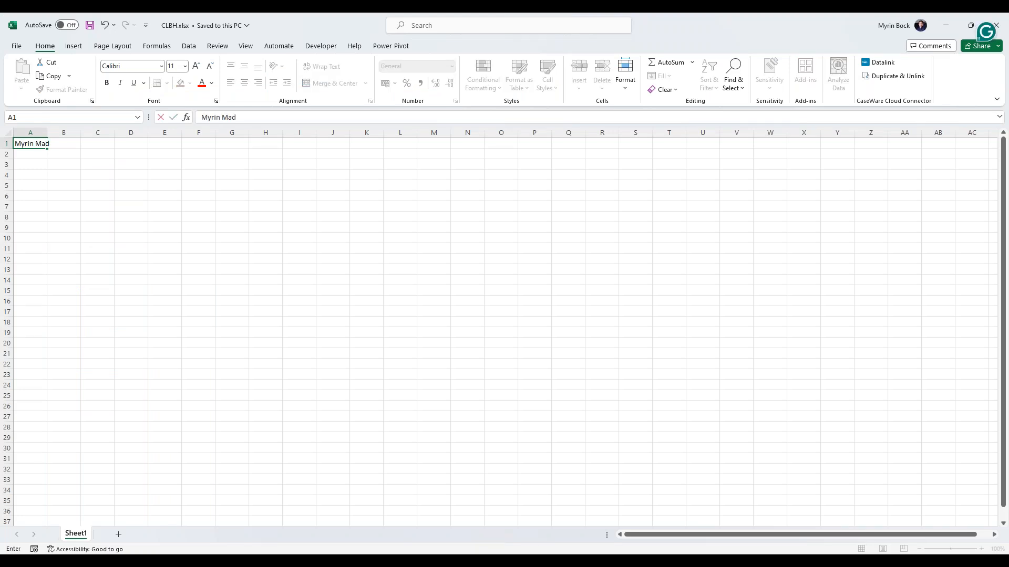
pyautogui.click(47, 143)
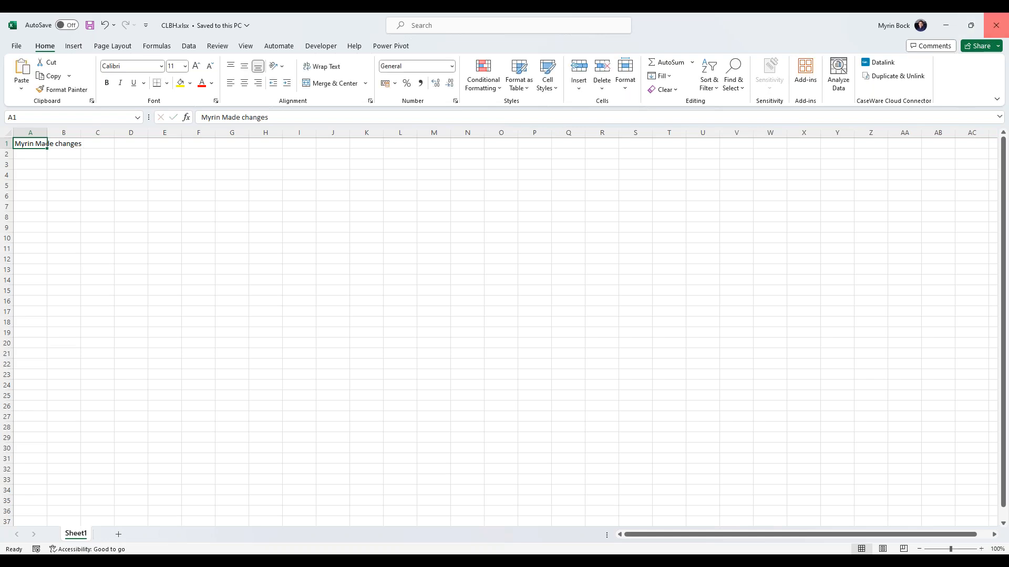
pyautogui.click(996, 26)
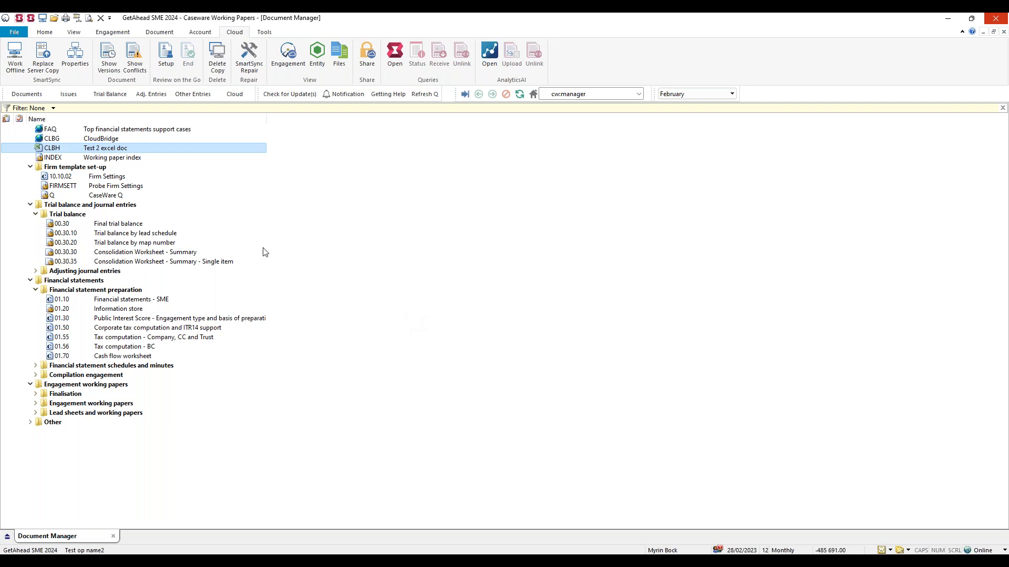
# Reopen "Test 2 excel doc" to check the change notes in cells A1 and A2, and close the workbook.
pyautogui.click(133, 180)
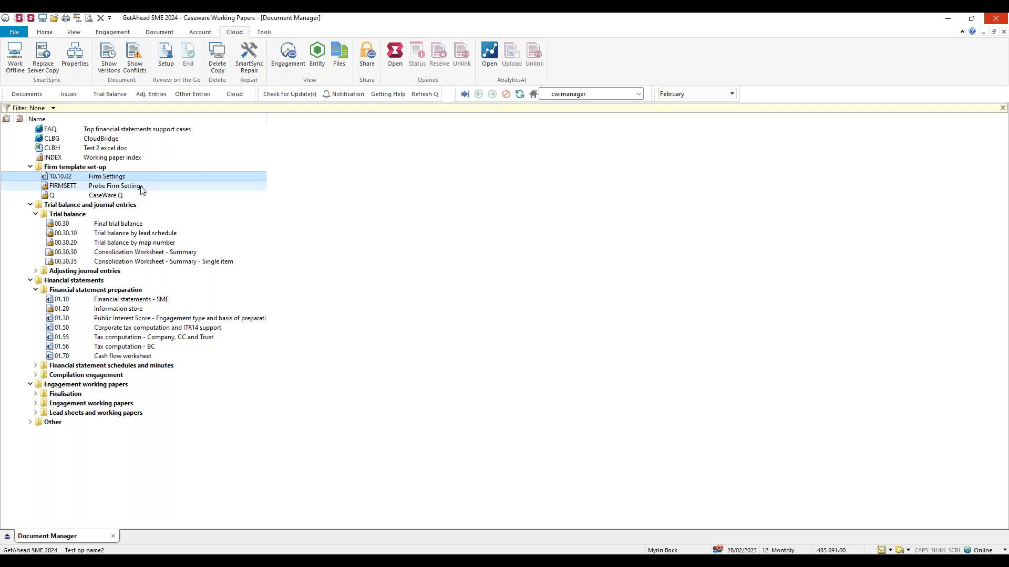
pyautogui.doubleClick(125, 151)
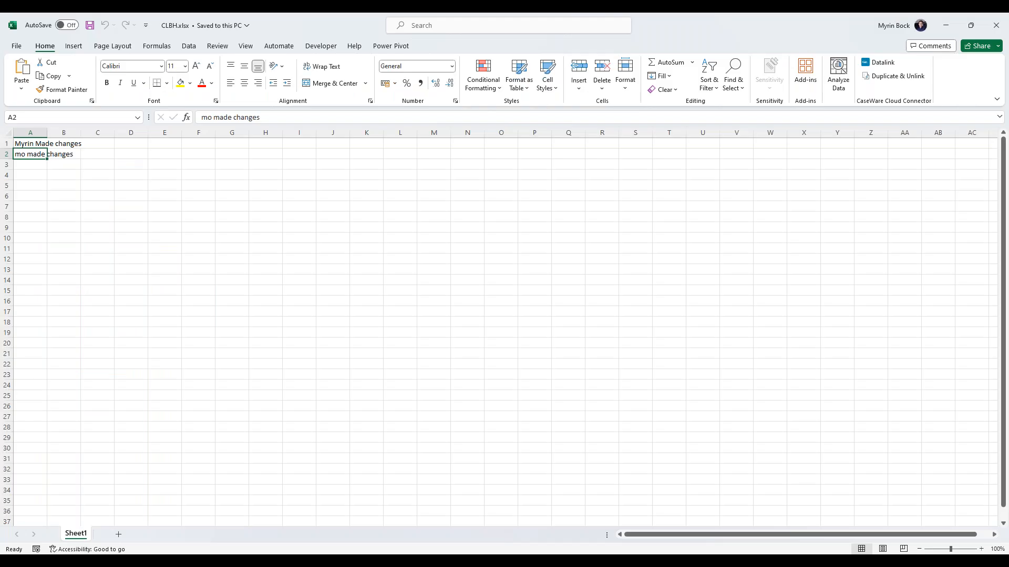
pyautogui.click(40, 167)
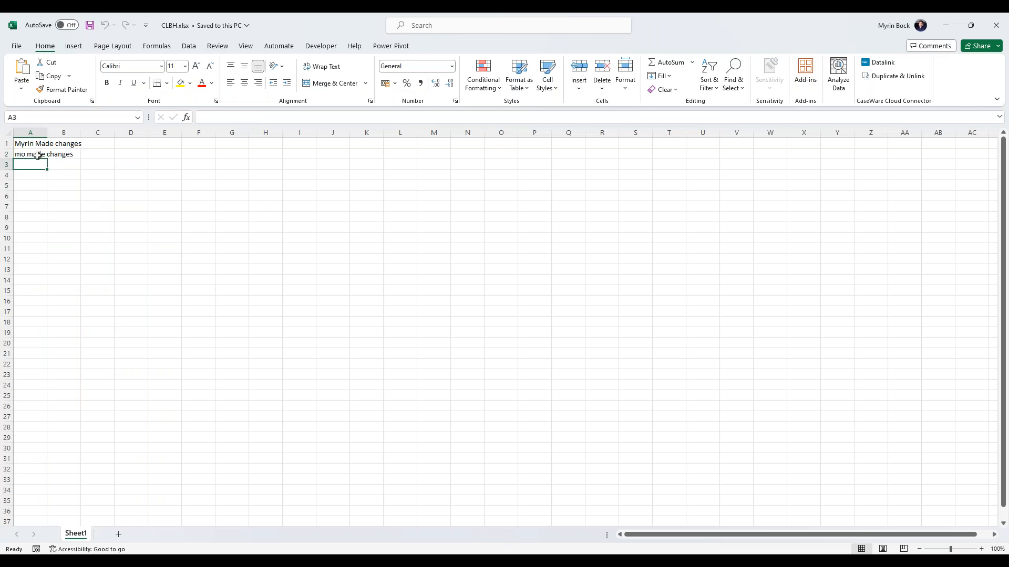
pyautogui.click(109, 162)
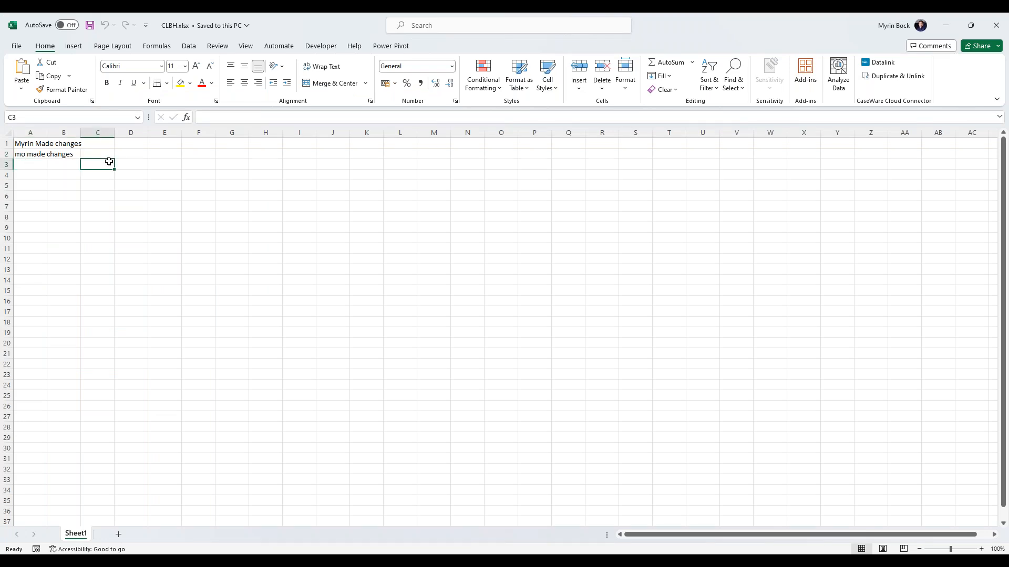
pyautogui.click(995, 26)
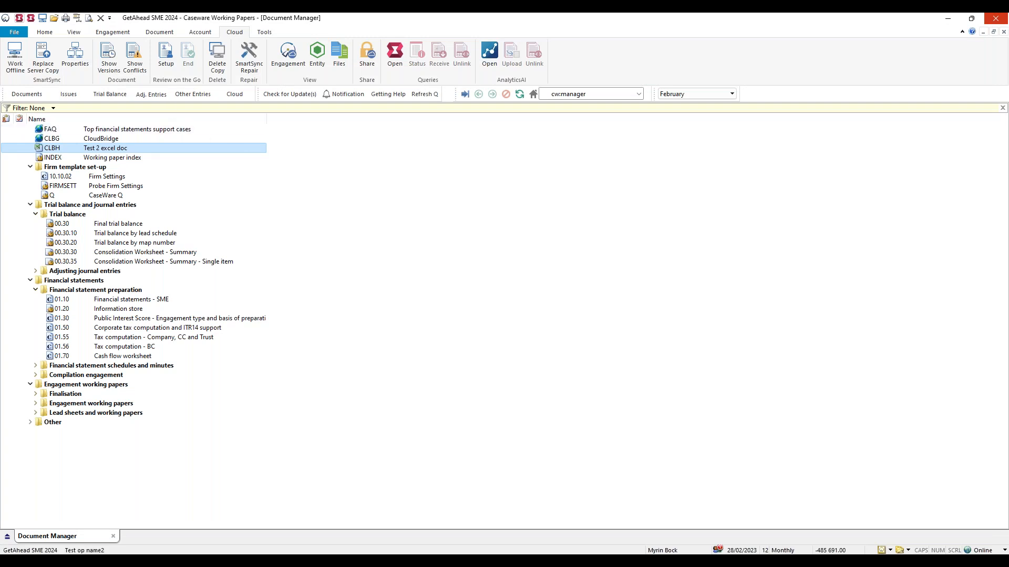
# Open the adjusting journal entries and switch the engagement file to work offline.
pyautogui.click(151, 94)
pyautogui.click(109, 111)
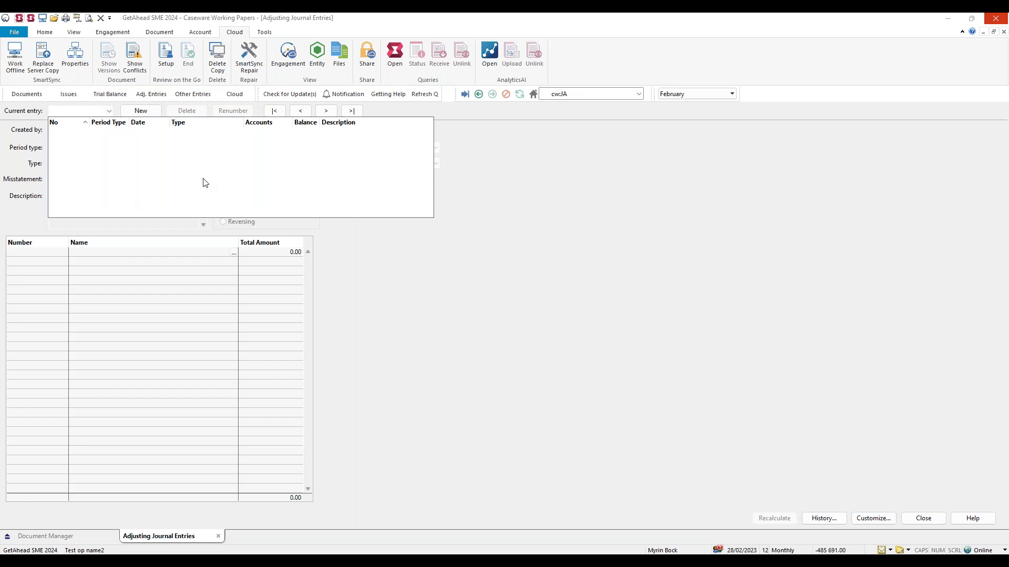
pyautogui.click(573, 297)
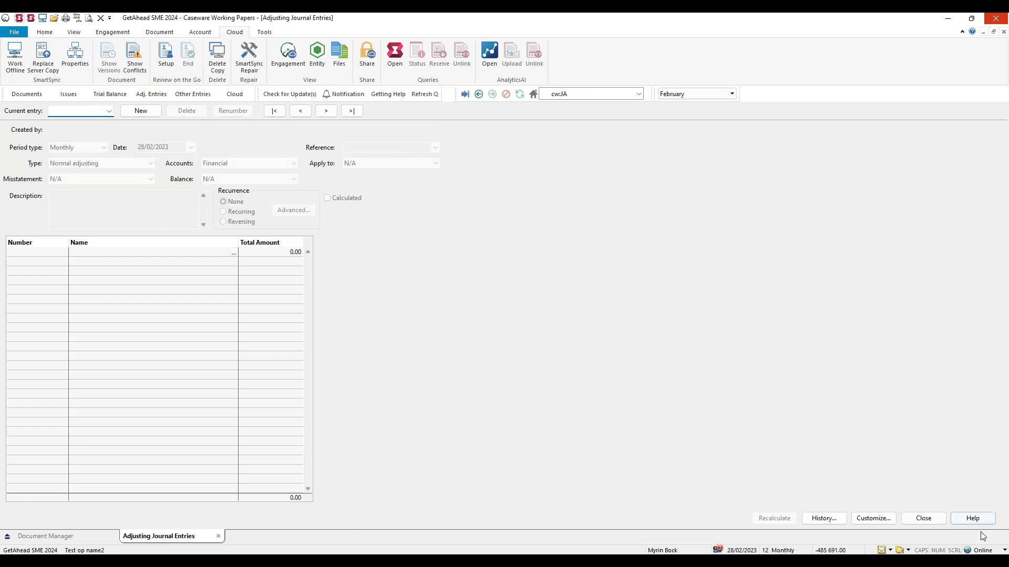
pyautogui.click(984, 551)
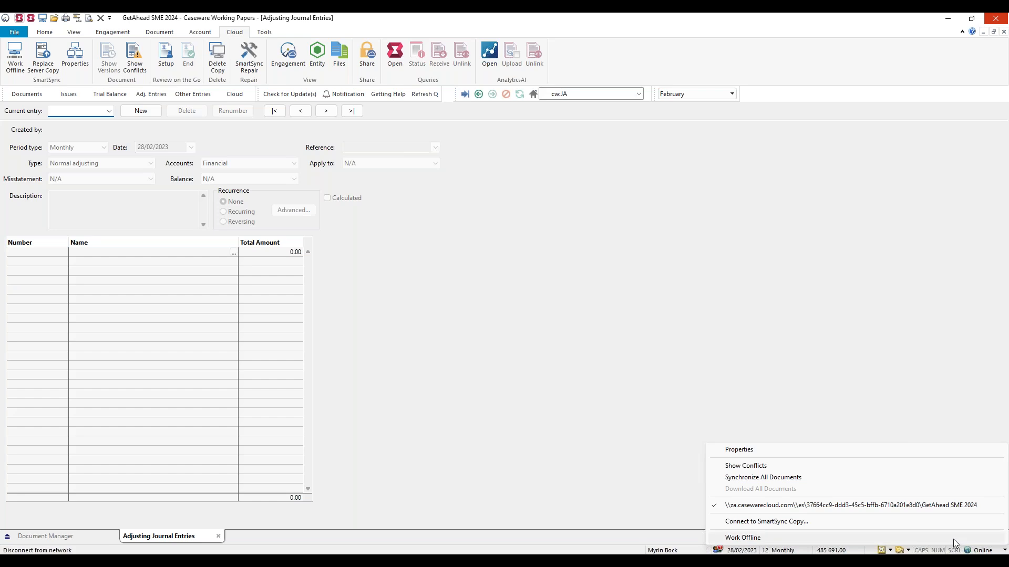
pyautogui.click(954, 539)
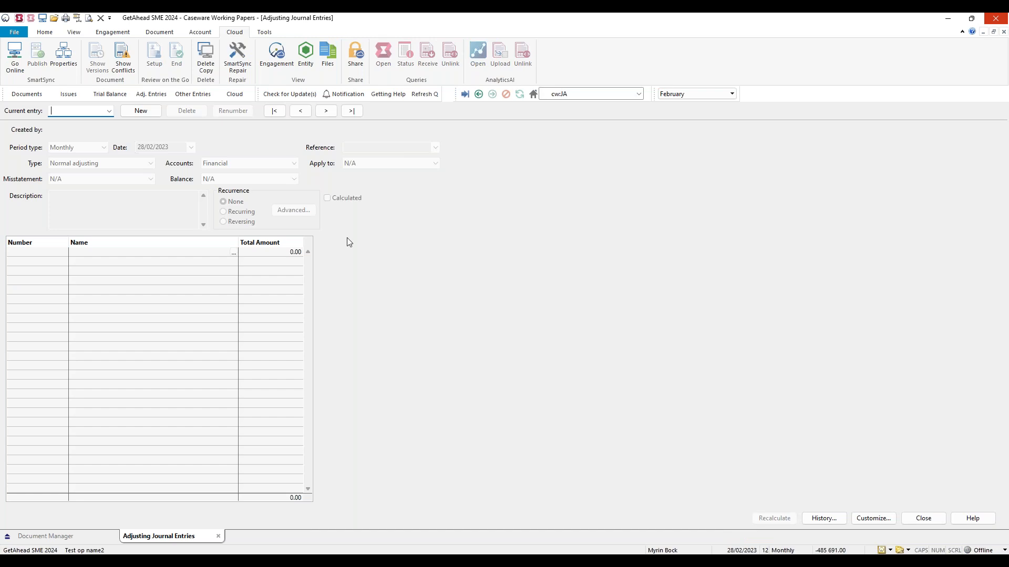
# Create an adjusting journal entry with 200.00 to ACC1 Opening balance - Owned and -200.00 to ACC2 Opening balance - Leased.
pyautogui.click(141, 110)
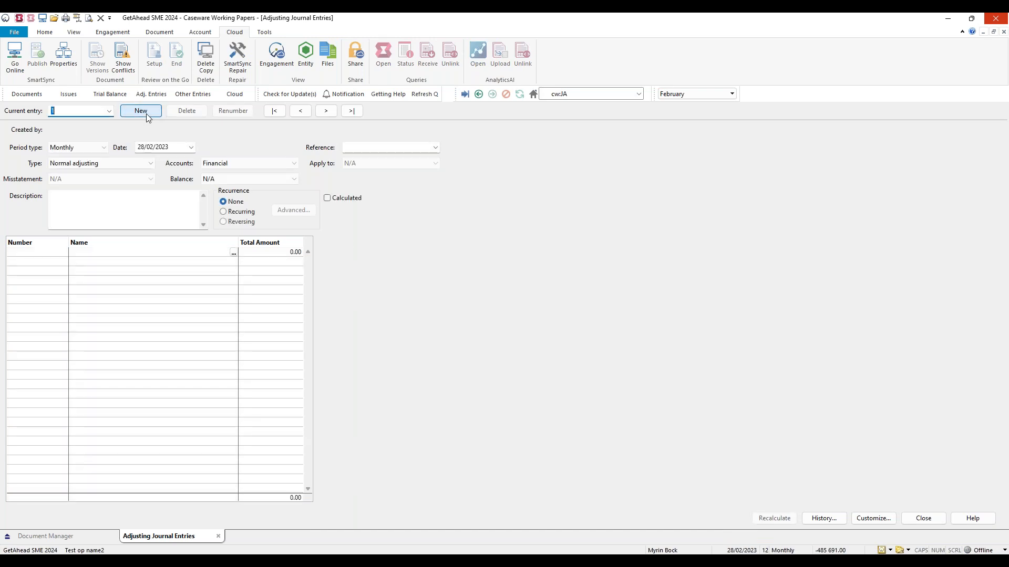
pyautogui.click(57, 252)
pyautogui.click(64, 252)
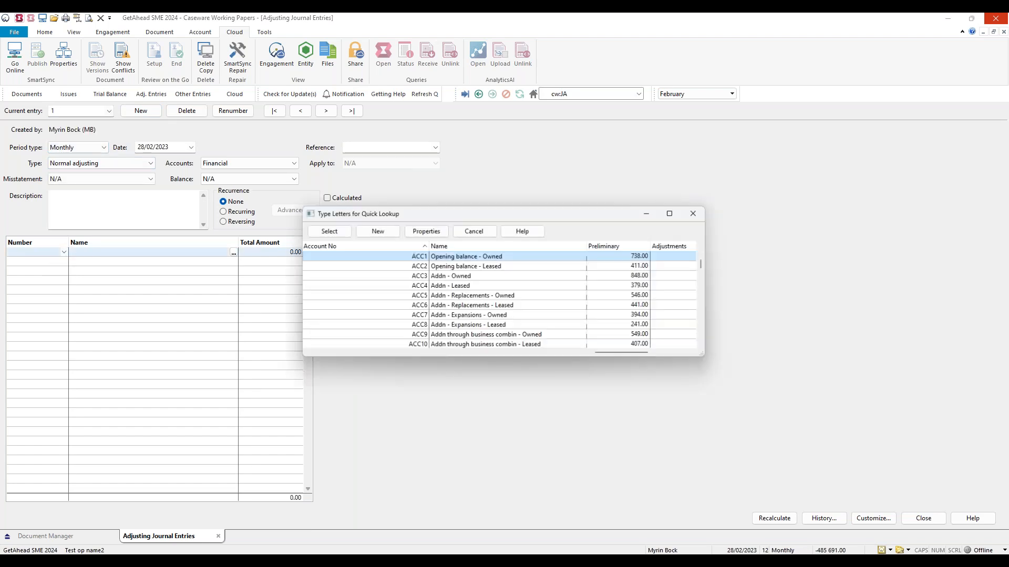
pyautogui.doubleClick(413, 258)
pyautogui.write('200')
pyautogui.press('Return')
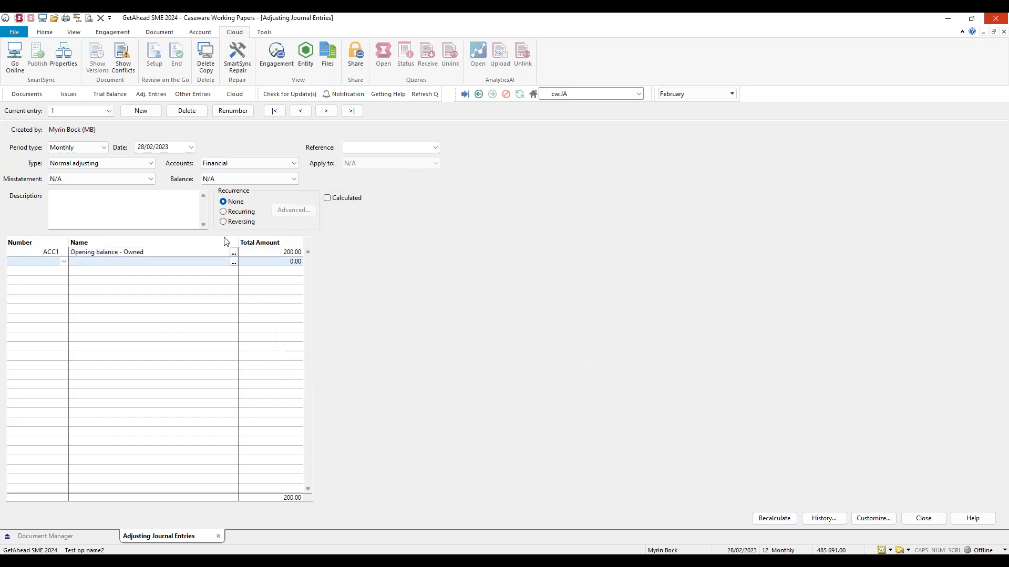
pyautogui.click(61, 261)
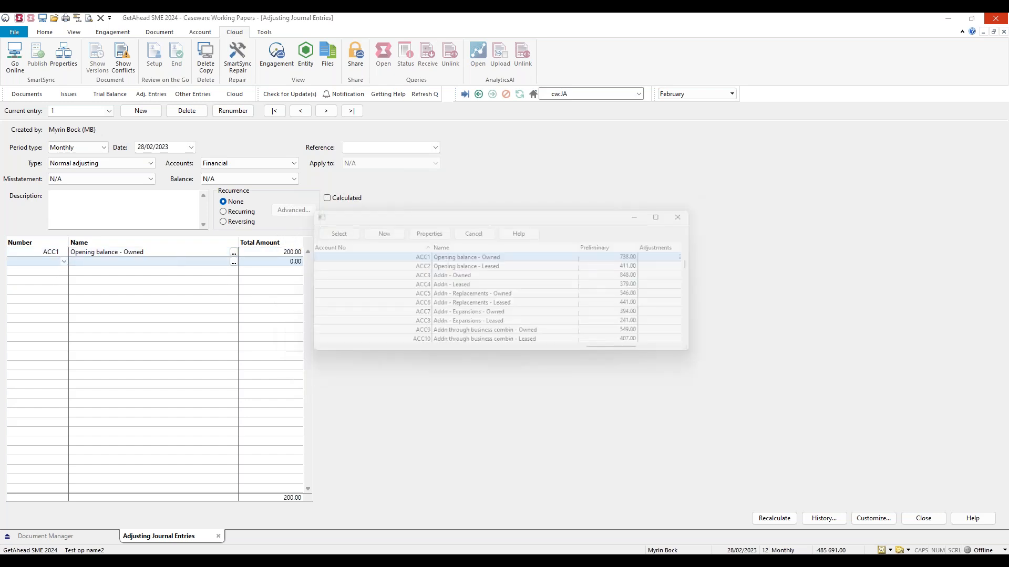
pyautogui.doubleClick(385, 266)
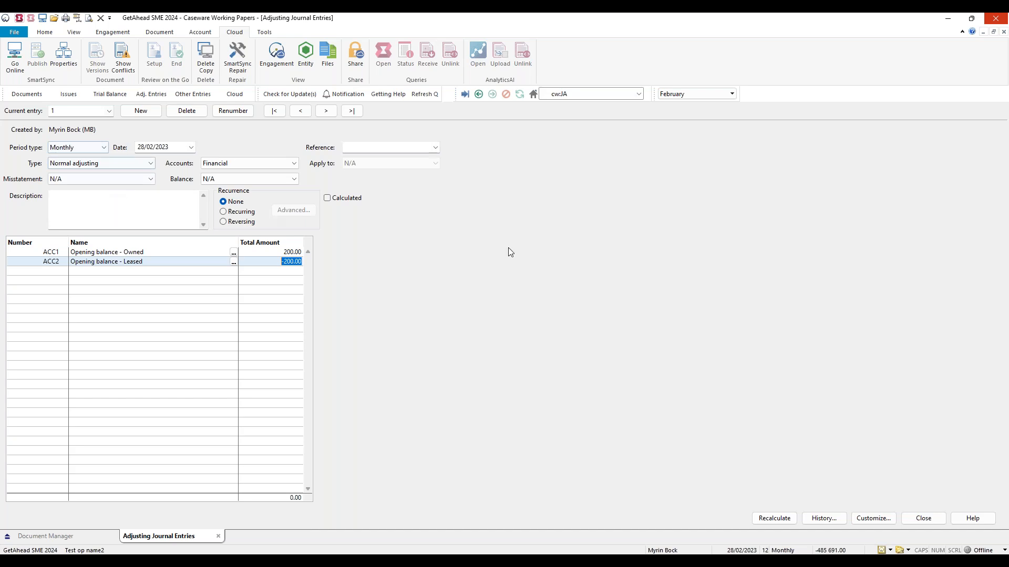
# Add a second adjusting journal entry with the description "Another test journal".
pyautogui.click(152, 115)
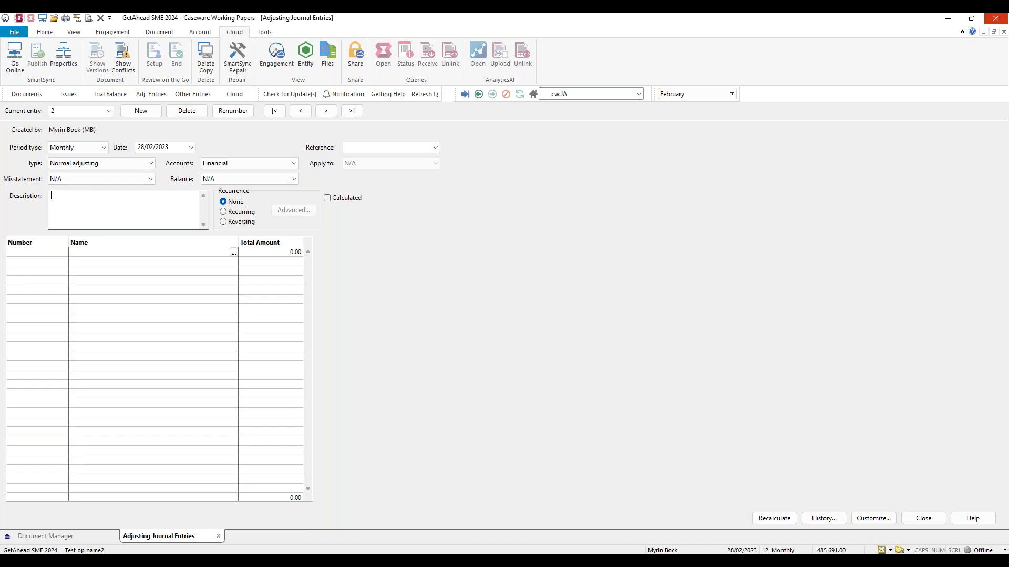
pyautogui.write('Anothe rad')
pyautogui.press('BackSpace')
pyautogui.press('BackSpace')
pyautogui.press('BackSpace')
pyautogui.write('test journal')
pyautogui.press('Tab')
# Allocate 500.00 to ACC9 and -500.00 to ACC10 in the second journal entry, and close the adjusting journal entries.
pyautogui.click(67, 255)
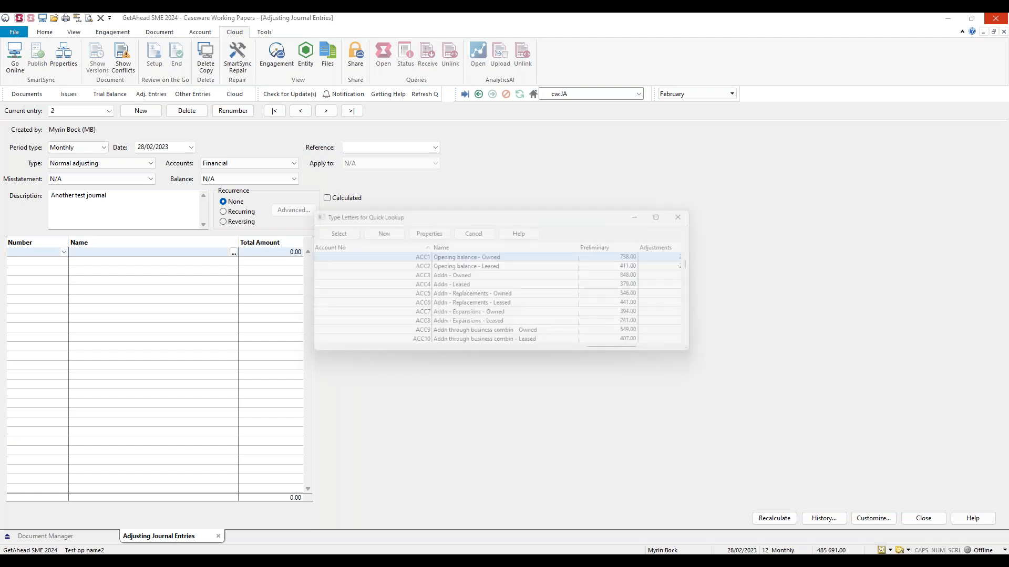
pyautogui.click(408, 335)
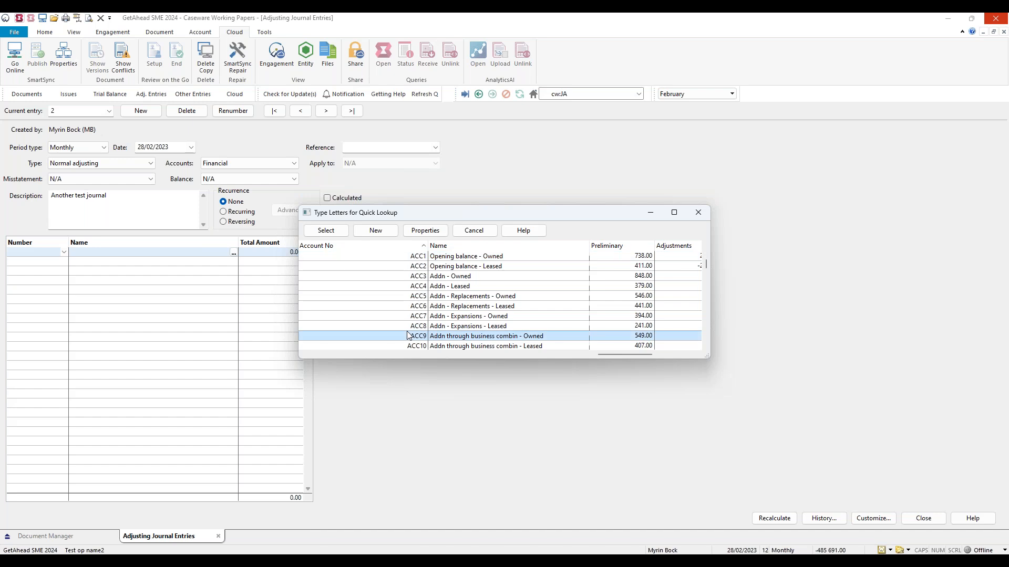
pyautogui.doubleClick(409, 335)
pyautogui.click(66, 261)
pyautogui.click(364, 345)
pyautogui.doubleClick(363, 345)
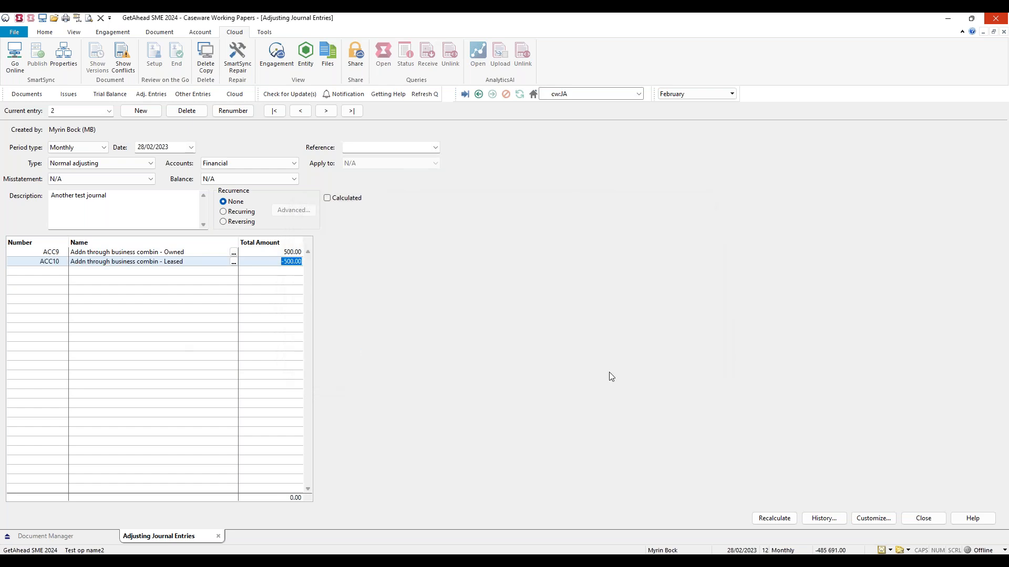
pyautogui.click(923, 518)
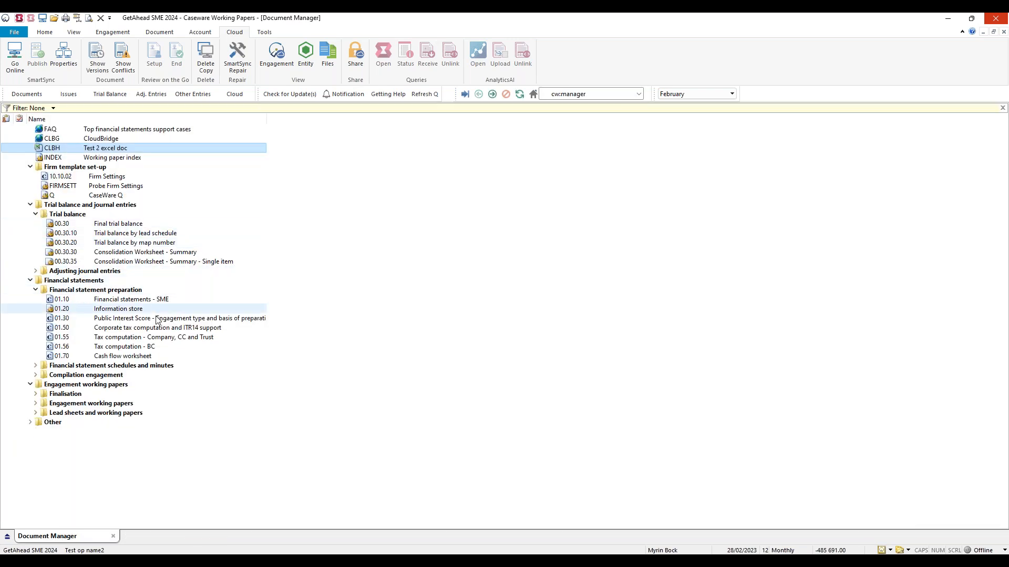
# Open the 01.70 Cash flow worksheet under Financial statement preparation.
pyautogui.click(157, 357)
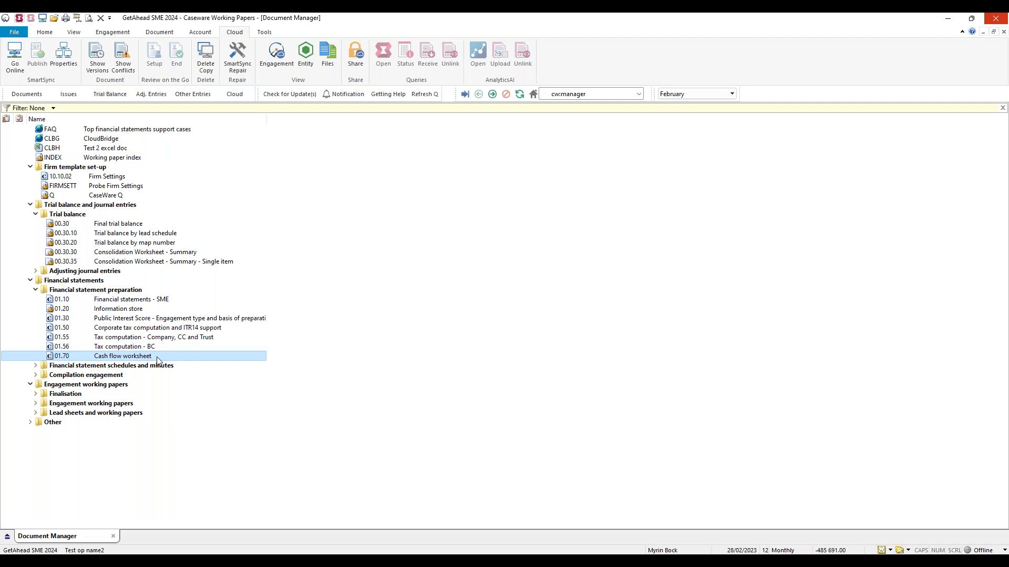
pyautogui.doubleClick(158, 357)
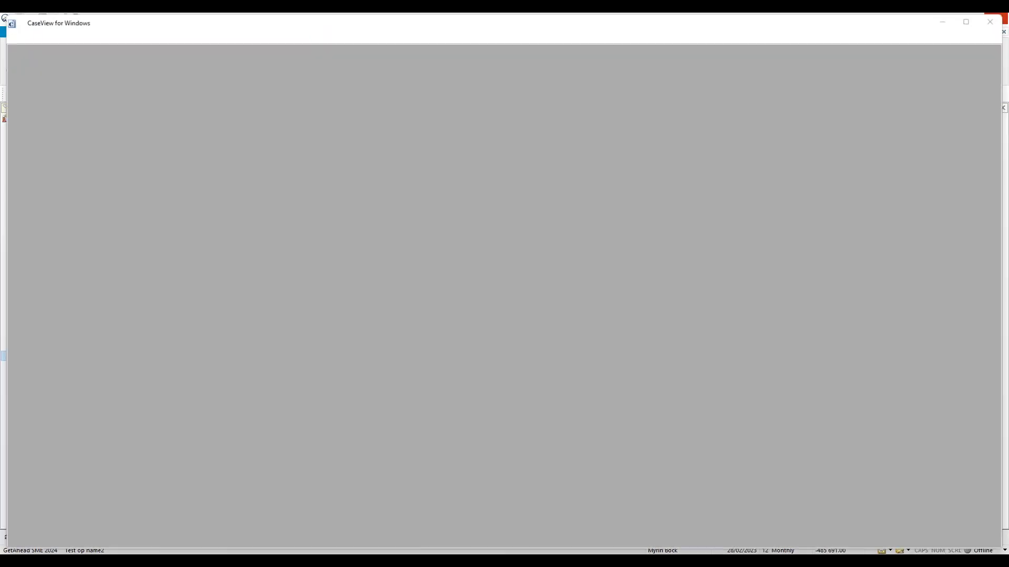
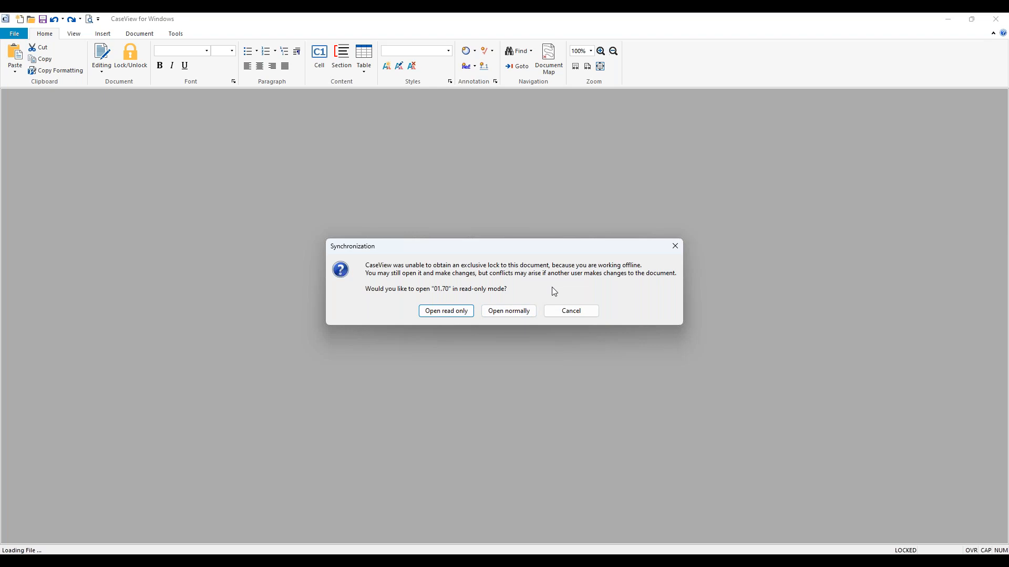
# Open the 01.70 Cash flow worksheet normally for editing while offline, instead of in read-only mode.
pyautogui.click(528, 314)
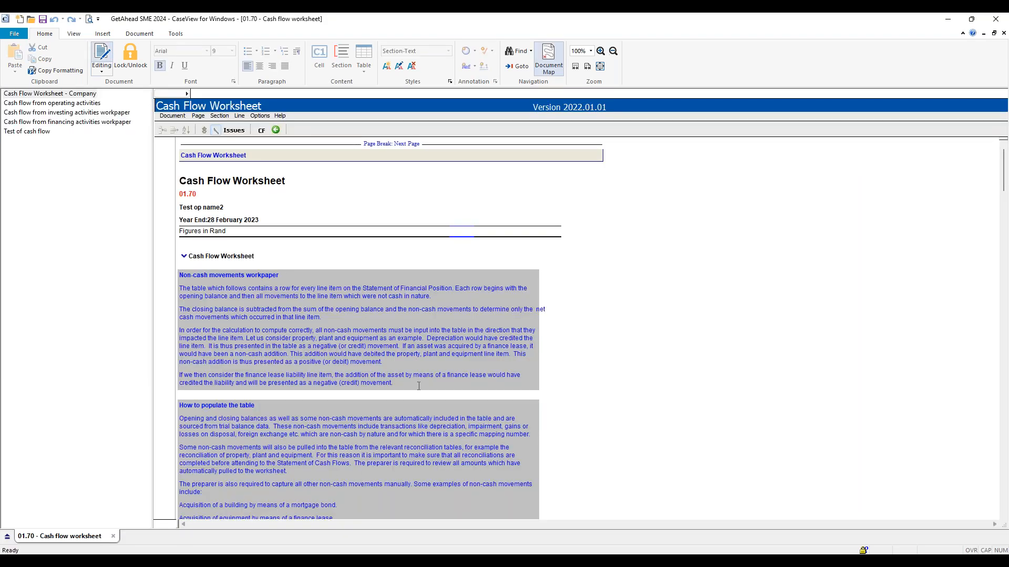
pyautogui.click(407, 384)
pyautogui.rightClick(300, 319)
pyautogui.click(270, 309)
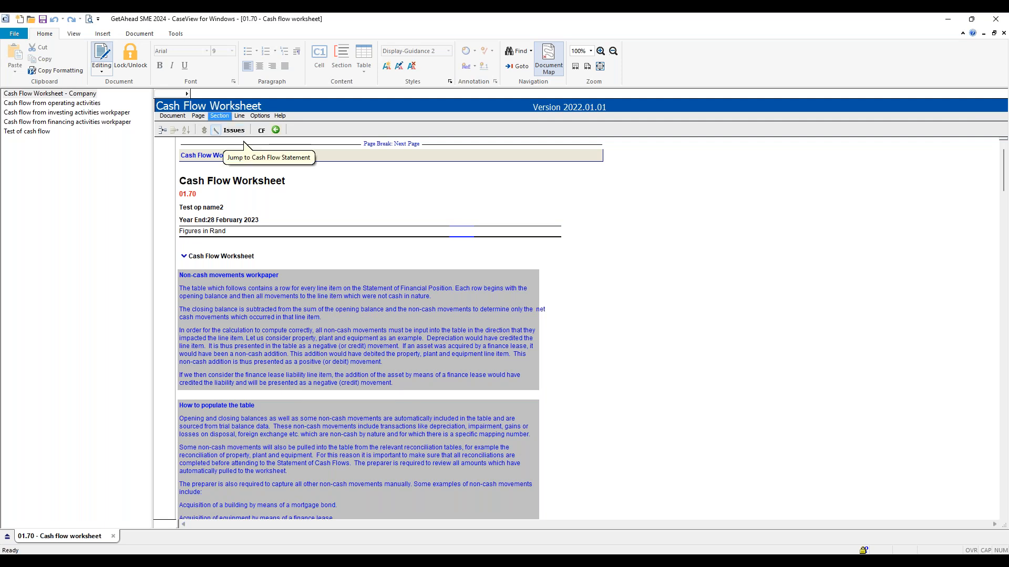
# Enter 2000 under Transfers and reclassifications for Property, plant and equipment, and save the worksheet.
pyautogui.scroll(-5, 324, 360)
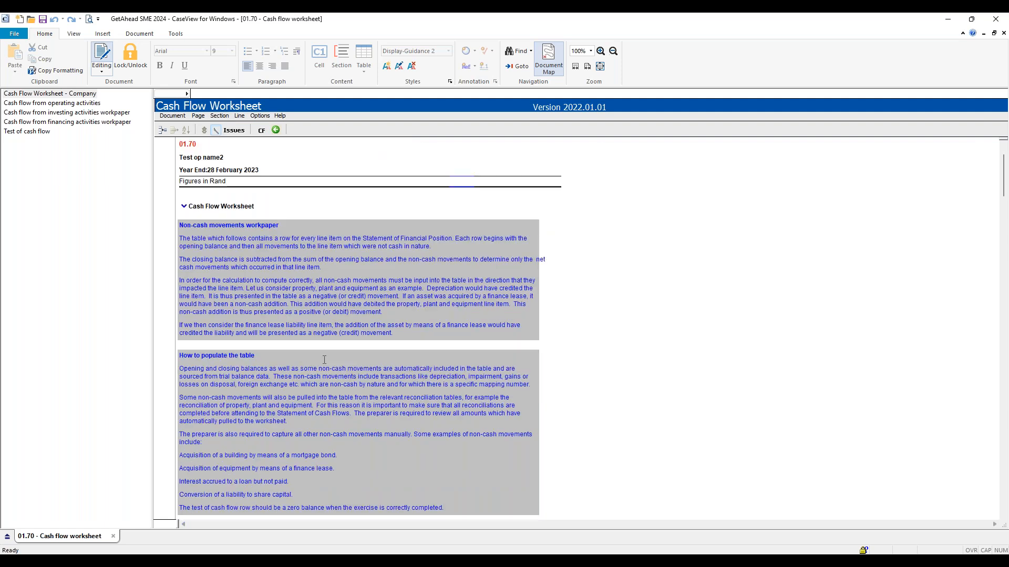
pyautogui.scroll(-6, 324, 360)
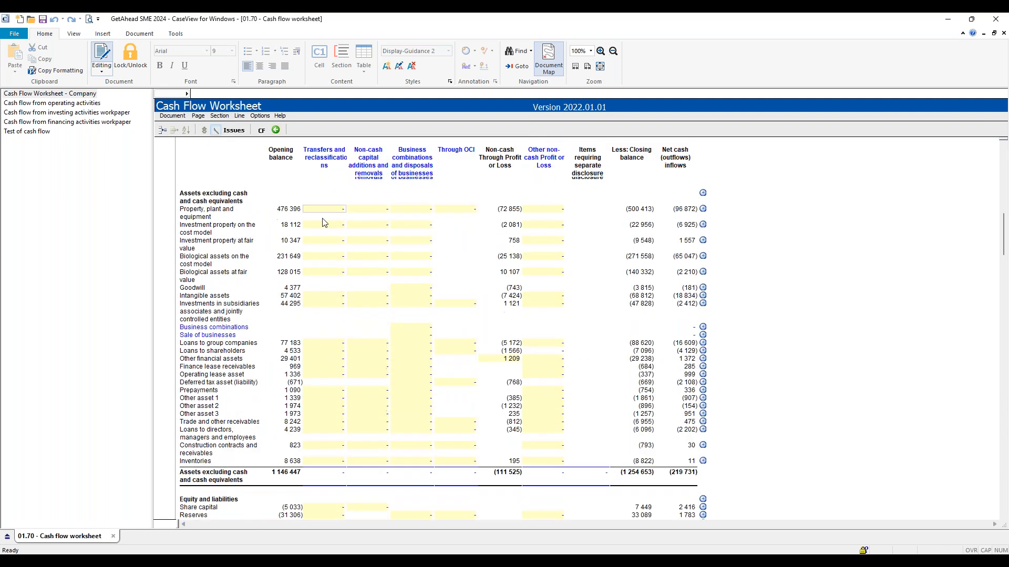
pyautogui.click(321, 212)
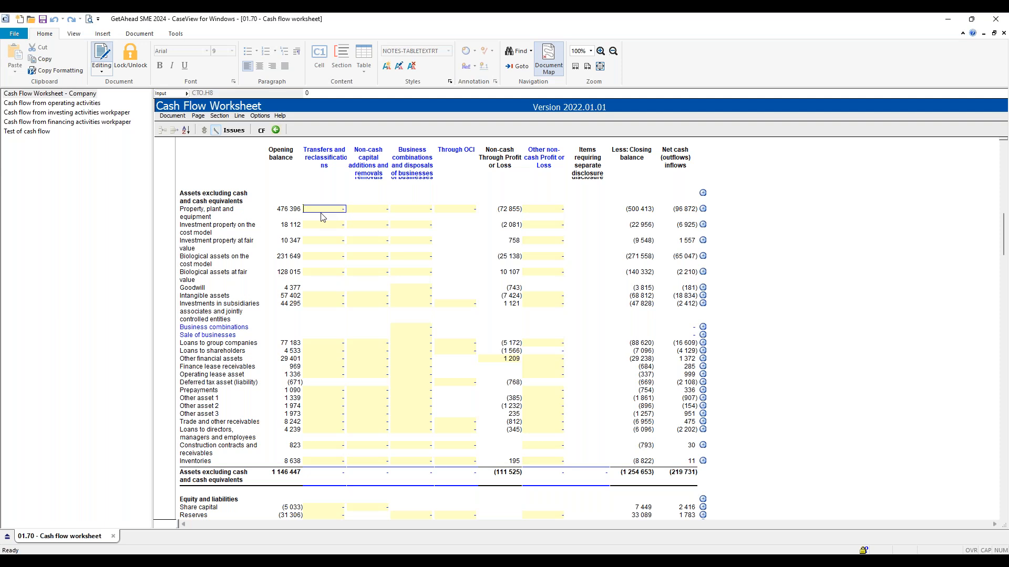
pyautogui.write('2000')
pyautogui.press('Tab')
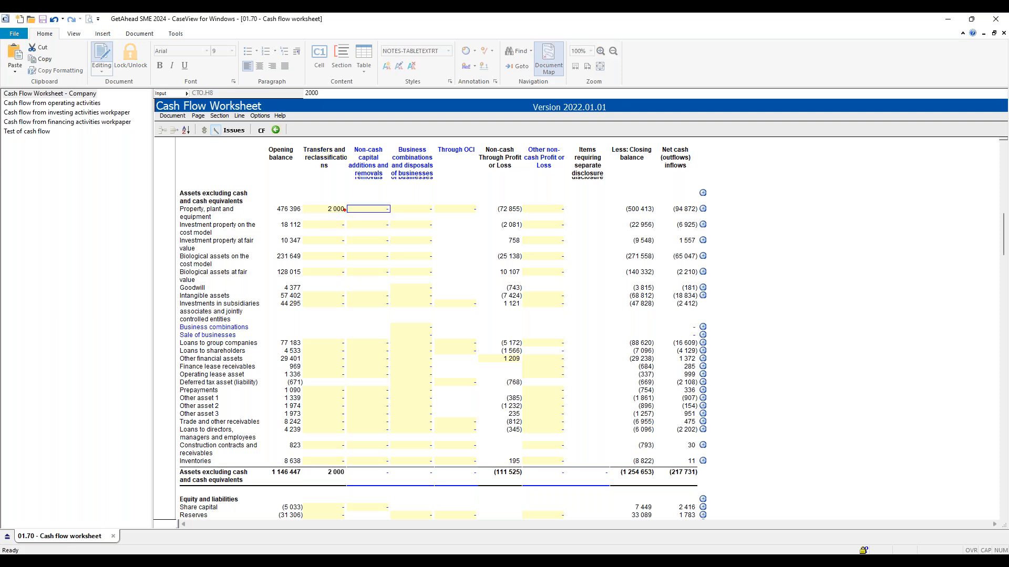
pyautogui.hotkey('ctrl', 's')
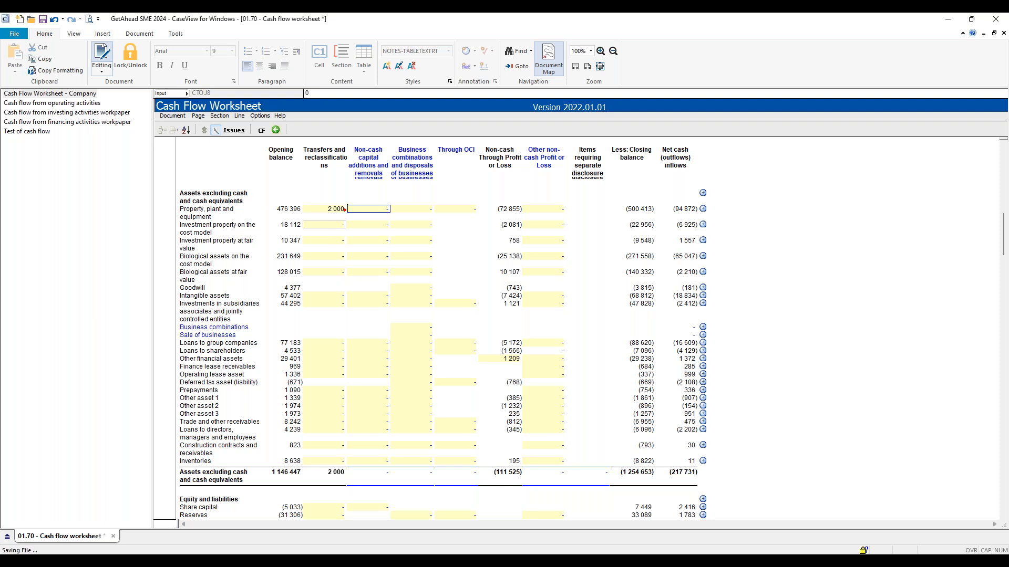
# Close the cash flow worksheet and bring the engagement file back online.
pyautogui.scroll(-3, 441, 331)
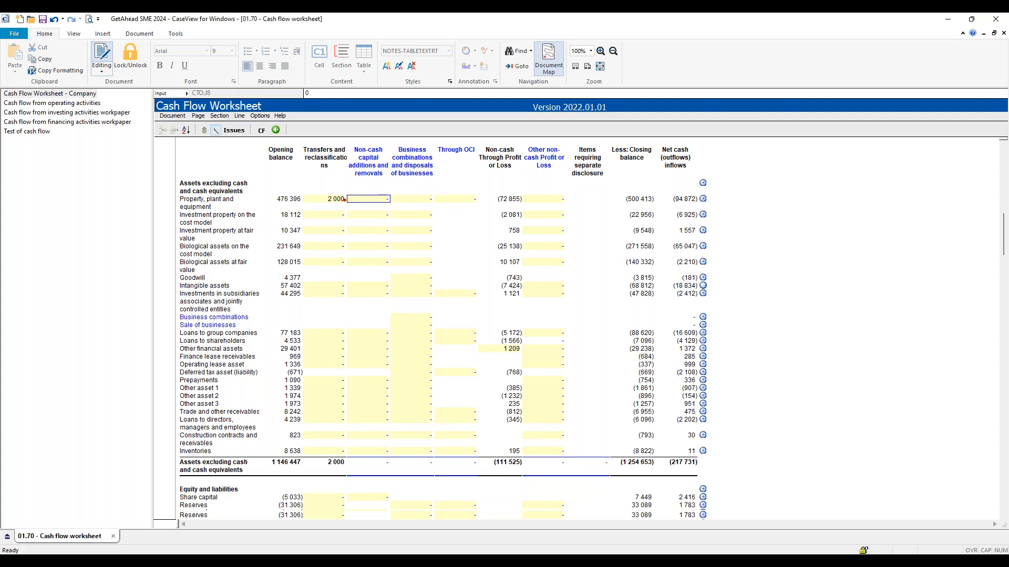
pyautogui.scroll(-15, 441, 331)
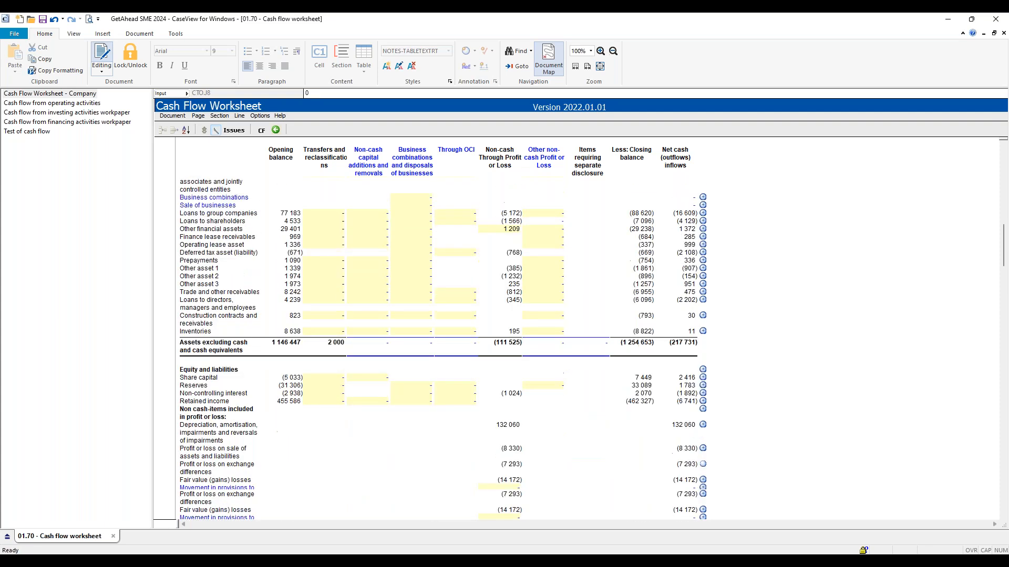
pyautogui.scroll(-15, 442, 331)
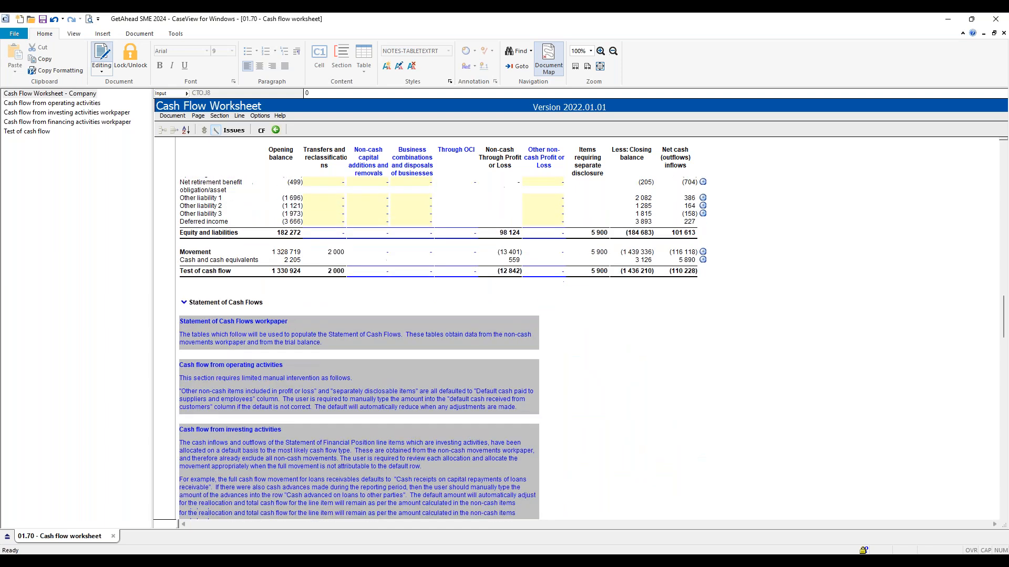
pyautogui.scroll(20, 358, 328)
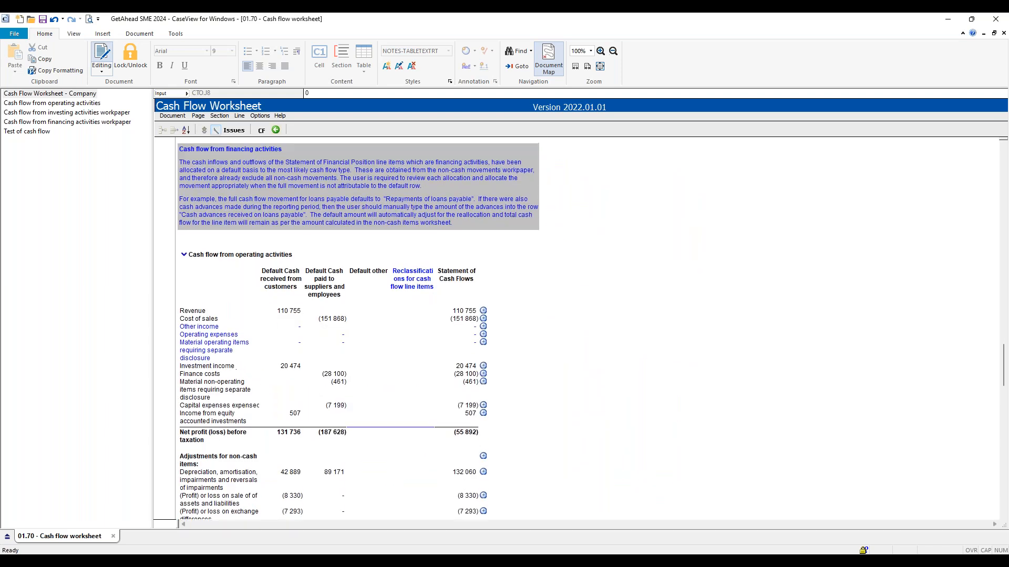
pyautogui.click(999, 17)
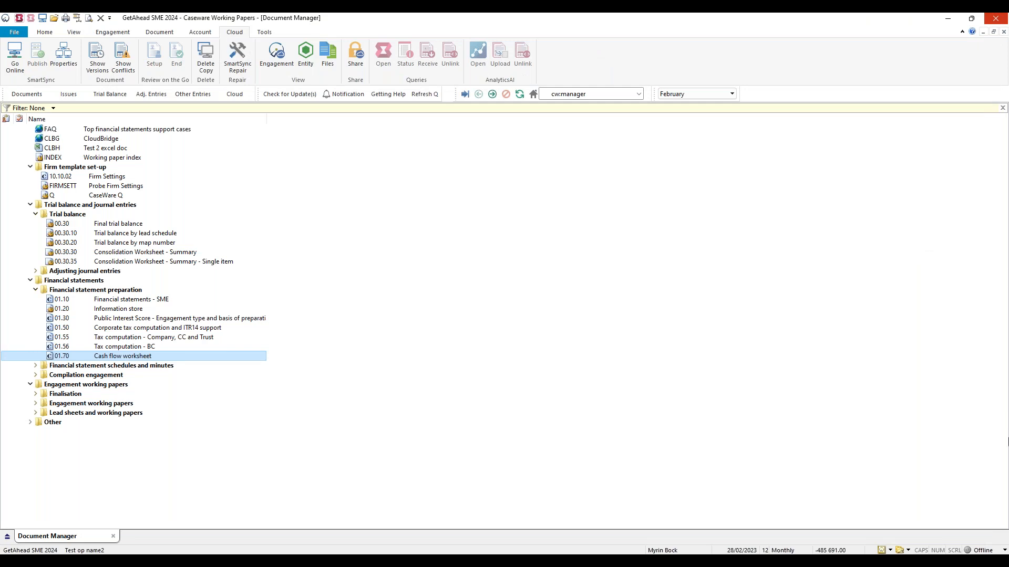
pyautogui.click(986, 551)
pyautogui.click(961, 539)
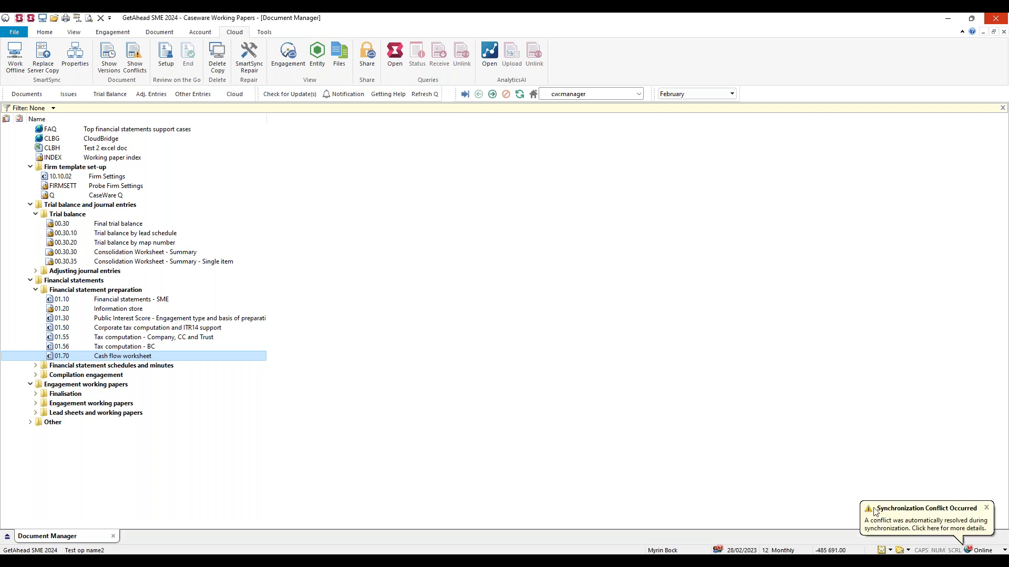
# Open the synchronization conflict details, confirm the adjusting journal entry conflict, and close the conflict list.
pyautogui.click(920, 515)
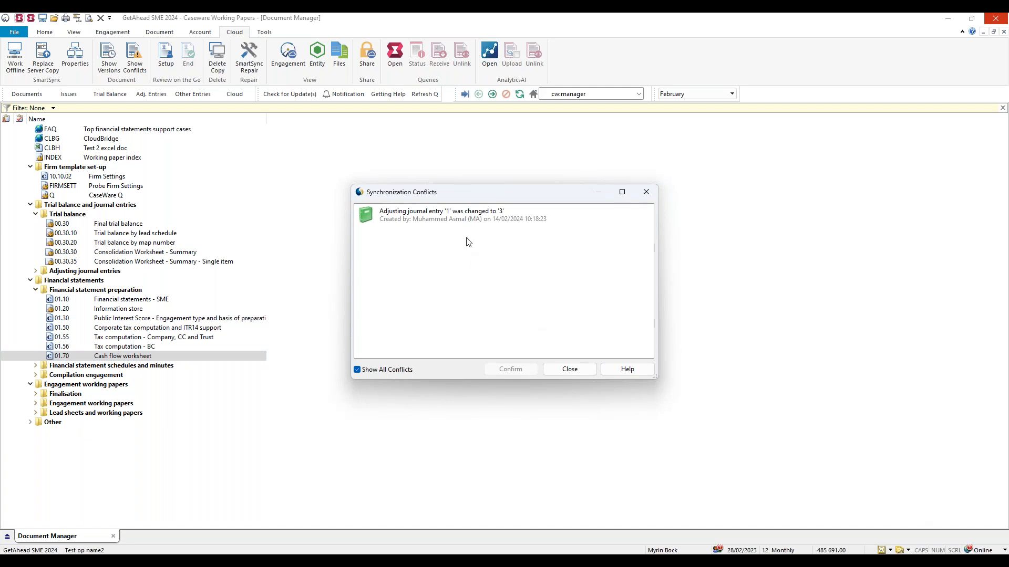
pyautogui.click(421, 219)
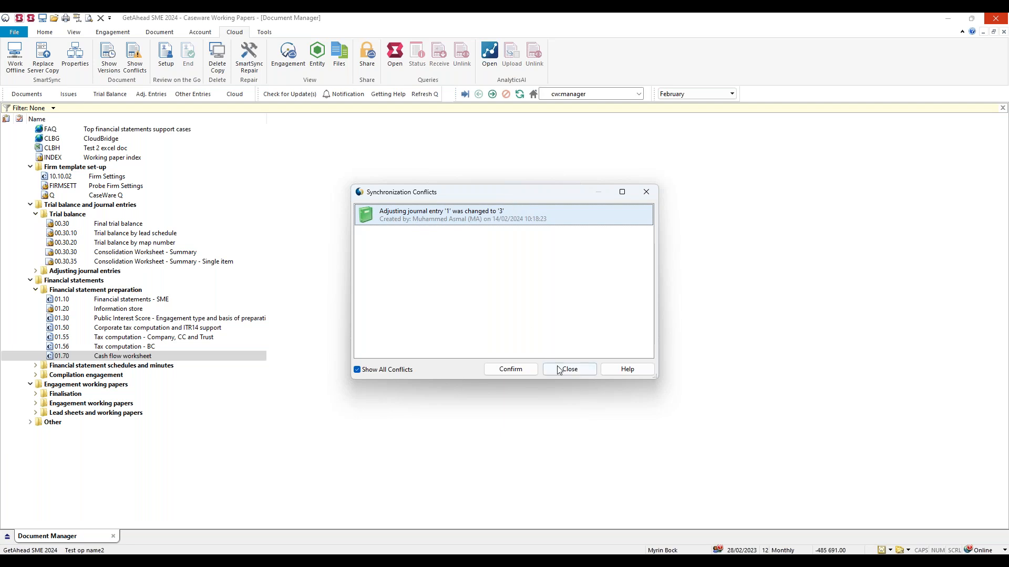
pyautogui.click(525, 371)
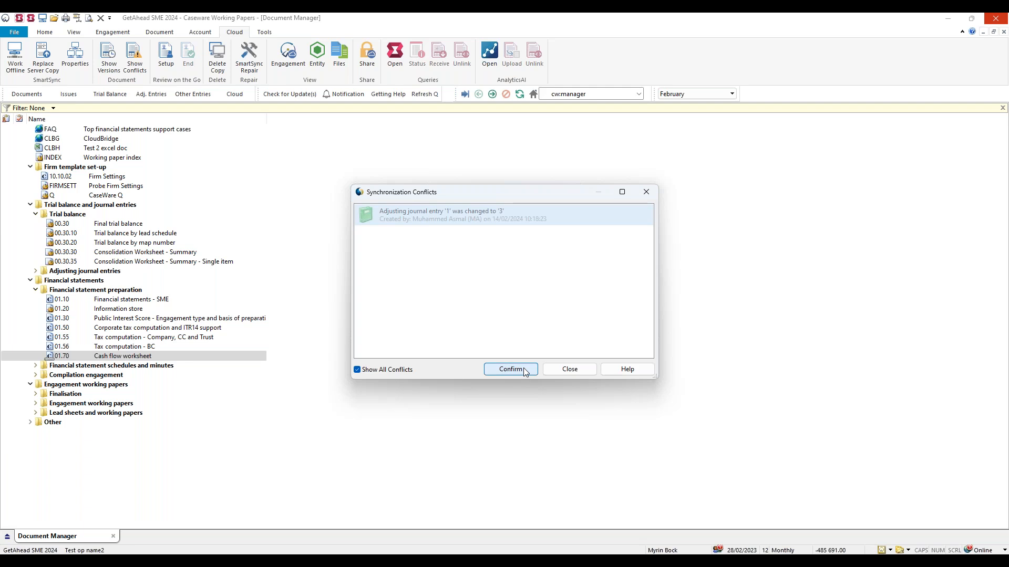
pyautogui.click(569, 369)
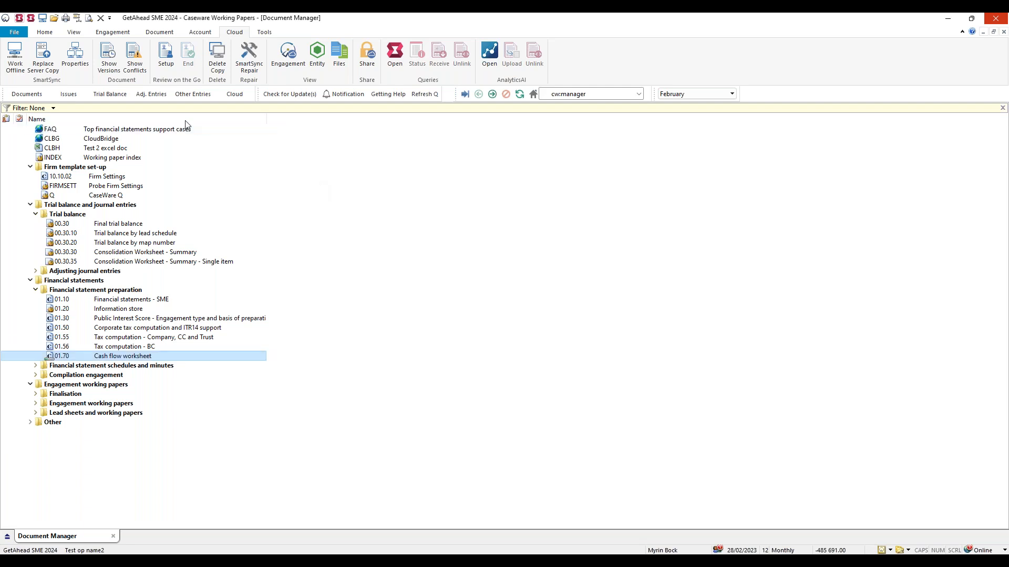
# Review adjusting journal entries 1, 2 and 3 for their creators, descriptions and amounts, and close the entries.
pyautogui.click(152, 94)
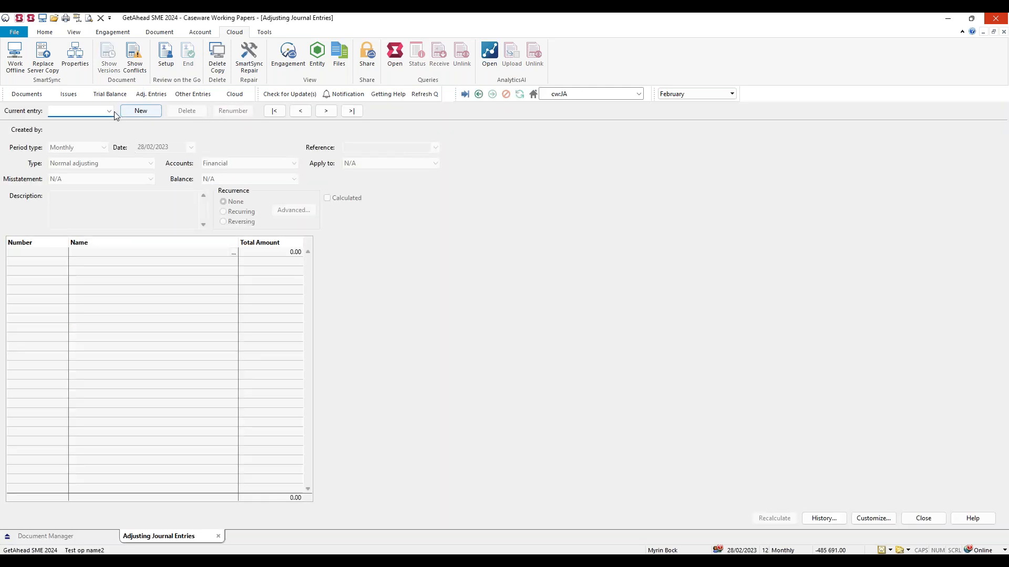
pyautogui.click(111, 112)
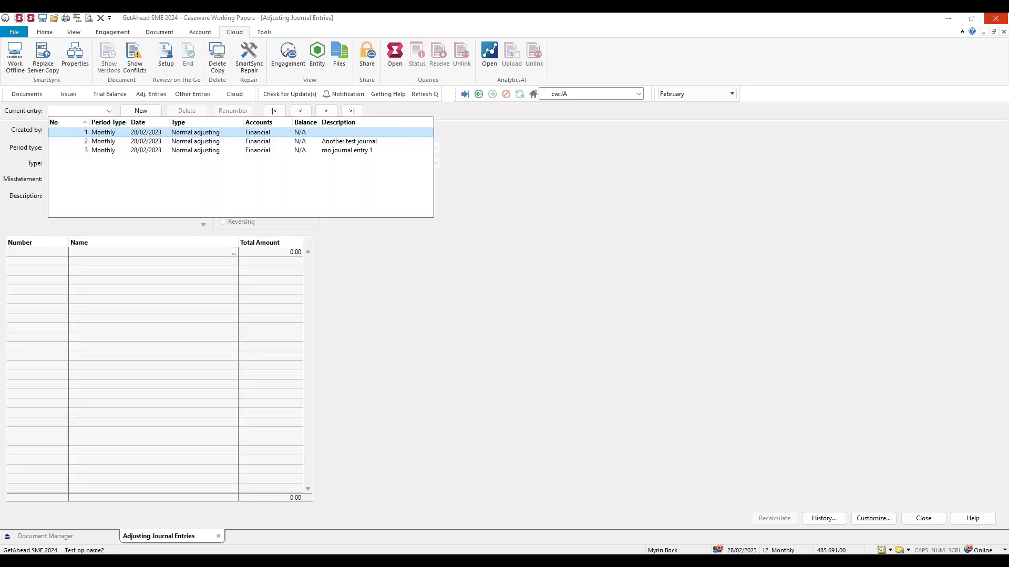
pyautogui.click(115, 136)
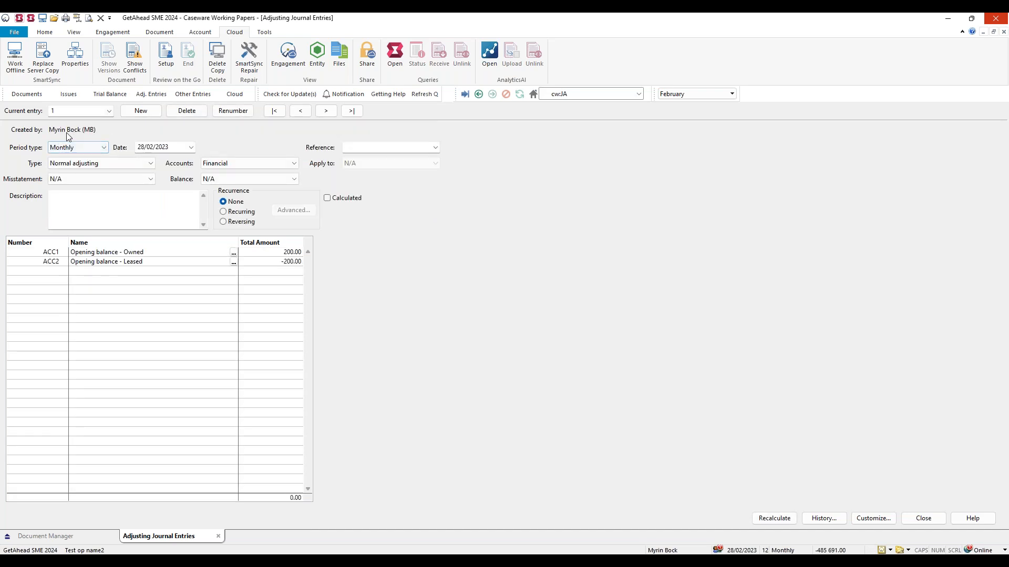
pyautogui.click(326, 111)
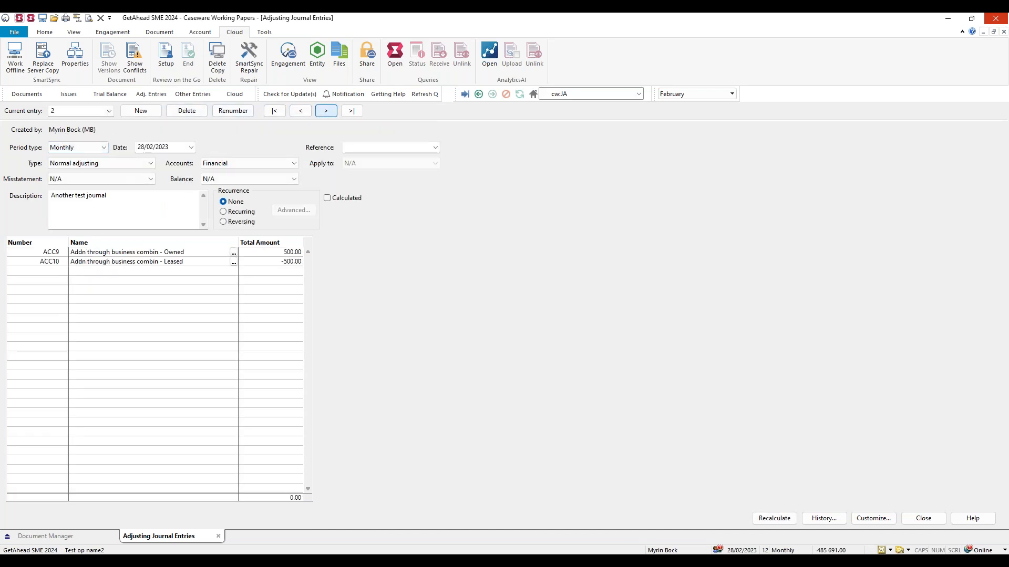
pyautogui.click(109, 111)
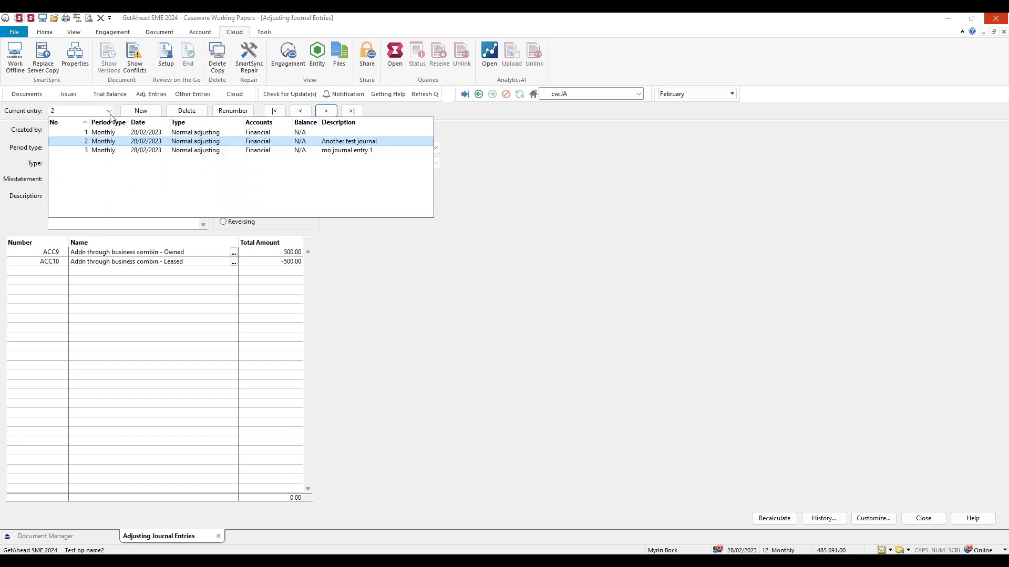
pyautogui.click(116, 153)
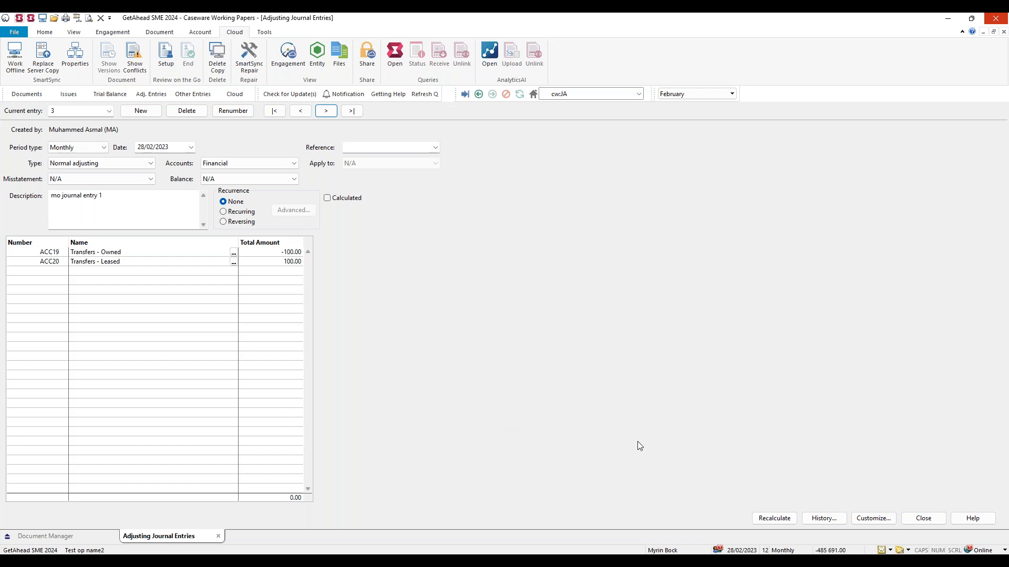
pyautogui.click(923, 519)
# Show the synchronization conflicts again and open the version details of the 01.70 Cash flow worksheet conflict.
pyautogui.click(969, 551)
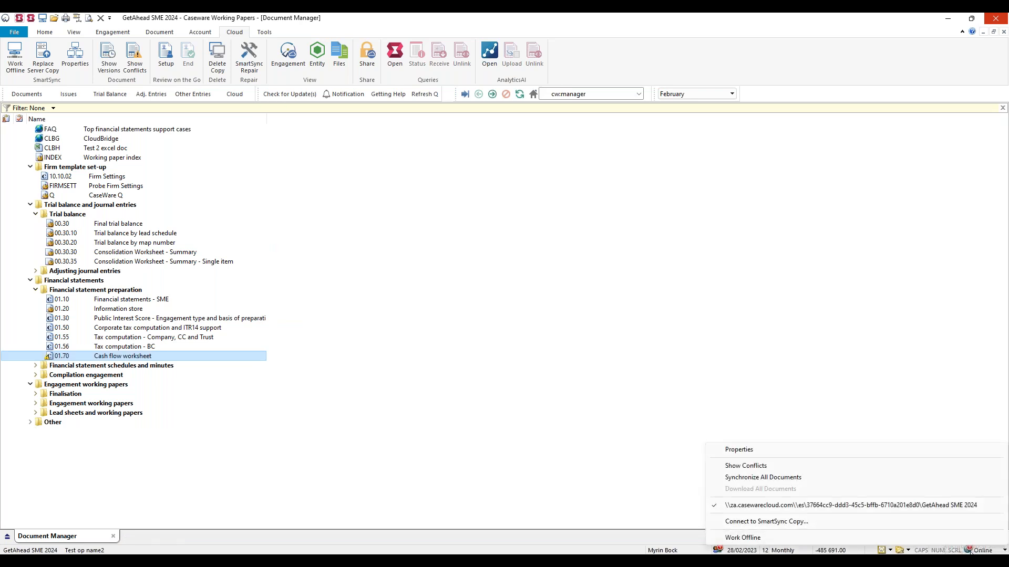
pyautogui.click(760, 466)
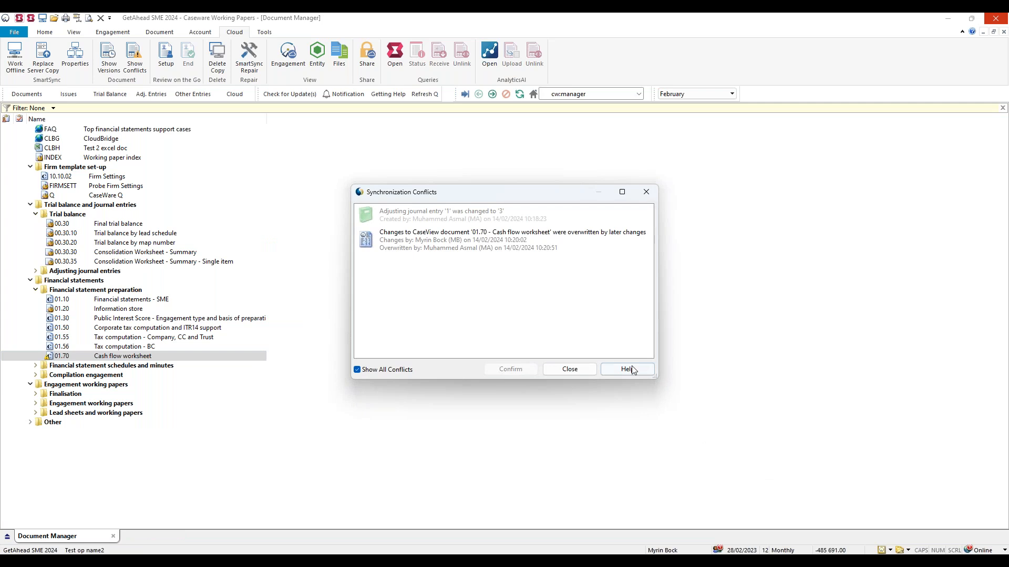
pyautogui.click(457, 243)
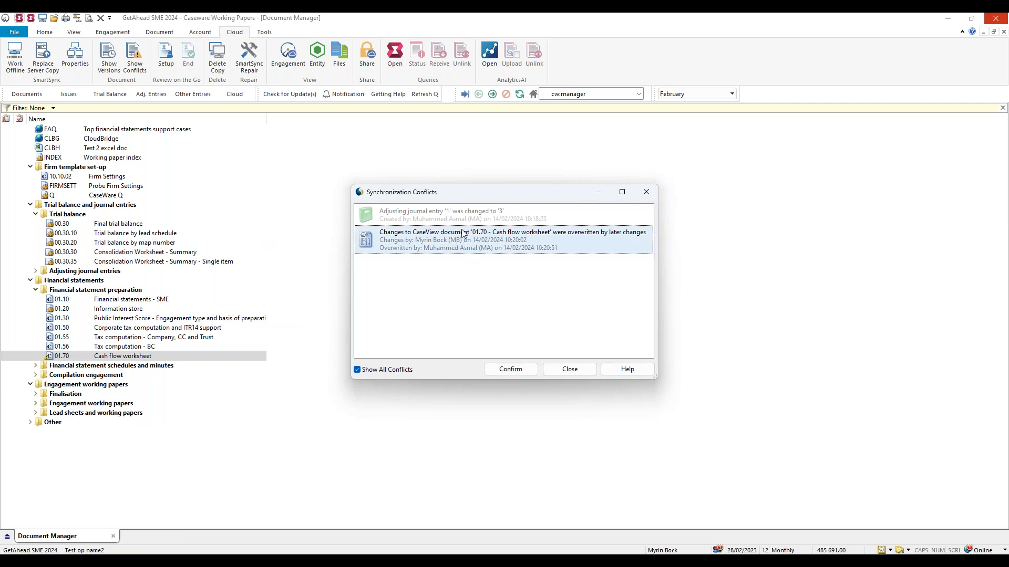
pyautogui.doubleClick(437, 242)
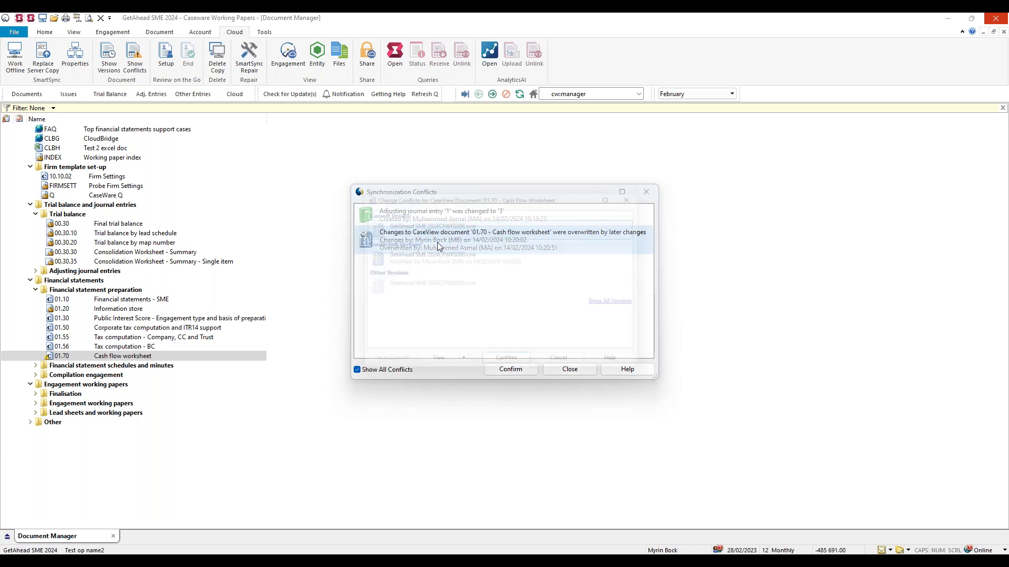
# Compare the current and conflicting versions of the cash flow worksheet by author and time, and view the current version.
pyautogui.click(443, 258)
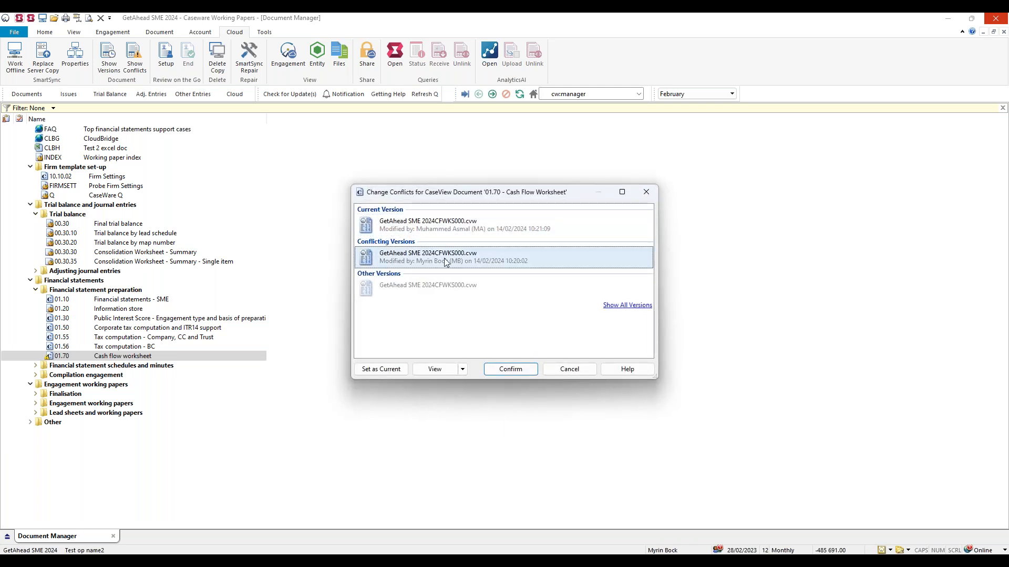
pyautogui.click(436, 231)
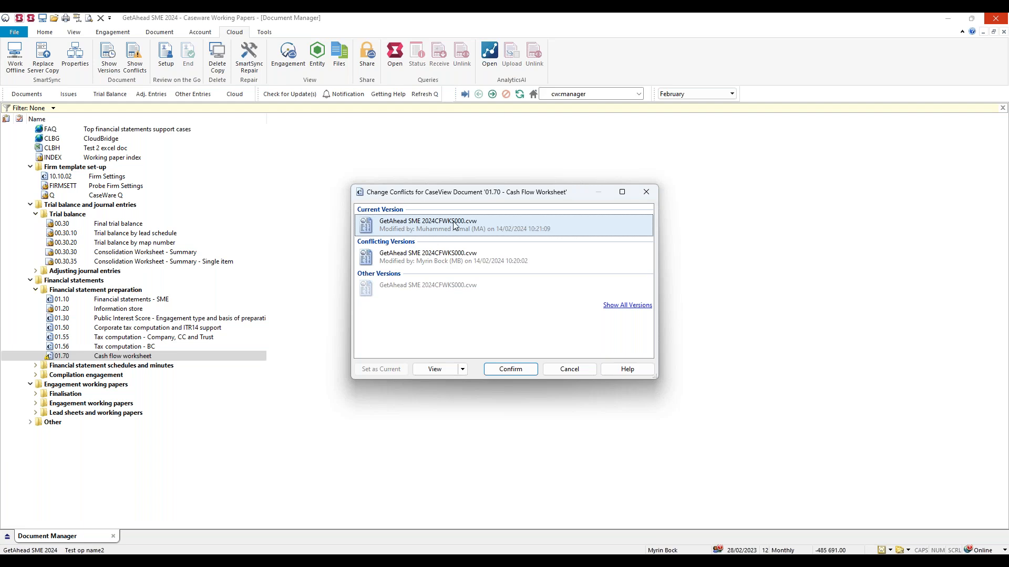
pyautogui.click(420, 255)
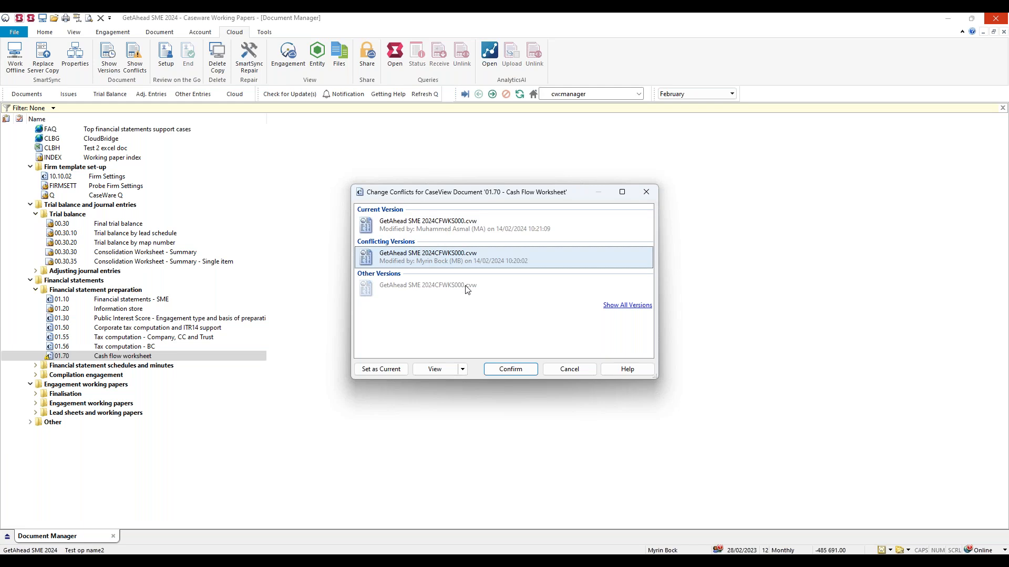
pyautogui.click(400, 233)
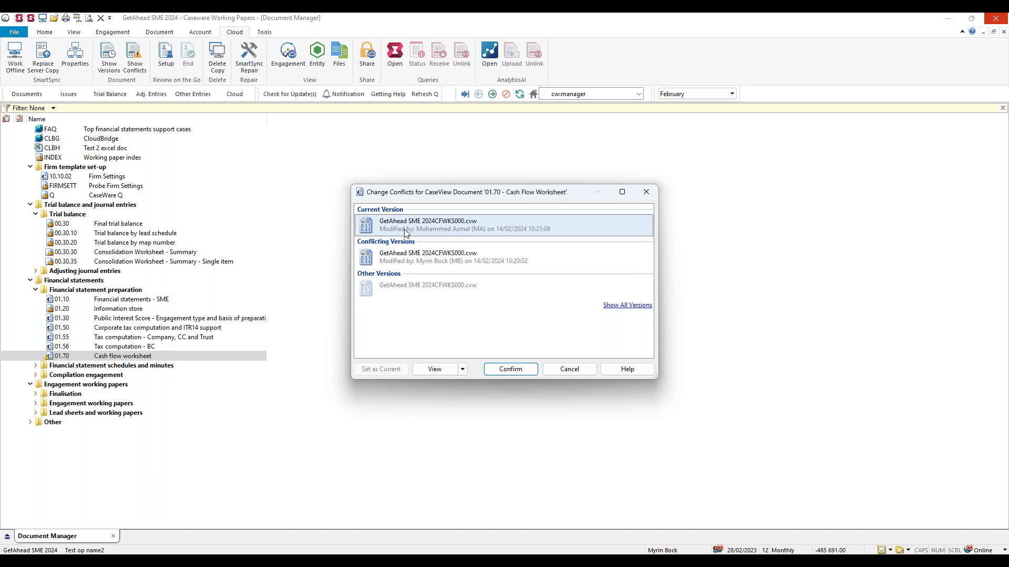
pyautogui.click(493, 261)
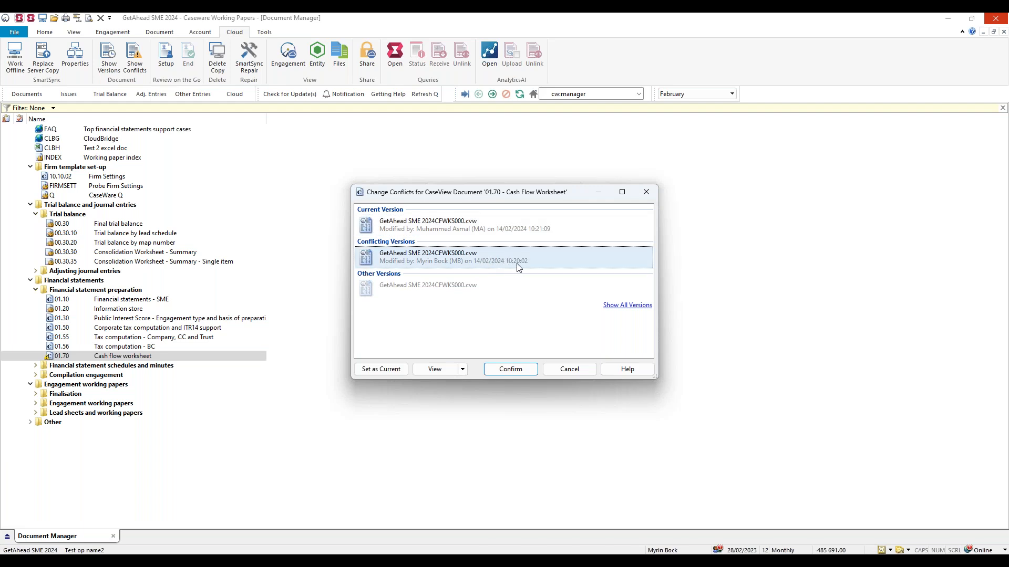
pyautogui.click(540, 232)
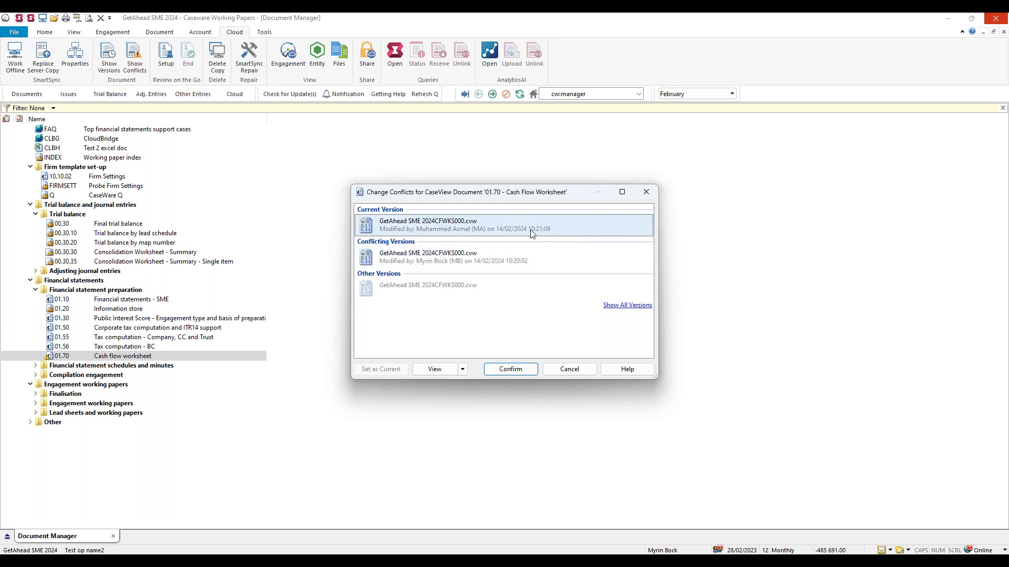
pyautogui.click(494, 265)
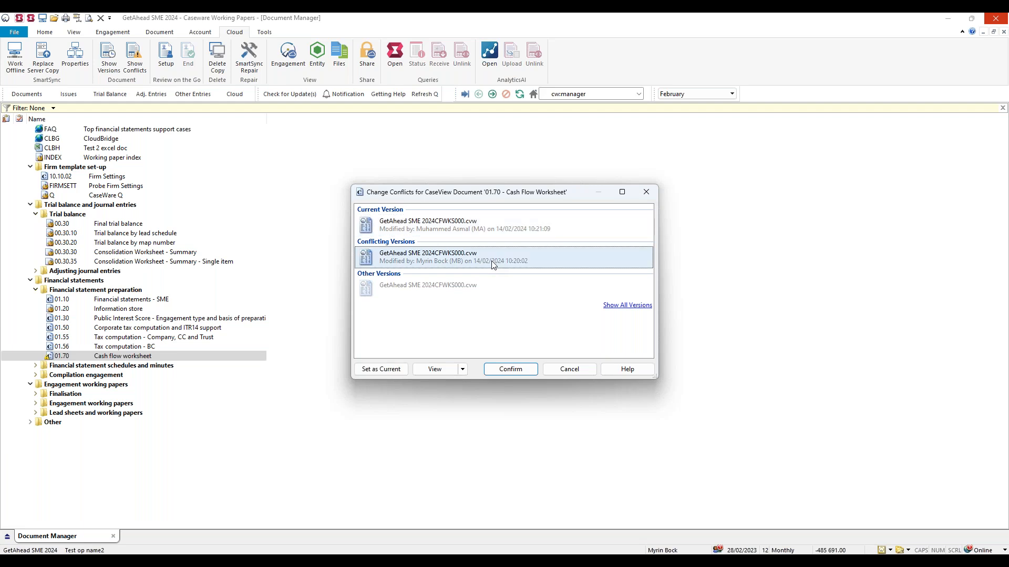
pyautogui.click(441, 232)
pyautogui.click(439, 374)
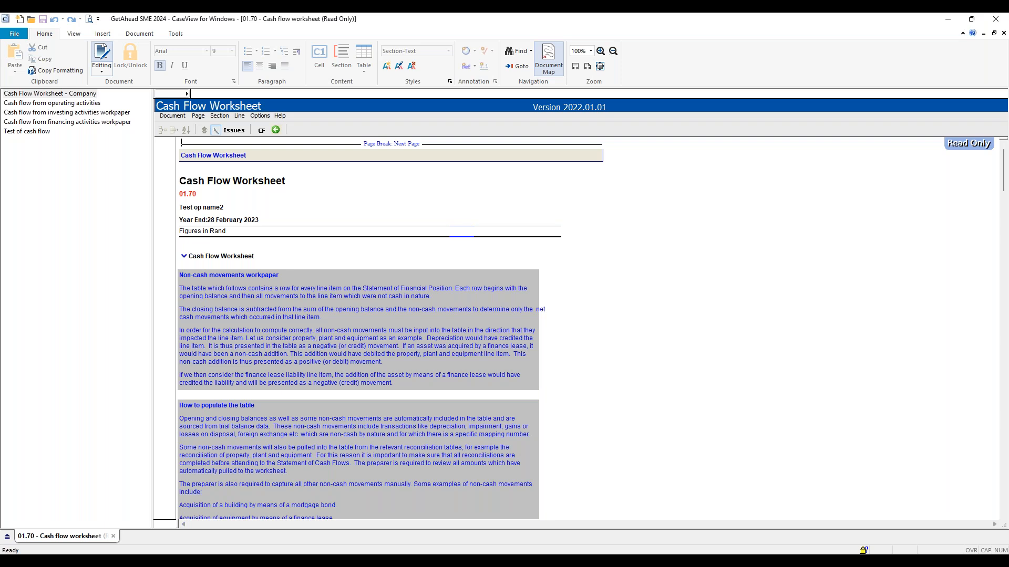
# Examine the Transfers and reclassifications amounts for the first three assets in the current worksheet version, and close the worksheet.
pyautogui.scroll(-2, 392, 402)
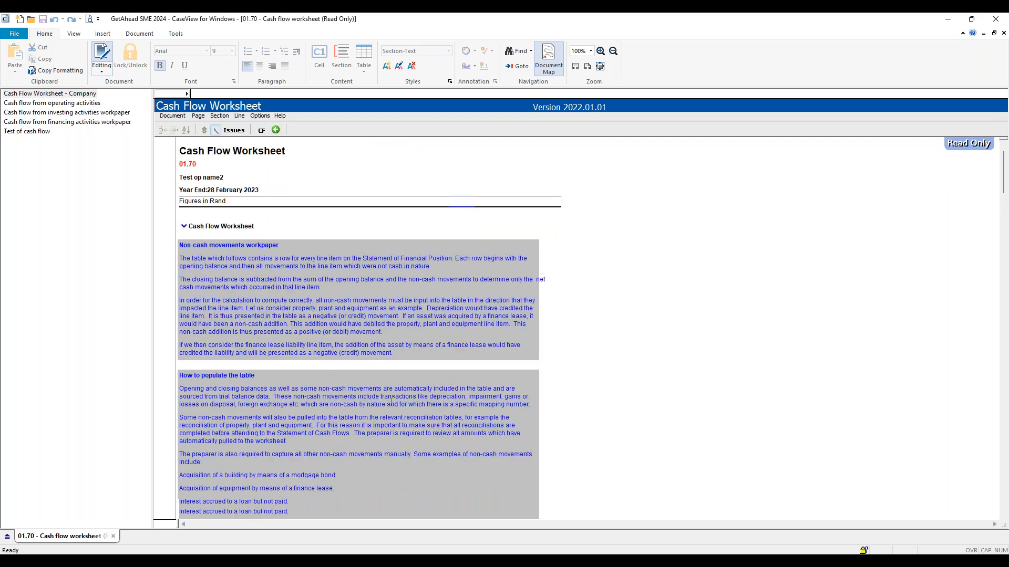
pyautogui.scroll(-9, 392, 402)
pyautogui.click(336, 360)
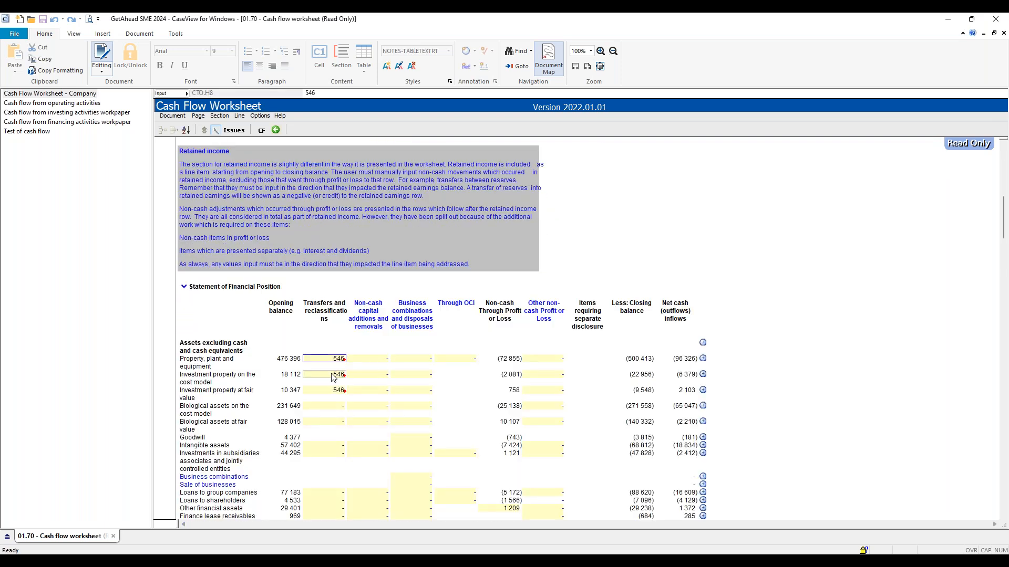
pyautogui.click(332, 375)
pyautogui.click(333, 392)
pyautogui.click(655, 183)
pyautogui.click(996, 19)
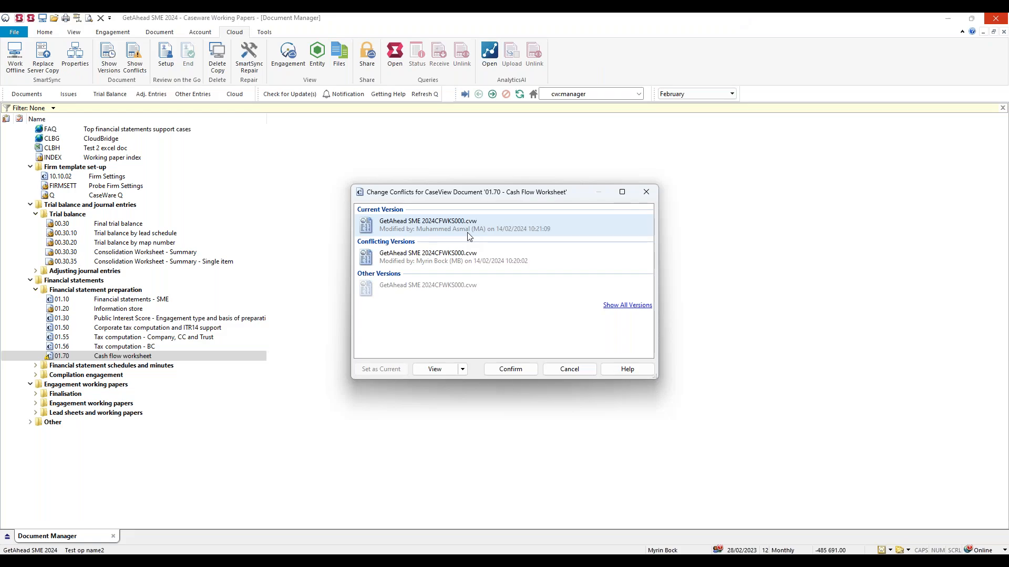
# Confirm the current version for the 01.70 Cash flow worksheet conflict and review both entries in the conflict list.
pyautogui.click(498, 370)
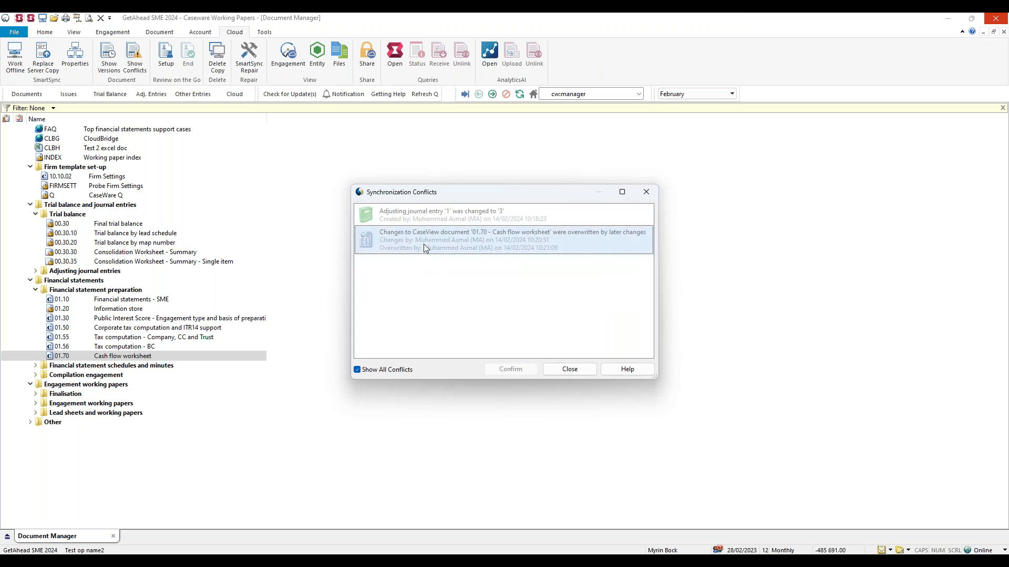
pyautogui.click(417, 211)
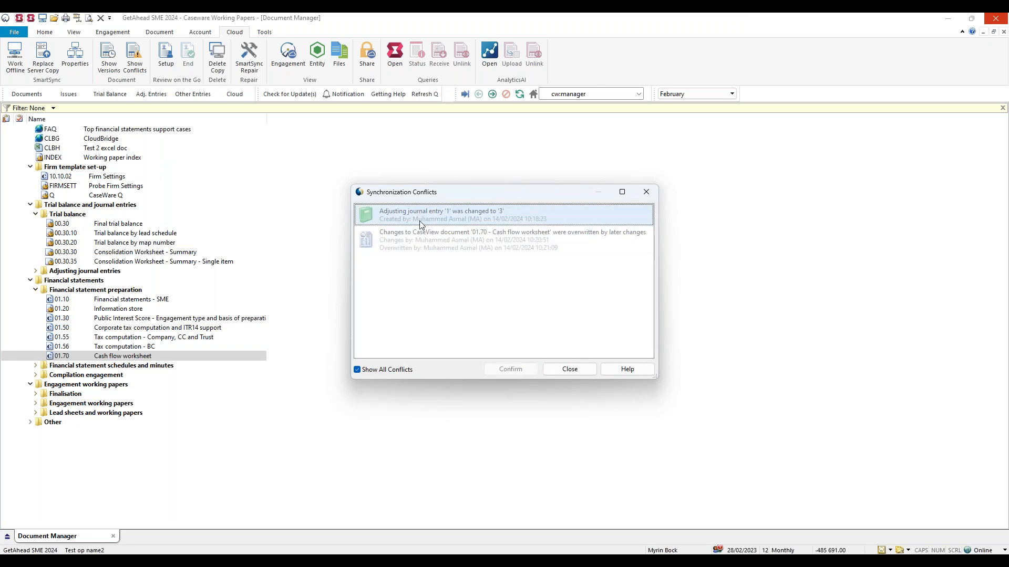
pyautogui.click(425, 238)
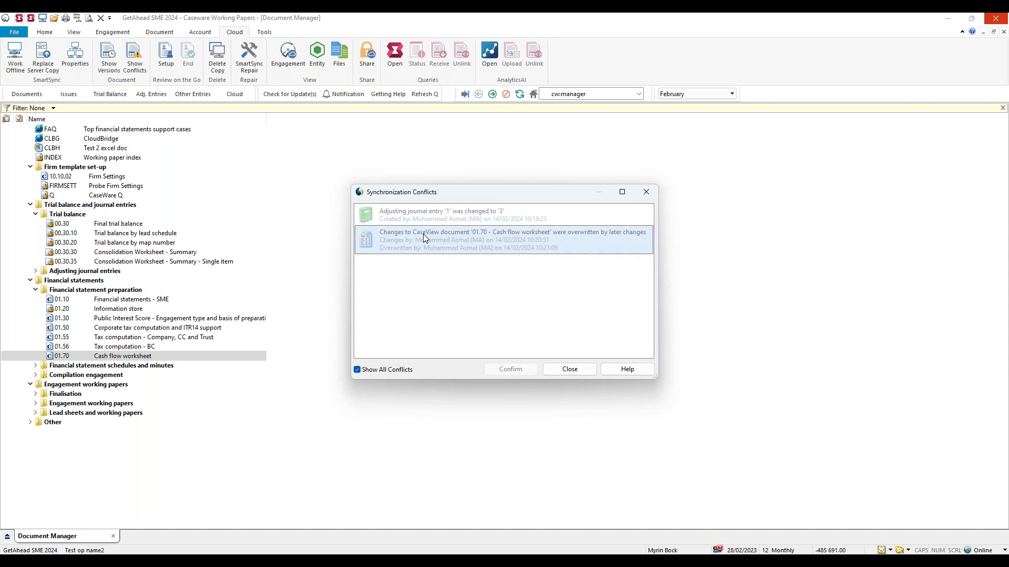
# Reopen the cash flow worksheet conflict details, check the other versions, and close the details and conflict list without changes.
pyautogui.doubleClick(424, 235)
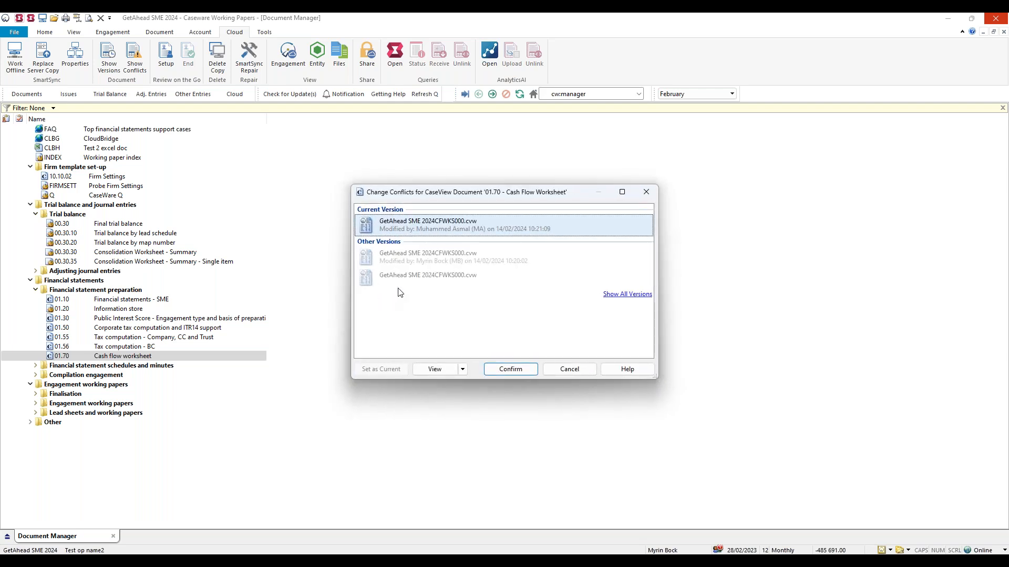
pyautogui.click(396, 257)
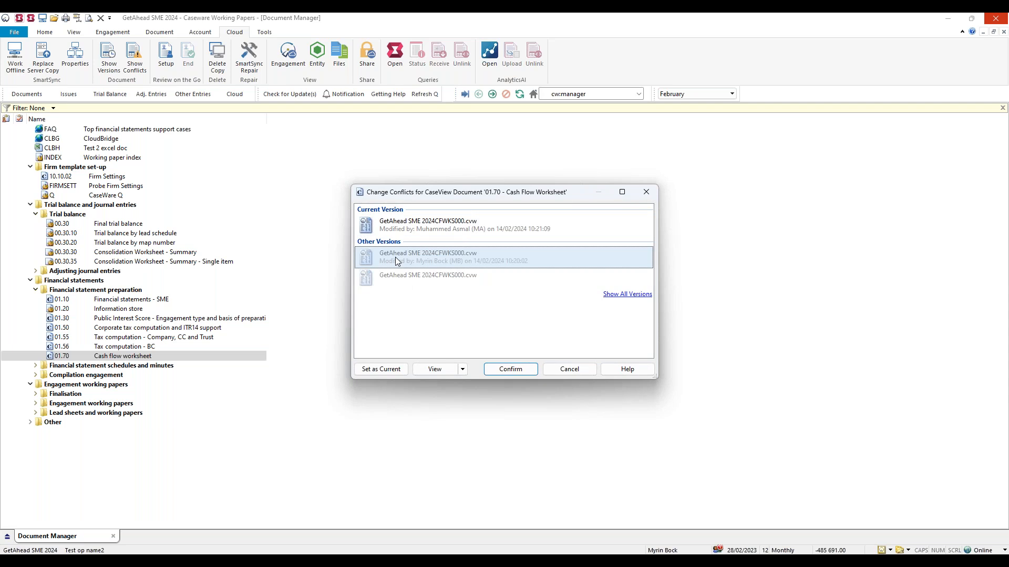
pyautogui.click(574, 371)
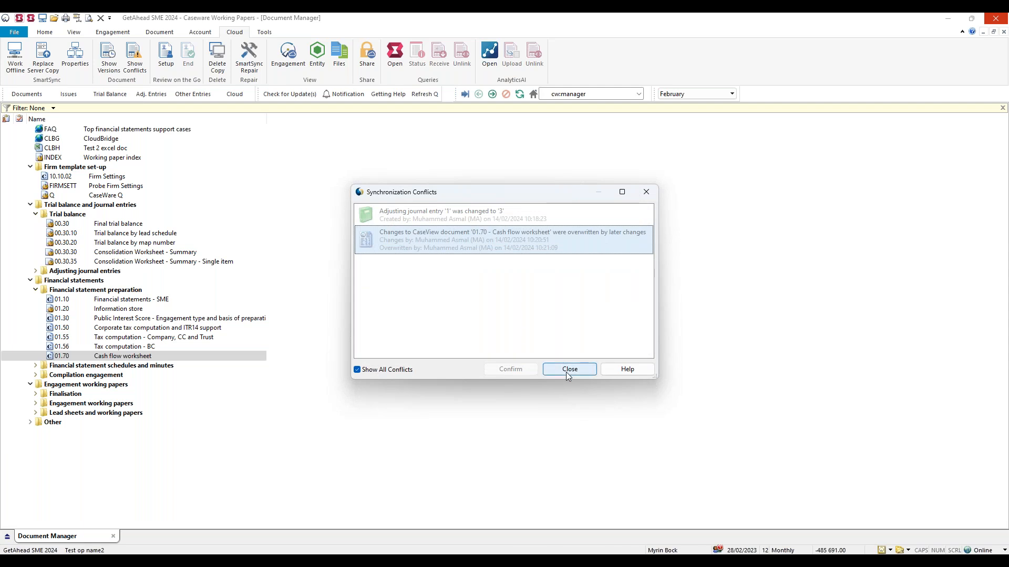
pyautogui.click(566, 373)
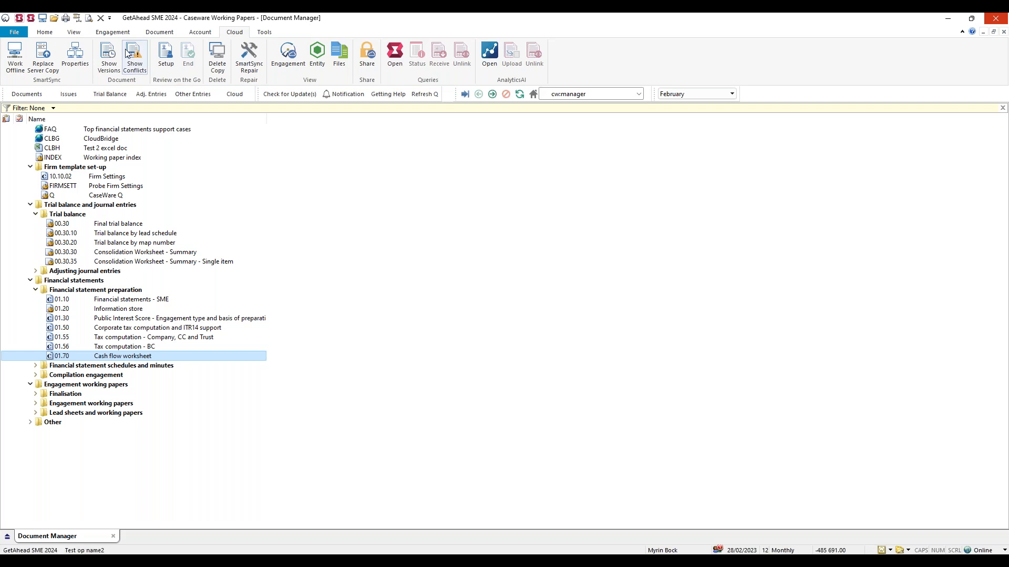
# Move the CLBH Test 2 excel doc into the Firm template set-up folder.
pyautogui.click(112, 33)
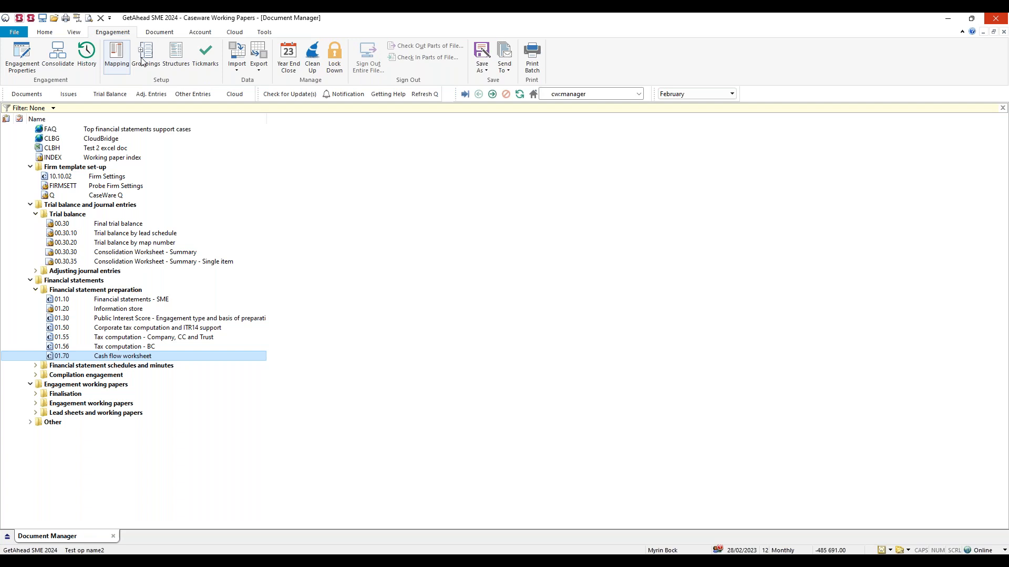
pyautogui.click(132, 151)
pyautogui.click(154, 168)
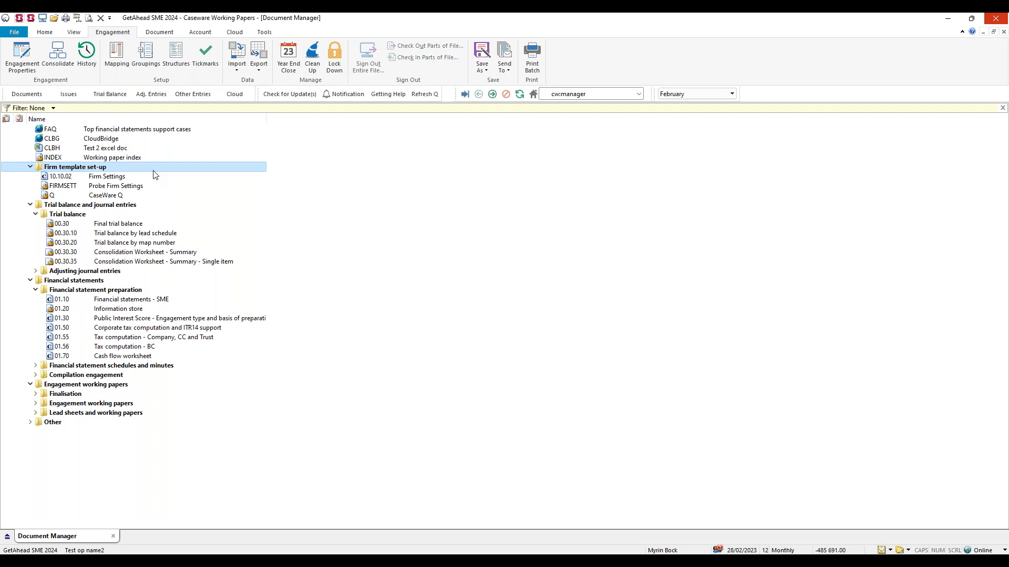
pyautogui.hotkey('ctrl', 'v')
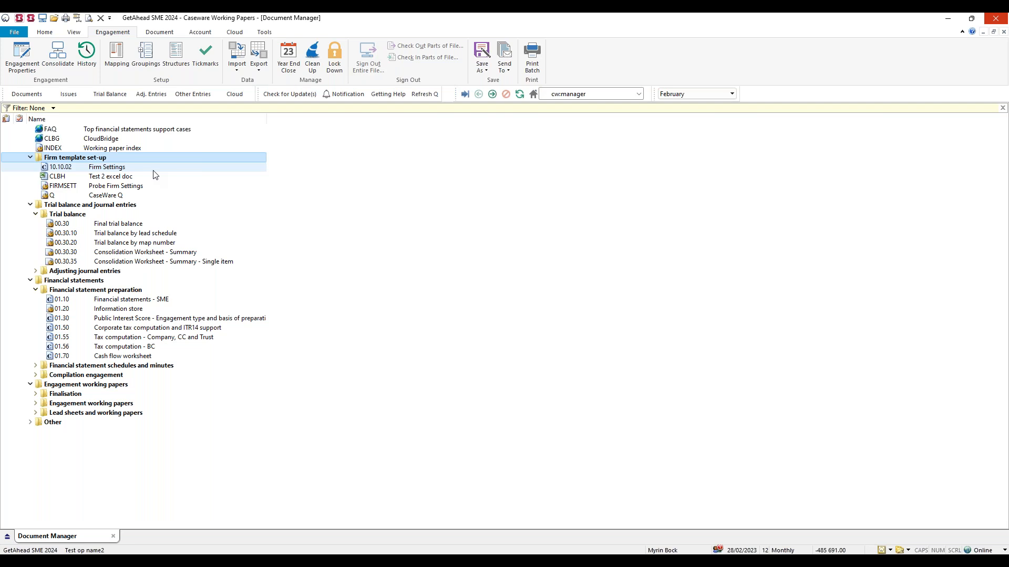
pyautogui.click(167, 179)
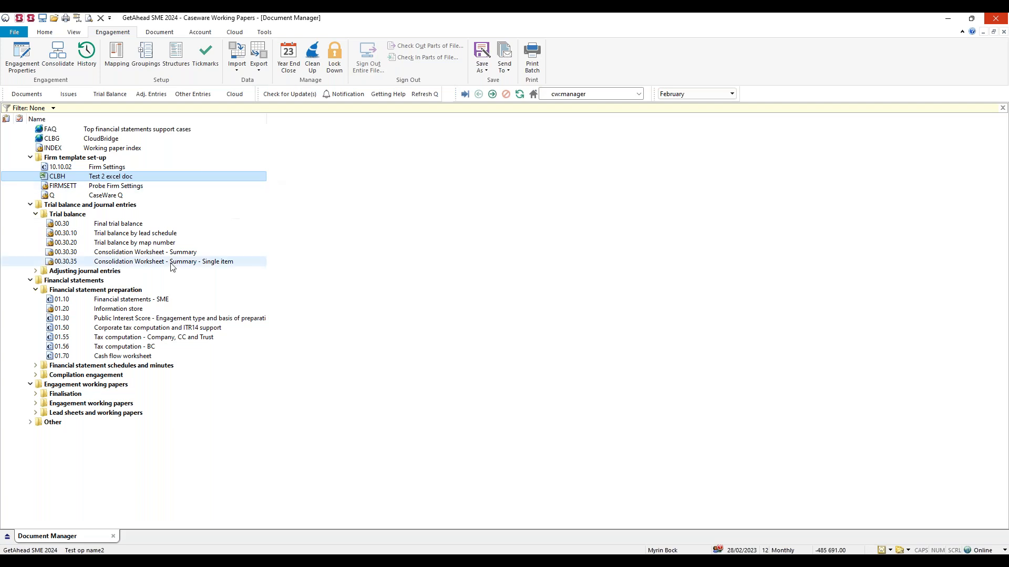
# Open the 01.70 Cash flow worksheet in read-only mode and check its lock status.
pyautogui.click(142, 300)
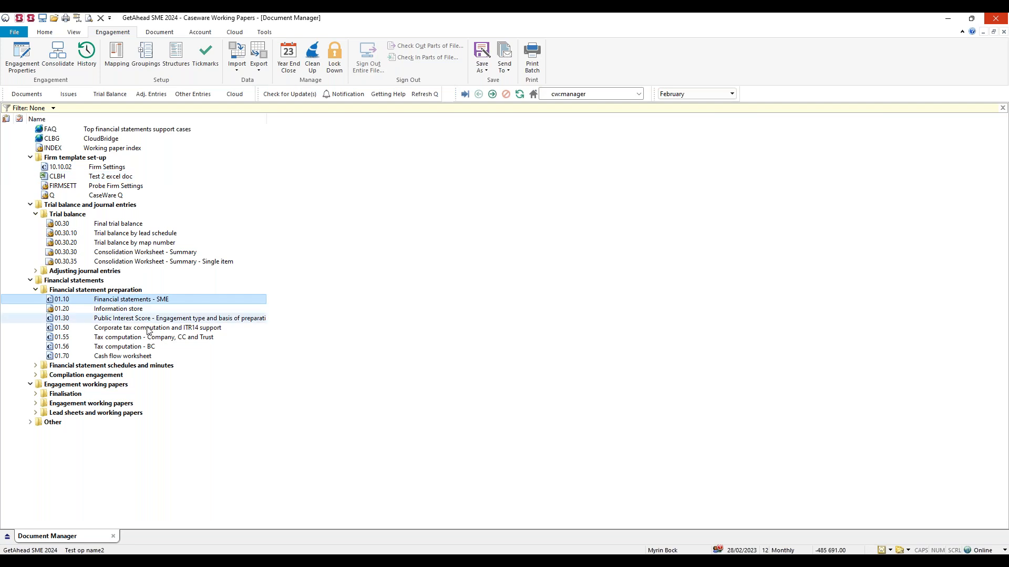
pyautogui.click(158, 356)
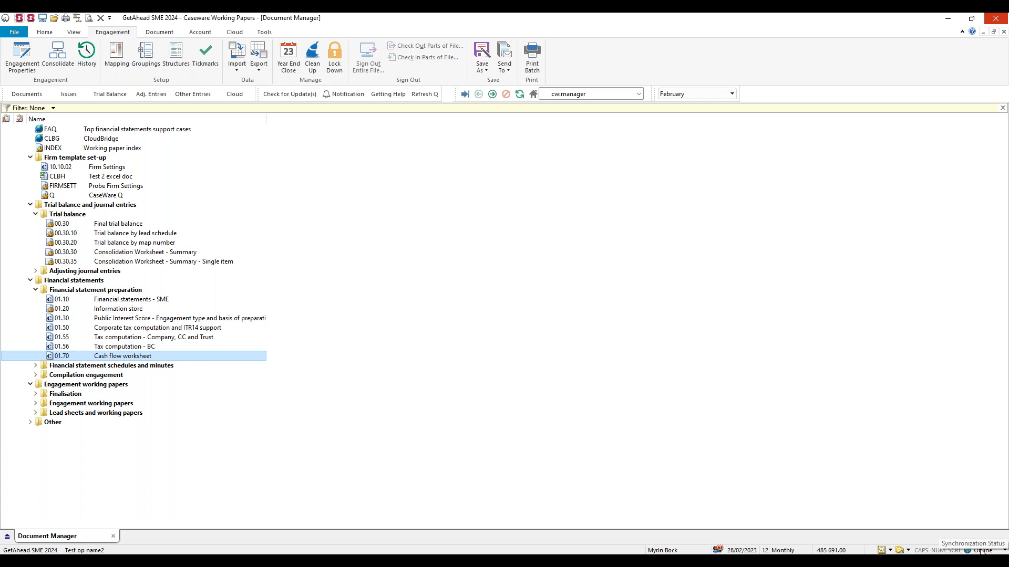
pyautogui.doubleClick(172, 357)
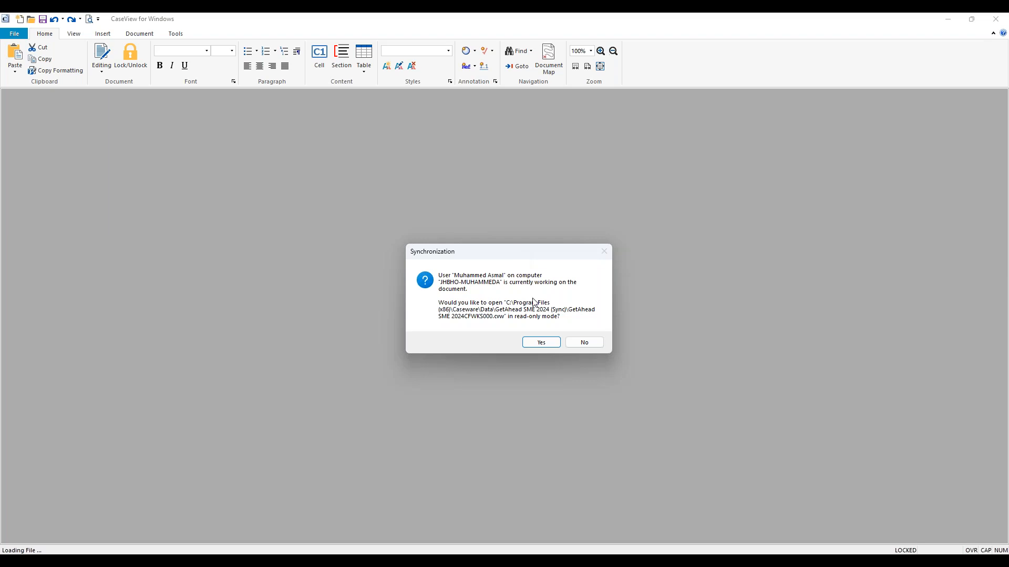
pyautogui.click(542, 344)
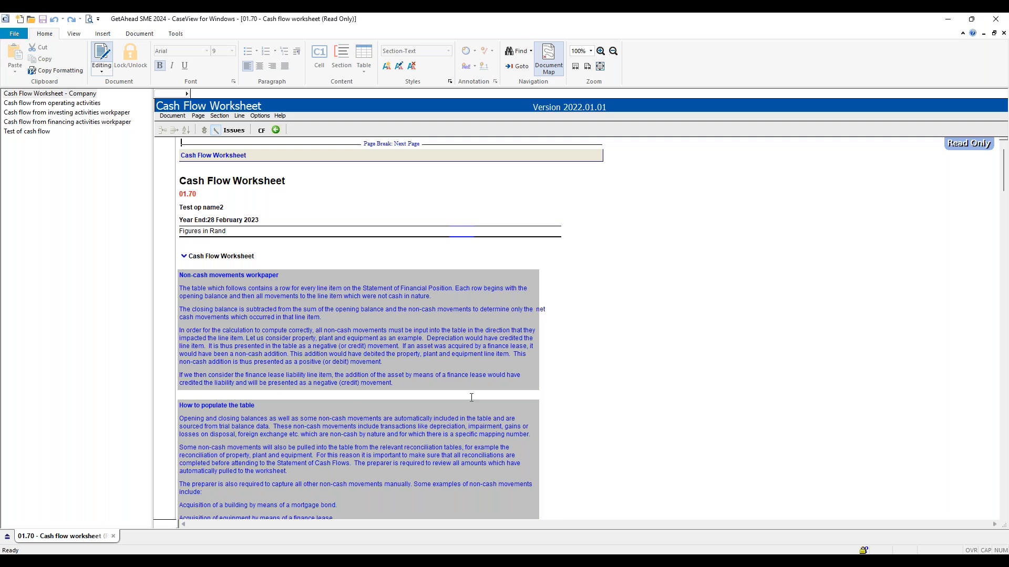
pyautogui.click(383, 346)
pyautogui.moveTo(863, 551)
pyautogui.click(946, 165)
pyautogui.rightClick(407, 304)
pyautogui.click(374, 309)
# Try entering 098876 as the Property, plant and equipment transfers and reclassifications amount in the read-only worksheet, and close it.
pyautogui.scroll(-10, 374, 309)
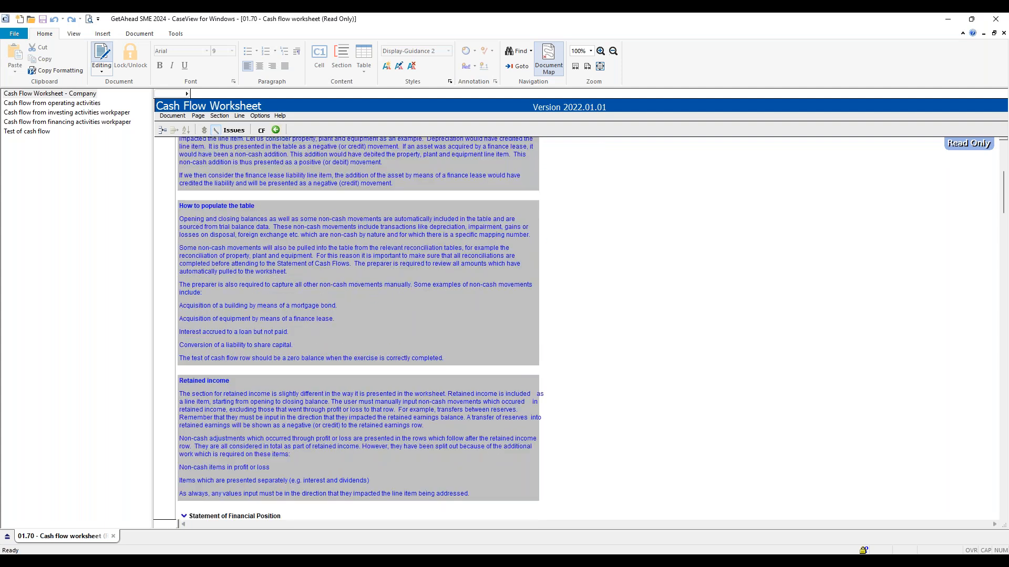
pyautogui.click(331, 353)
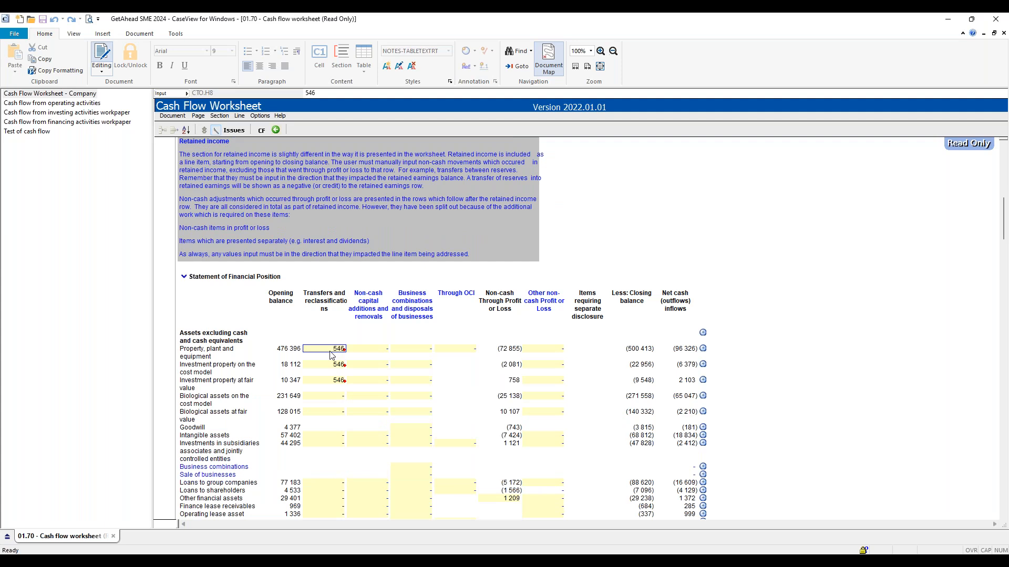
pyautogui.write('098876')
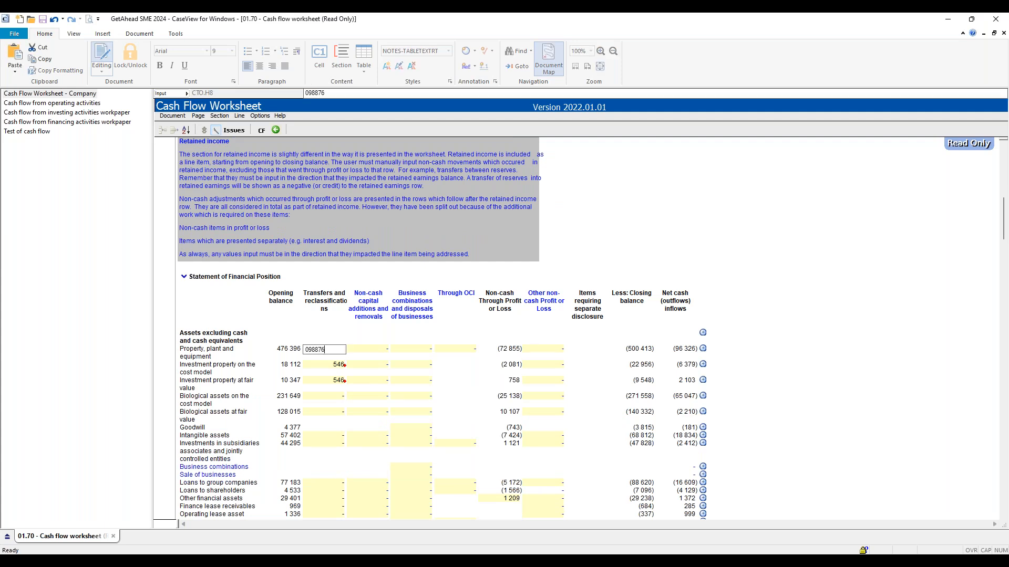
pyautogui.press('Return')
pyautogui.click(273, 204)
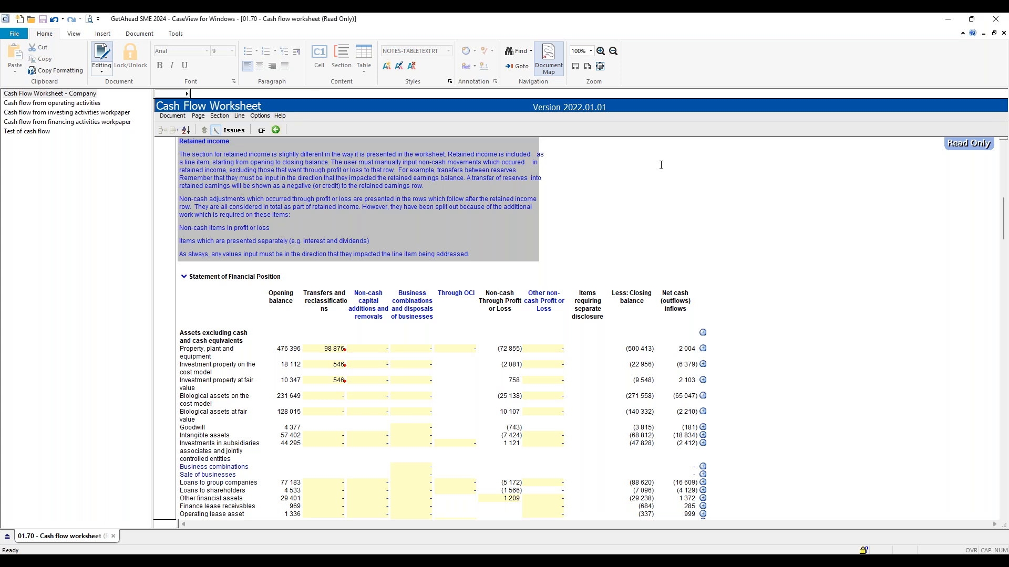
pyautogui.click(998, 21)
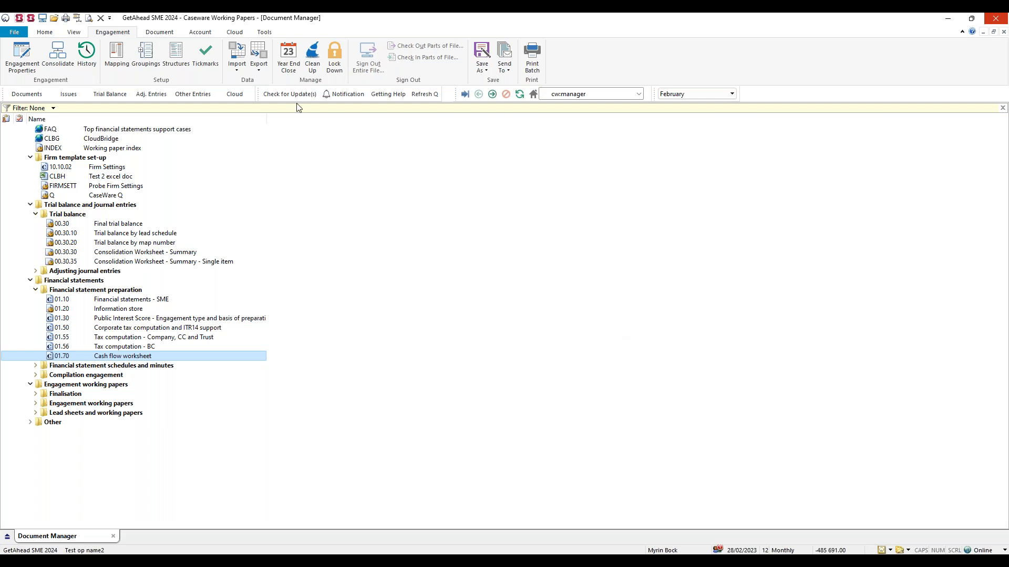
# Check the version history of the 01.70 Cash flow worksheet and the list of synchronization conflicts, closing both without changes.
pyautogui.click(241, 37)
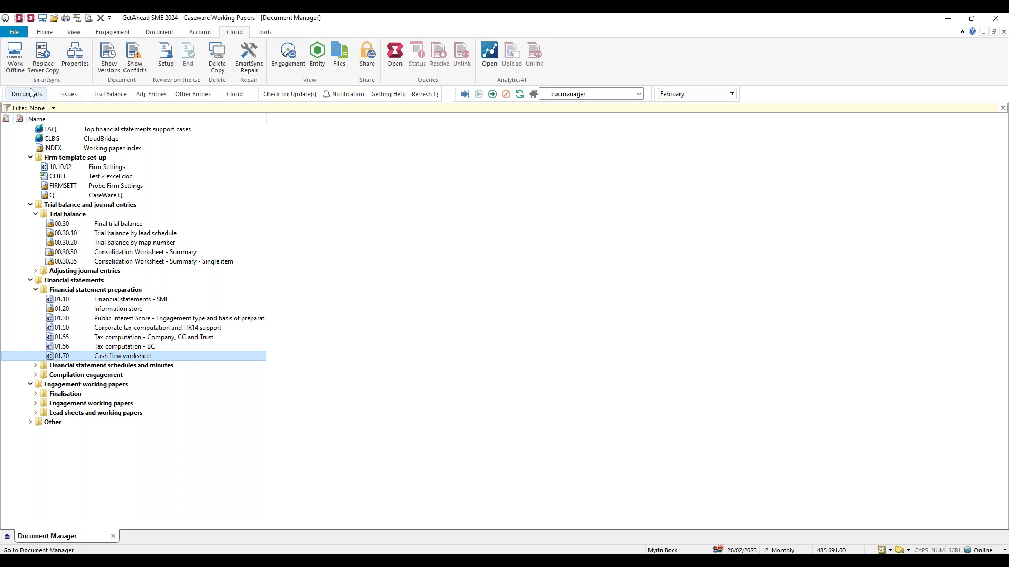
pyautogui.click(112, 57)
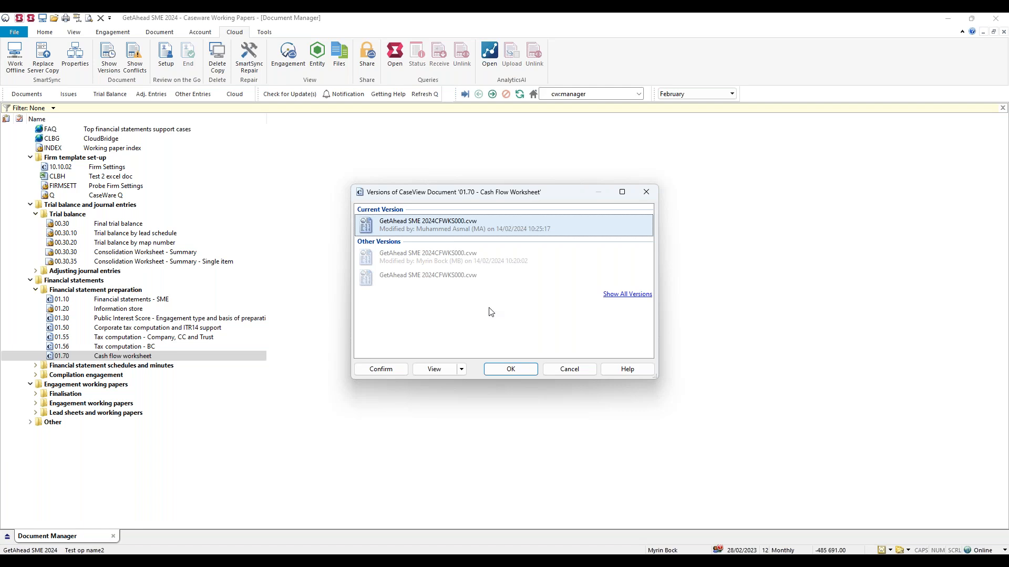
pyautogui.click(569, 370)
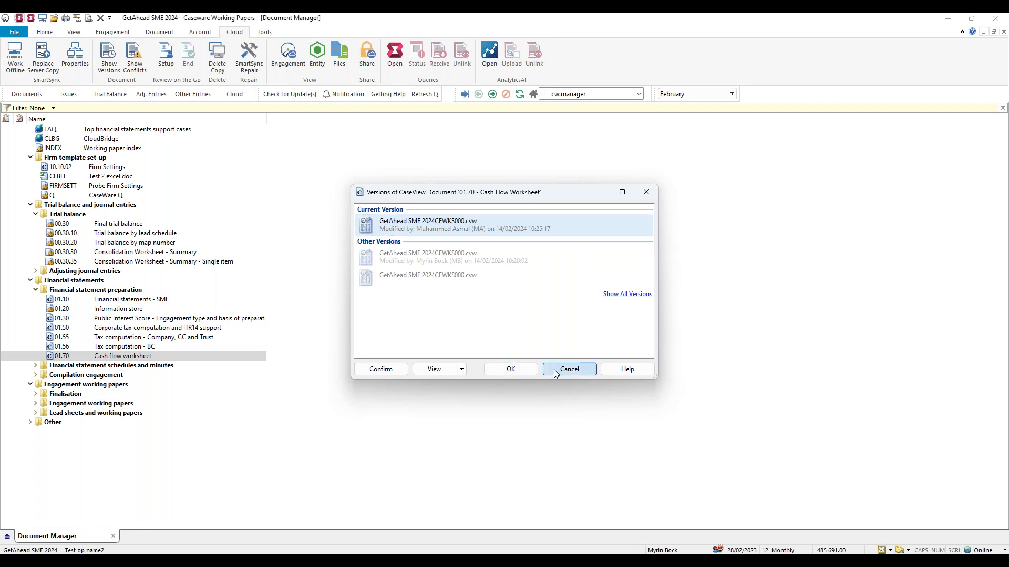
pyautogui.click(135, 58)
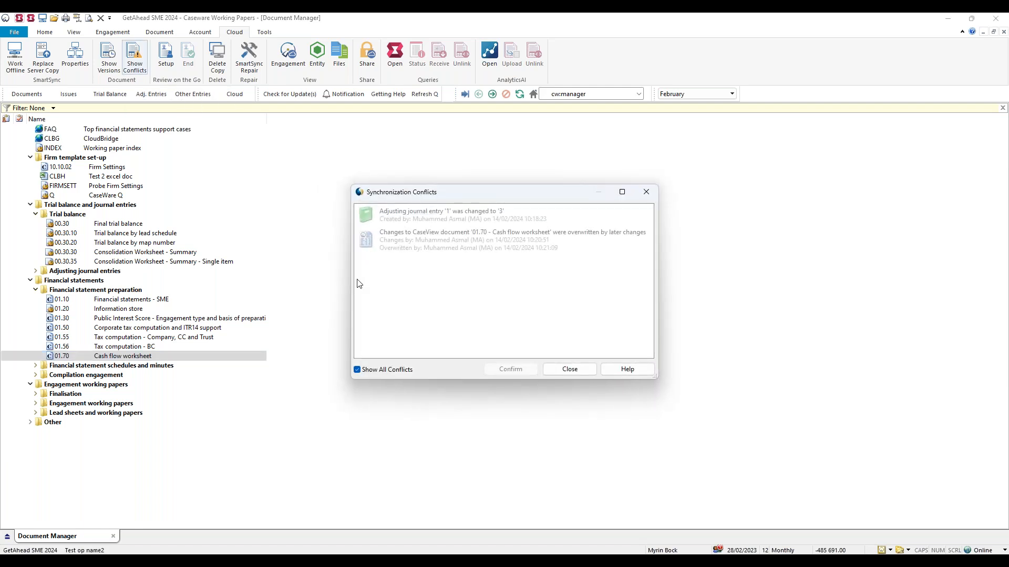
pyautogui.click(581, 370)
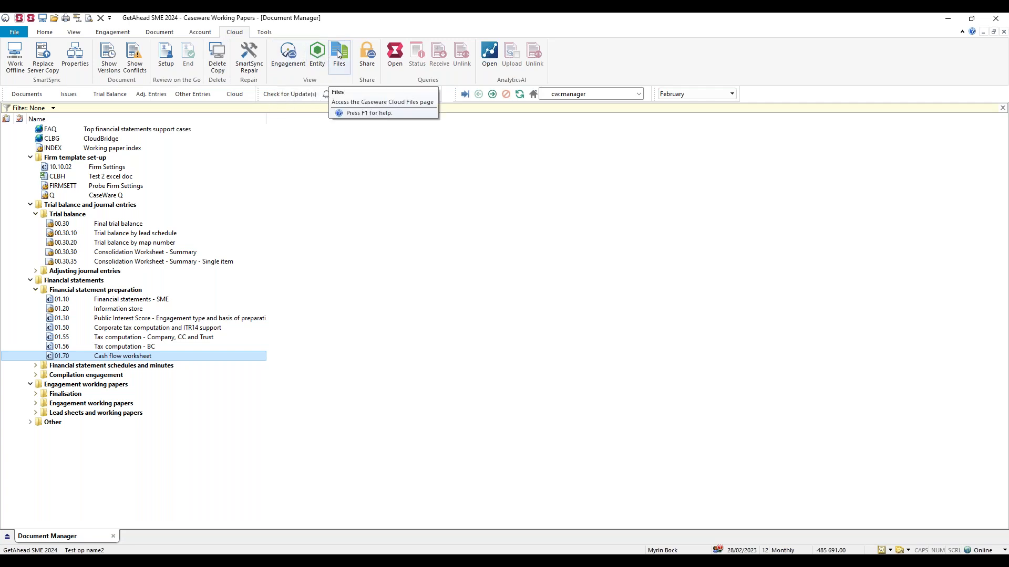
# Open the cloud engagement, entity and files pages for this file and switch between them to view each one.
pyautogui.click(295, 63)
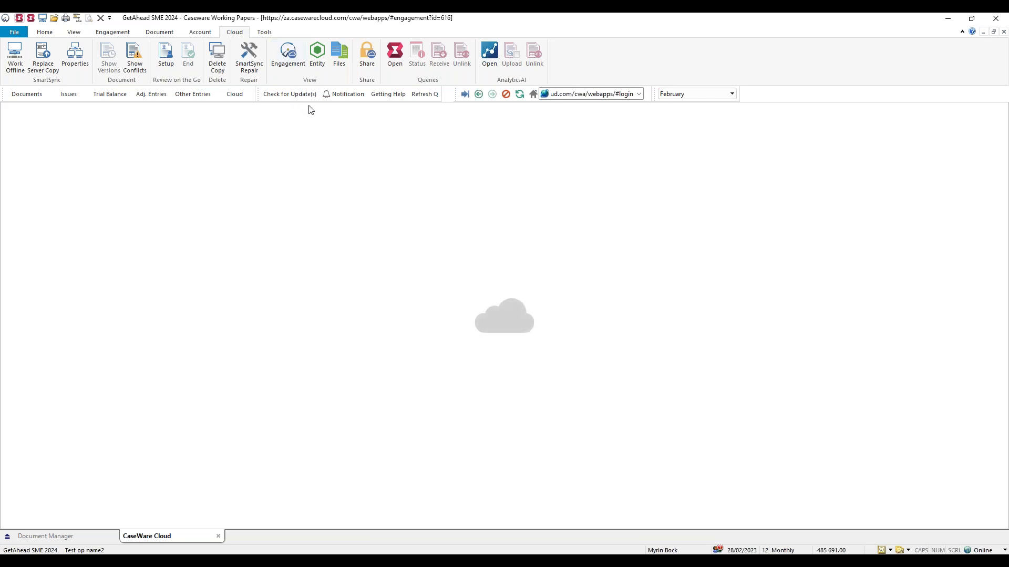
pyautogui.click(319, 58)
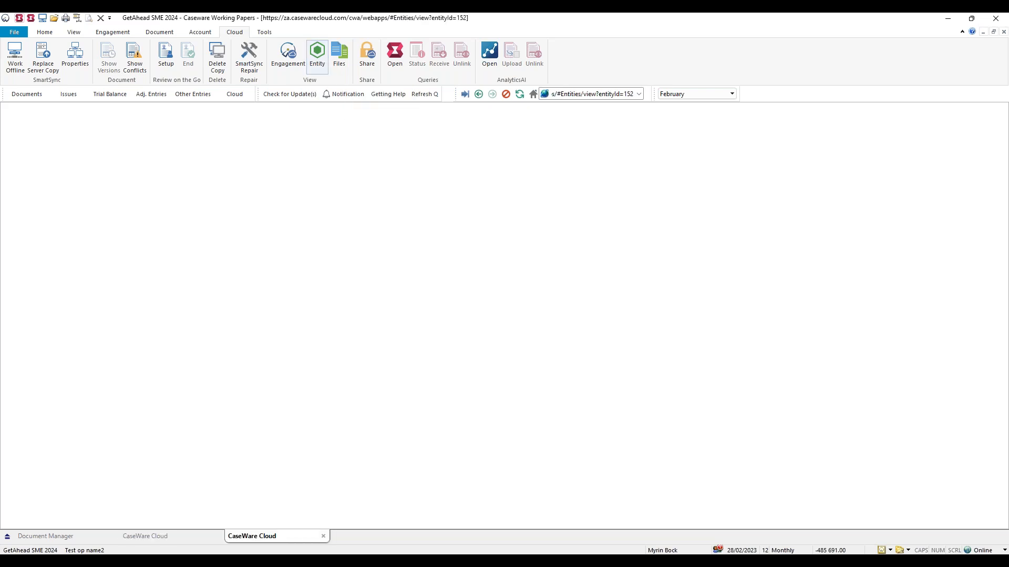
pyautogui.click(346, 59)
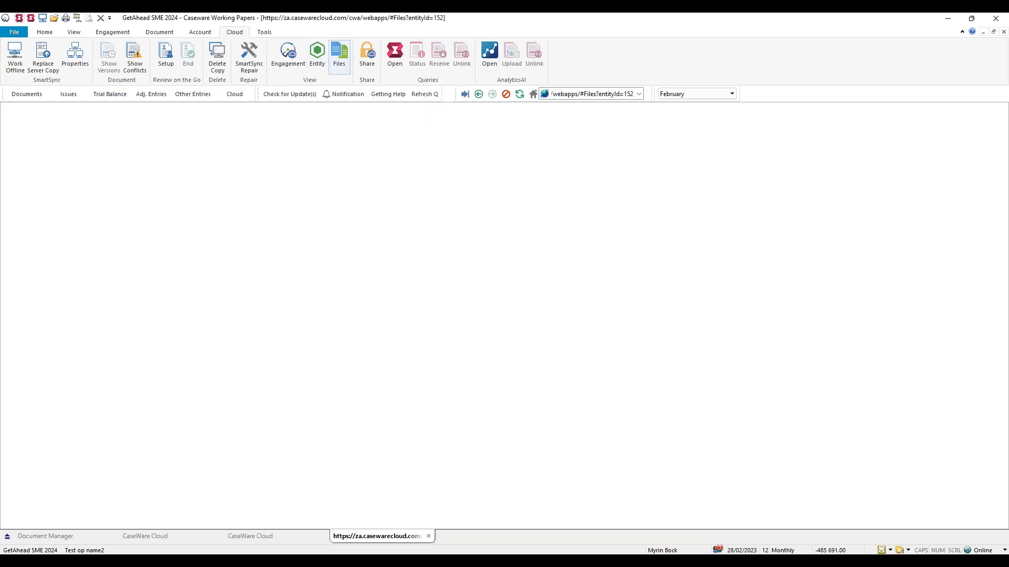
pyautogui.click(286, 535)
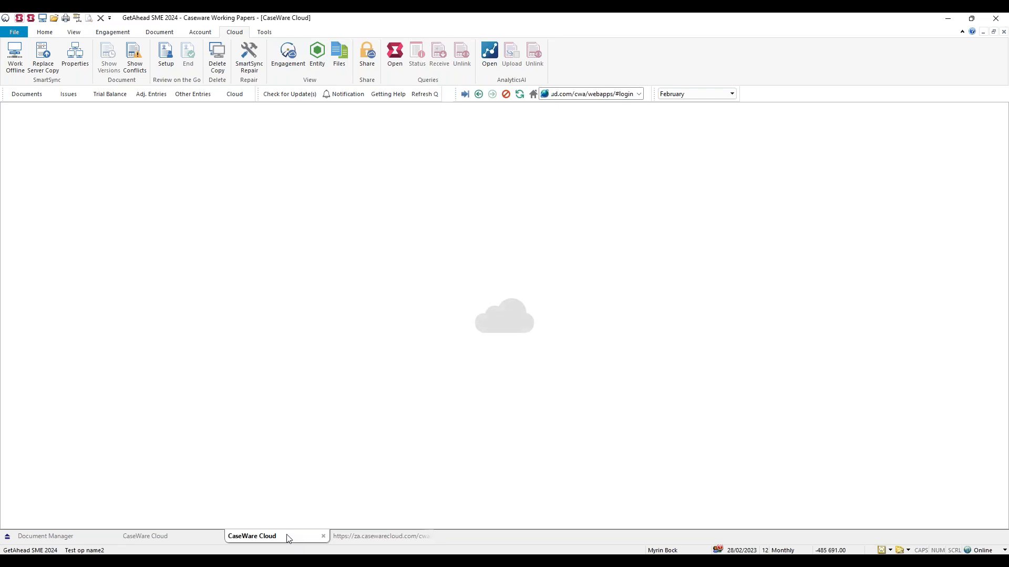
pyautogui.click(184, 535)
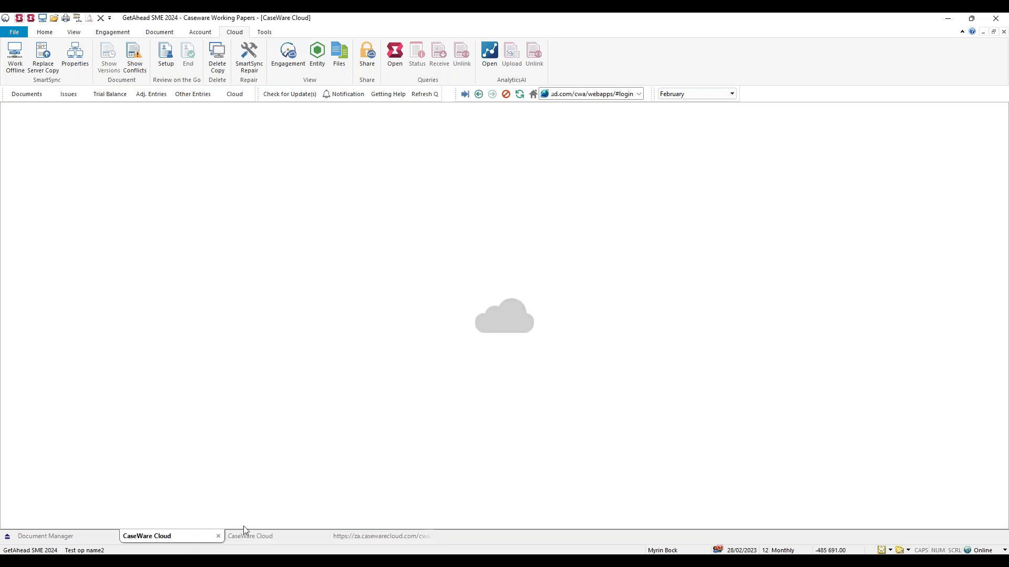
pyautogui.click(344, 538)
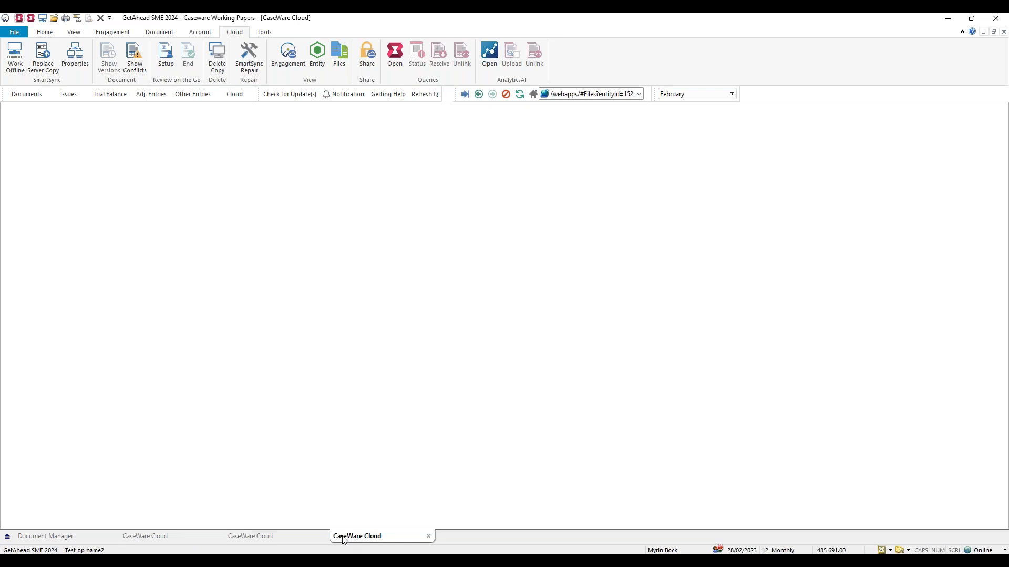
pyautogui.click(272, 537)
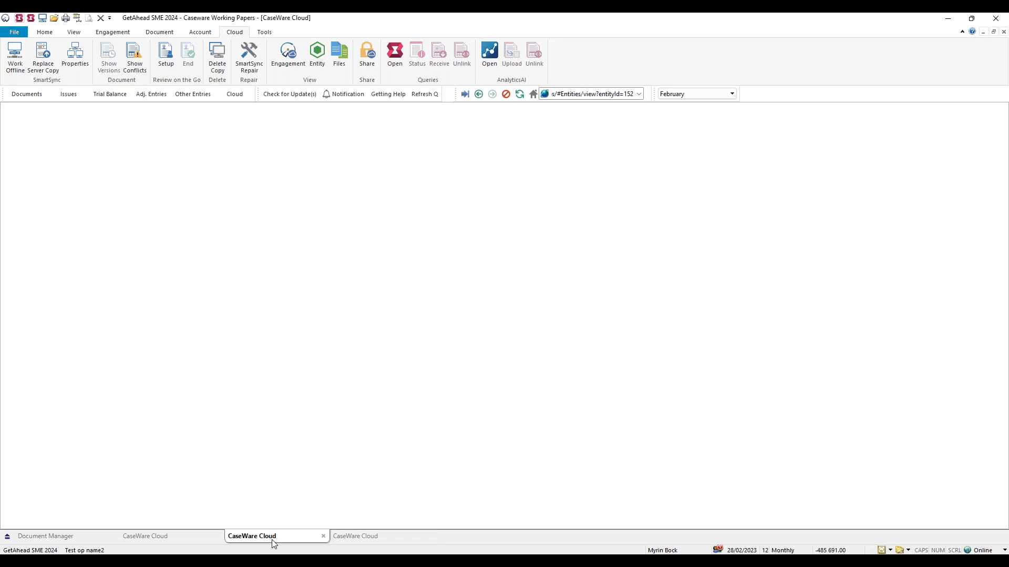
# Switch between the open cloud pages, close the entity page and view the files page.
pyautogui.click(196, 540)
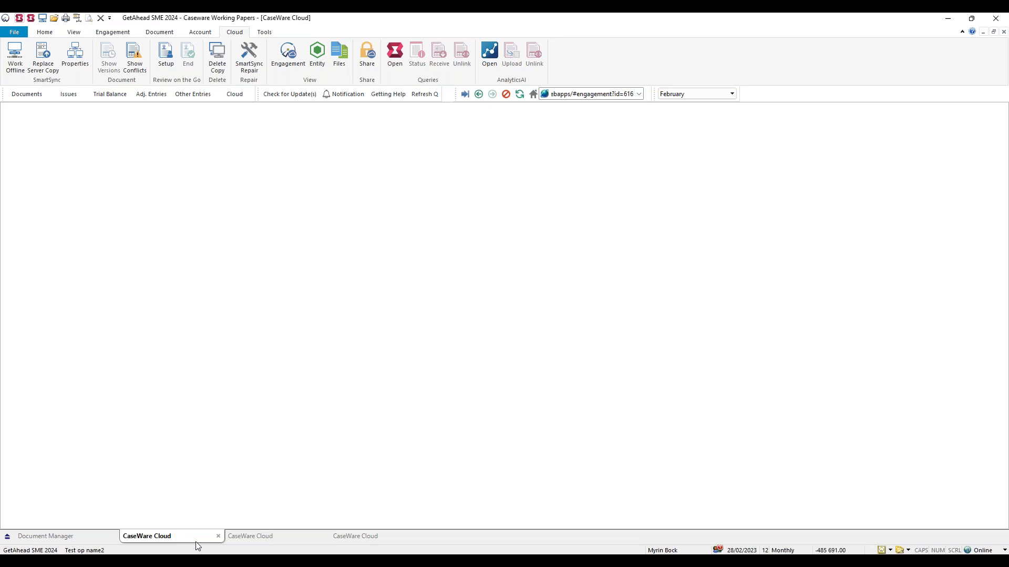
pyautogui.click(272, 537)
pyautogui.click(323, 537)
pyautogui.click(306, 538)
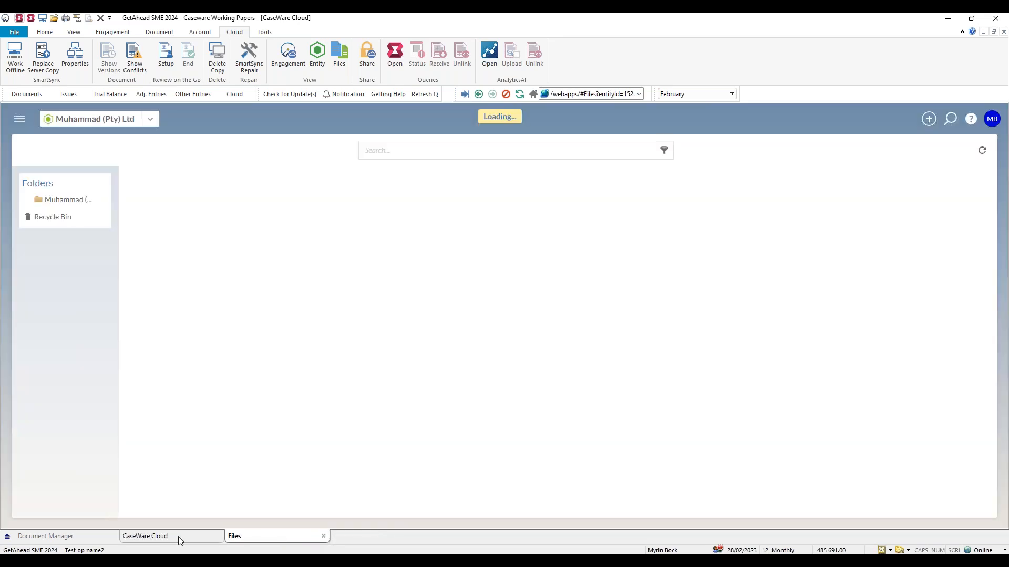
pyautogui.click(179, 538)
pyautogui.click(231, 538)
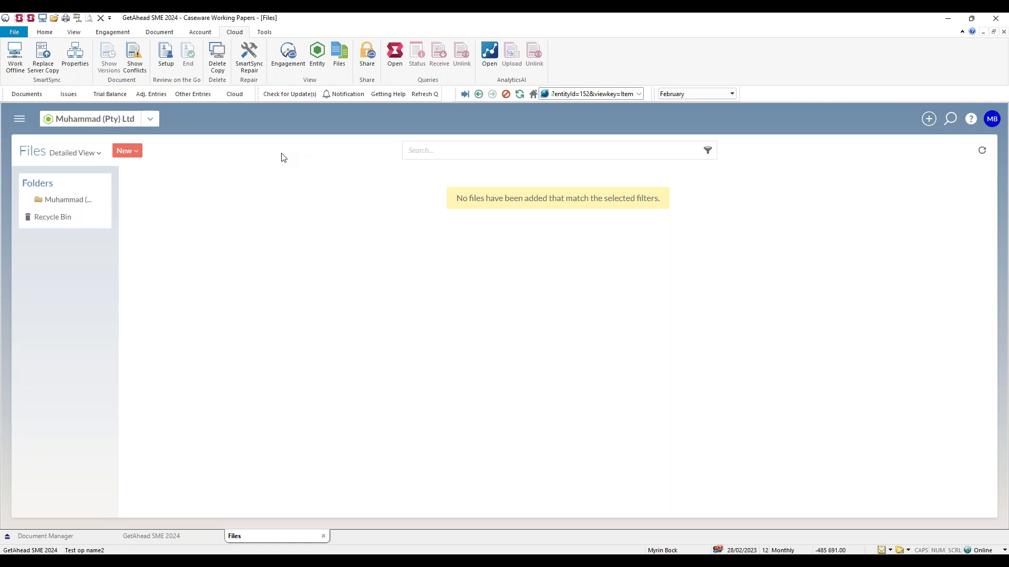
# Go to the entity's Working Papers list in Cloud and show the details of the Test op name2 engagement file.
pyautogui.click(23, 121)
pyautogui.scroll(-9, 78, 263)
pyautogui.scroll(-9, 79, 238)
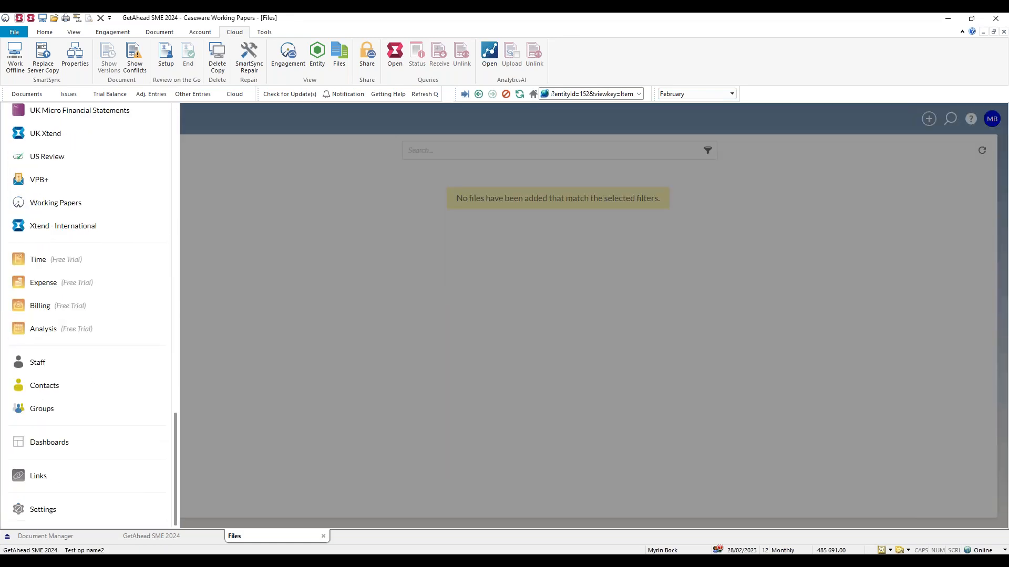
pyautogui.click(91, 204)
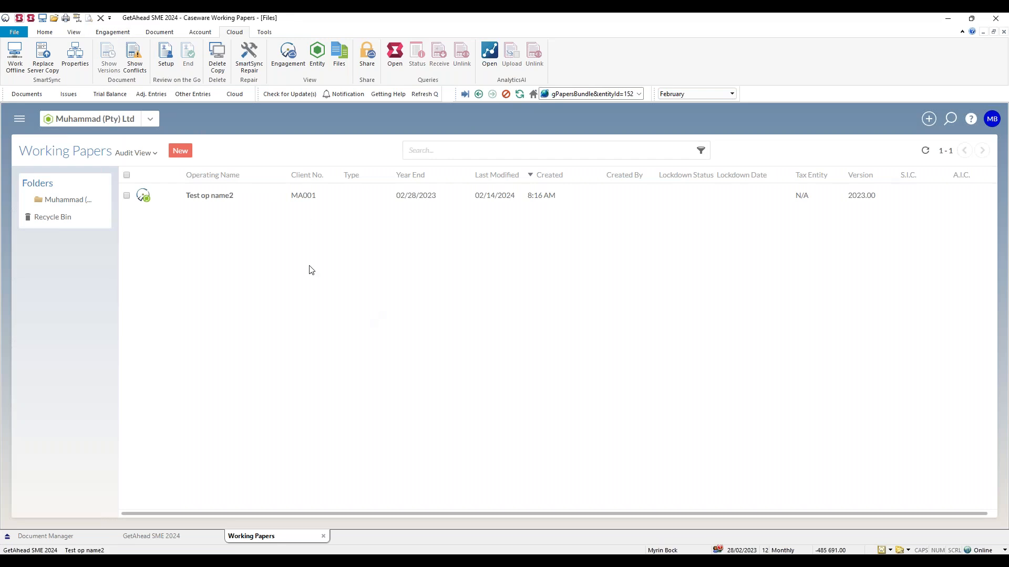
pyautogui.doubleClick(334, 208)
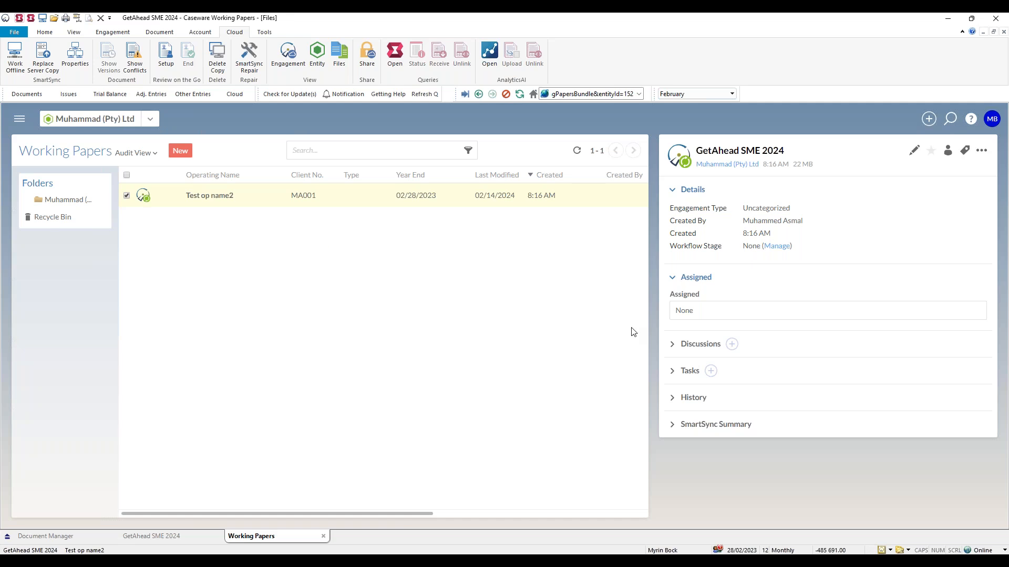
# Start a new task on the GetAhead SME 2024 file with the subject "Latest TB".
pyautogui.click(710, 372)
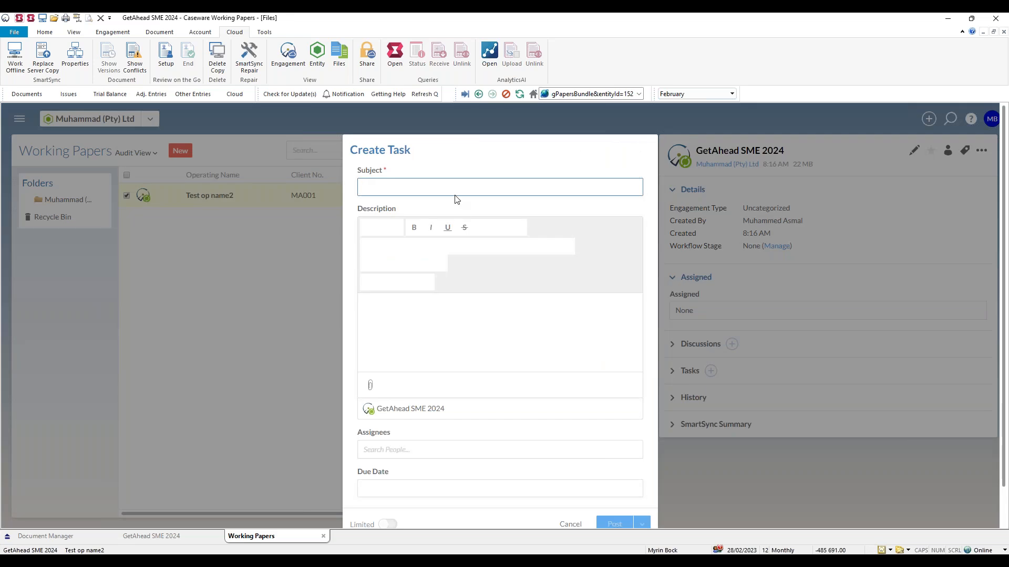
pyautogui.write('C')
pyautogui.press('BackSpace')
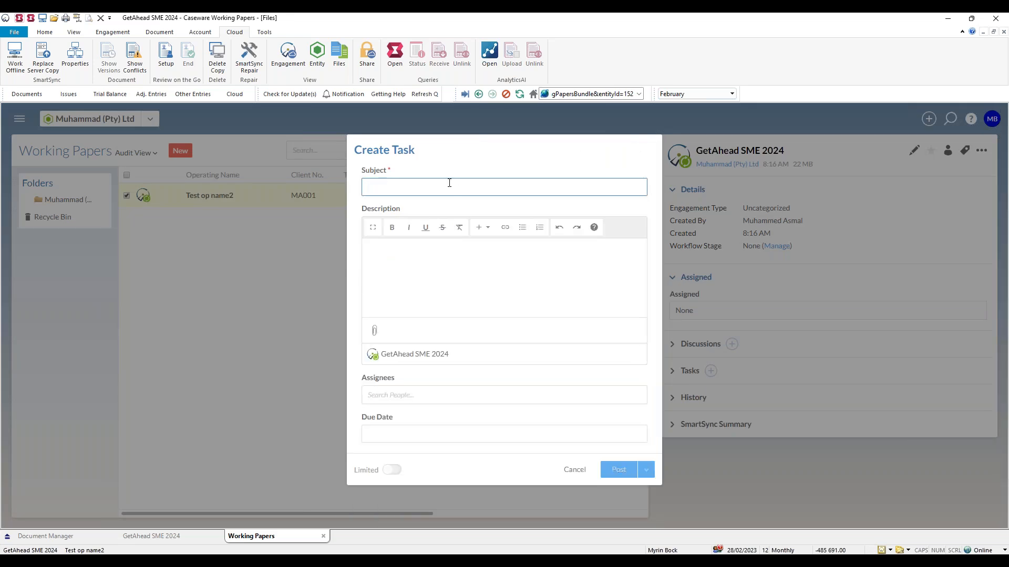
pyautogui.write('Lastest TB')
pyautogui.press('BackSpace')
pyautogui.press('Tab')
# Write the task description as "Hi", a mention of the colleague, and "the latest TB".
pyautogui.write('Hi M')
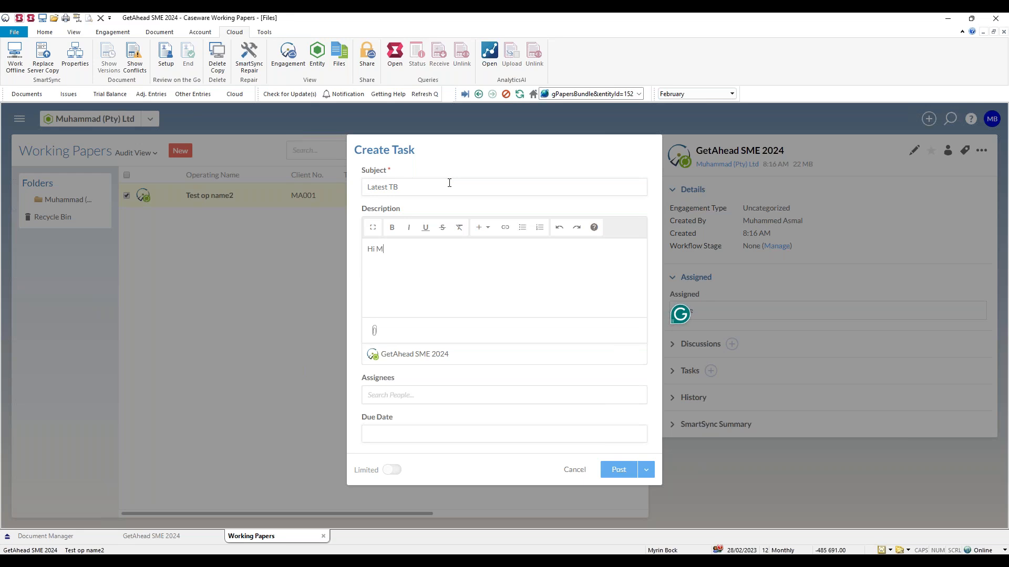
pyautogui.press('BackSpace')
pyautogui.write('@muhamm')
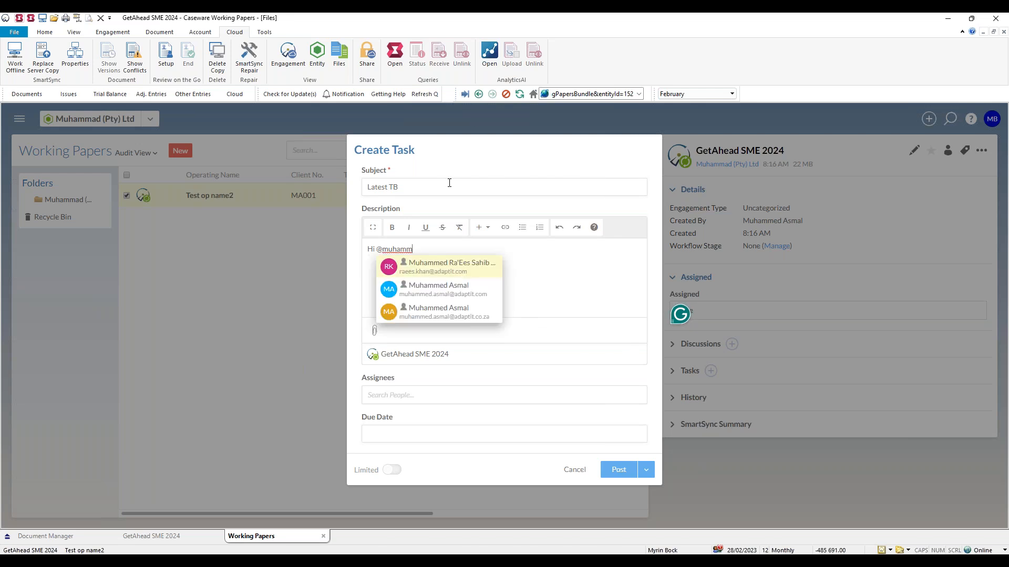
pyautogui.click(460, 287)
pyautogui.write('the latest TB')
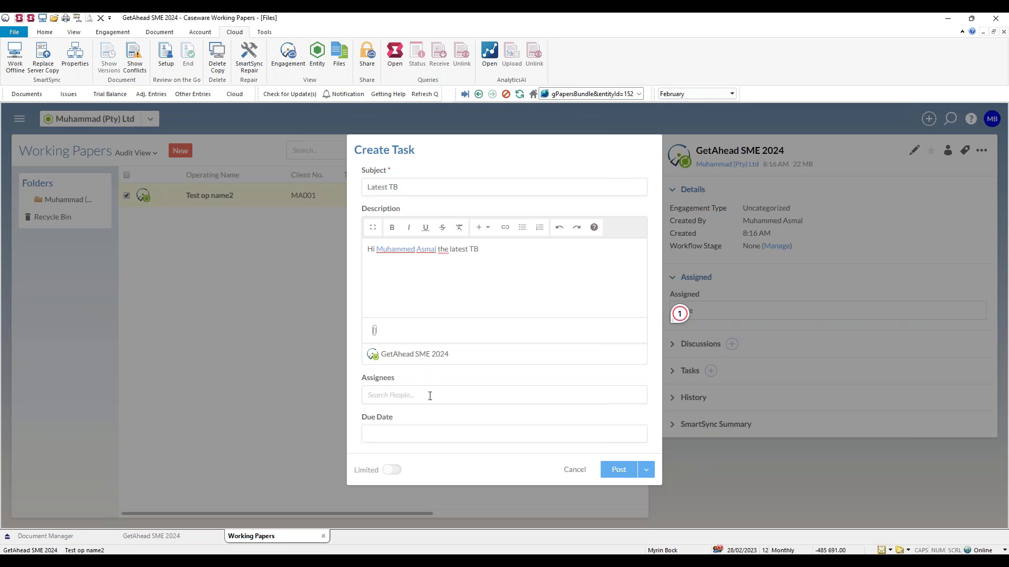
# Set the task's due date to 02/16/2024 and post the task.
pyautogui.click(445, 432)
pyautogui.click(466, 366)
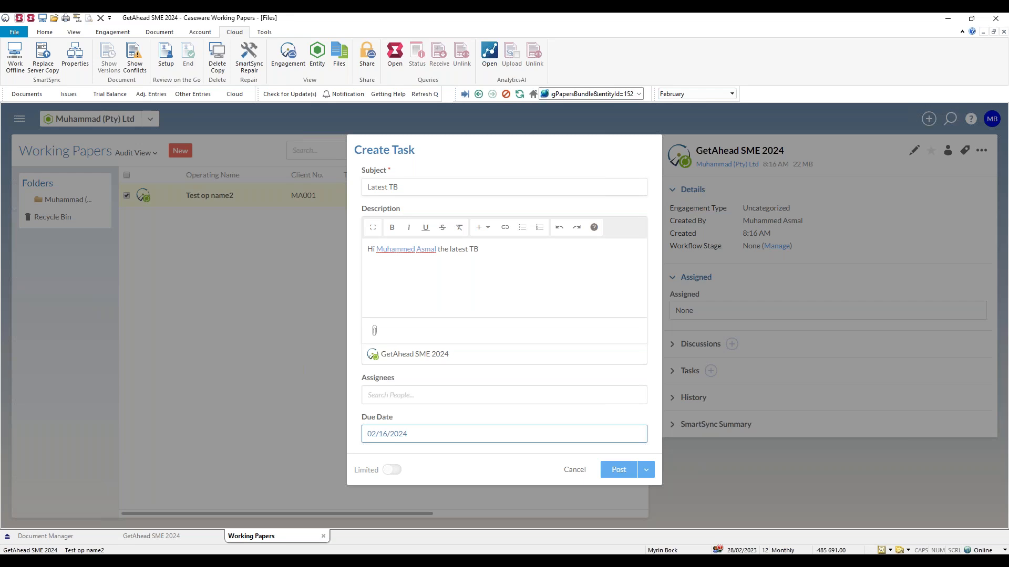
pyautogui.click(619, 471)
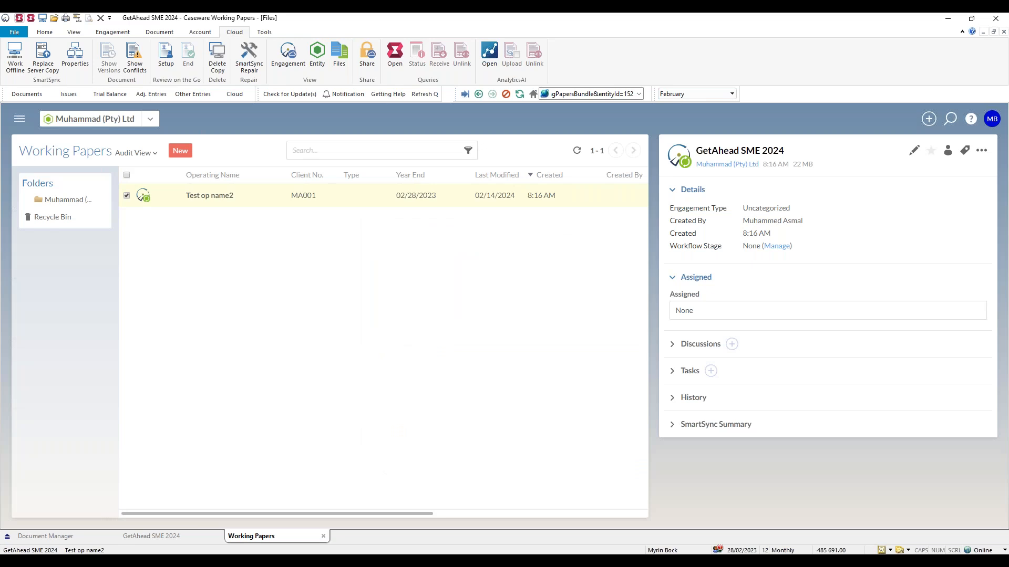
# Review the posted Latest TB task in the file's task list, and close the GetAhead SME 2024 engagement page.
pyautogui.click(672, 372)
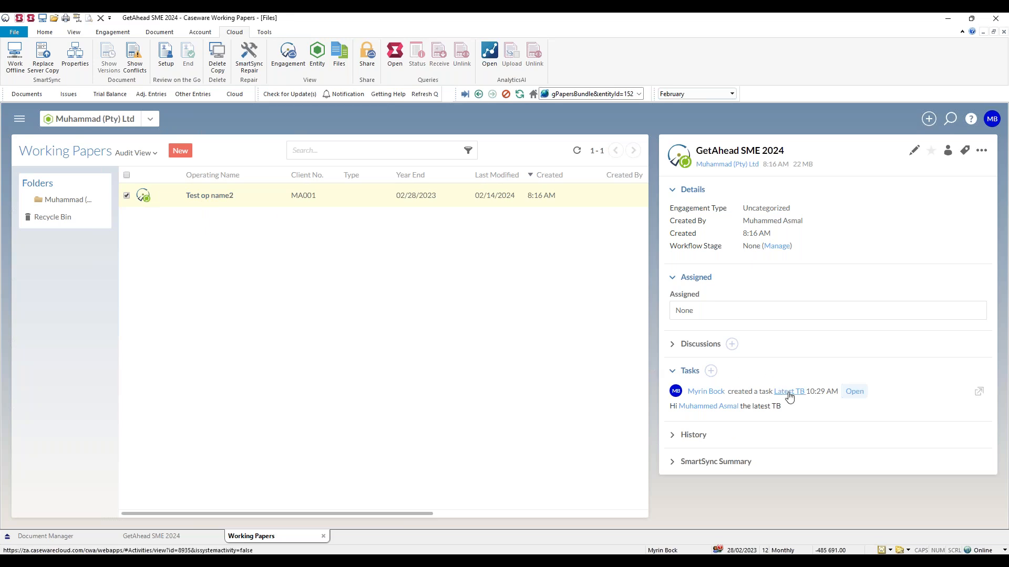
pyautogui.moveTo(794, 408); pyautogui.dragTo(685, 398)
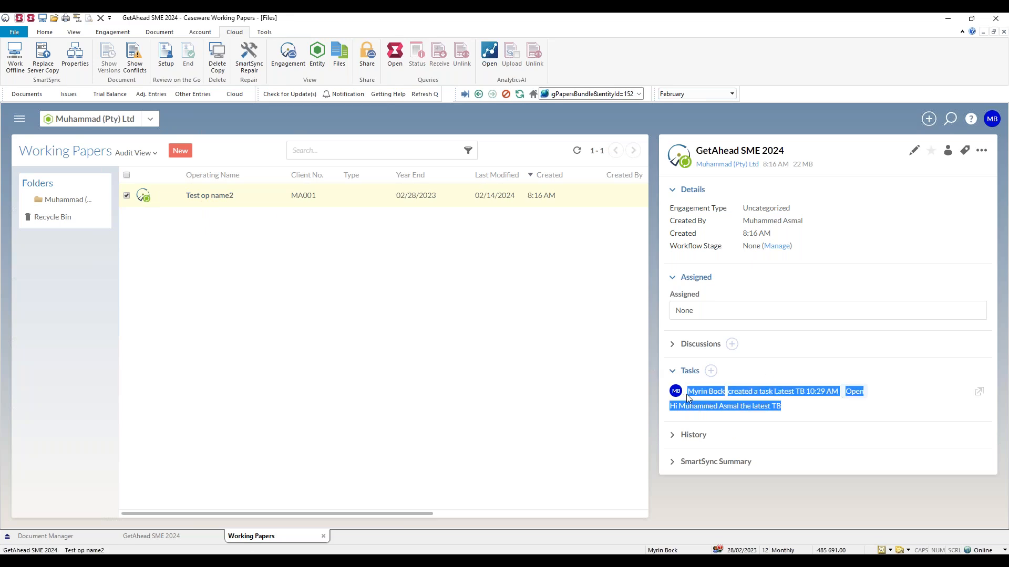
pyautogui.click(750, 493)
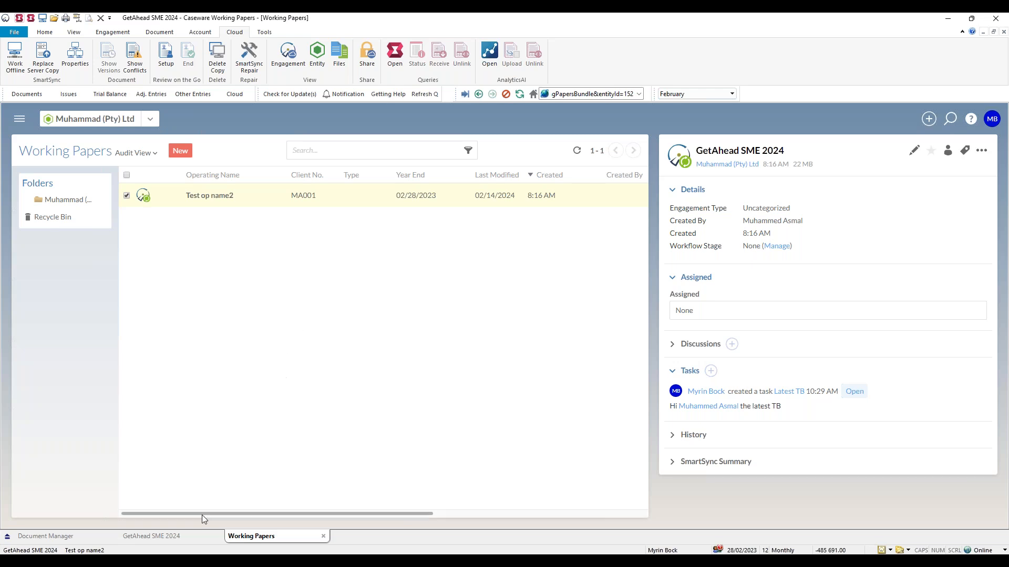
pyautogui.click(187, 536)
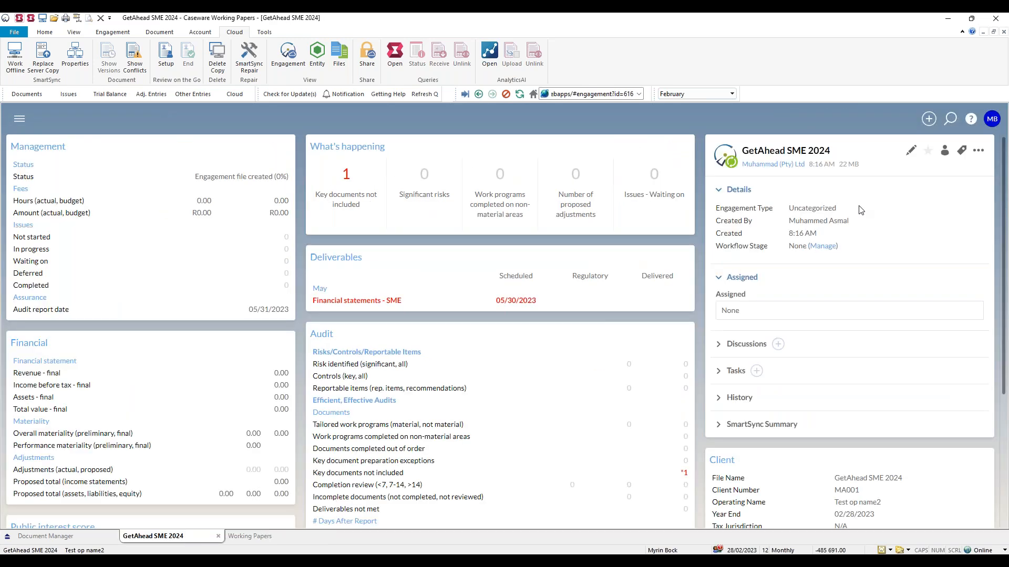
pyautogui.click(218, 536)
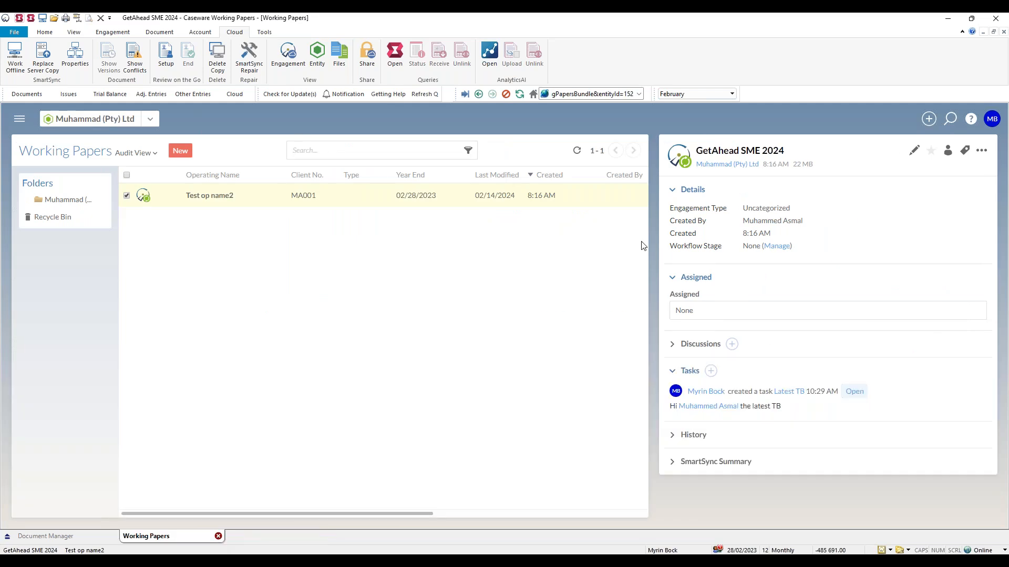
# Check who has access to the GetAhead SME 2024 file and their roles in the sharing settings, closing them without changes.
pyautogui.click(369, 54)
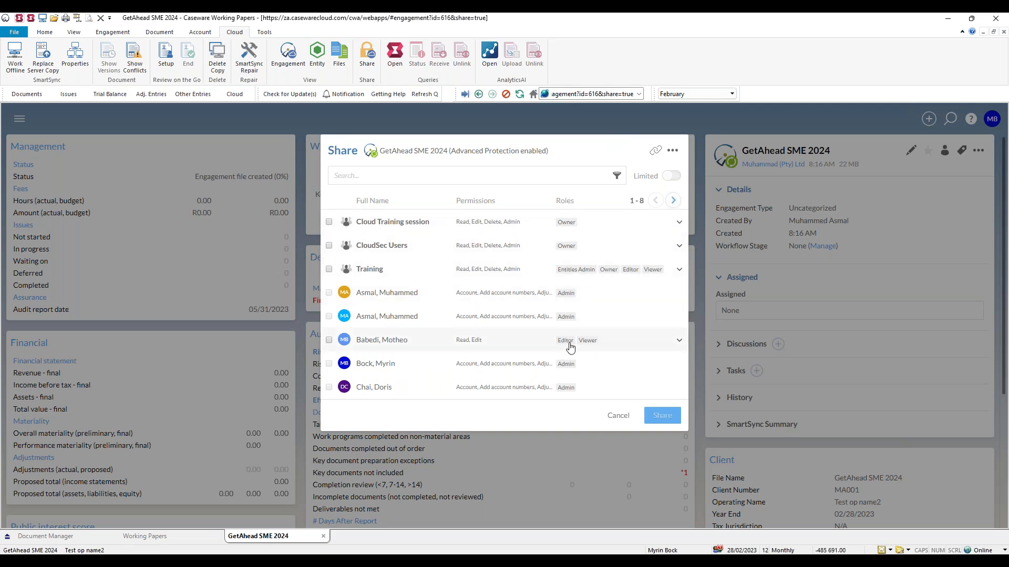
pyautogui.click(620, 424)
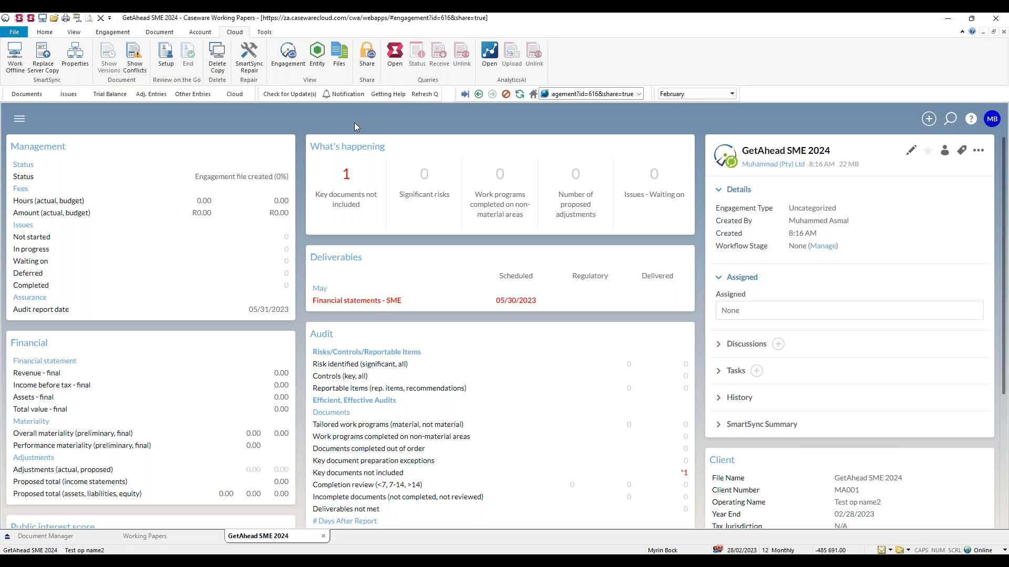
pyautogui.click(323, 536)
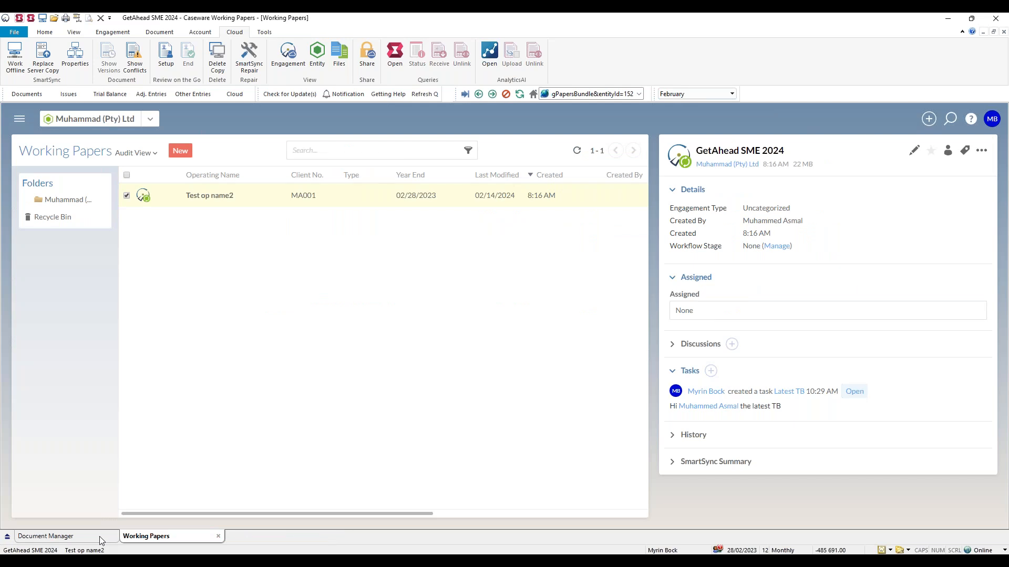
pyautogui.rightClick(99, 537)
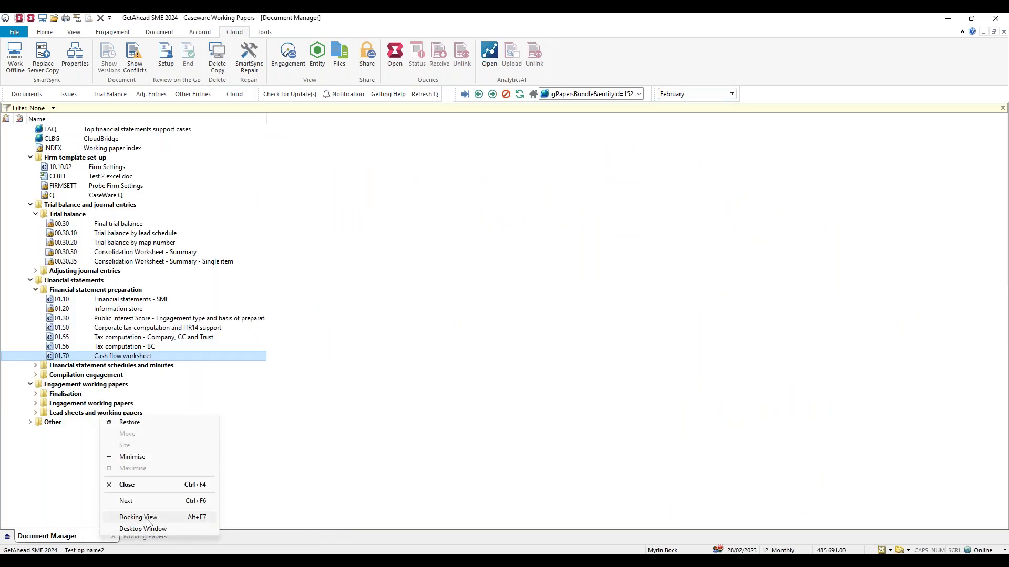
pyautogui.click(147, 519)
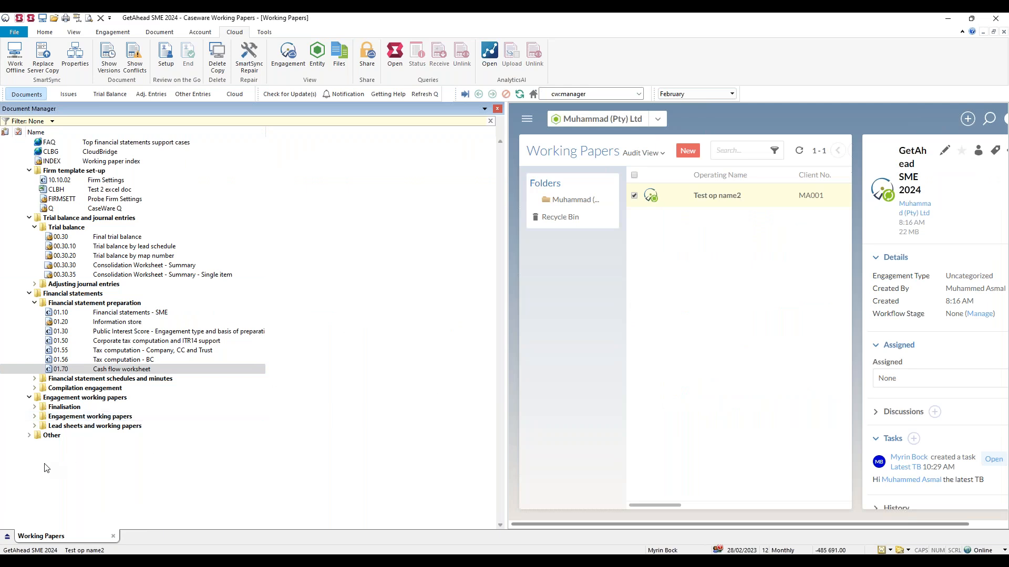
pyautogui.rightClick(69, 535)
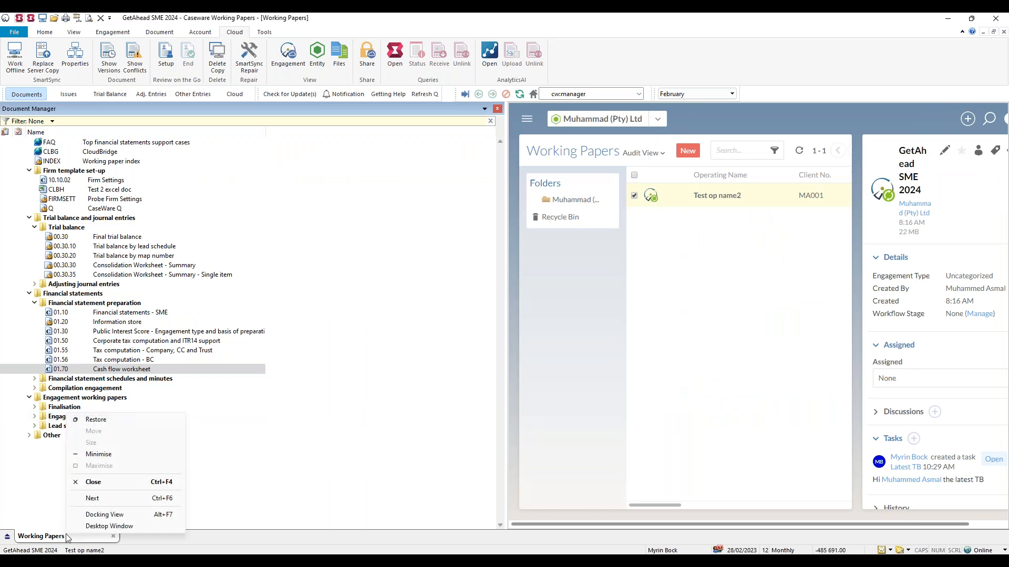
pyautogui.click(105, 515)
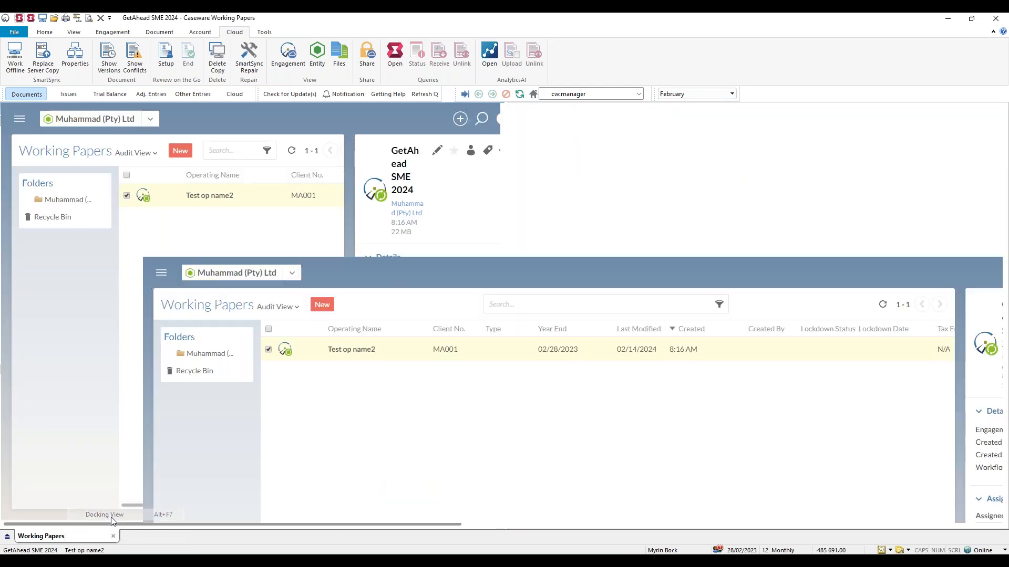
pyautogui.click(84, 534)
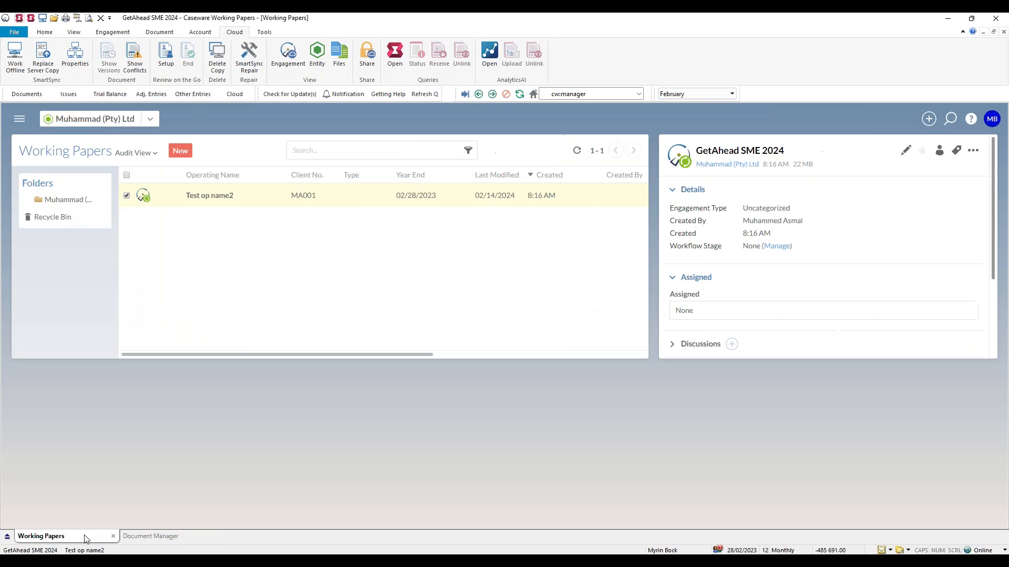
# Dock the Working Papers cloud page beside the Document Manager.
pyautogui.moveTo(145, 534)
pyautogui.mouseDown()
pyautogui.moveTo(117, 545)
pyautogui.moveTo(47, 538)
pyautogui.mouseUp()
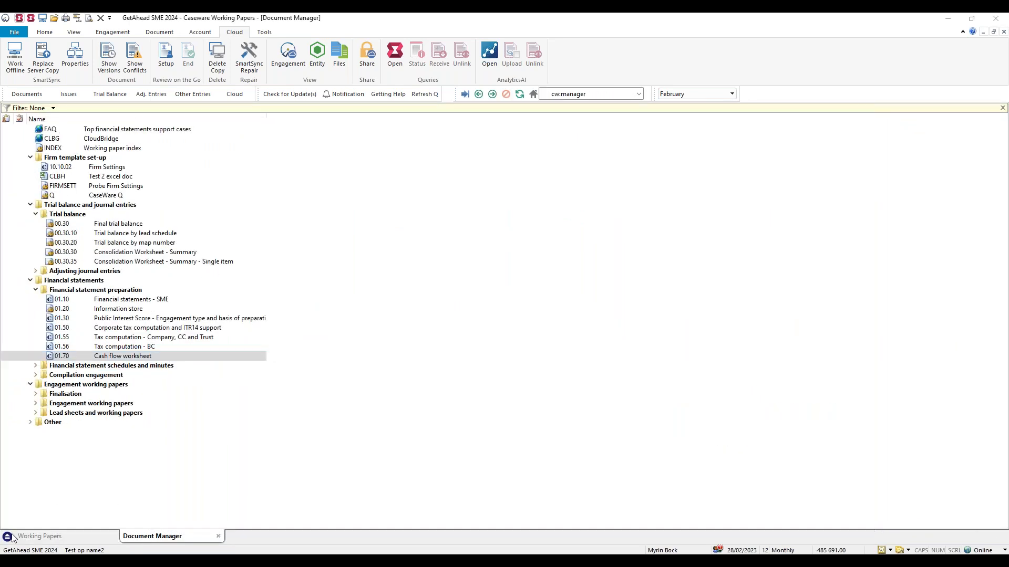
pyautogui.rightClick(50, 537)
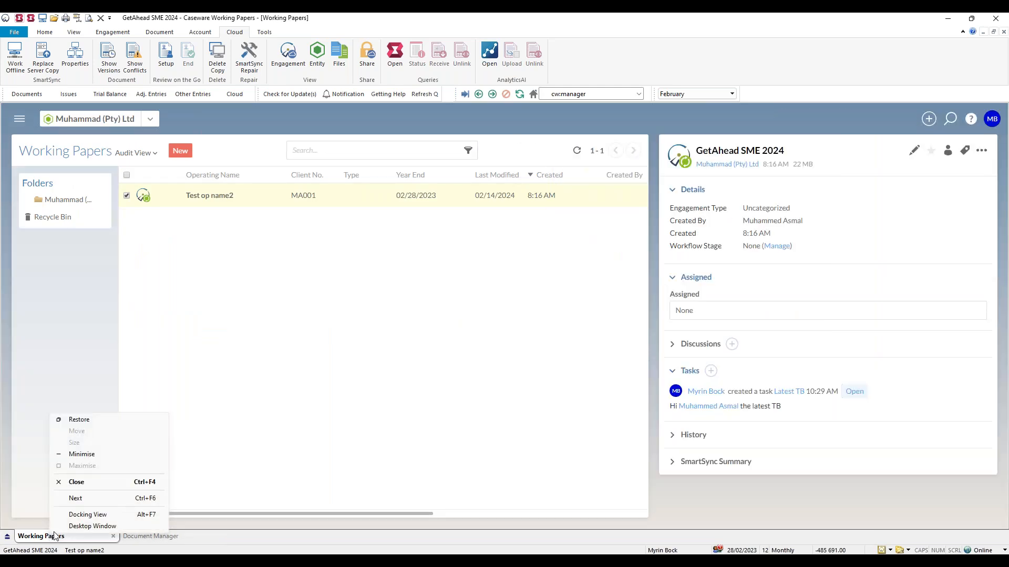
pyautogui.click(88, 514)
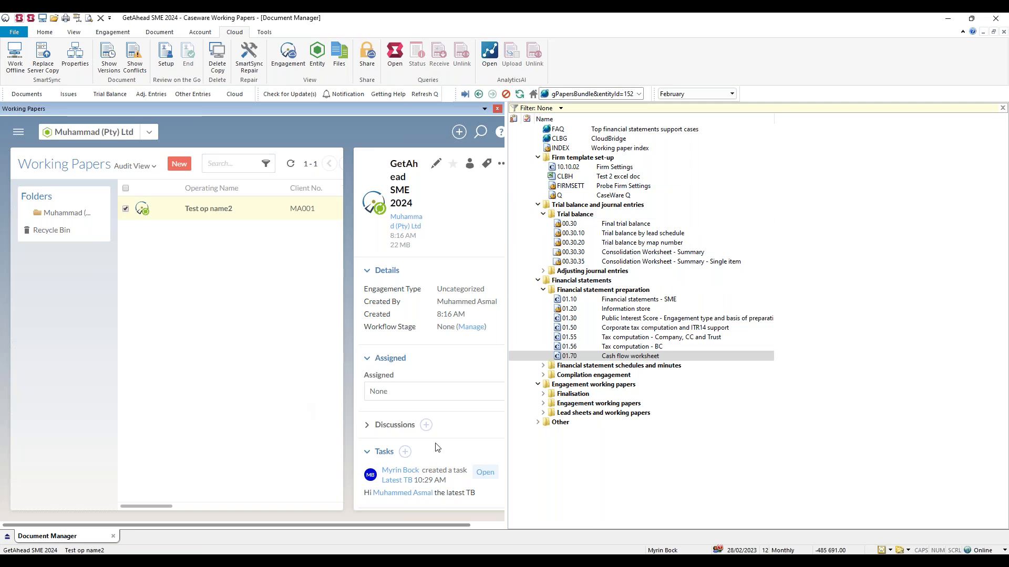
# Open the Latest TB task from the file's task list and view its details and attachments.
pyautogui.scroll(-1, 437, 448)
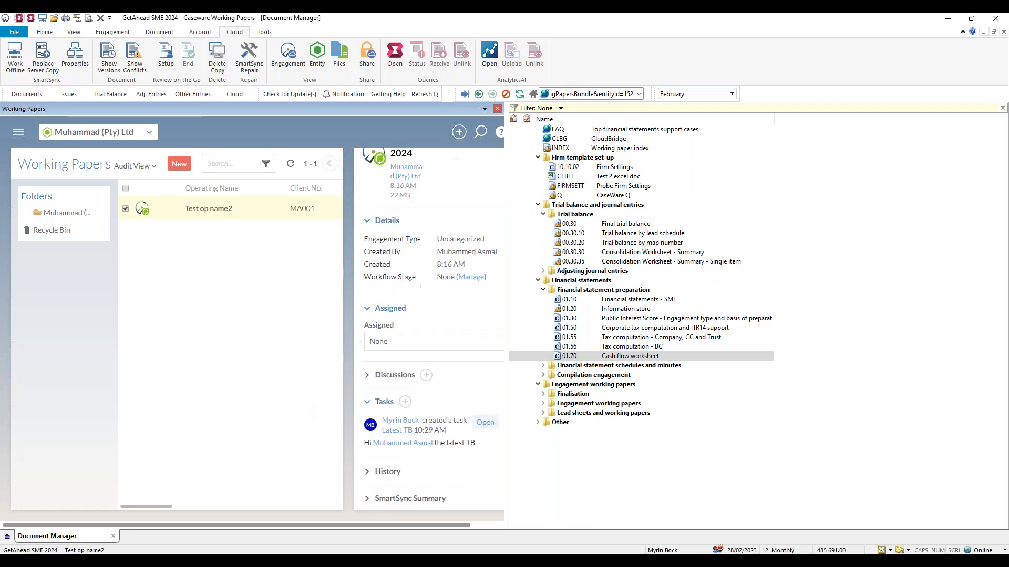
pyautogui.click(408, 432)
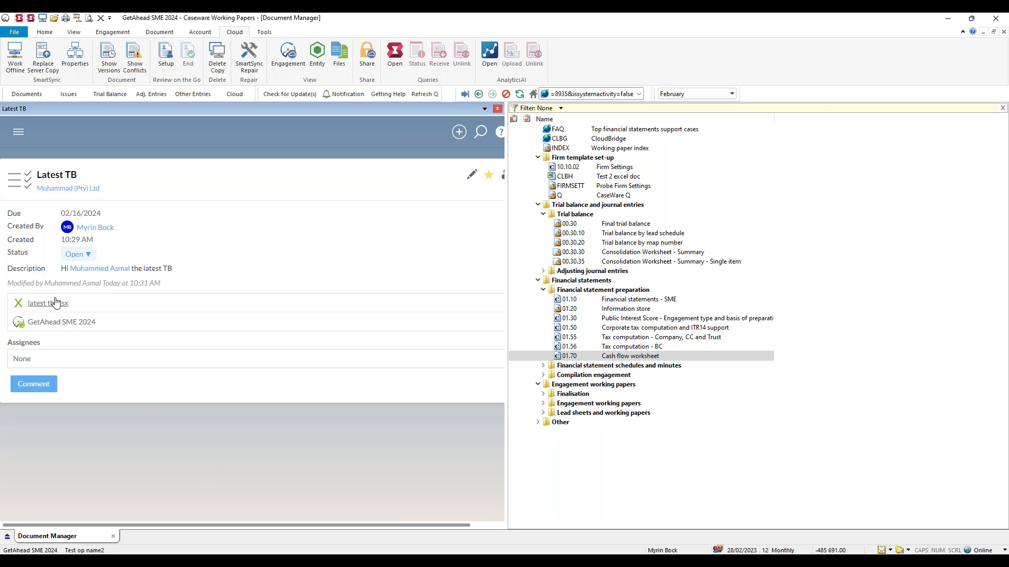
pyautogui.hscroll(1, 153, 436)
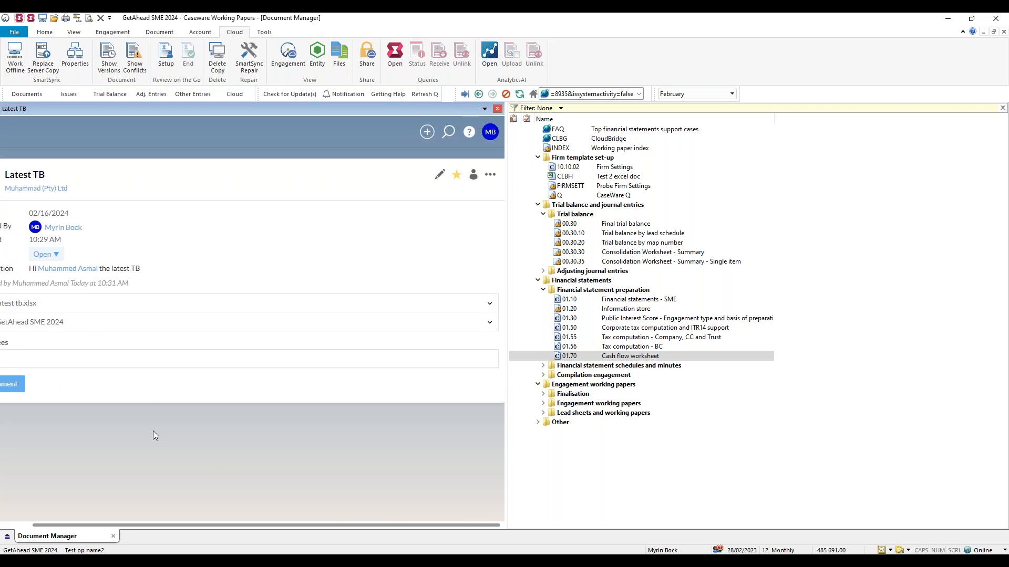
pyautogui.hscroll(-1, 153, 436)
# Show the task's attached latest tb.xlsx in the cloud files to view its details.
pyautogui.moveTo(33, 304); pyautogui.dragTo(210, 297)
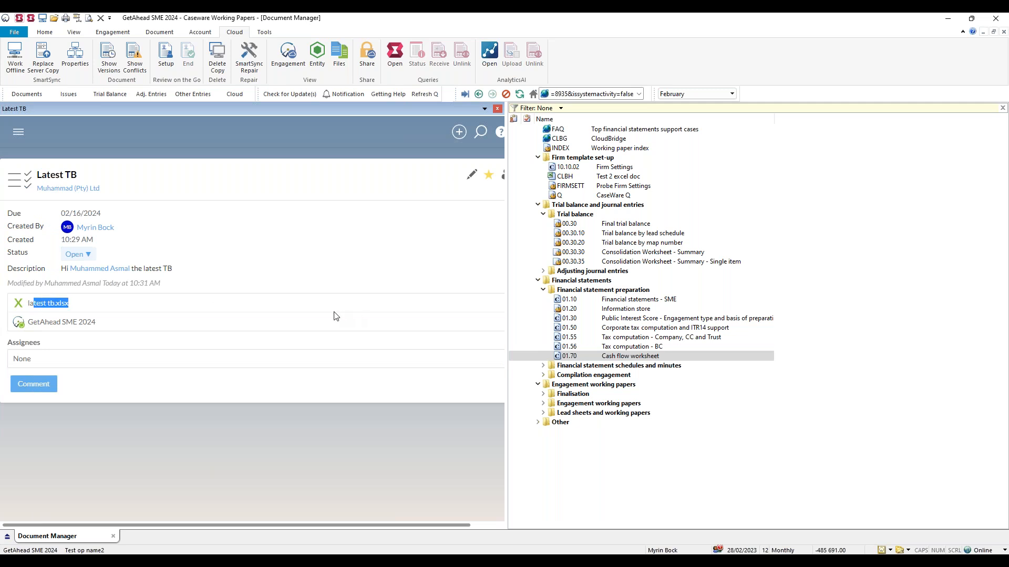
pyautogui.moveTo(335, 312); pyautogui.dragTo(288, 372)
pyautogui.click(308, 423)
pyautogui.hscroll(1, 402, 379)
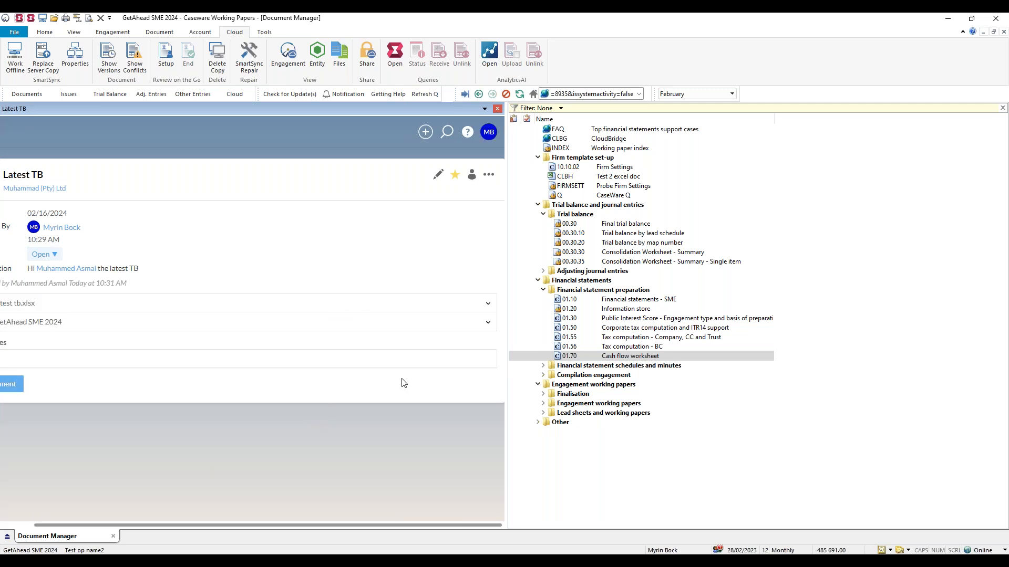
pyautogui.click(488, 304)
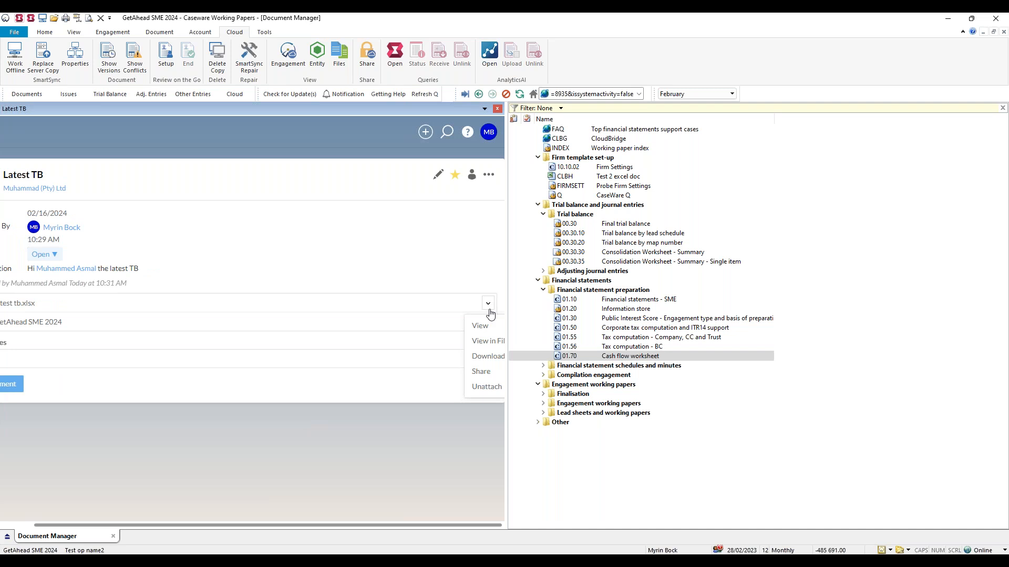
pyautogui.click(490, 342)
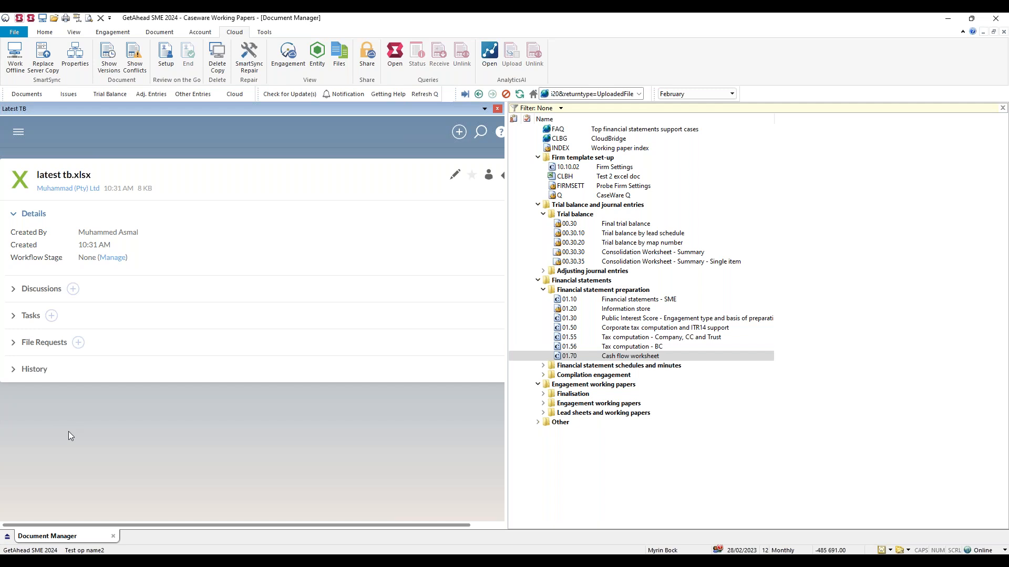
# Return to the Latest TB task and download its latest tb.xlsx attachment, adding it to the Document Manager as document 01.71 named latest tb.
pyautogui.click(13, 317)
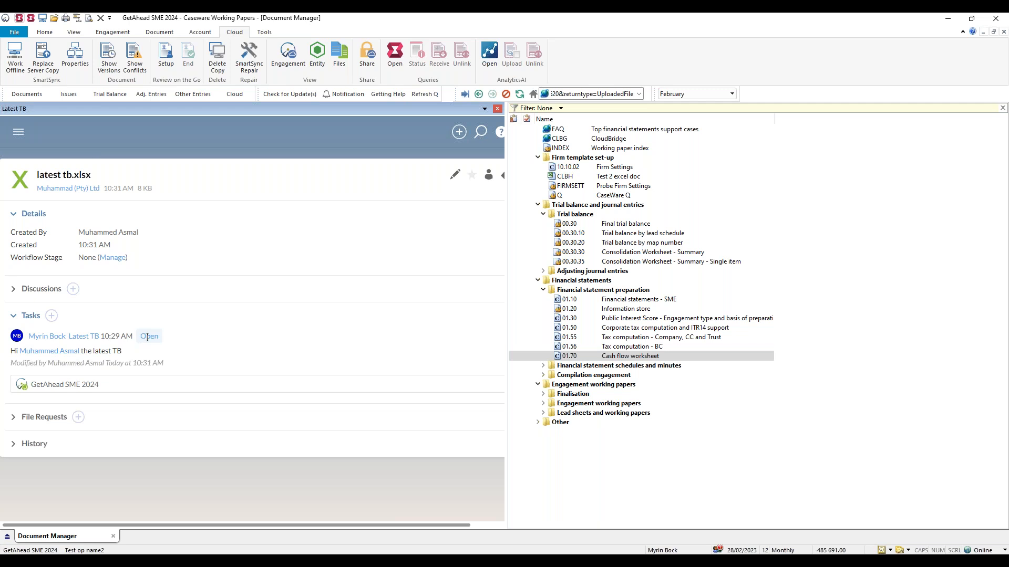
pyautogui.click(81, 336)
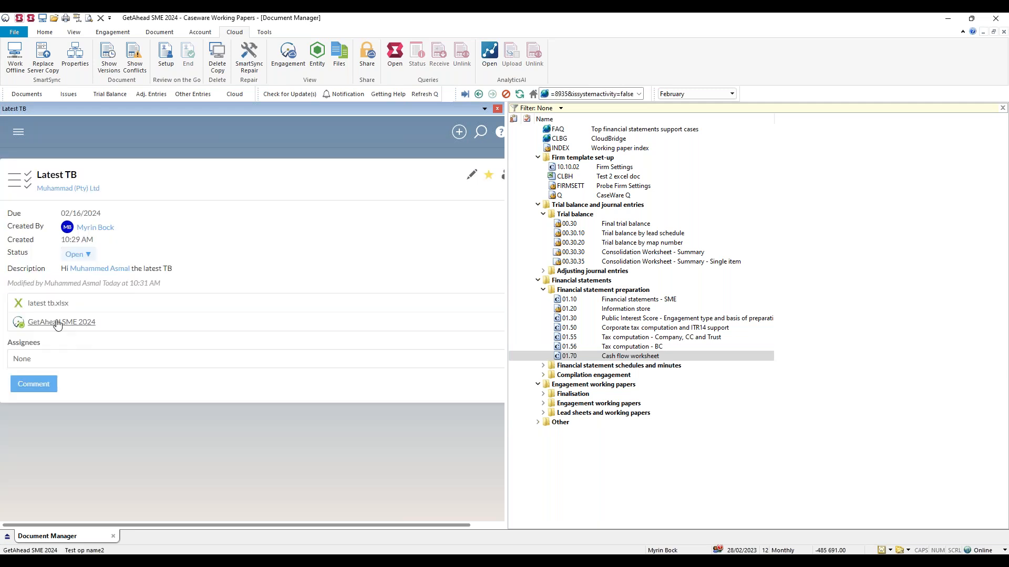
pyautogui.hscroll(2, 314, 340)
pyautogui.click(489, 306)
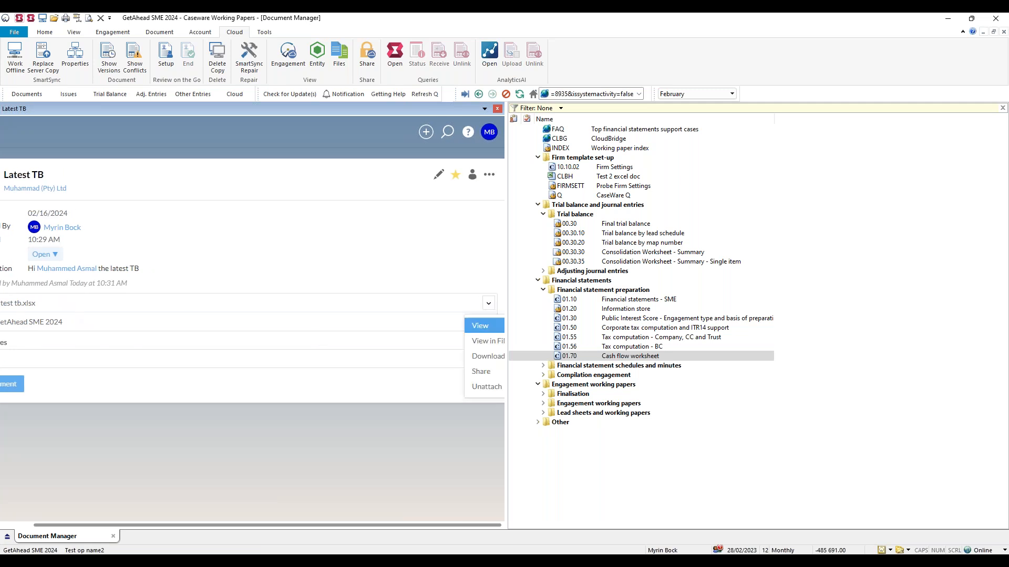
pyautogui.click(488, 356)
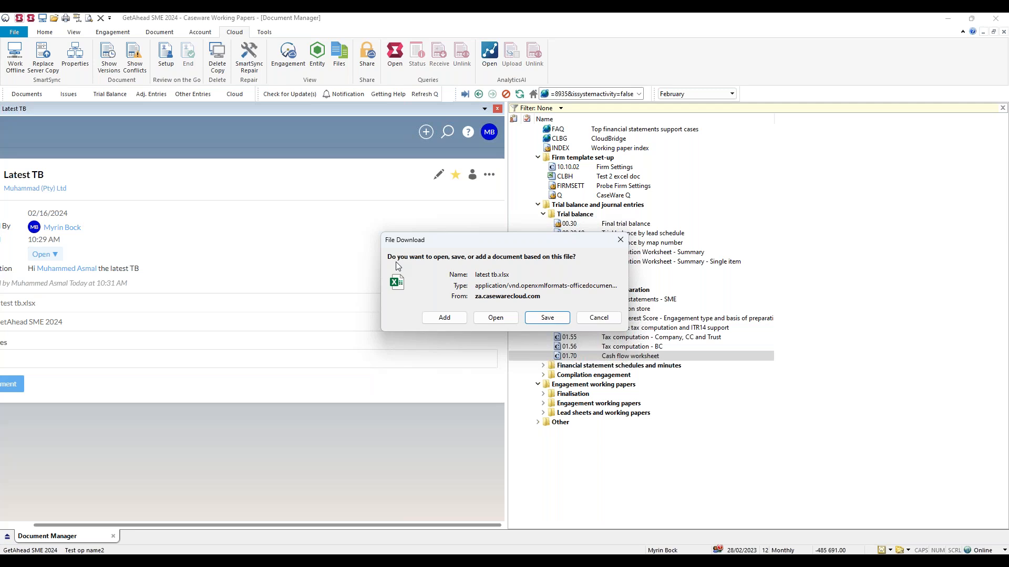
pyautogui.click(456, 319)
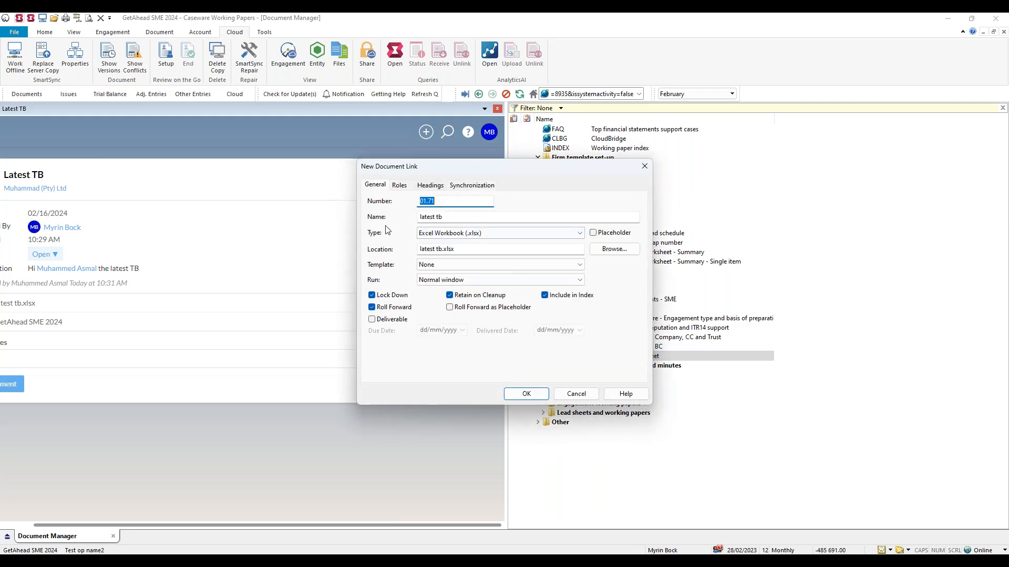
pyautogui.click(536, 394)
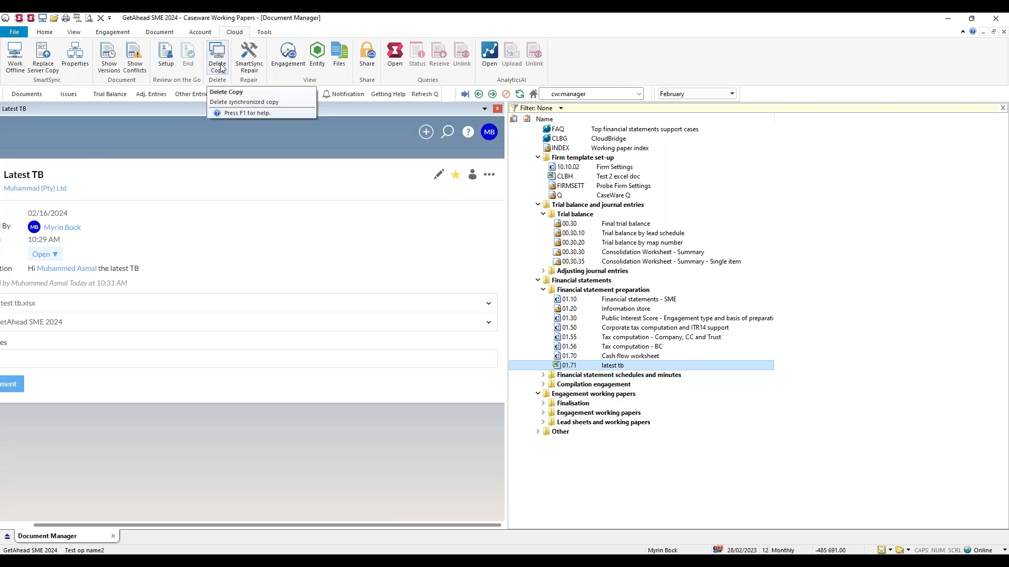
# Delete the synchronized copy of the GetAhead SME 2024 file and switch to the Caseware Cloud & SmartSync slide show in PowerPoint.
pyautogui.click(221, 68)
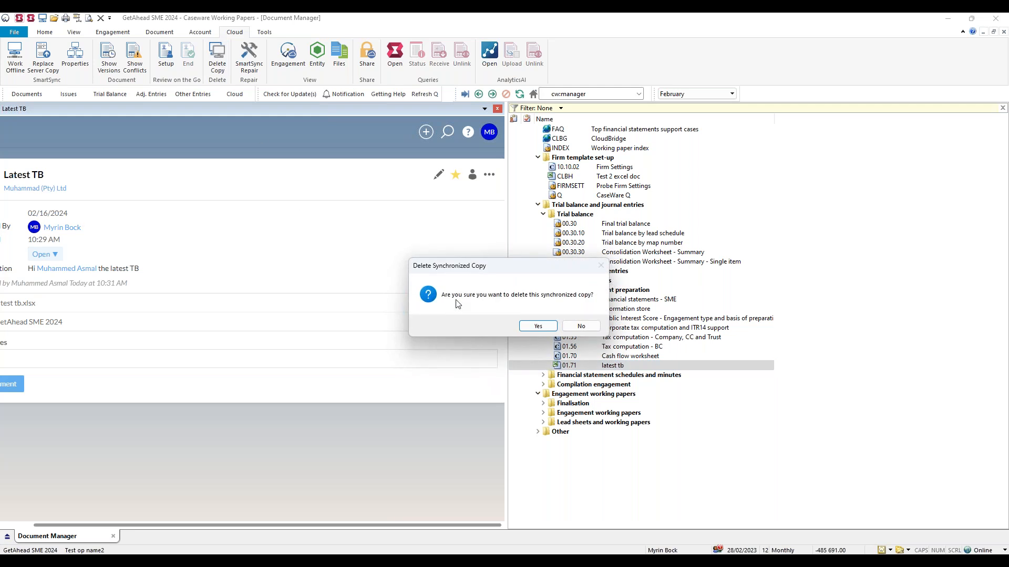
pyautogui.click(541, 326)
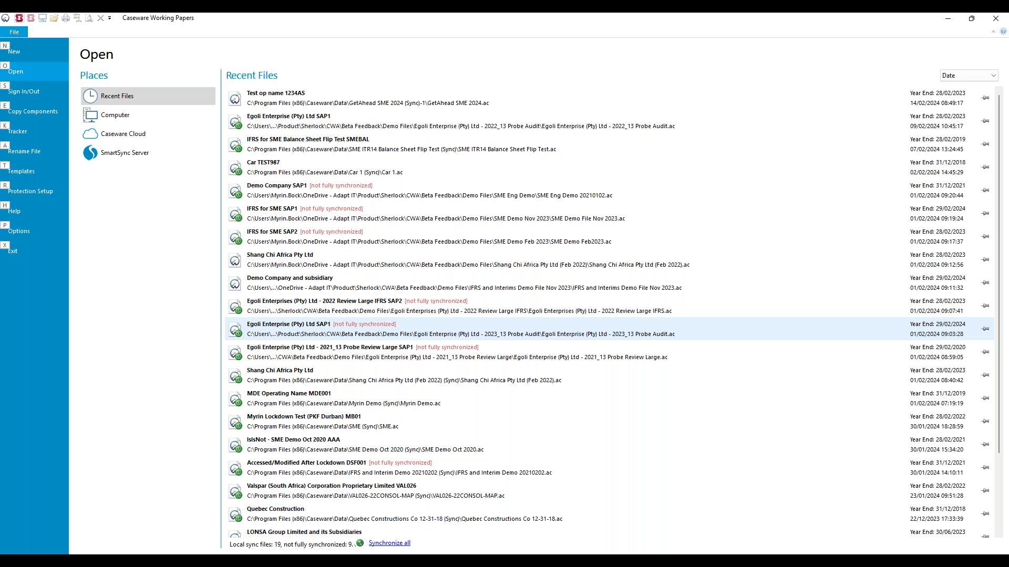
pyautogui.hotkey('alt', 'Tab')
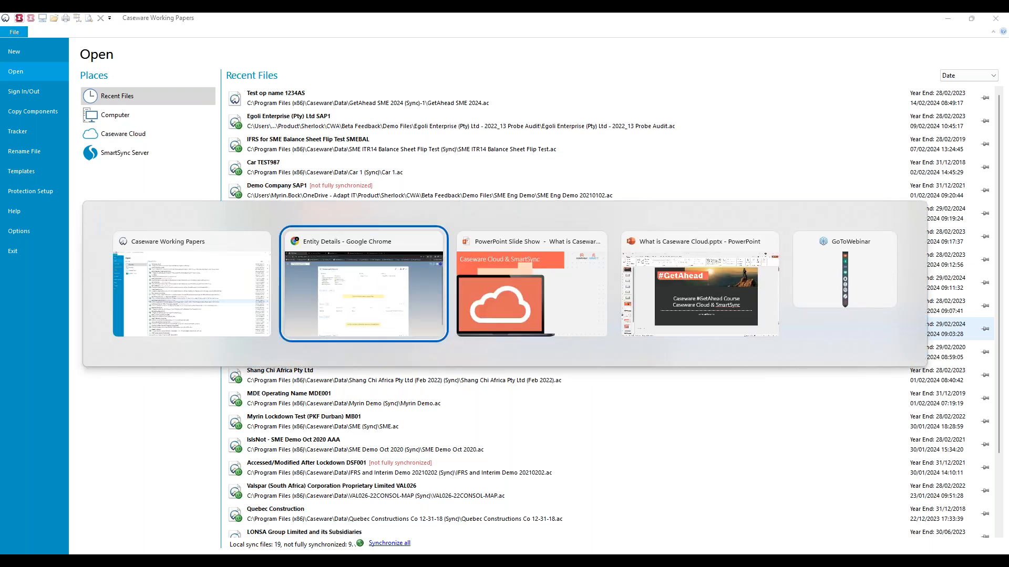
pyautogui.hotkey('alt', 'Tab')
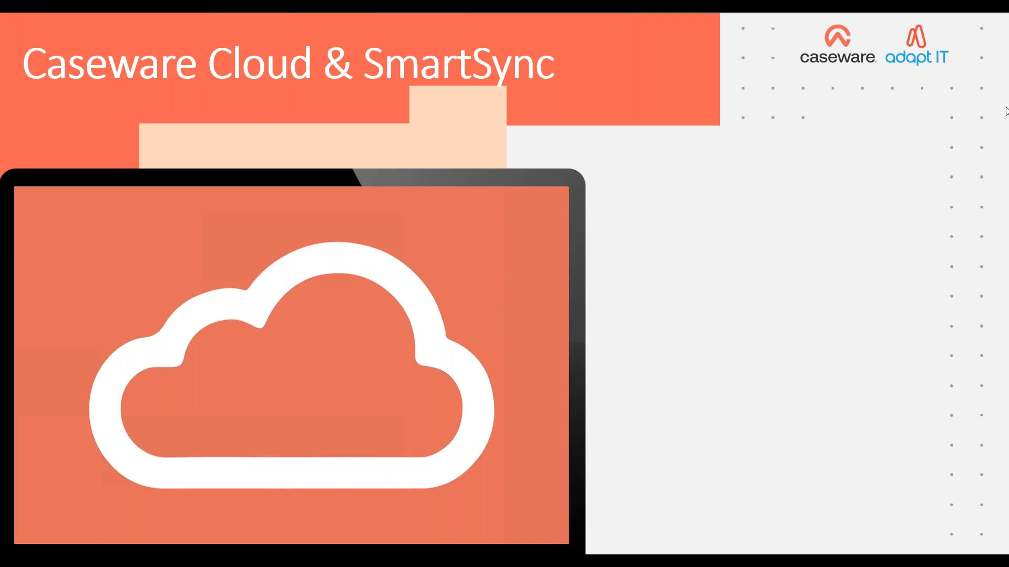